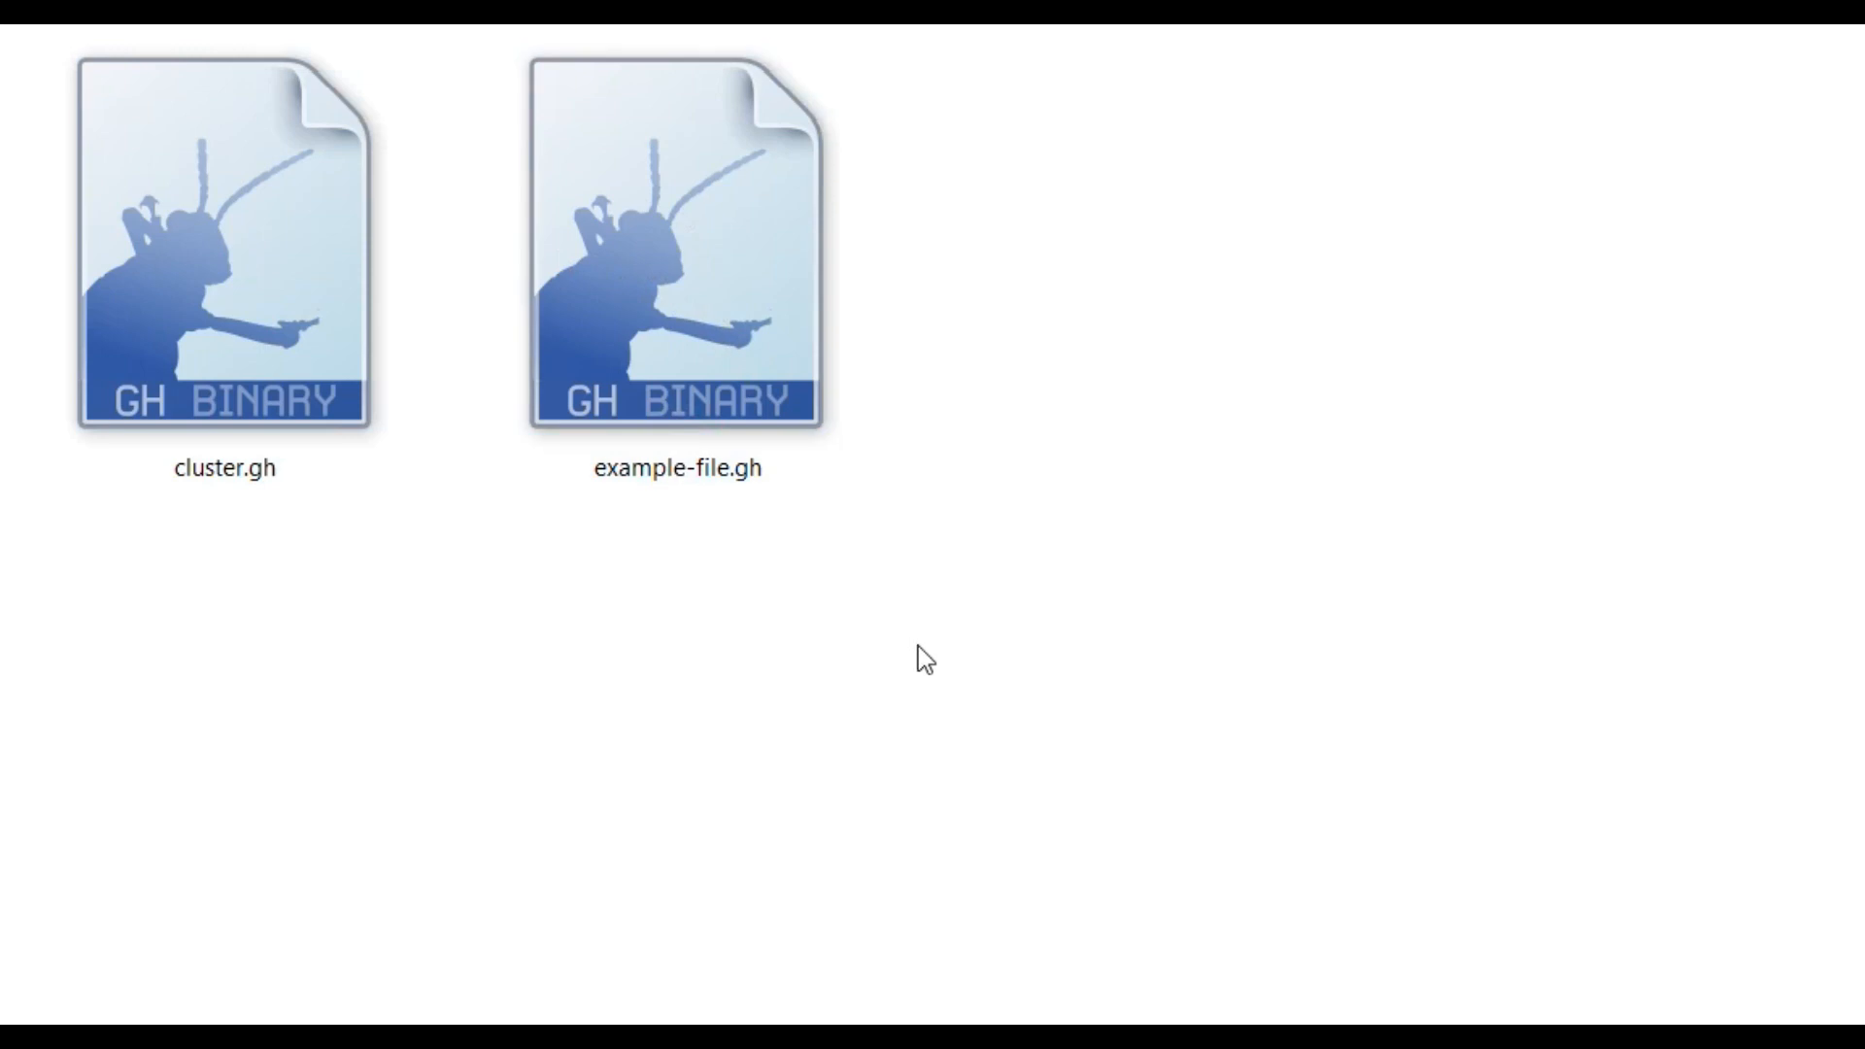
# Open the cluster.gh definition and look over the 2 Curve Arcs clusters and their surface previews.
pyautogui.doubleClick(235, 288)
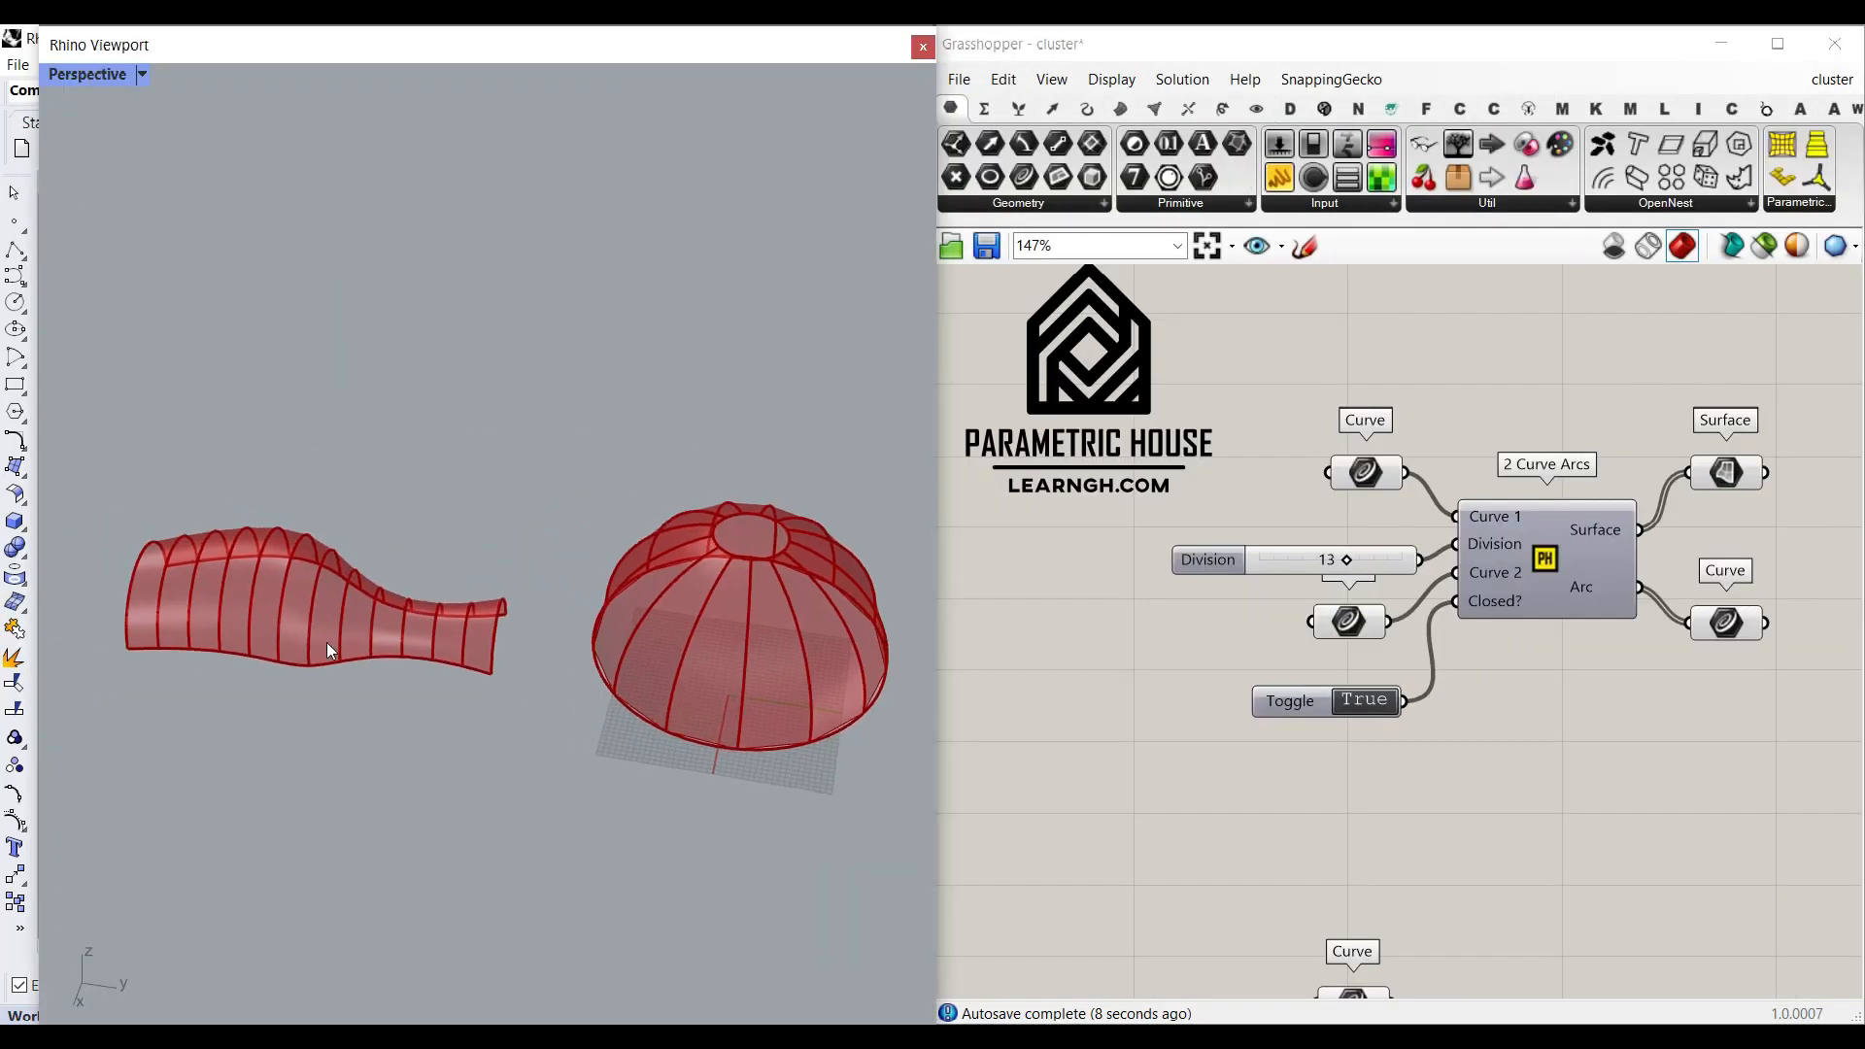
pyautogui.scroll(3, 326, 643)
pyautogui.moveTo(1548, 521); pyautogui.dragTo(1345, 585, button='right')
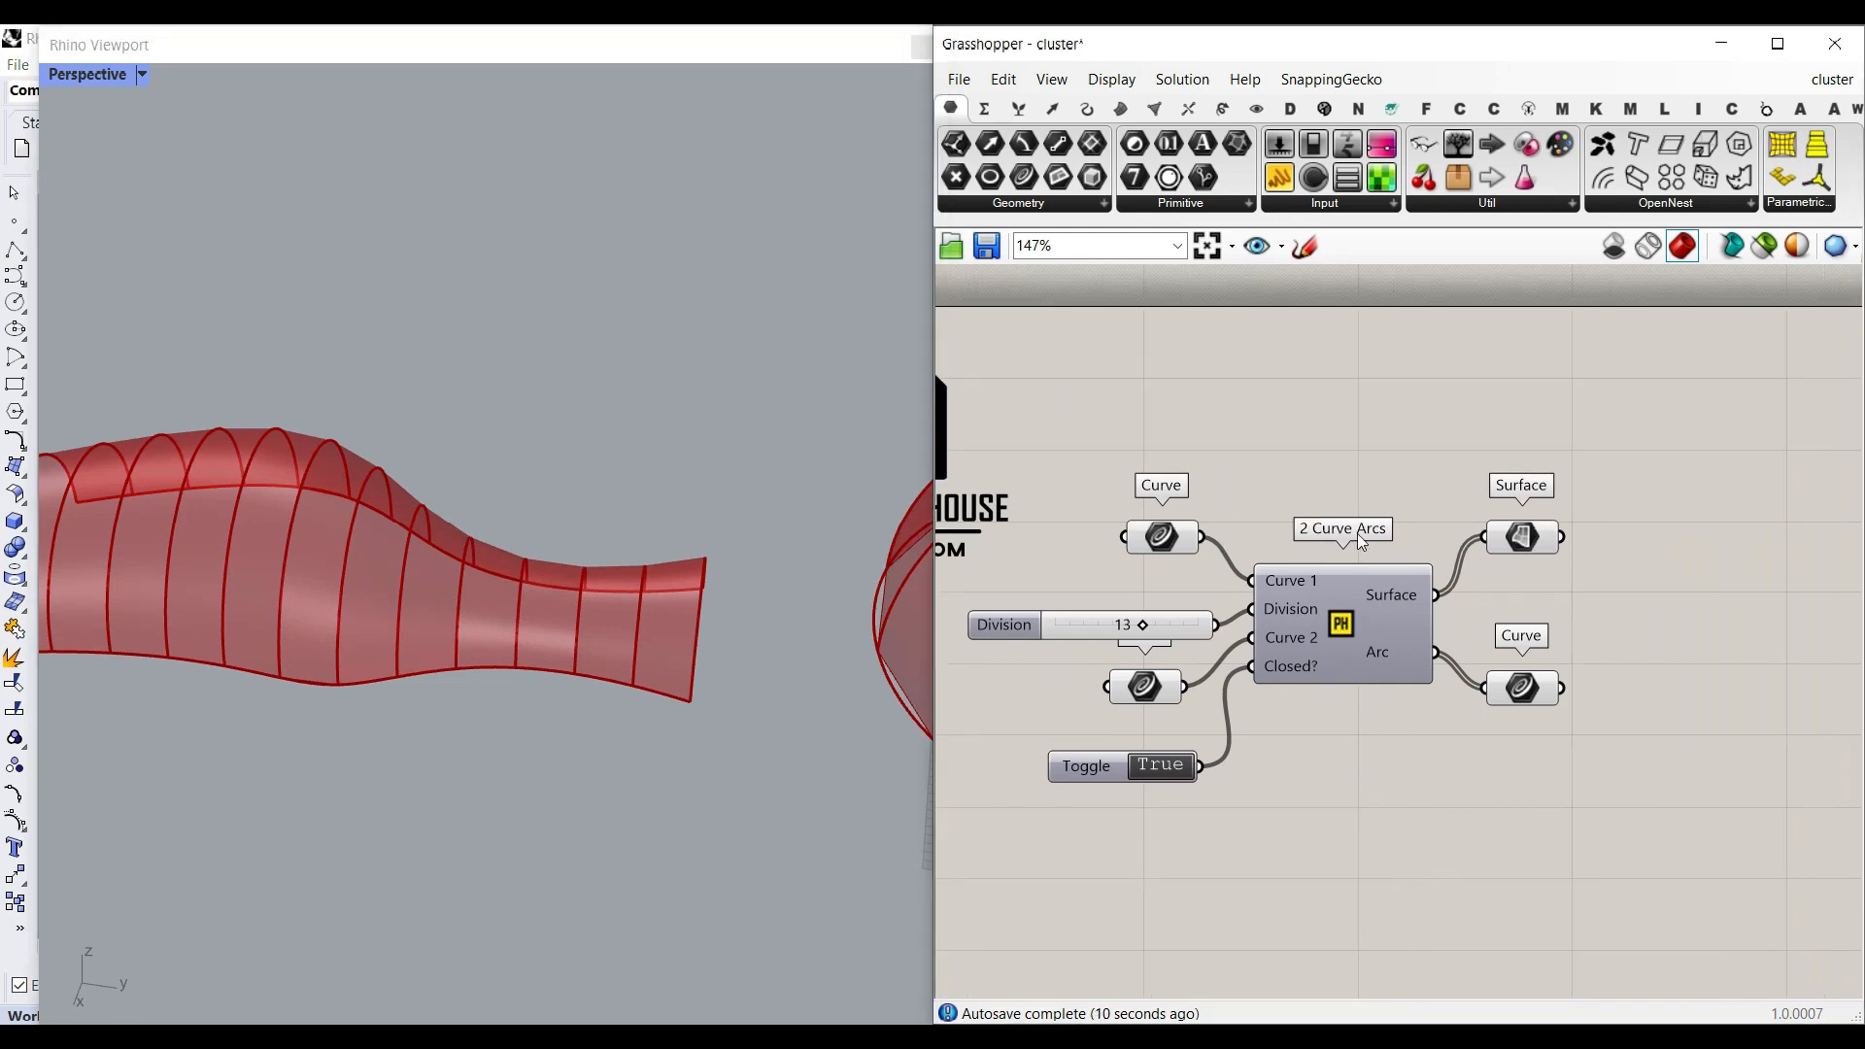
pyautogui.scroll(-2, 544, 680)
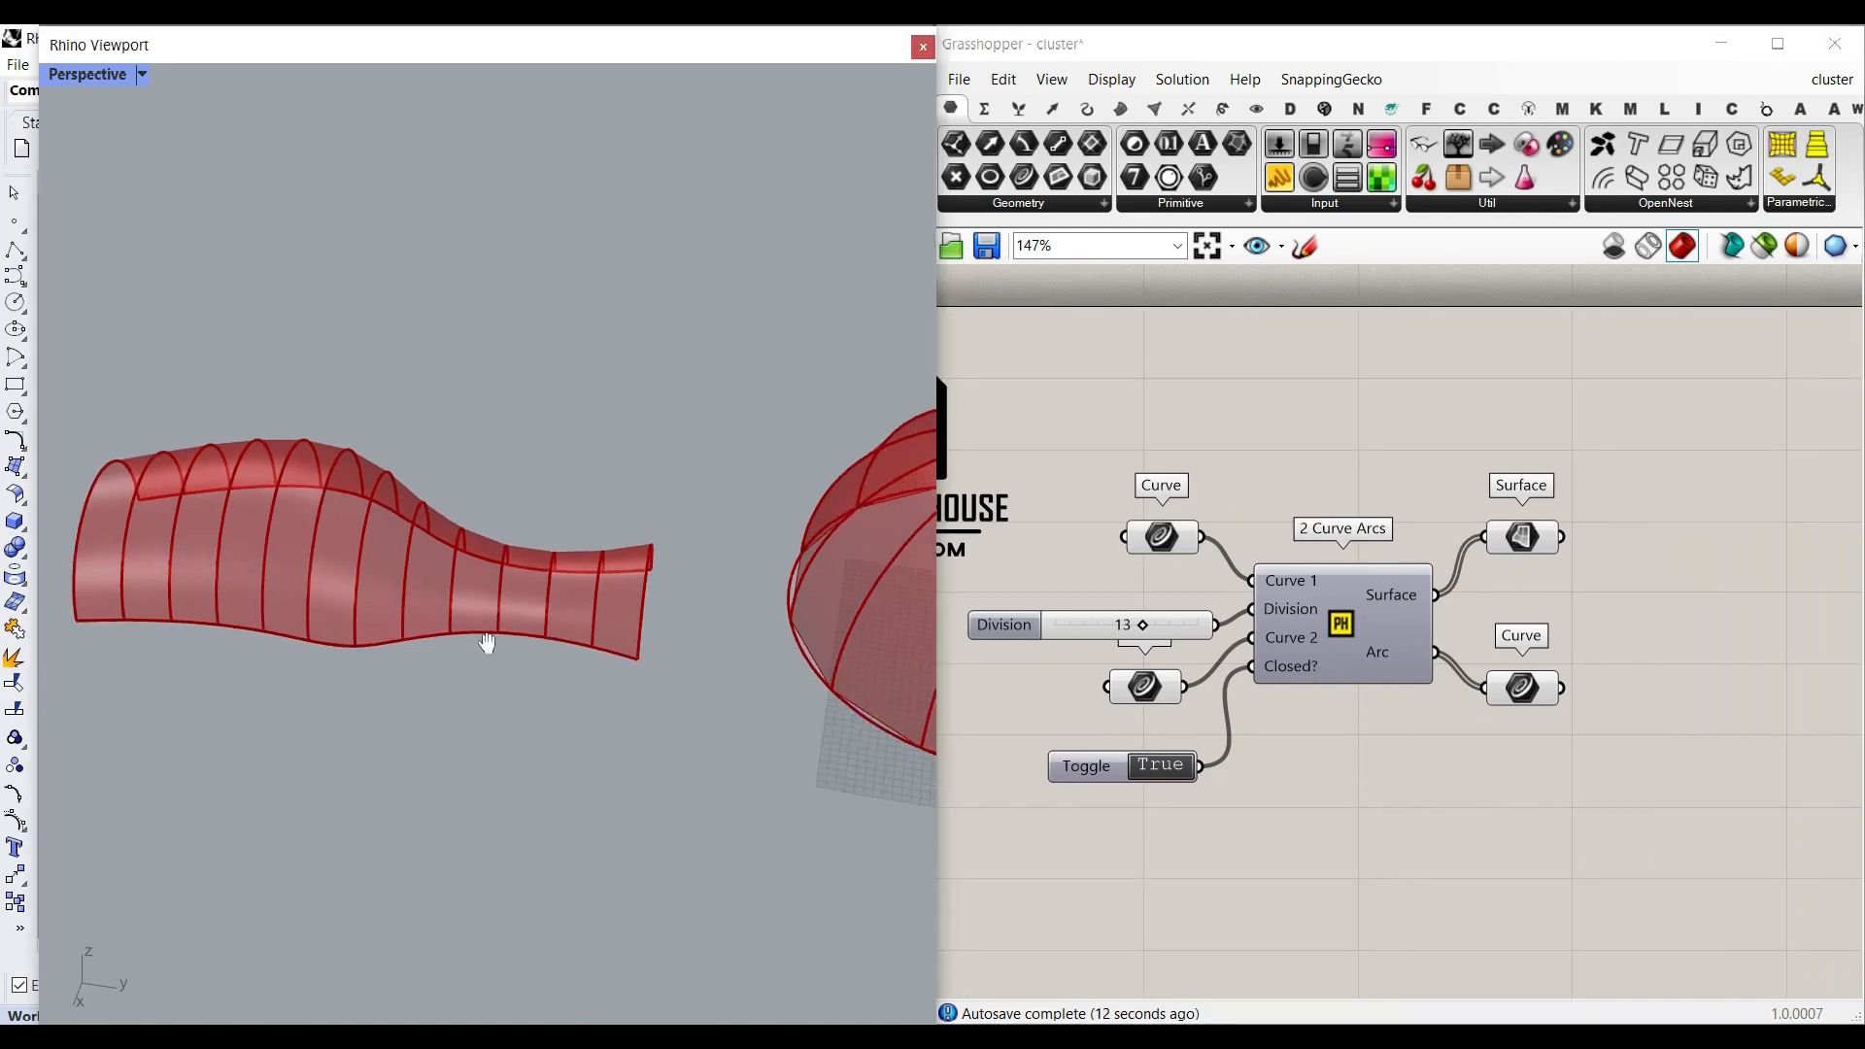
pyautogui.scroll(-3, 1269, 637)
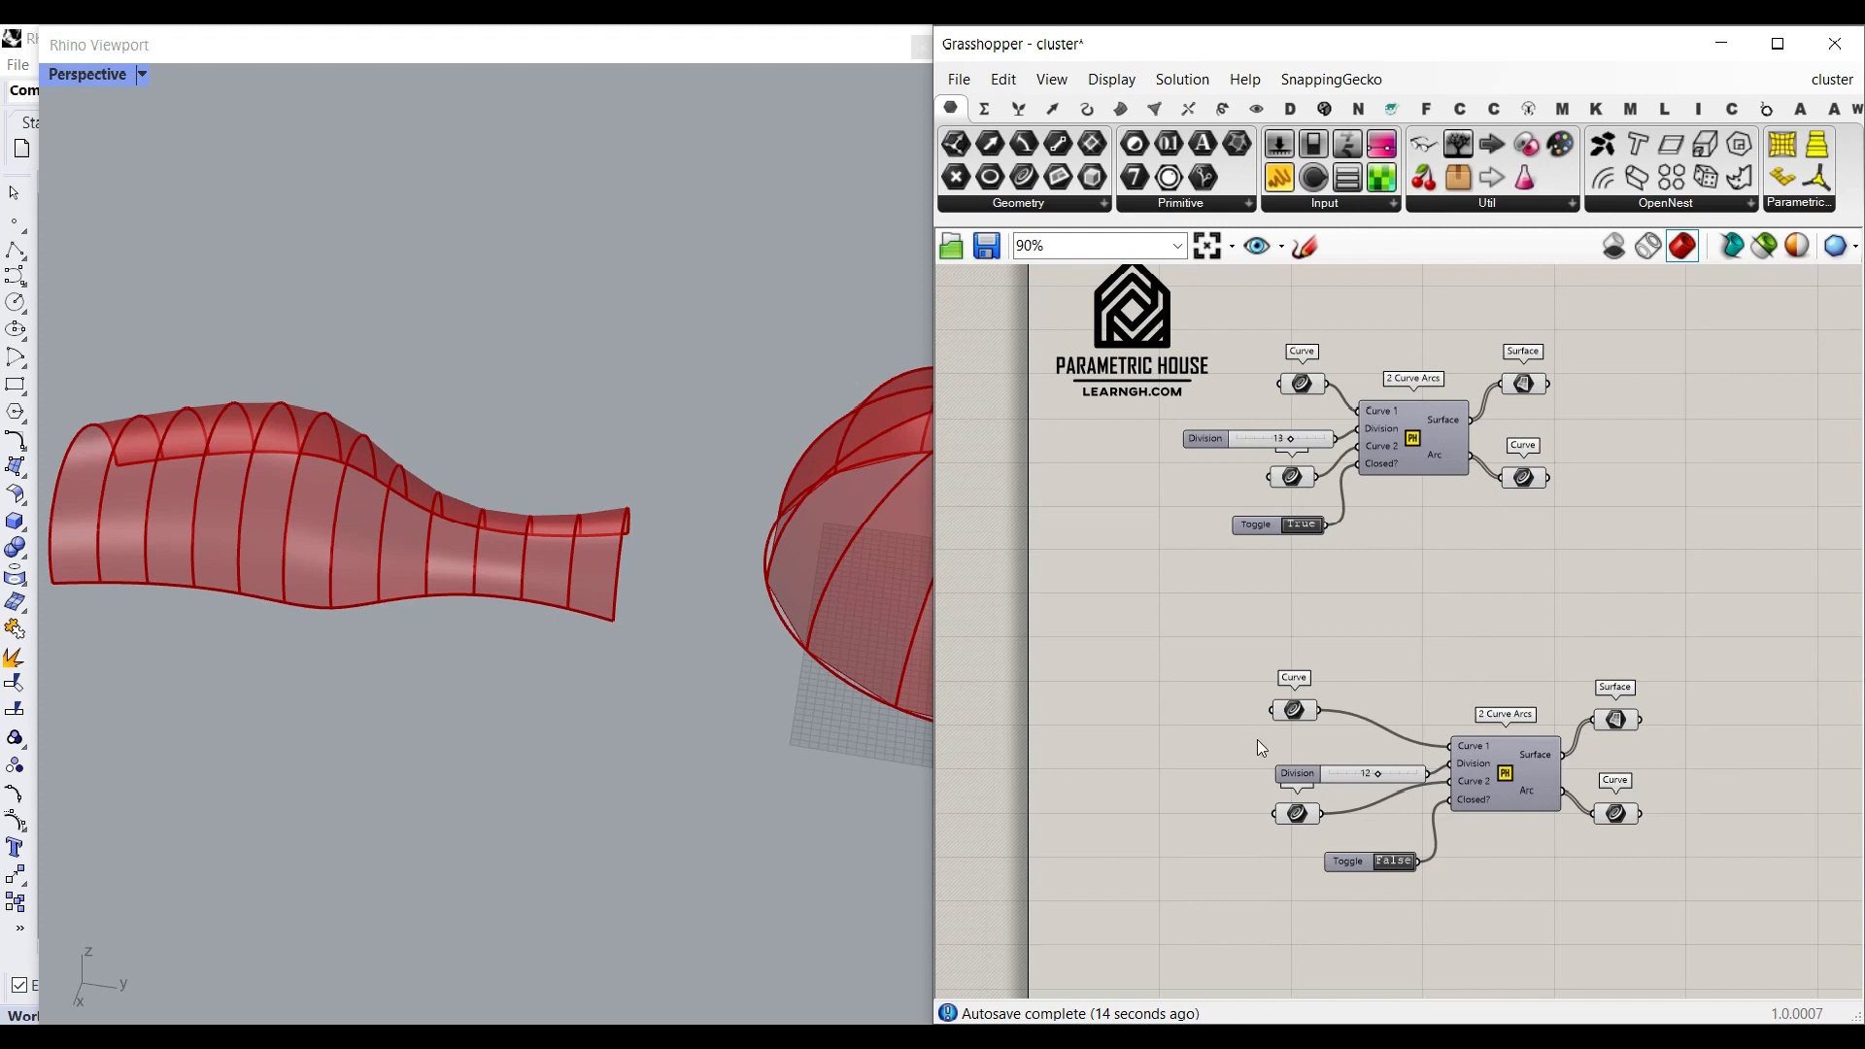
# Highlight the lower 2 Curve Arcs cluster's input curves, arc output and surface output to see them in the viewport.
pyautogui.click(1300, 708)
pyautogui.click(1300, 813)
pyautogui.scroll(2, 562, 696)
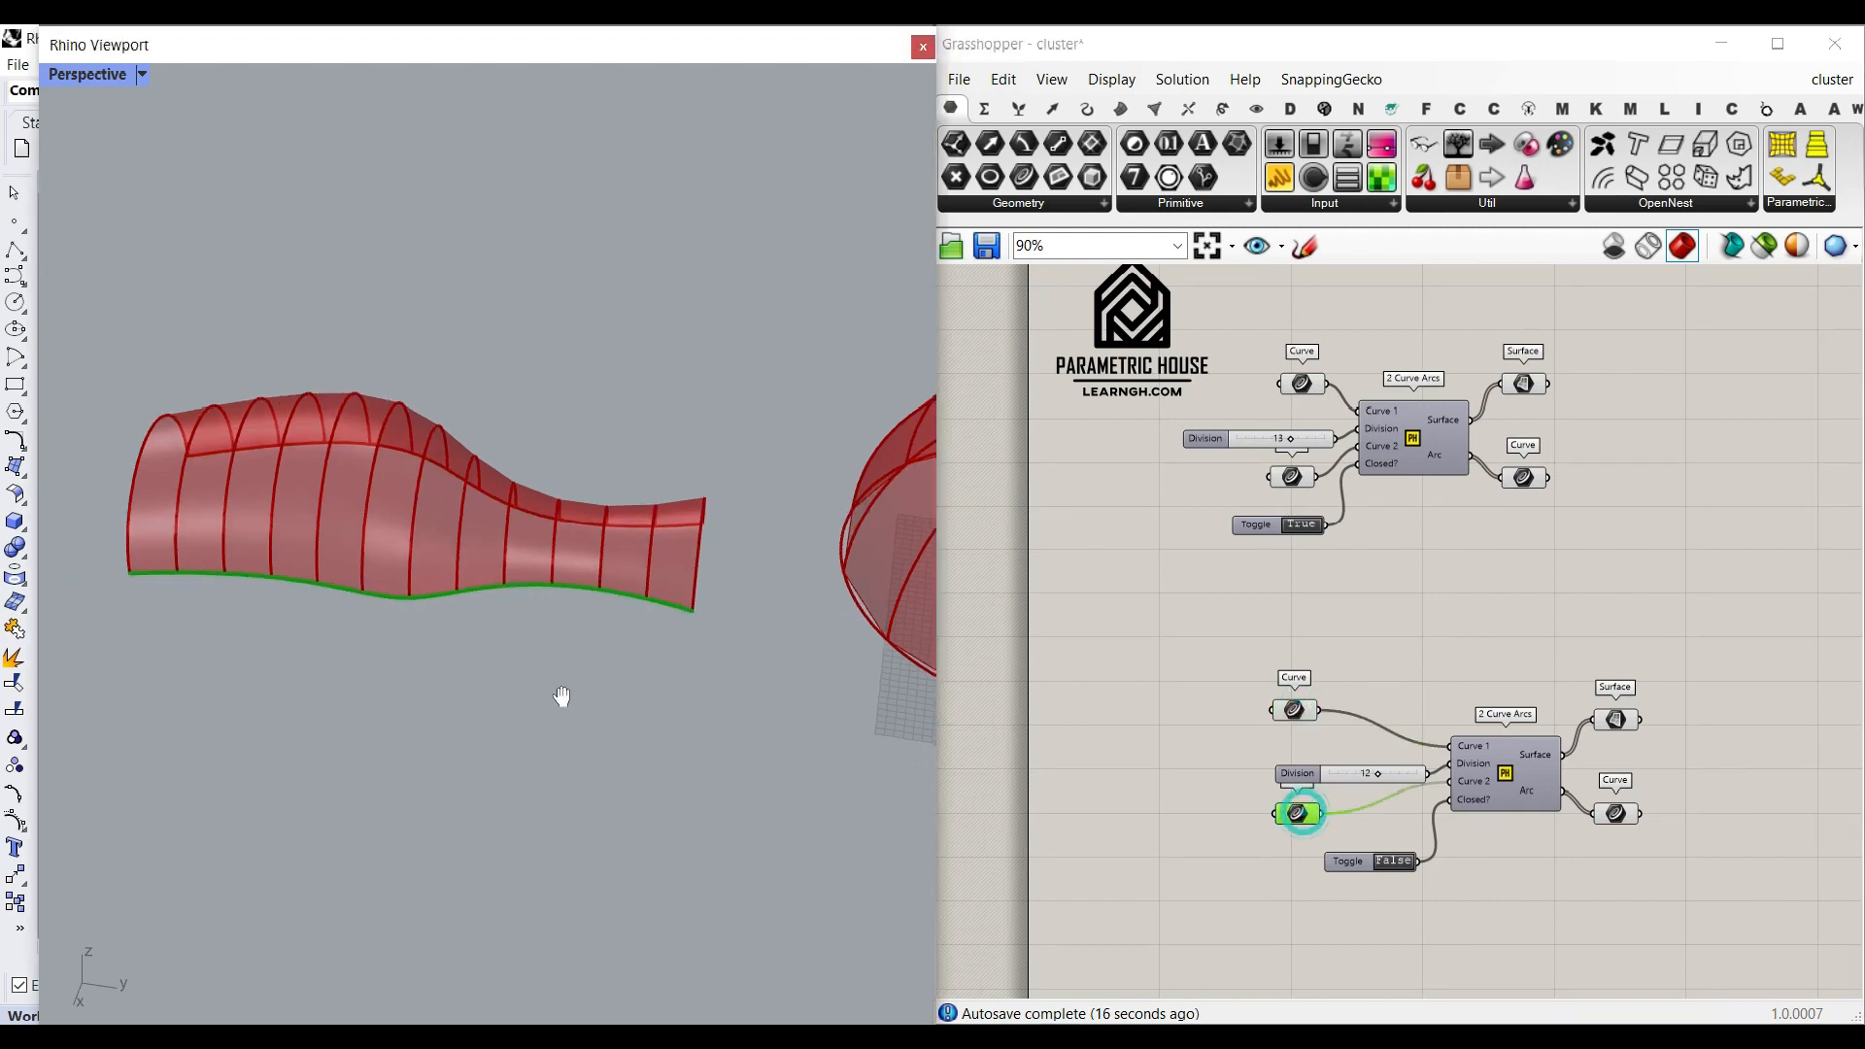
pyautogui.scroll(4, 457, 512)
pyautogui.scroll(3, 1850, 767)
pyautogui.click(1428, 768)
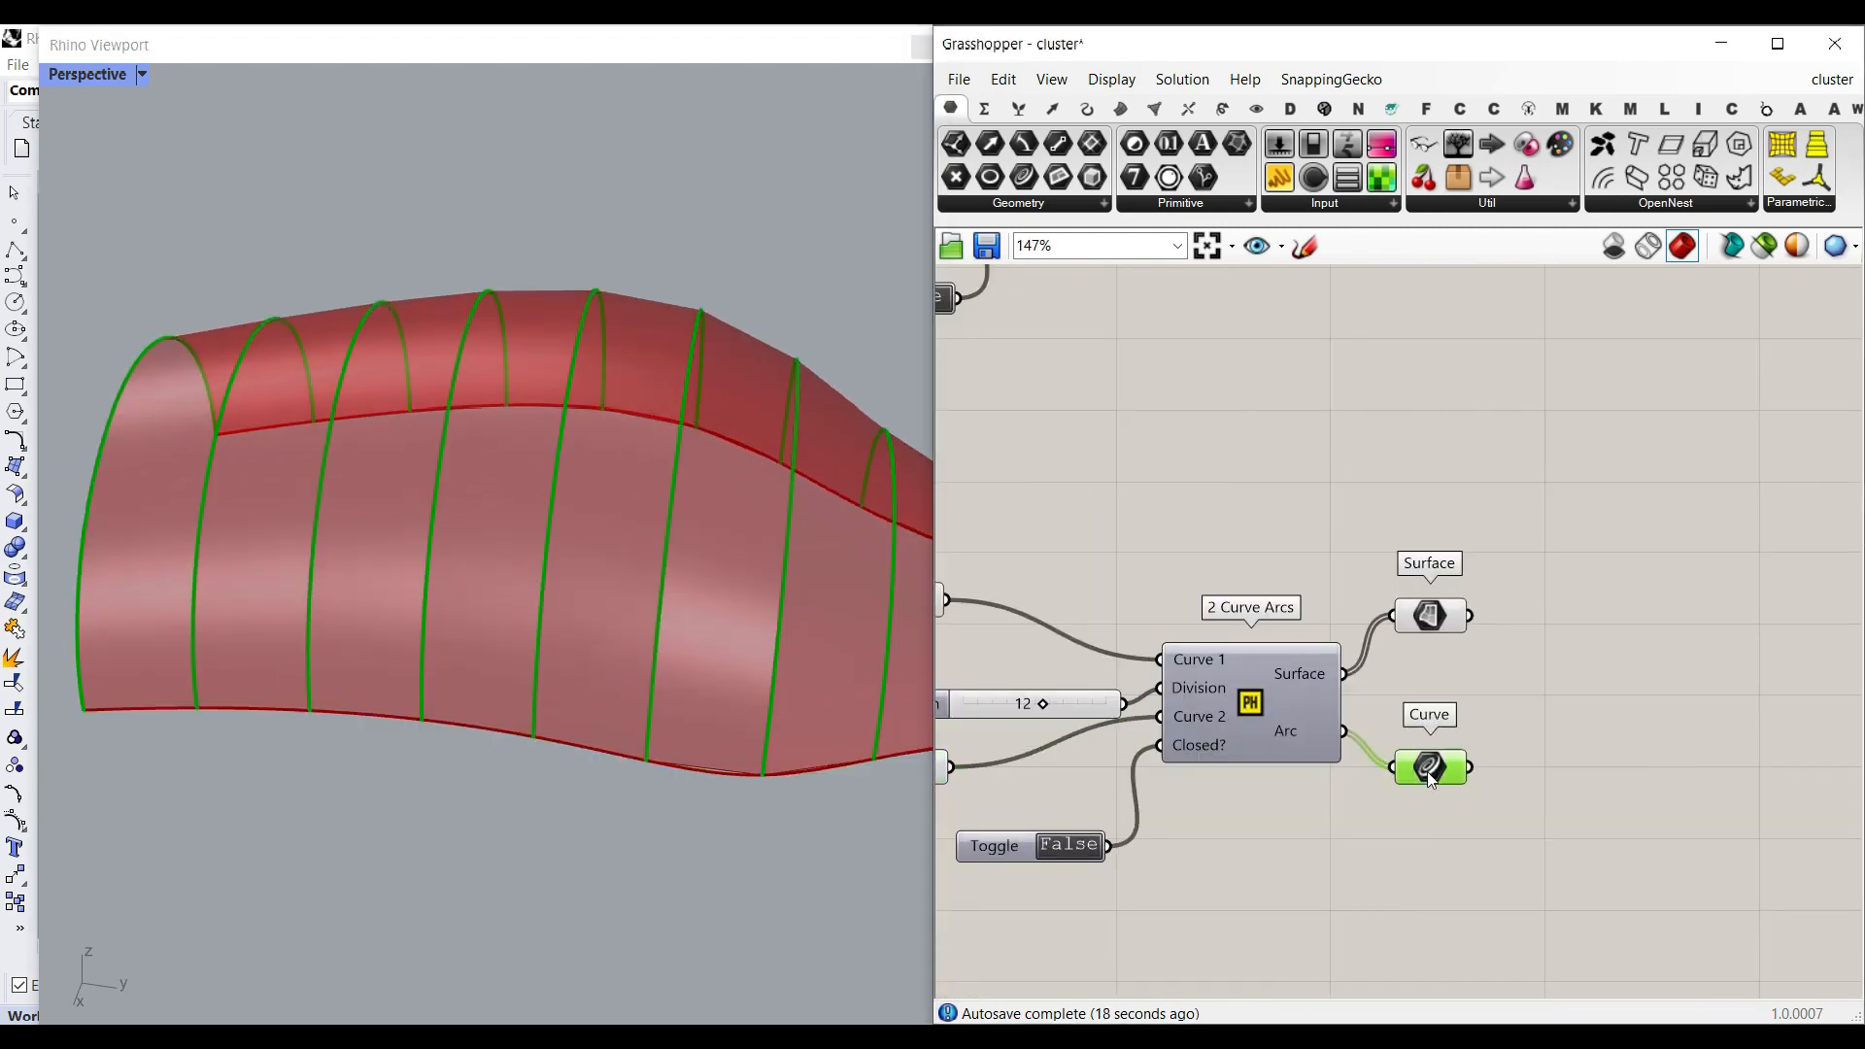
pyautogui.click(1432, 615)
pyautogui.click(1401, 480)
# Highlight the lower cluster's first and second input curves again and inspect the vault from another angle.
pyautogui.moveTo(1401, 480); pyautogui.dragTo(1682, 464, button='right')
pyautogui.click(1185, 581)
pyautogui.moveTo(602, 622); pyautogui.dragTo(361, 622, button='right')
pyautogui.scroll(-3, 369, 617)
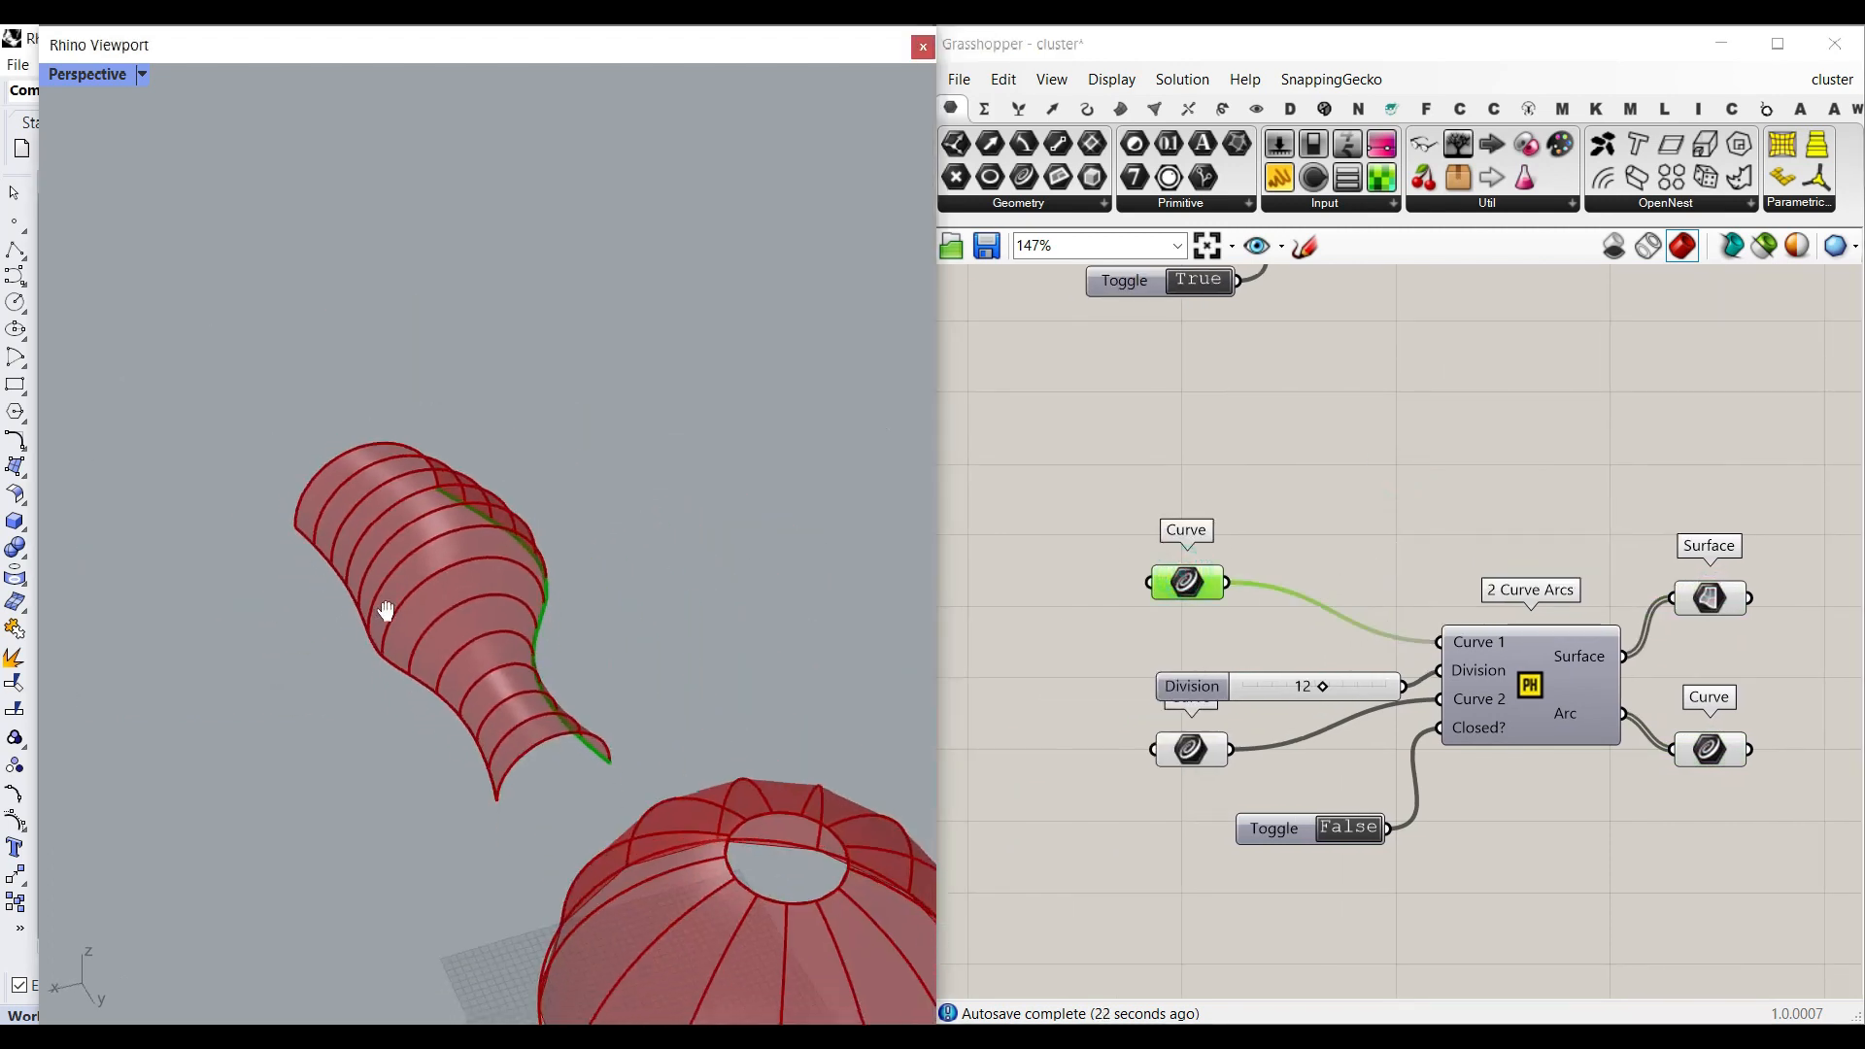
pyautogui.scroll(4, 457, 699)
pyautogui.click(1168, 749)
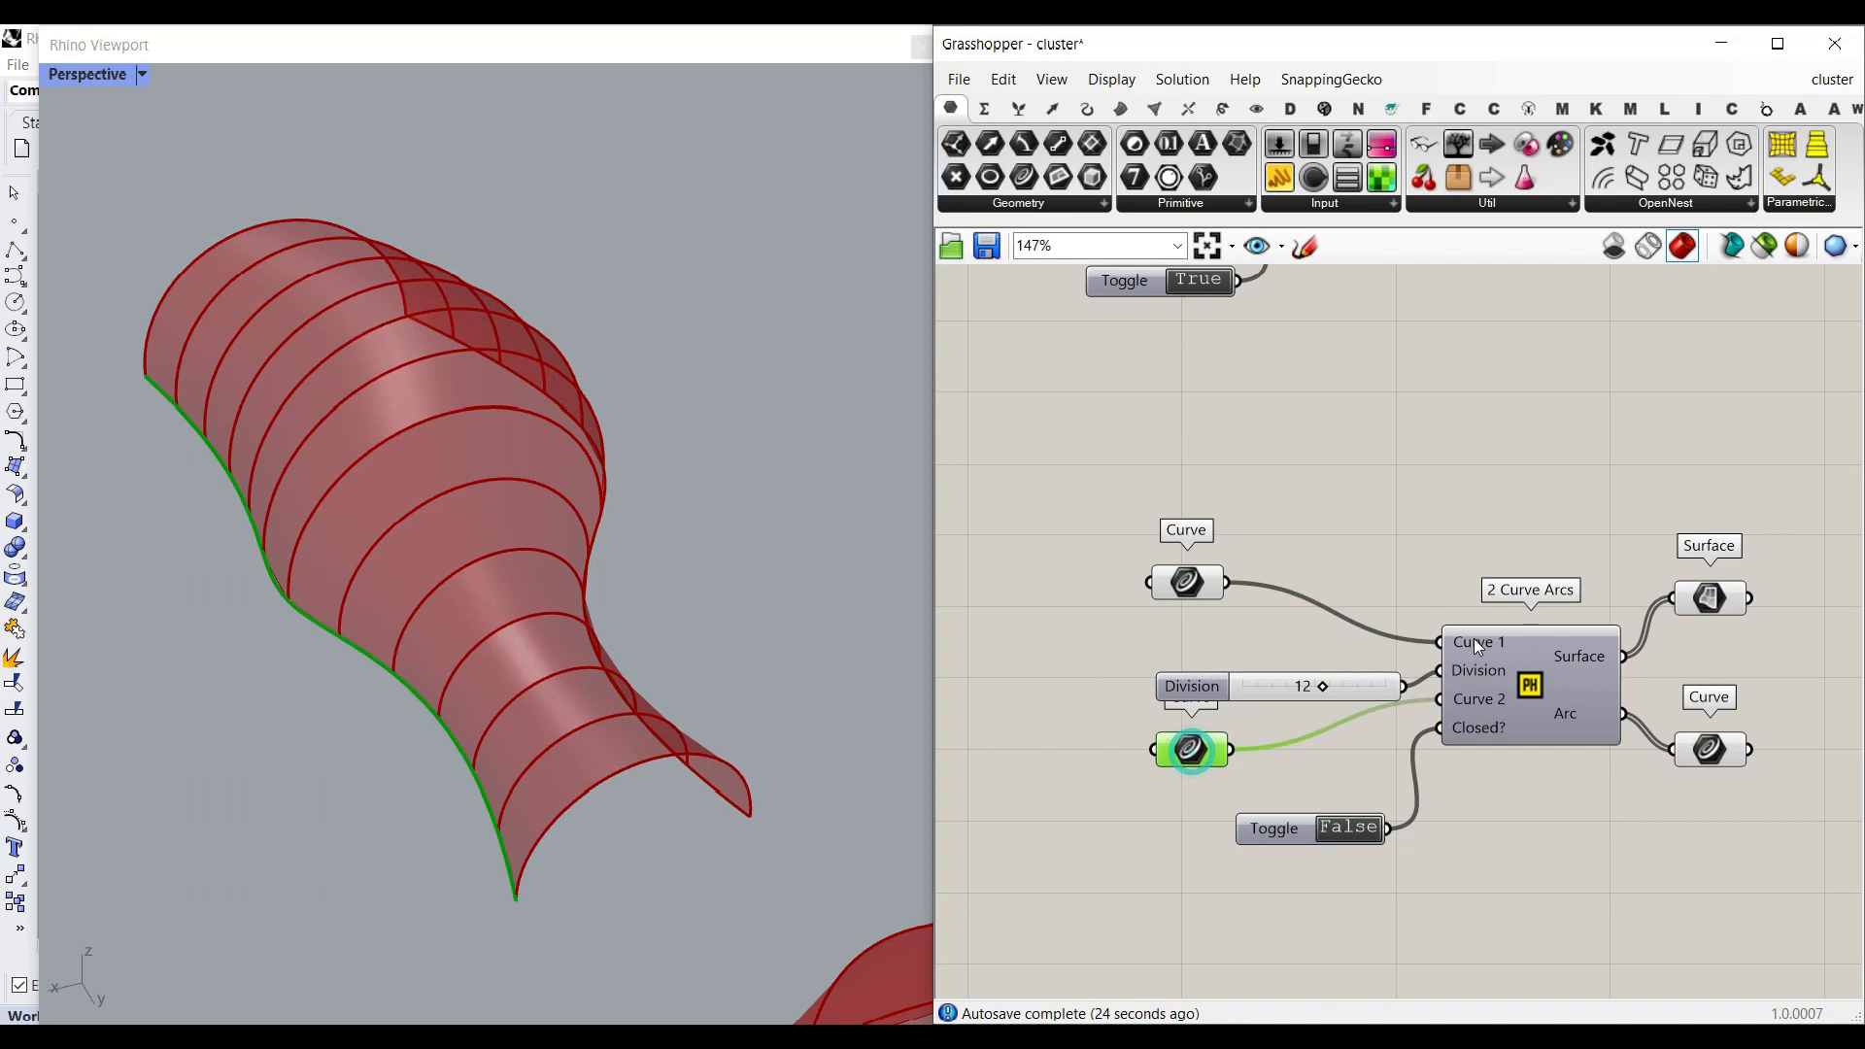
# Set the lower cluster's Division slider to 9.
pyautogui.scroll(3, 1482, 719)
pyautogui.moveTo(1198, 689); pyautogui.dragTo(1224, 657)
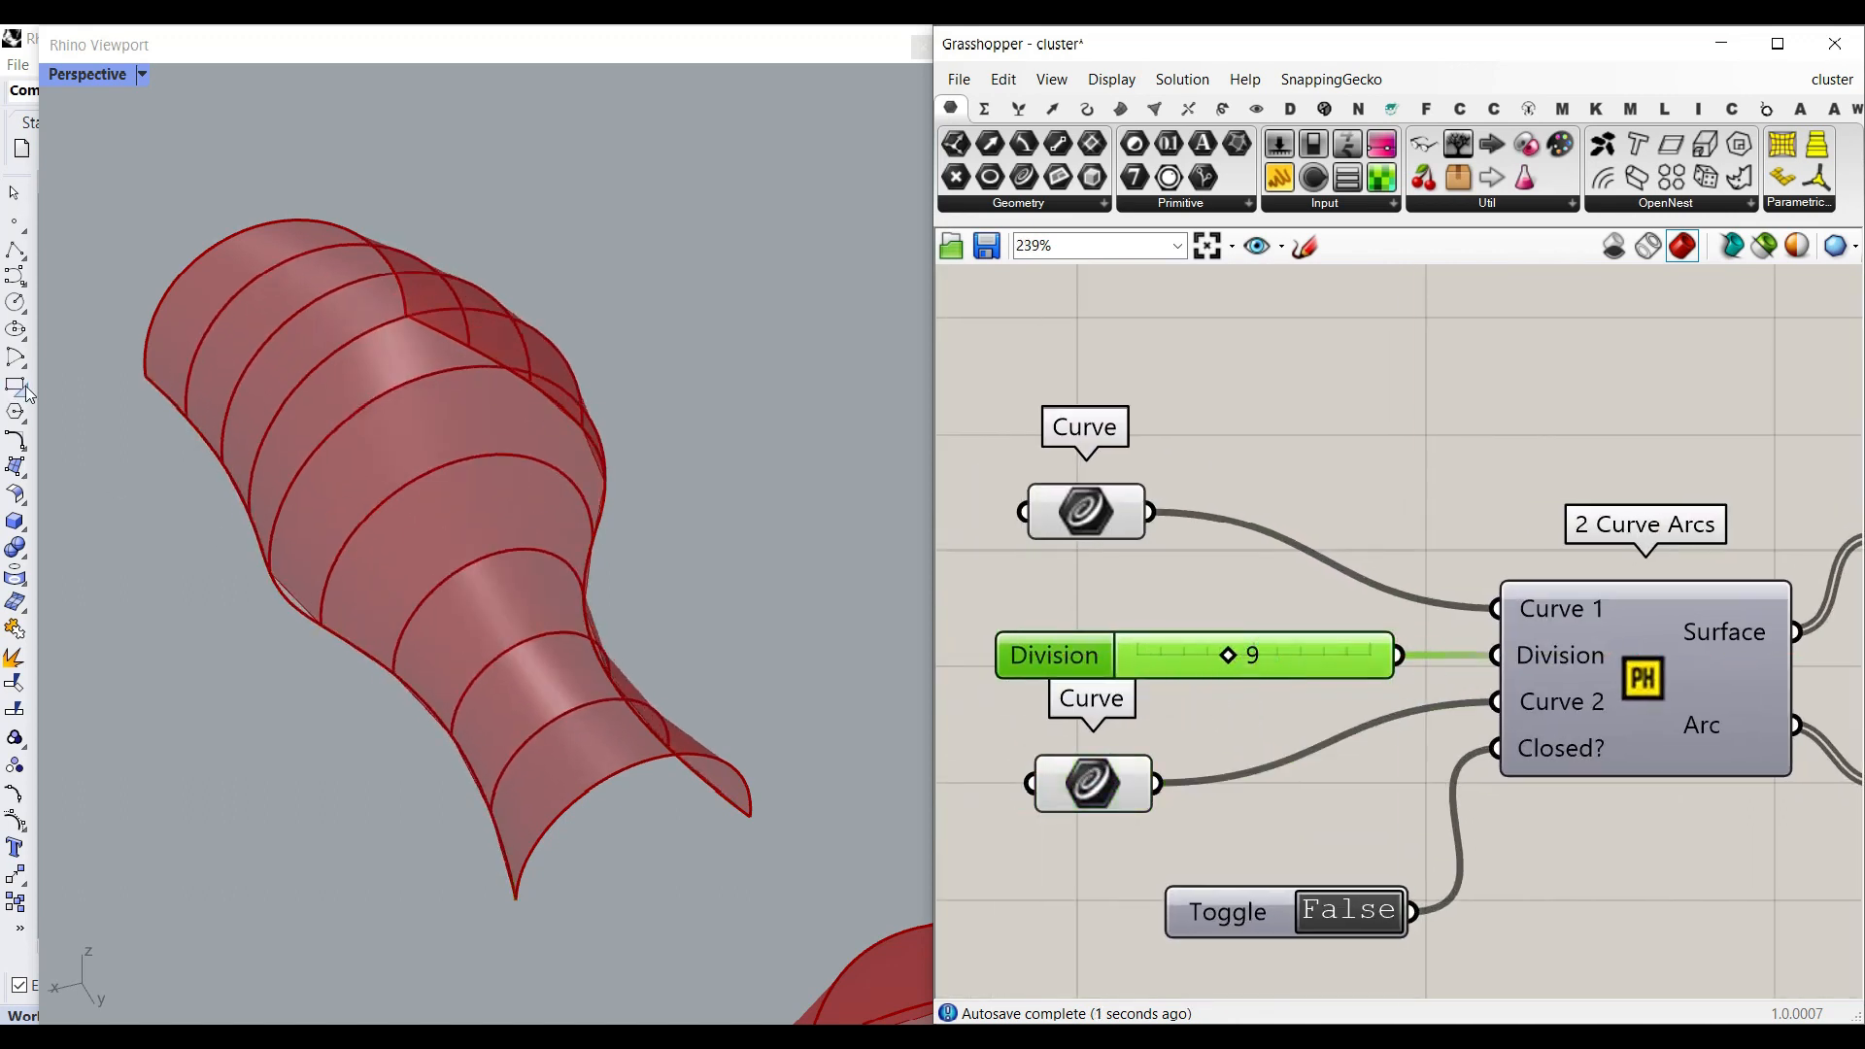
# Draw an open, wavy control-point curve beside the vaulted surface.
pyautogui.moveTo(342, 500); pyautogui.dragTo(629, 573, button='right')
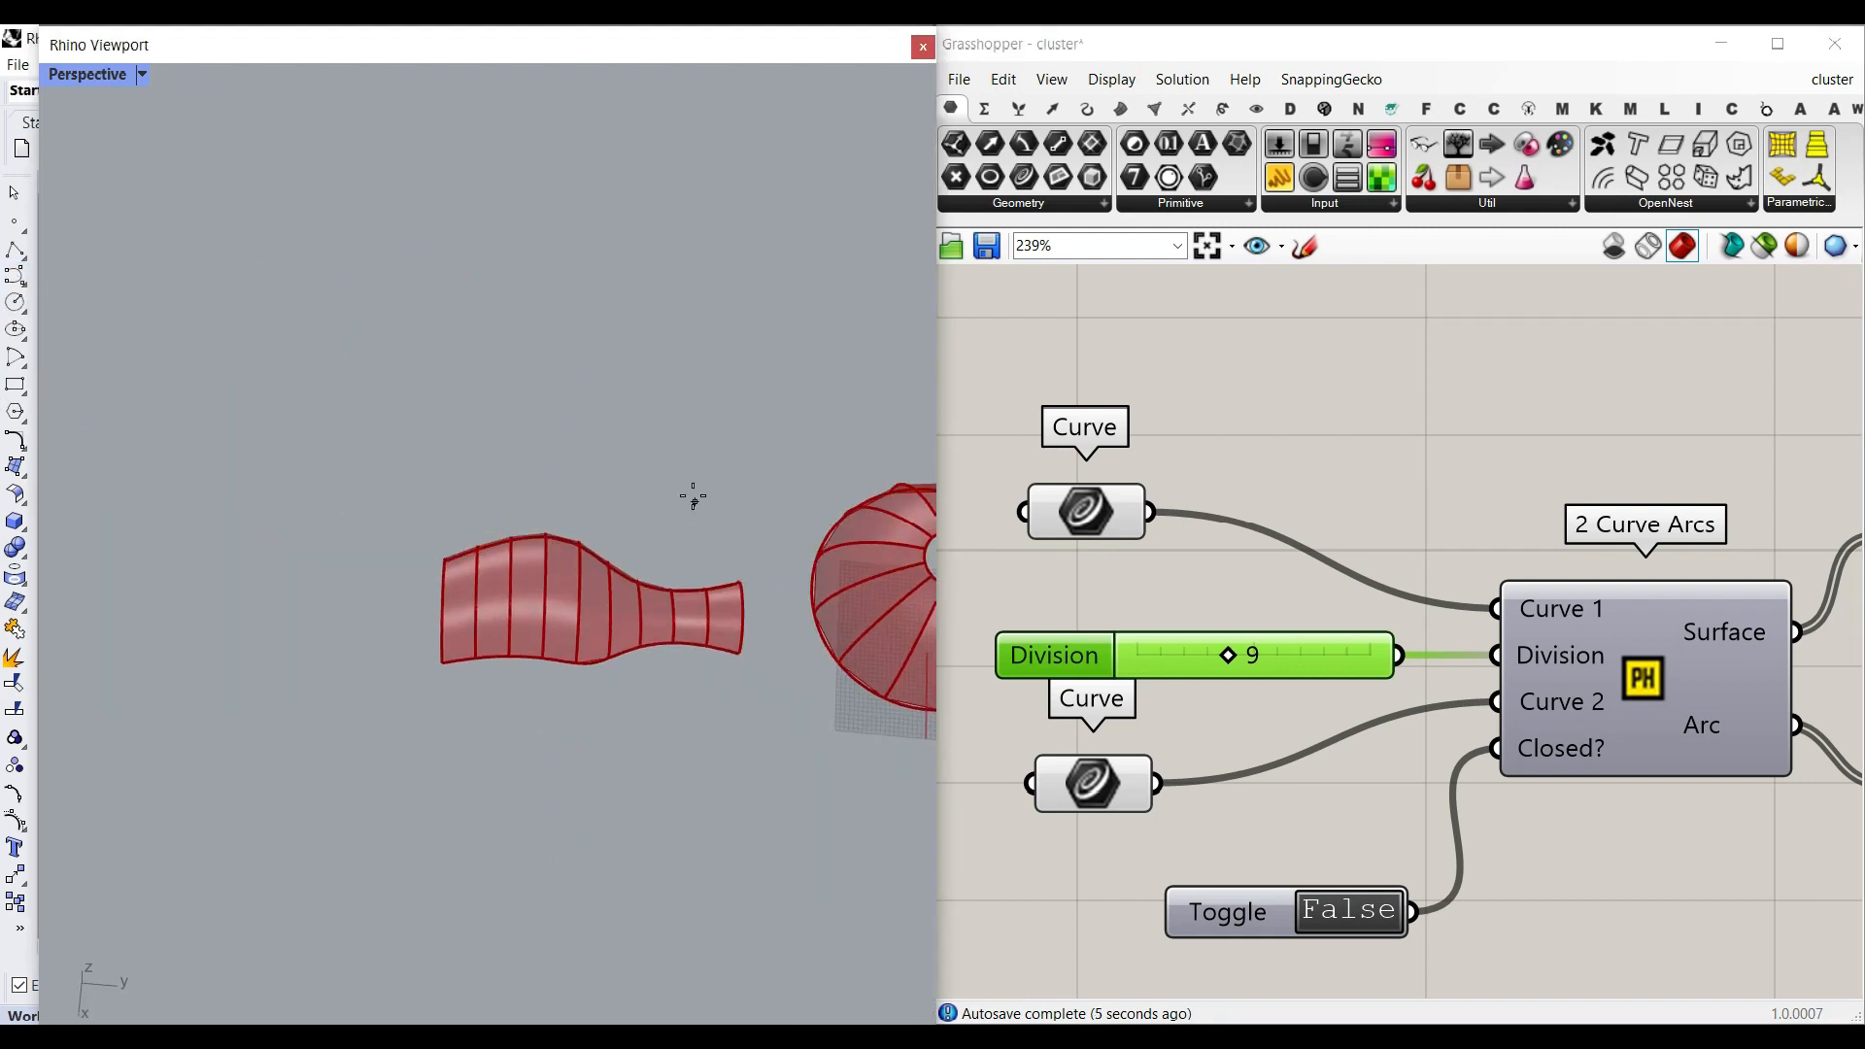
pyautogui.click(568, 494)
pyautogui.click(433, 463)
pyautogui.click(334, 470)
pyautogui.click(339, 539)
pyautogui.press('Return')
# Draw a second wavy curve roughly parallel to the first, on its side away from the vaulted surface.
pyautogui.click(452, 412)
pyautogui.click(325, 378)
pyautogui.click(285, 459)
pyautogui.press('Return')
pyautogui.scroll(3, 512, 491)
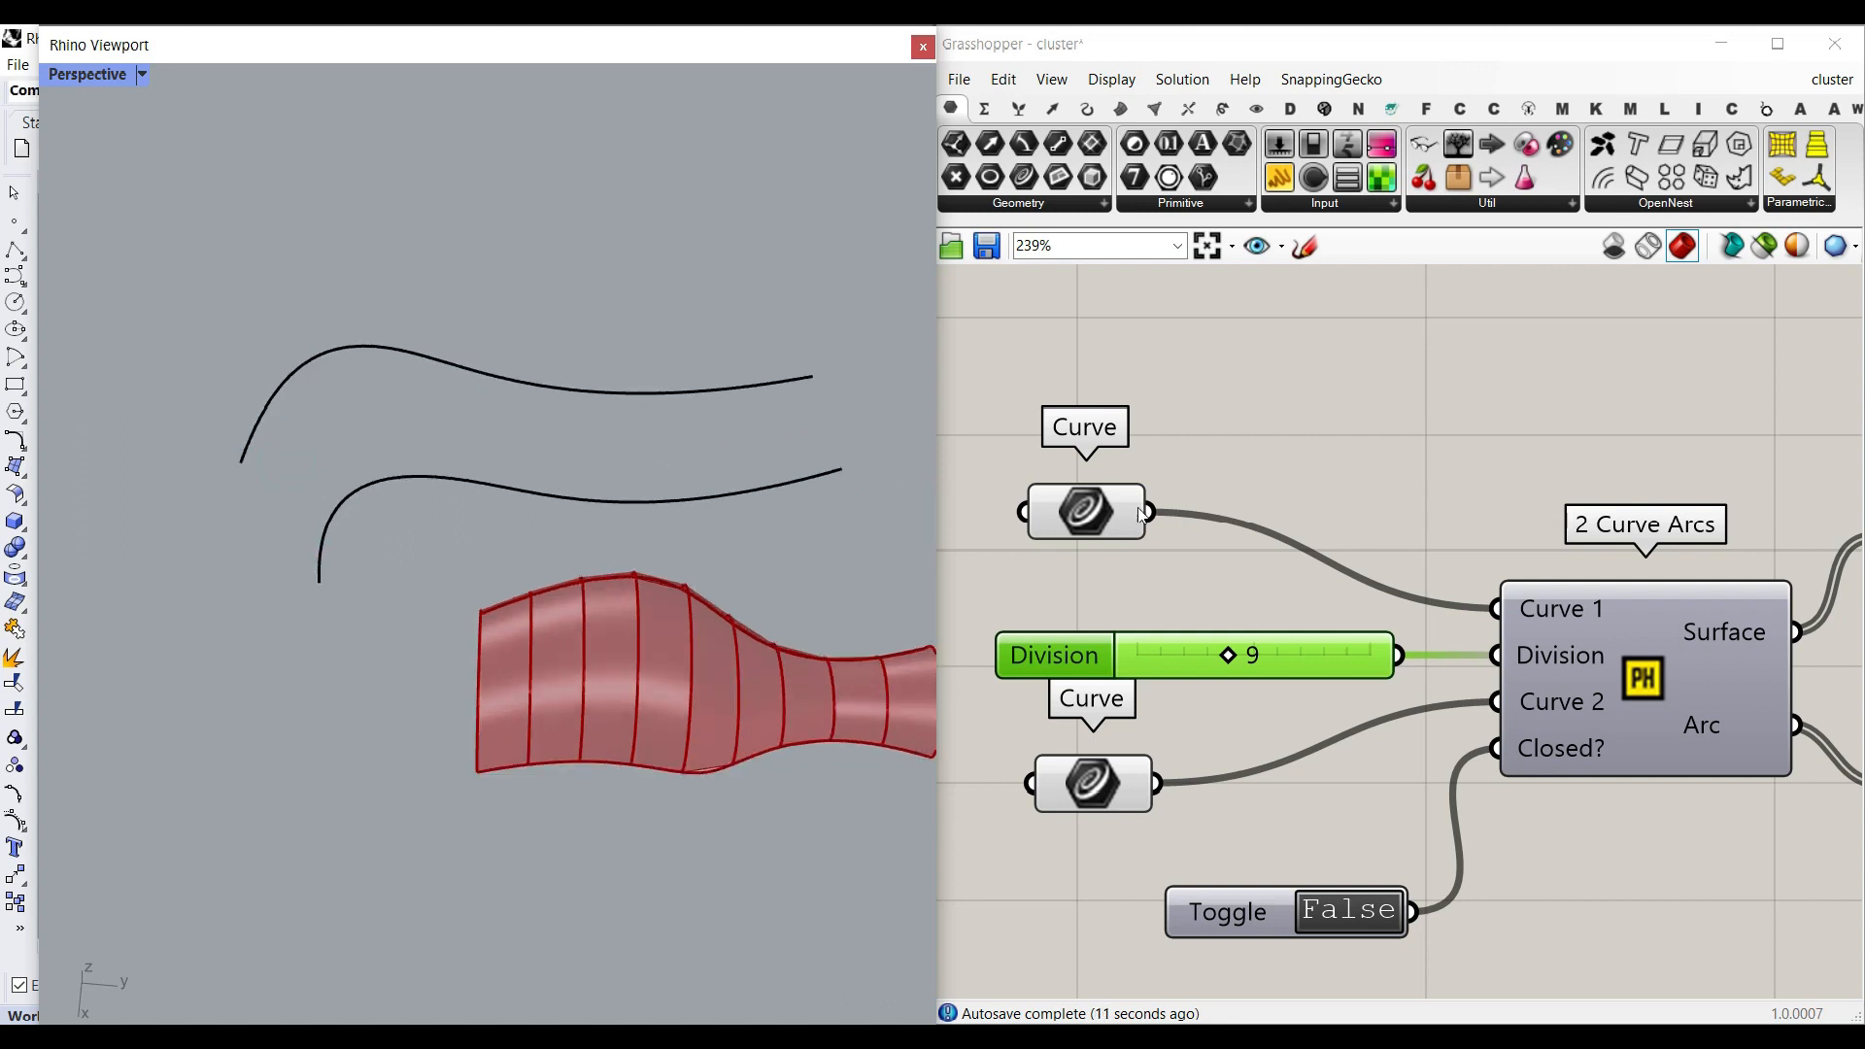
# Assign the outer new curve to the lower cluster's Curve 1 parameter and the inner new curve to its Curve 2 parameter.
pyautogui.rightClick(1092, 496)
pyautogui.click(1151, 816)
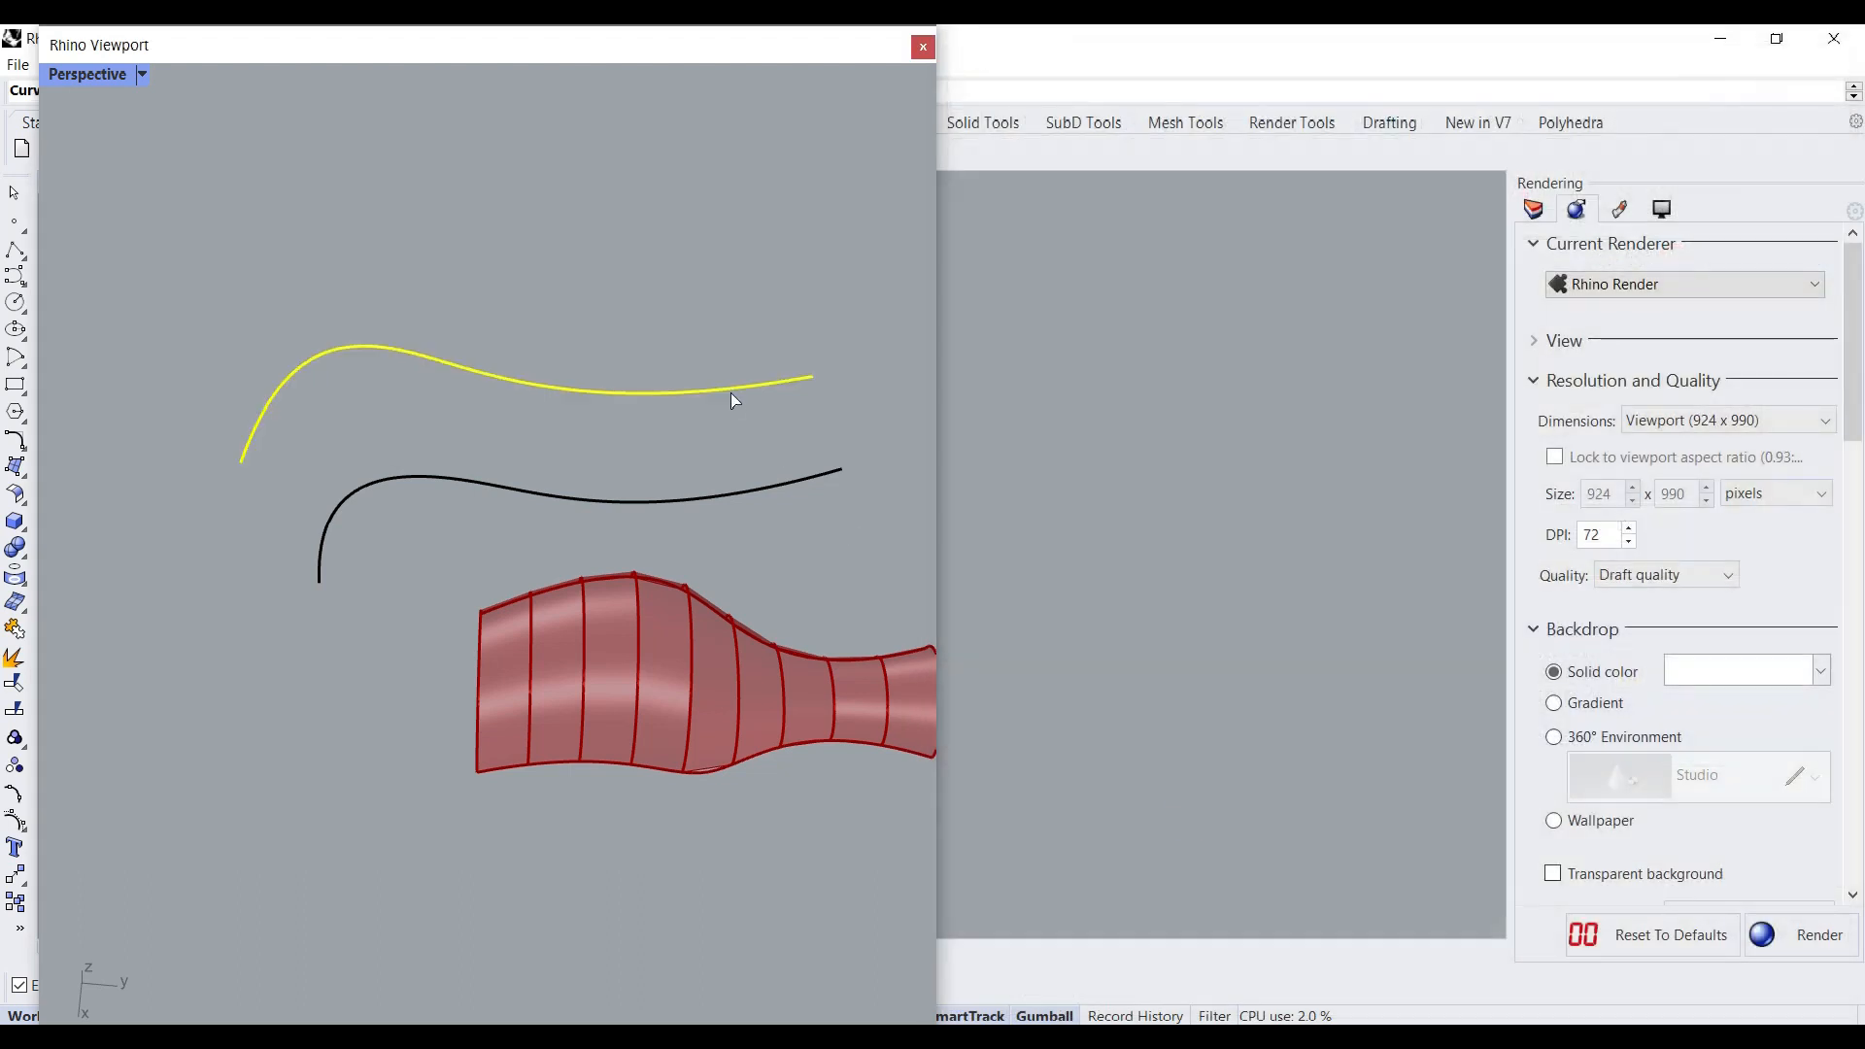
pyautogui.click(731, 392)
pyautogui.rightClick(1100, 775)
pyautogui.click(1151, 845)
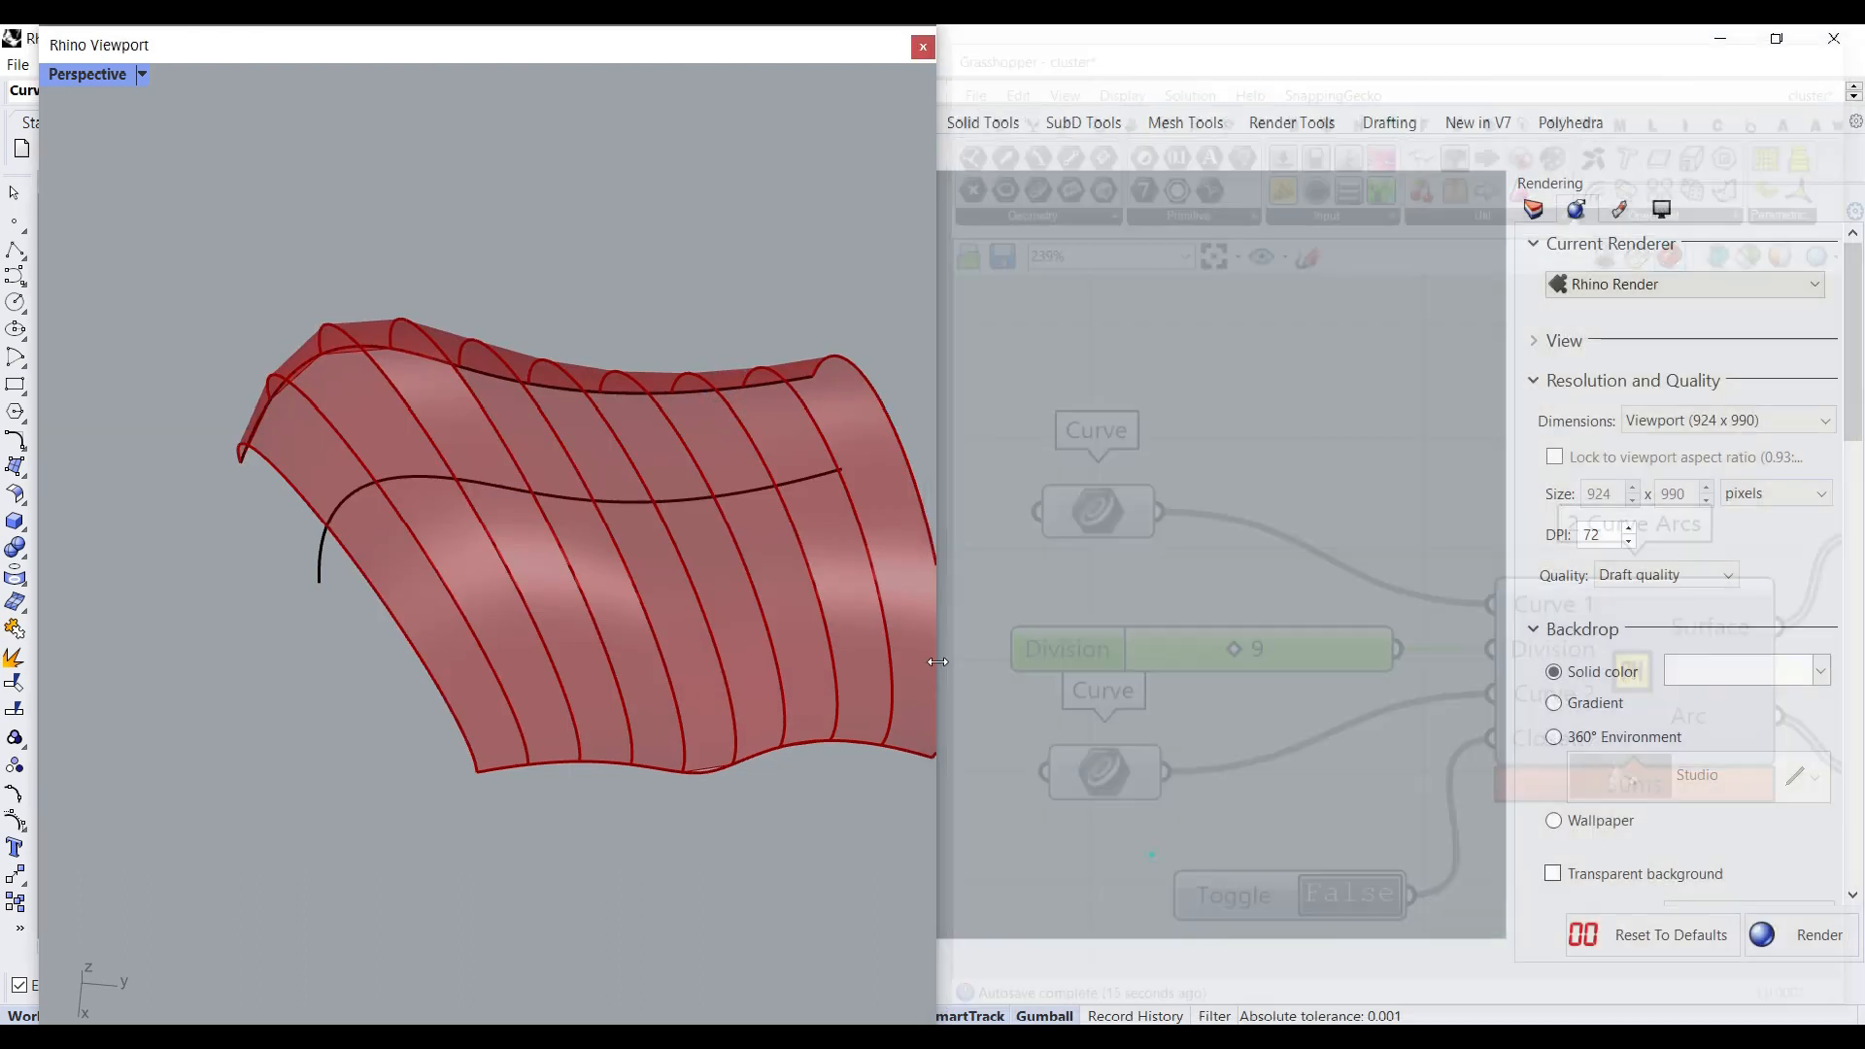
pyautogui.click(711, 499)
# Reshape the Curve 2 edge by moving its control point near the wide end of the vault outward.
pyautogui.moveTo(492, 553); pyautogui.dragTo(398, 587, button='right')
pyautogui.click(386, 579)
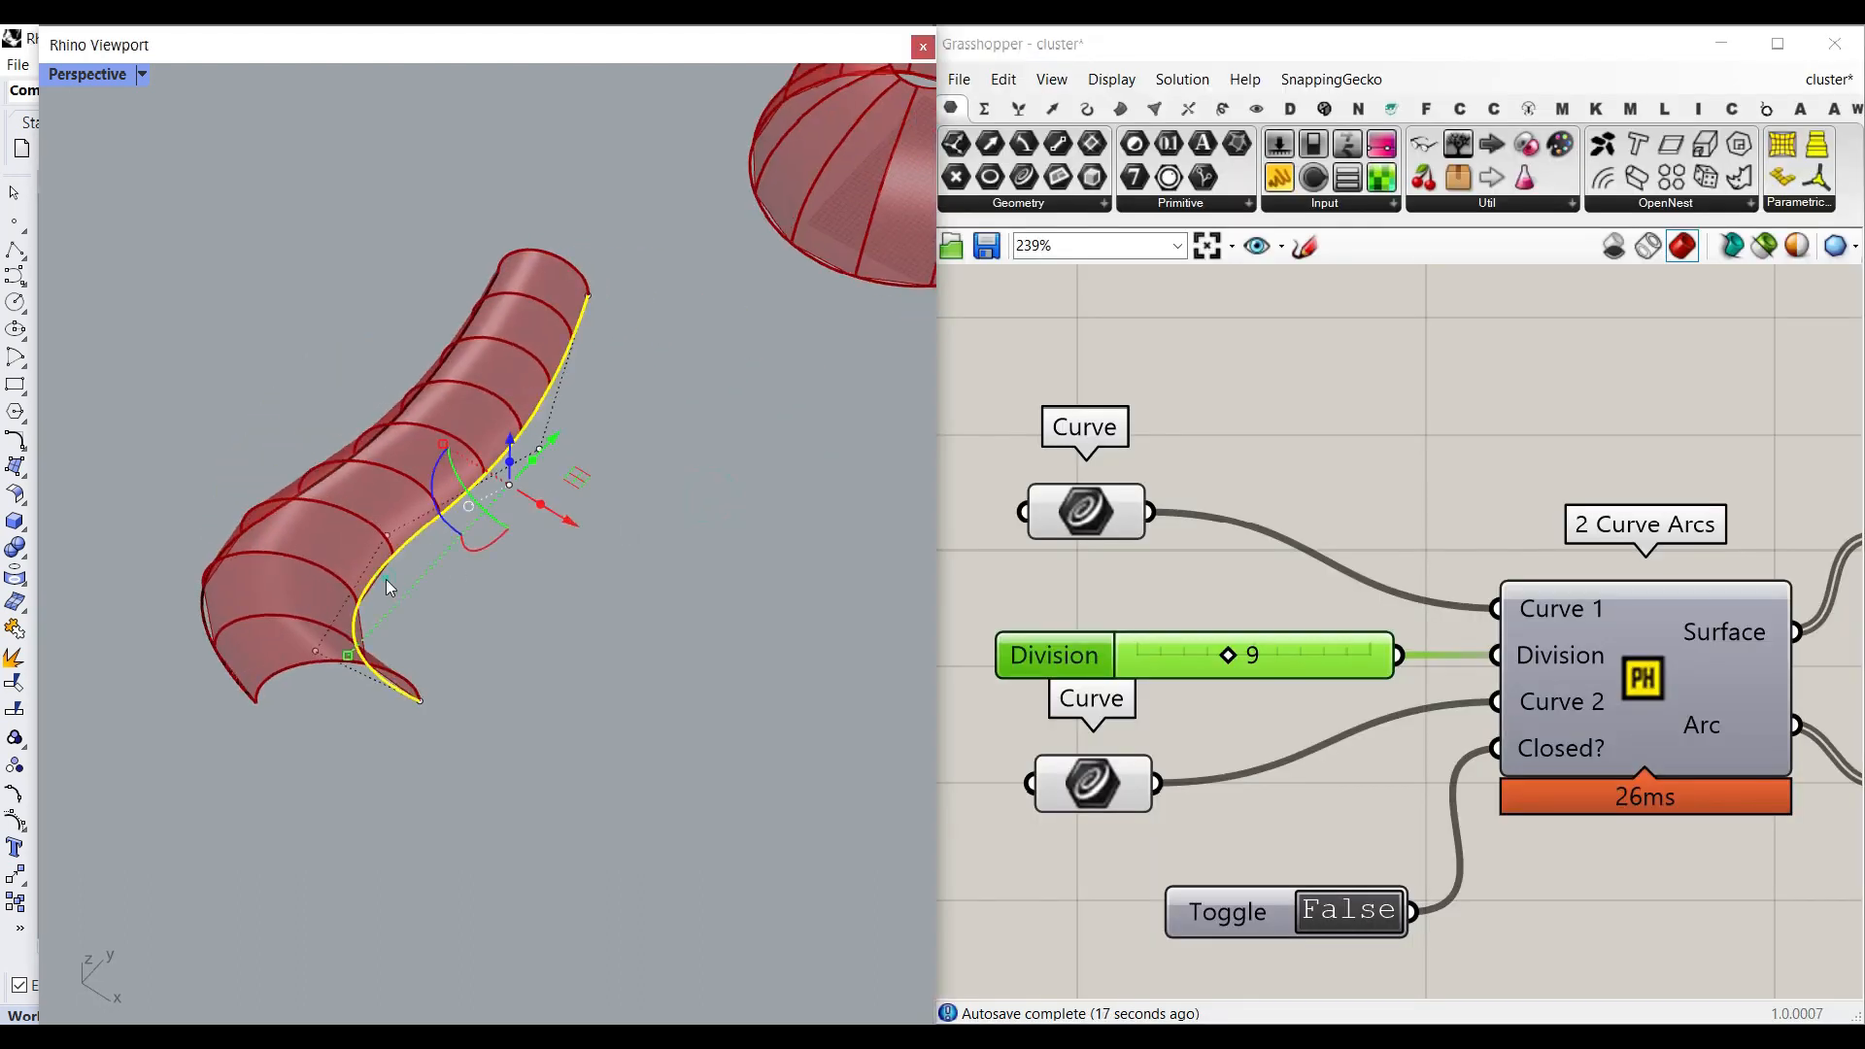
pyautogui.moveTo(315, 649); pyautogui.dragTo(447, 590)
pyautogui.click(585, 600)
pyautogui.moveTo(585, 600); pyautogui.dragTo(573, 598, button='right')
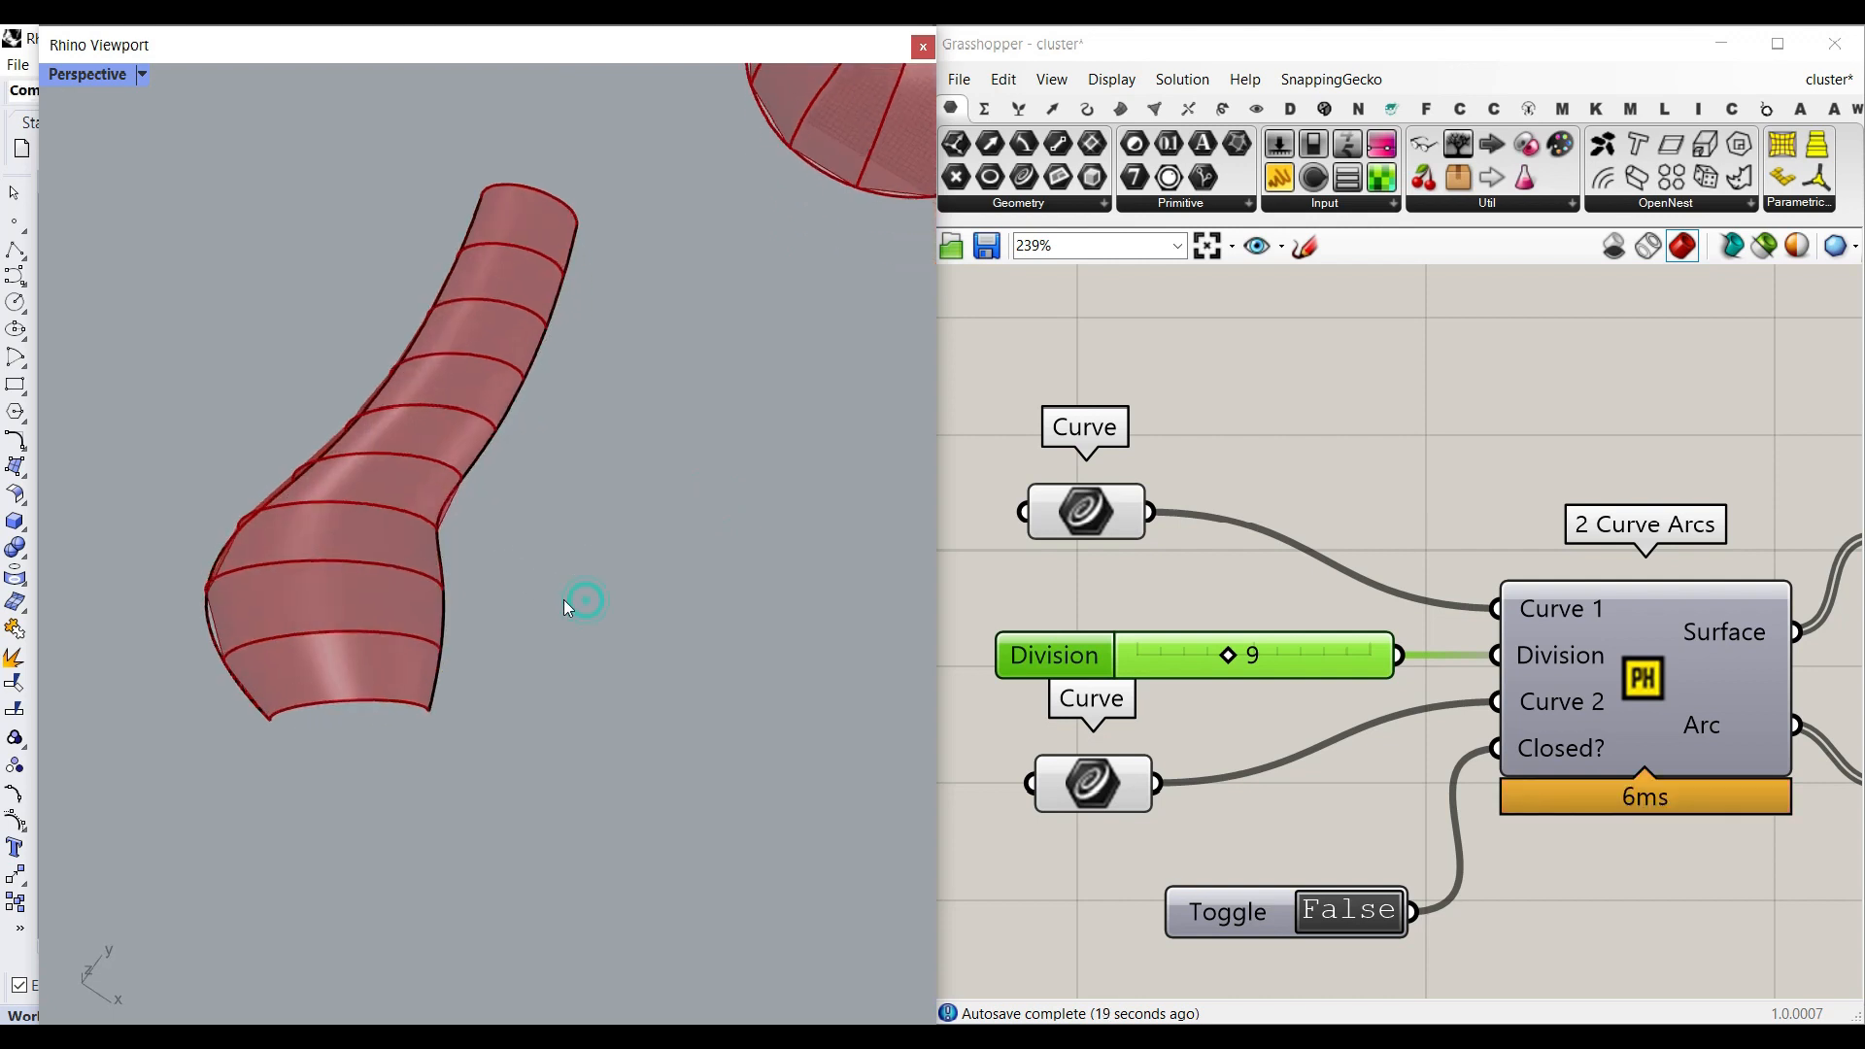
# Pull the middle control point of the same edge curve outward to widen the vault's midsection.
pyautogui.click(469, 482)
pyautogui.moveTo(382, 523); pyautogui.dragTo(562, 521)
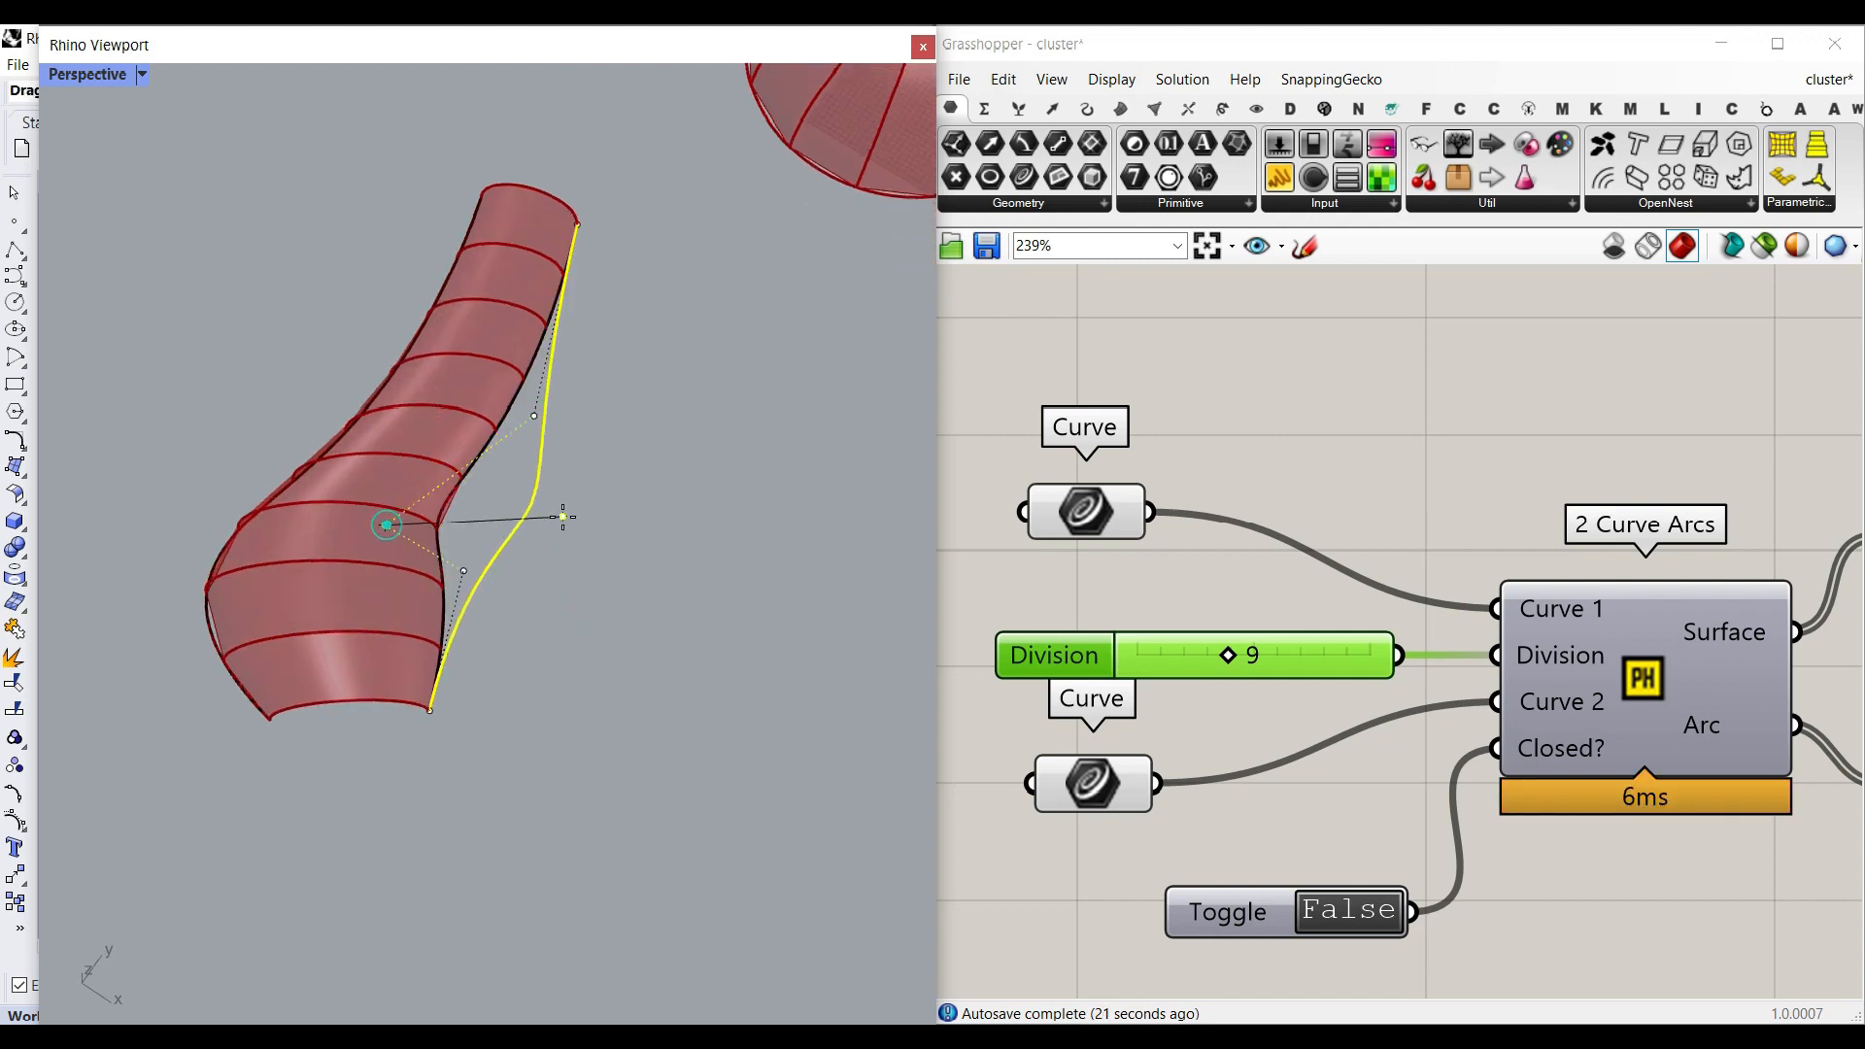
pyautogui.moveTo(667, 551); pyautogui.dragTo(377, 608, button='right')
pyautogui.click(366, 637)
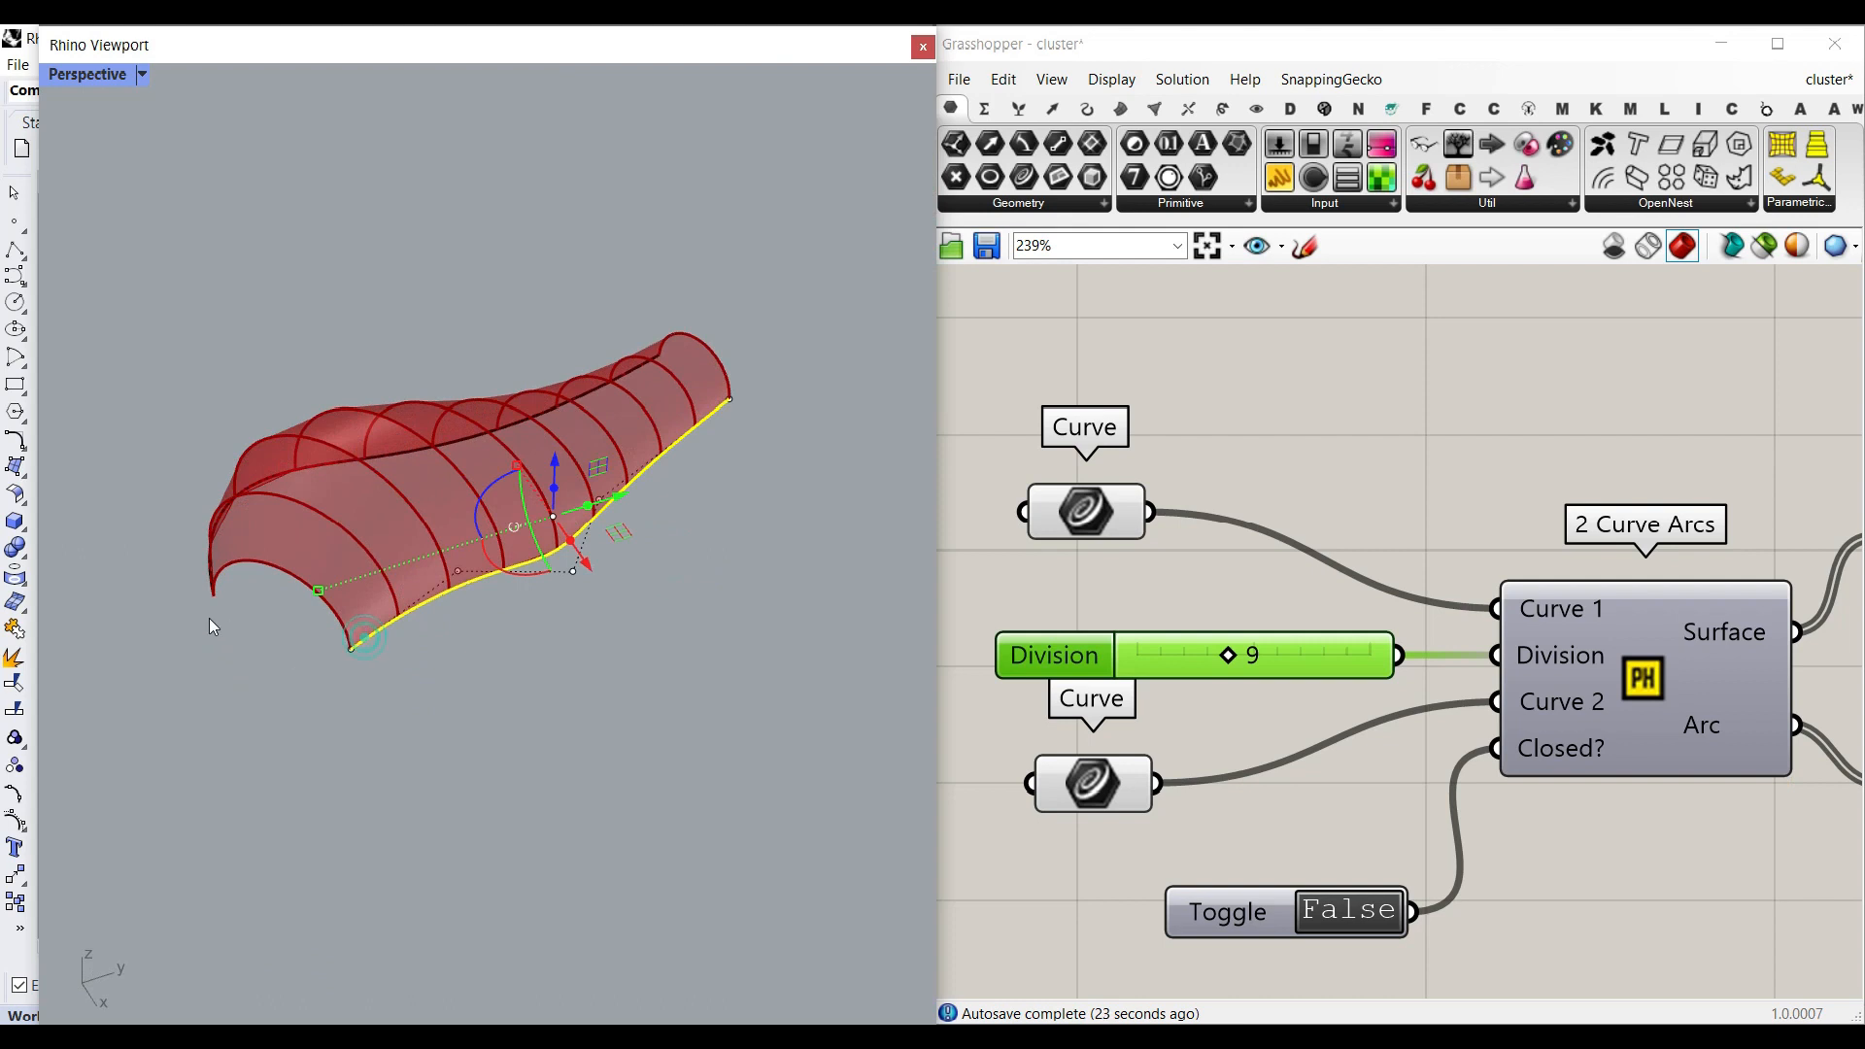
# Move another edge-curve control point near the wide end of the vault outward and deselect the curve.
pyautogui.moveTo(207, 618); pyautogui.dragTo(225, 658, button='right')
pyautogui.click(232, 662)
pyautogui.moveTo(232, 662); pyautogui.dragTo(143, 686)
pyautogui.click(299, 721)
# Set the lower cluster's Division to 11 and bake its arc curves with the default attributes.
pyautogui.moveTo(299, 721); pyautogui.dragTo(649, 667, button='right')
pyautogui.moveTo(1229, 659); pyautogui.dragTo(1255, 657)
pyautogui.moveTo(1846, 765); pyautogui.dragTo(1439, 648, button='right')
pyautogui.click(1447, 685)
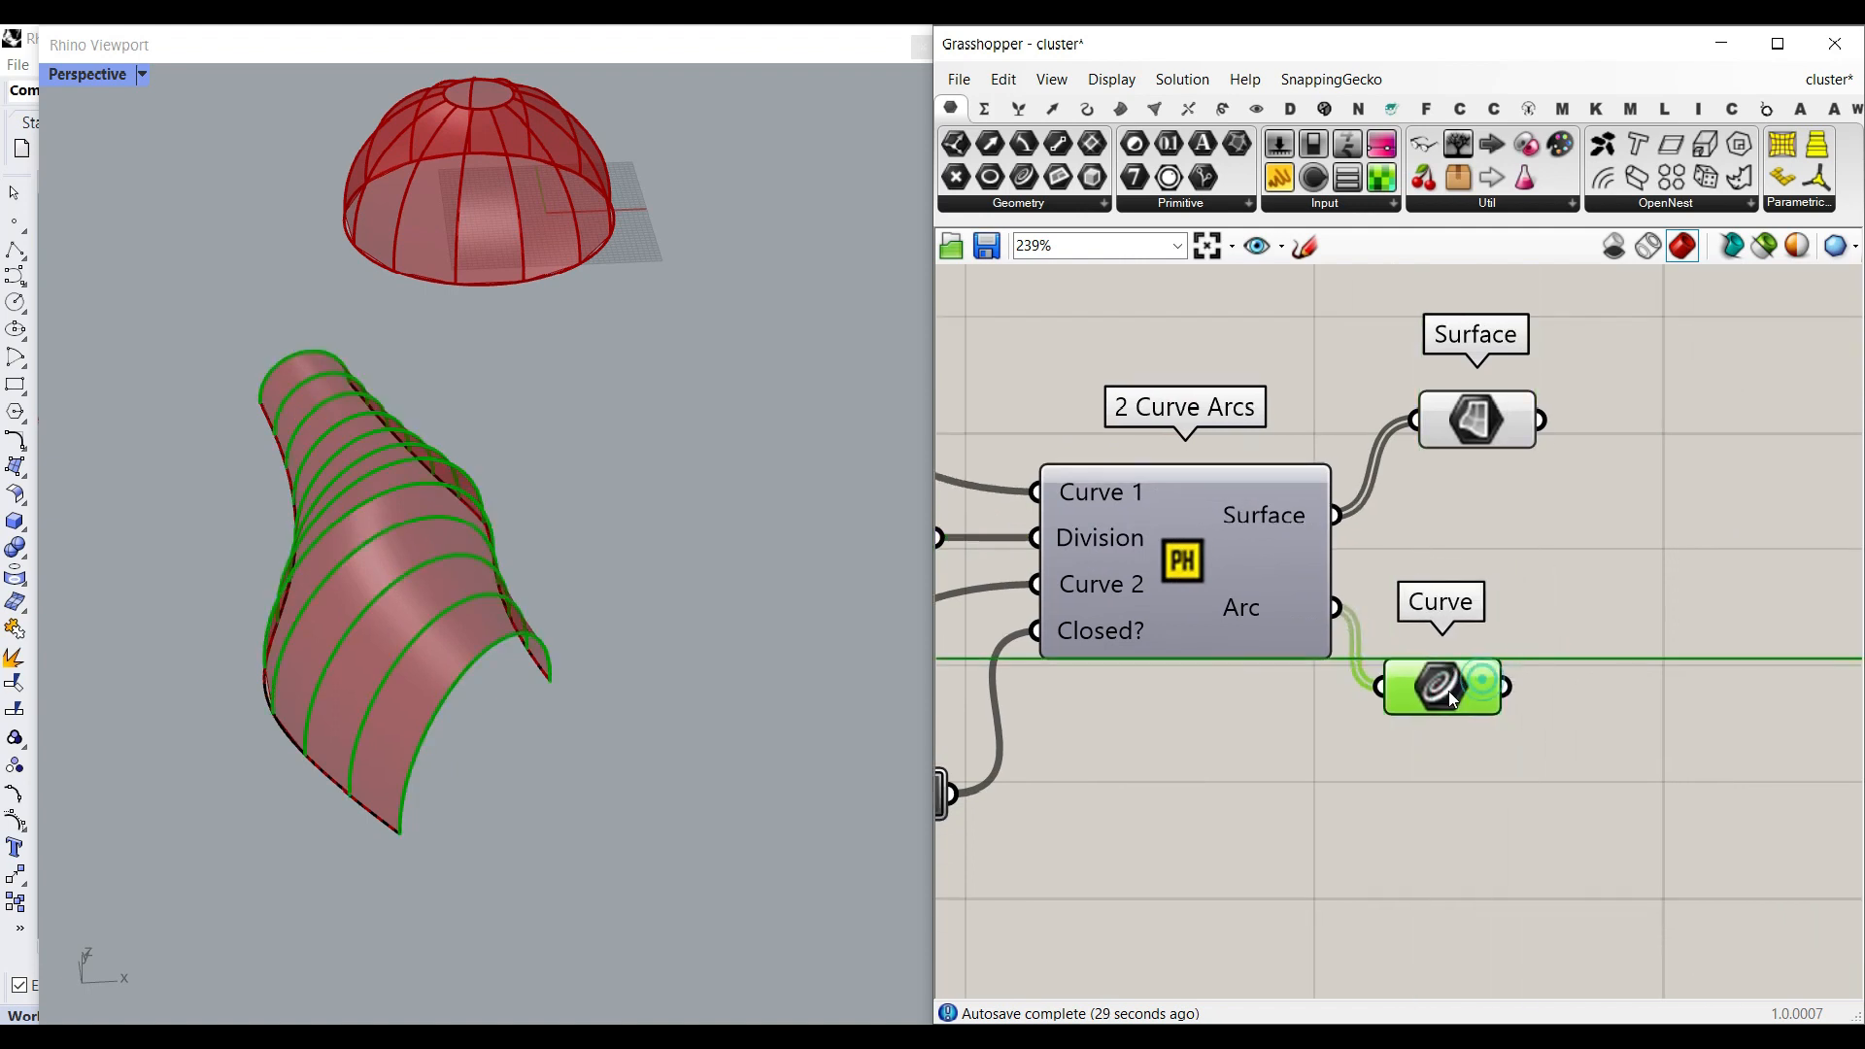
pyautogui.rightClick(1449, 688)
pyautogui.click(1513, 633)
pyautogui.click(1525, 857)
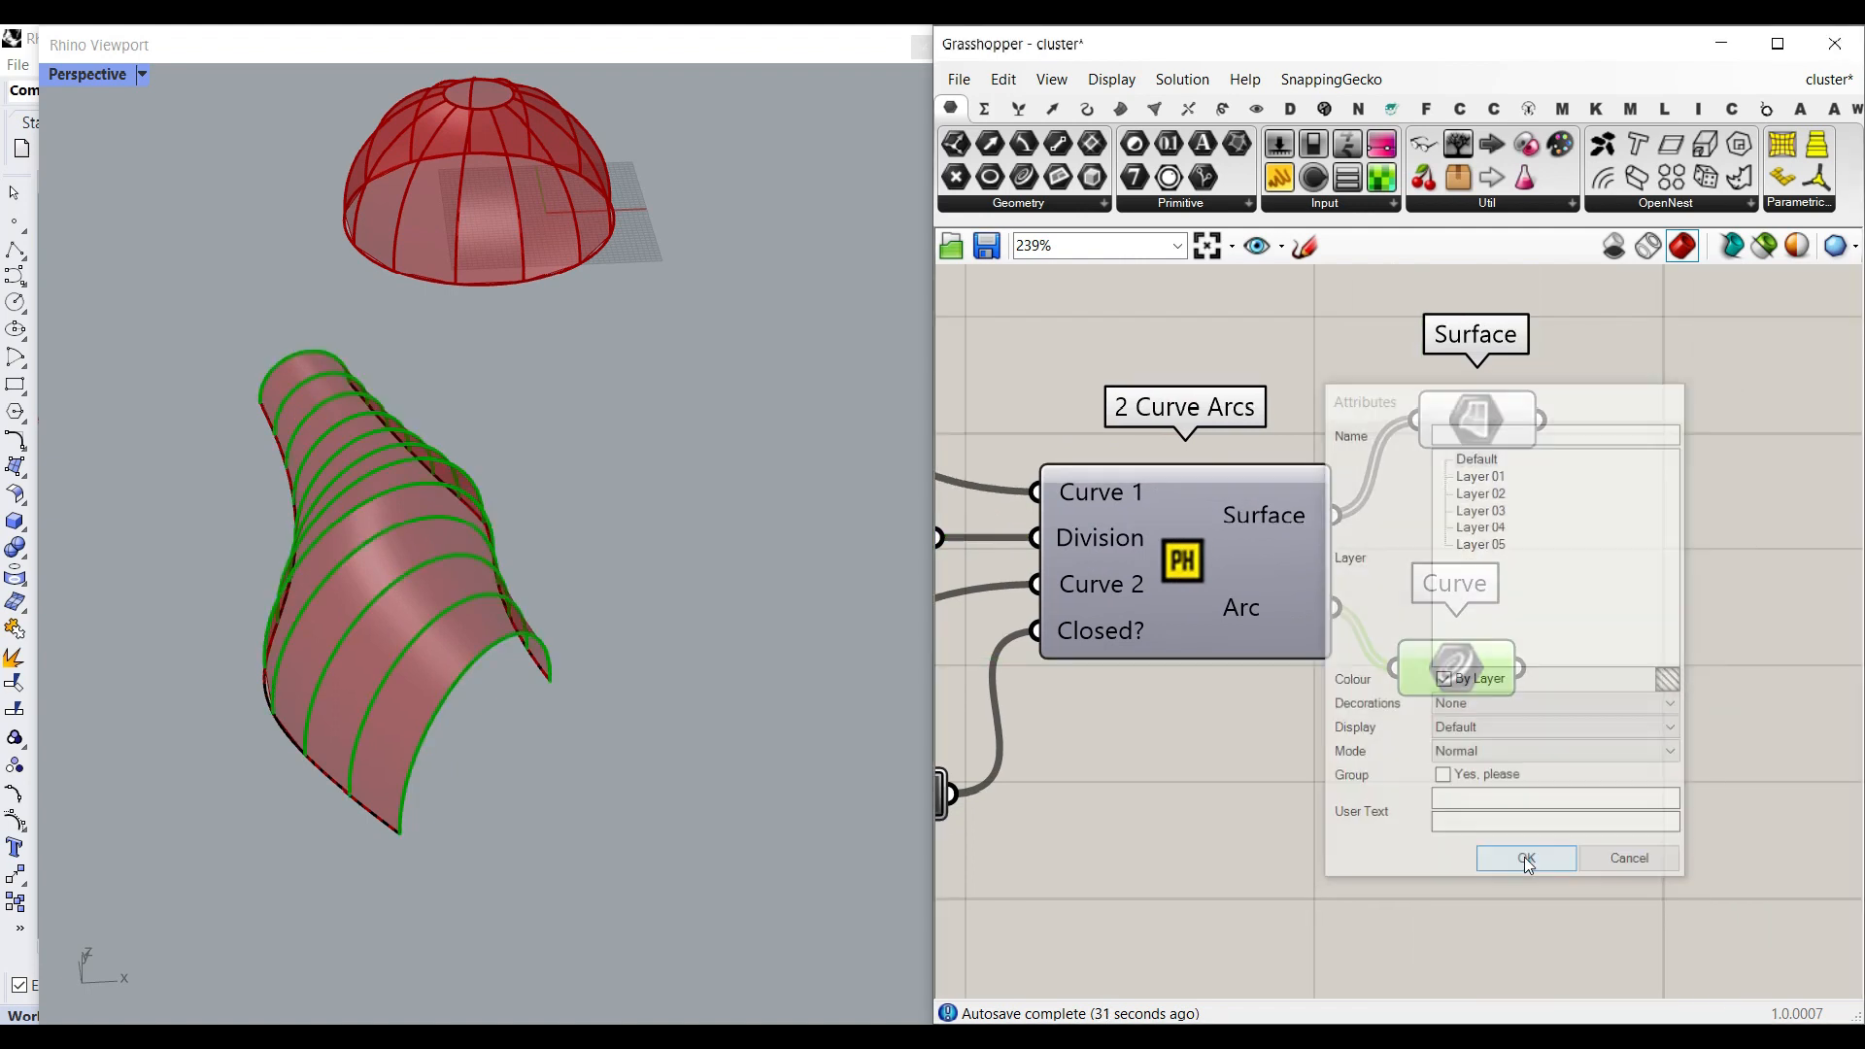
# Select one of the baked arcs in the viewport to check it as separate geometry, and deselect it.
pyautogui.moveTo(826, 622); pyautogui.dragTo(602, 645, button='right')
pyautogui.click(540, 620)
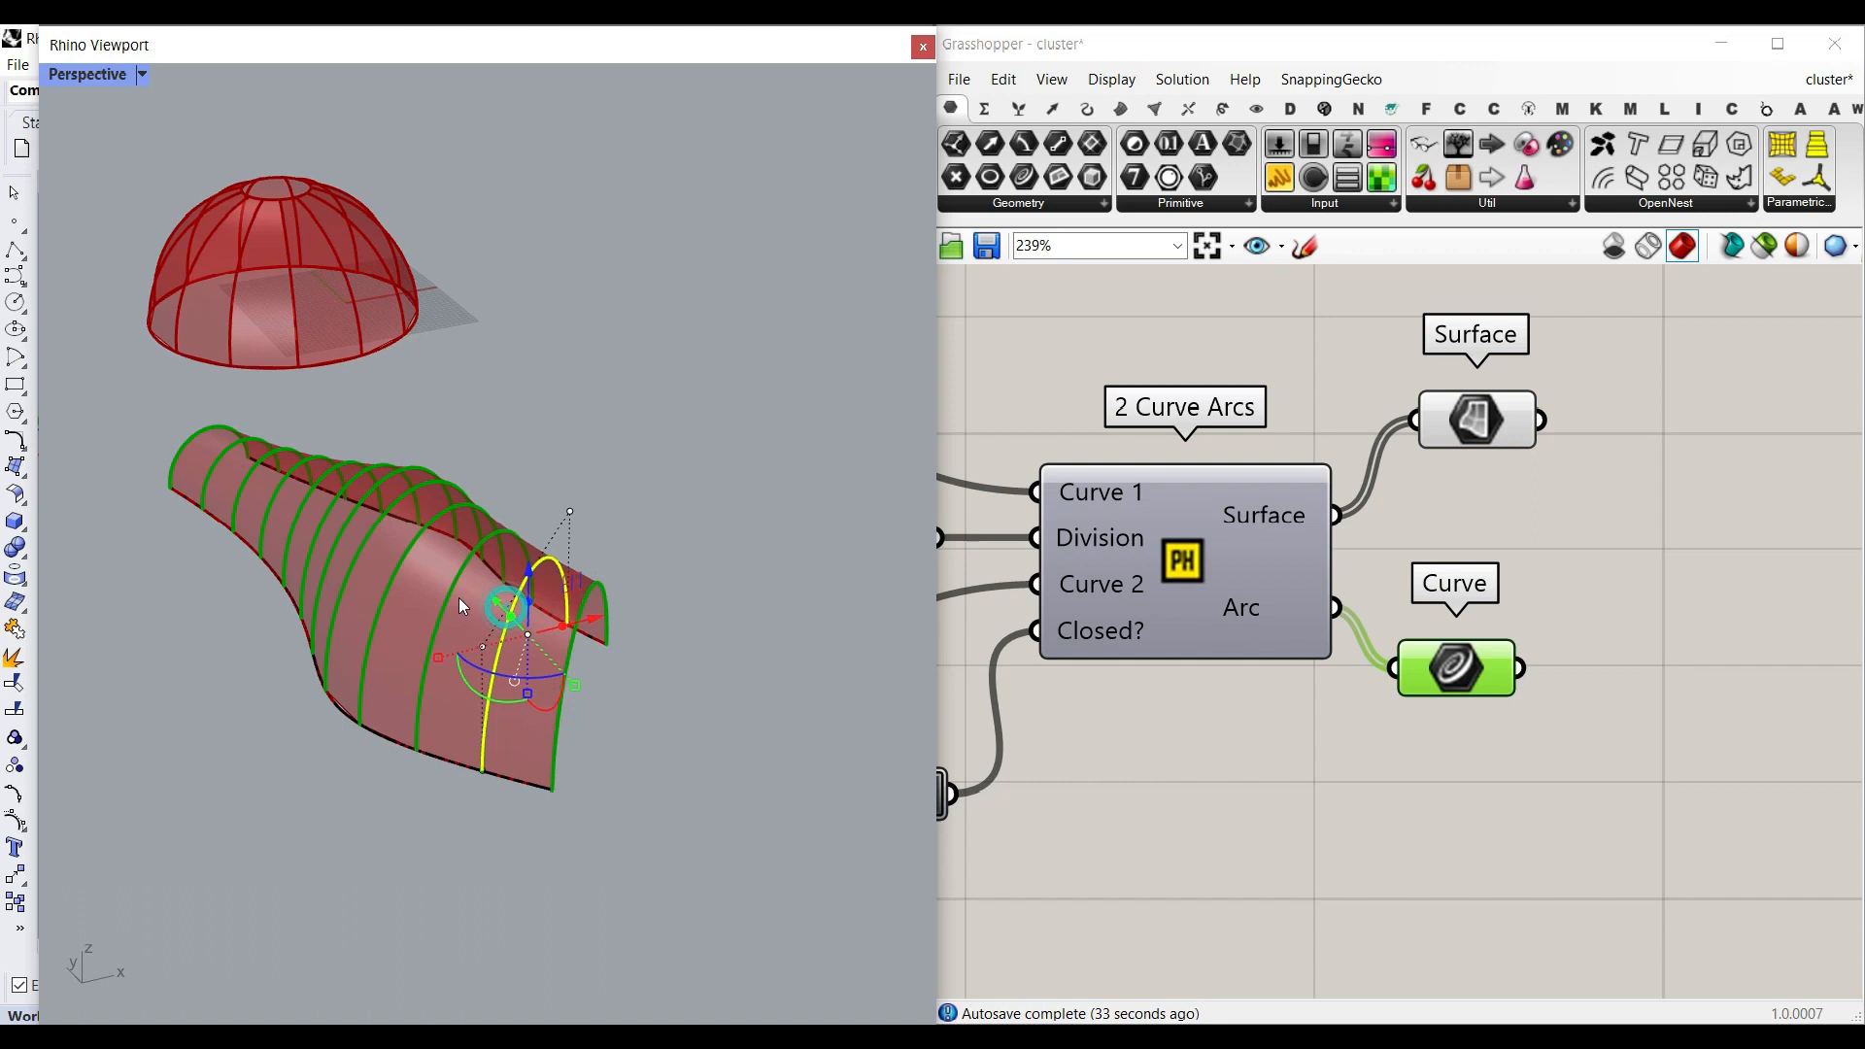
pyautogui.click(518, 440)
# Bake the lower cluster's Surface output with the default attributes.
pyautogui.moveTo(738, 552); pyautogui.dragTo(1153, 533, button='right')
pyautogui.rightClick(1482, 429)
pyautogui.click(1505, 514)
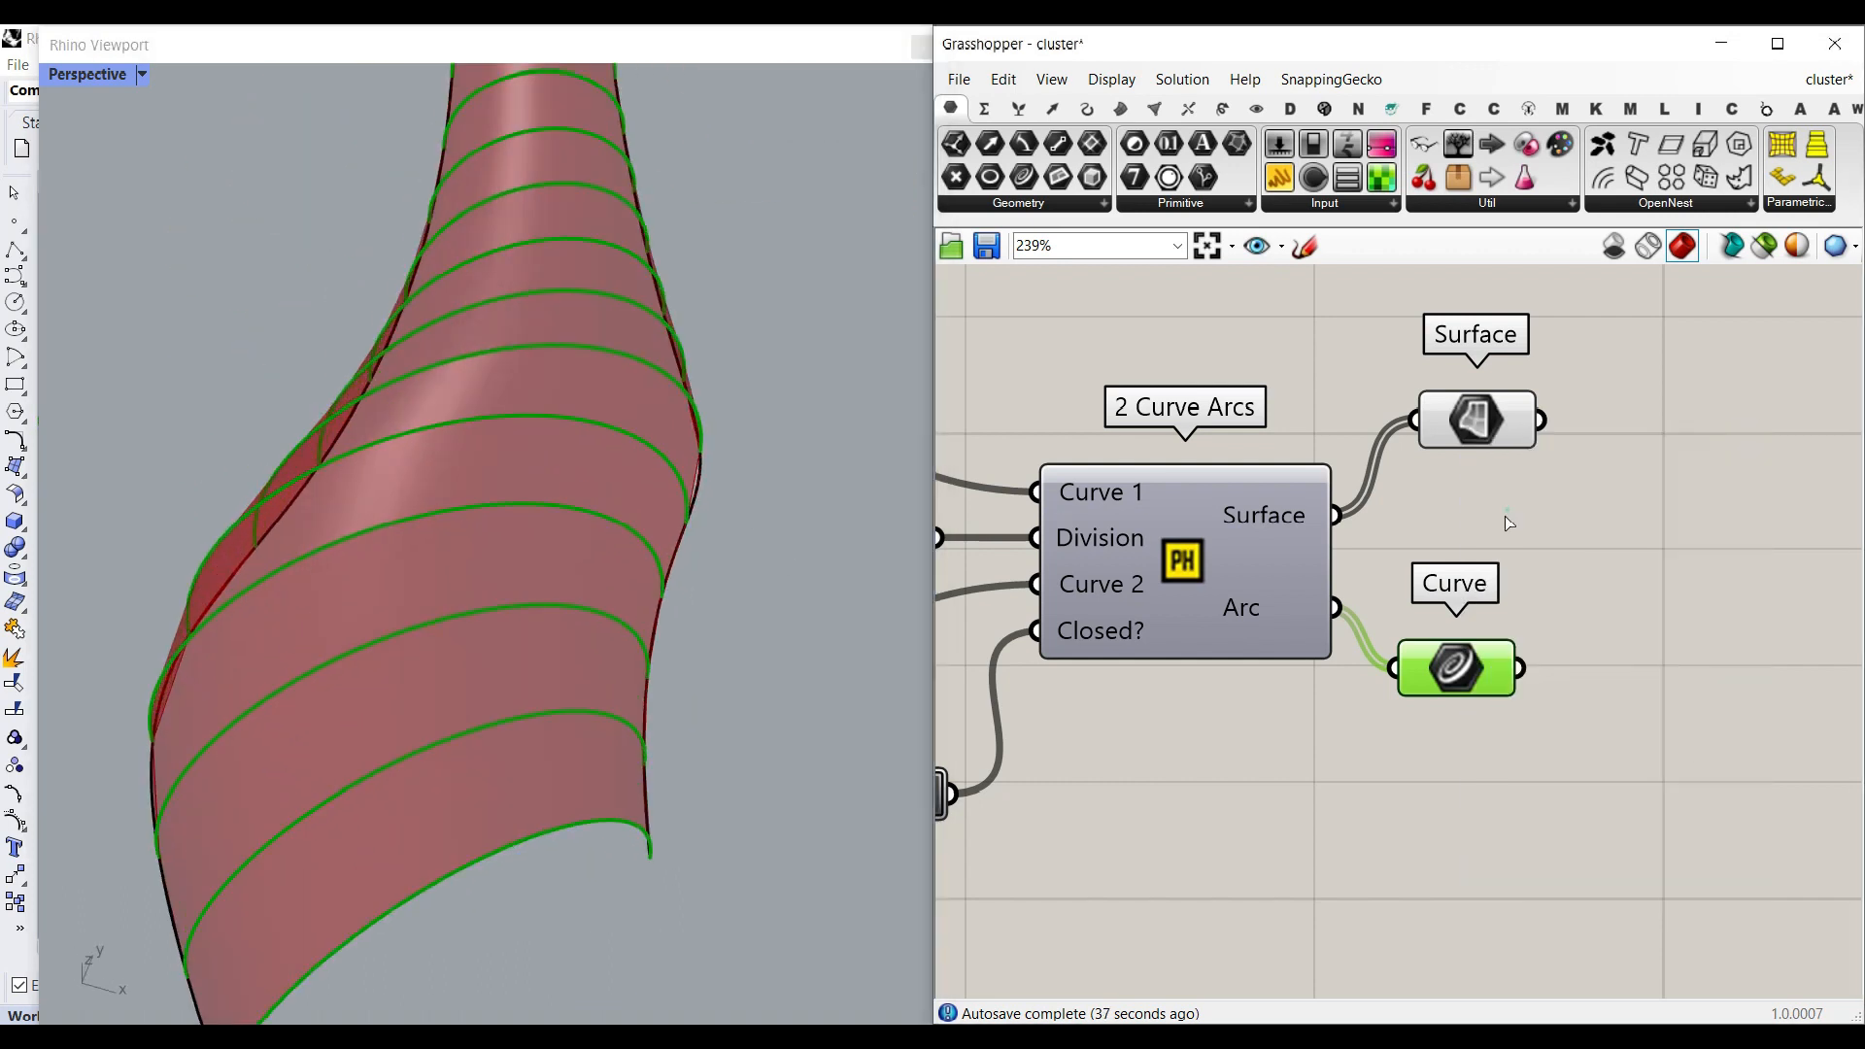
pyautogui.click(1518, 738)
# Move the baked surface away from the cluster preview and look it over.
pyautogui.moveTo(429, 770); pyautogui.dragTo(522, 476)
pyautogui.moveTo(495, 636); pyautogui.dragTo(737, 573, button='right')
pyautogui.click(687, 331)
pyautogui.moveTo(697, 209); pyautogui.dragTo(626, 468, button='right')
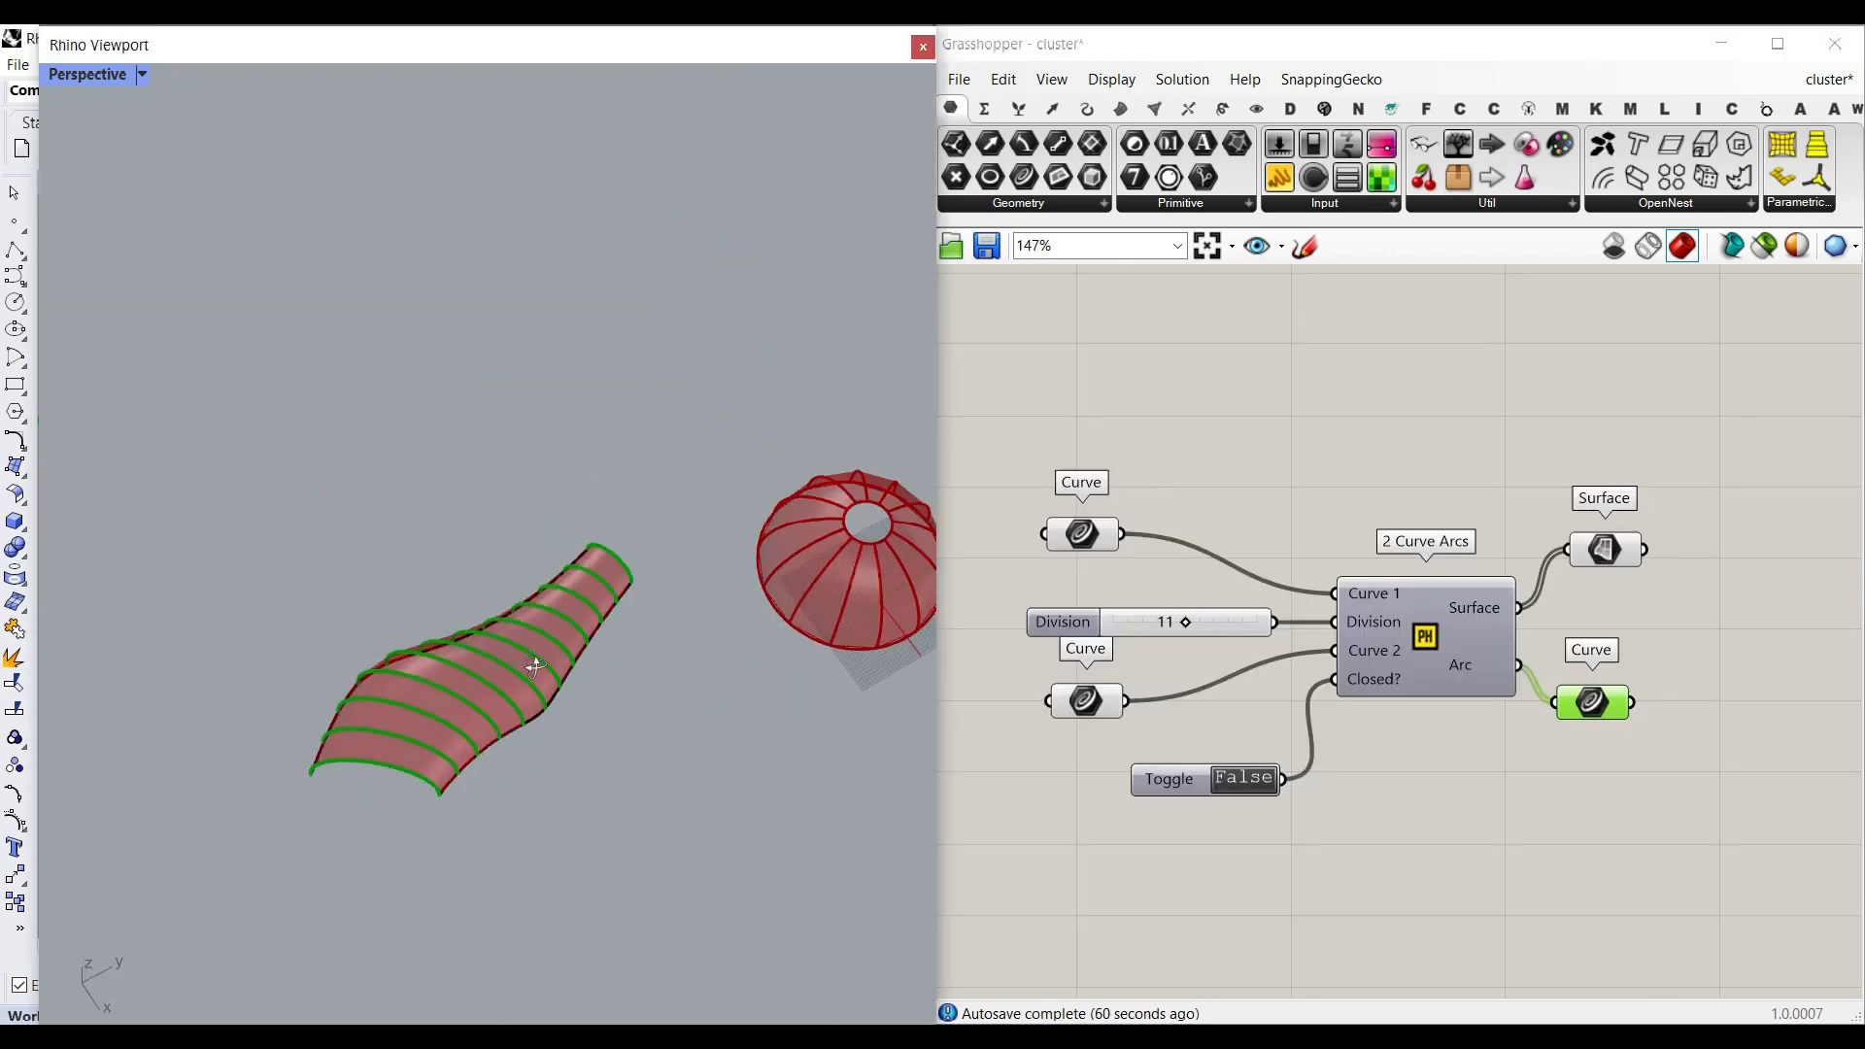
# Highlight the upper cluster's two closed input curves and inspect the dome they generate.
pyautogui.scroll(-3, 719, 621)
pyautogui.scroll(3, 1350, 398)
pyautogui.click(1372, 404)
pyautogui.click(1353, 578)
pyautogui.scroll(3, 574, 662)
pyautogui.scroll(2, 487, 633)
pyautogui.scroll(2, 715, 593)
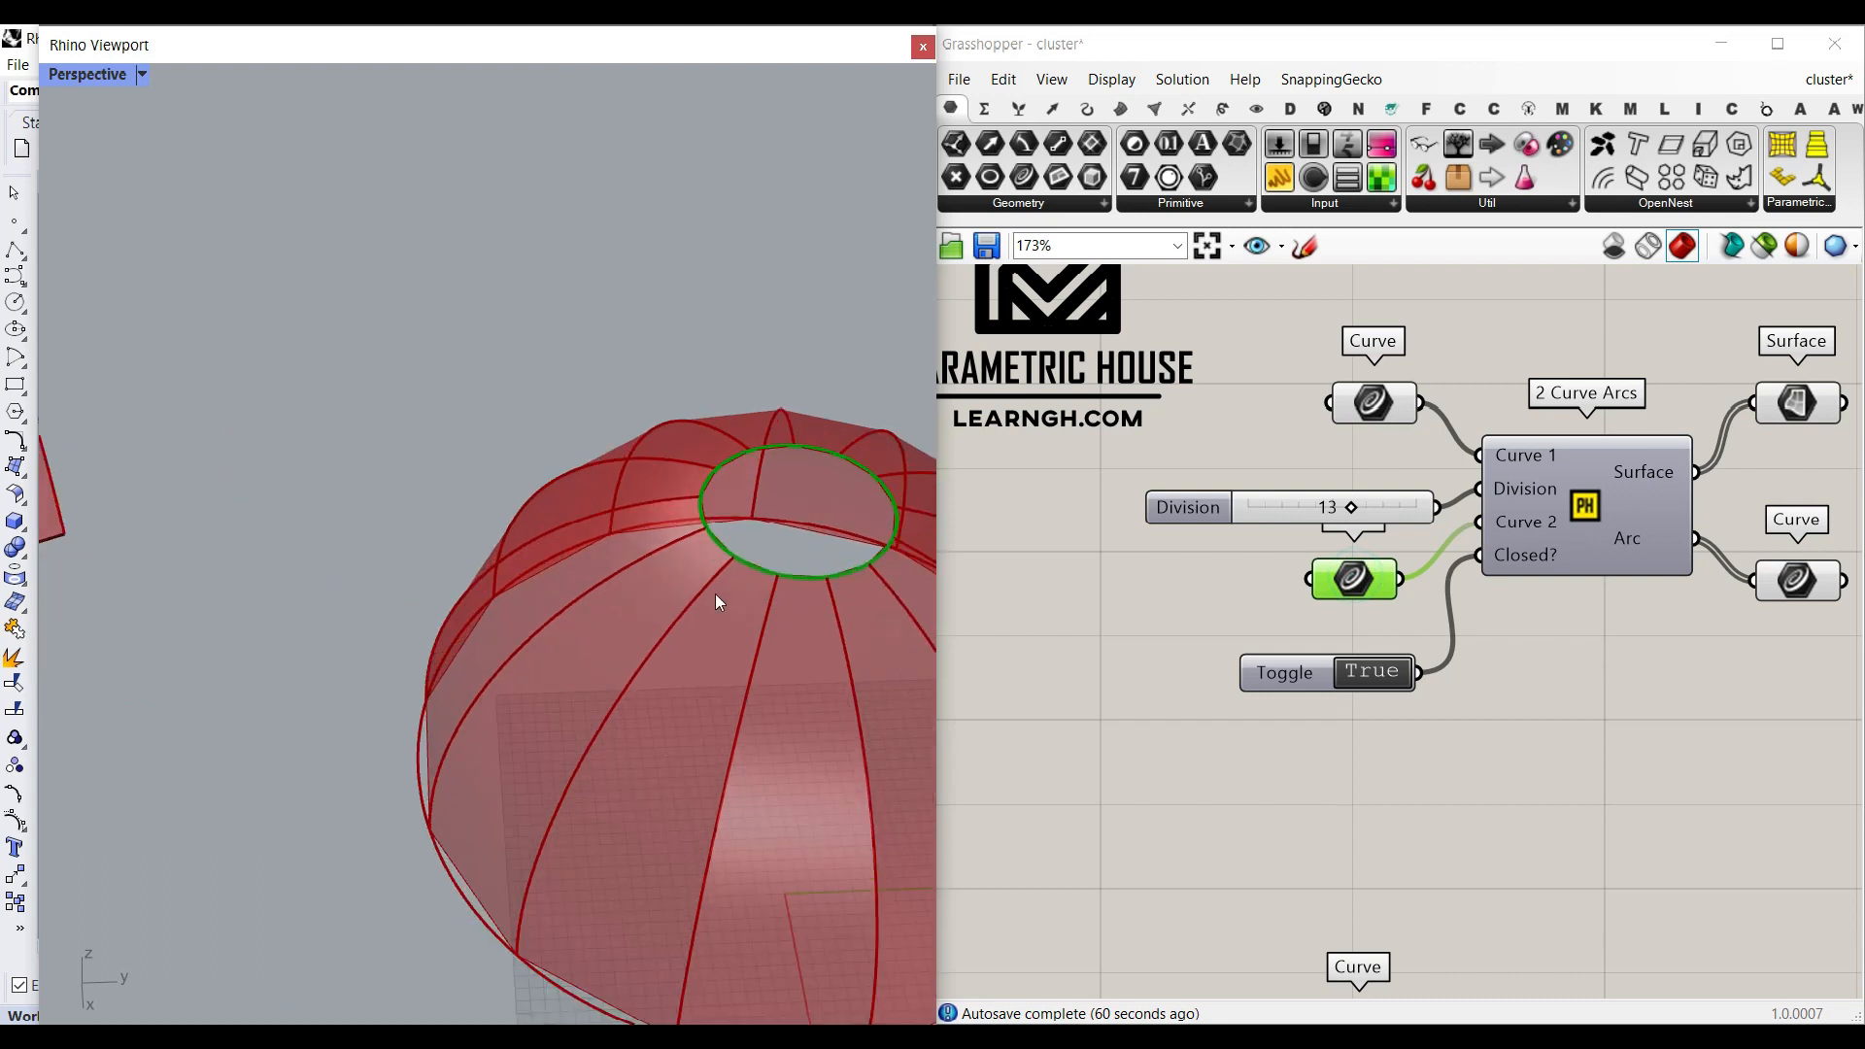
pyautogui.scroll(-1, 834, 636)
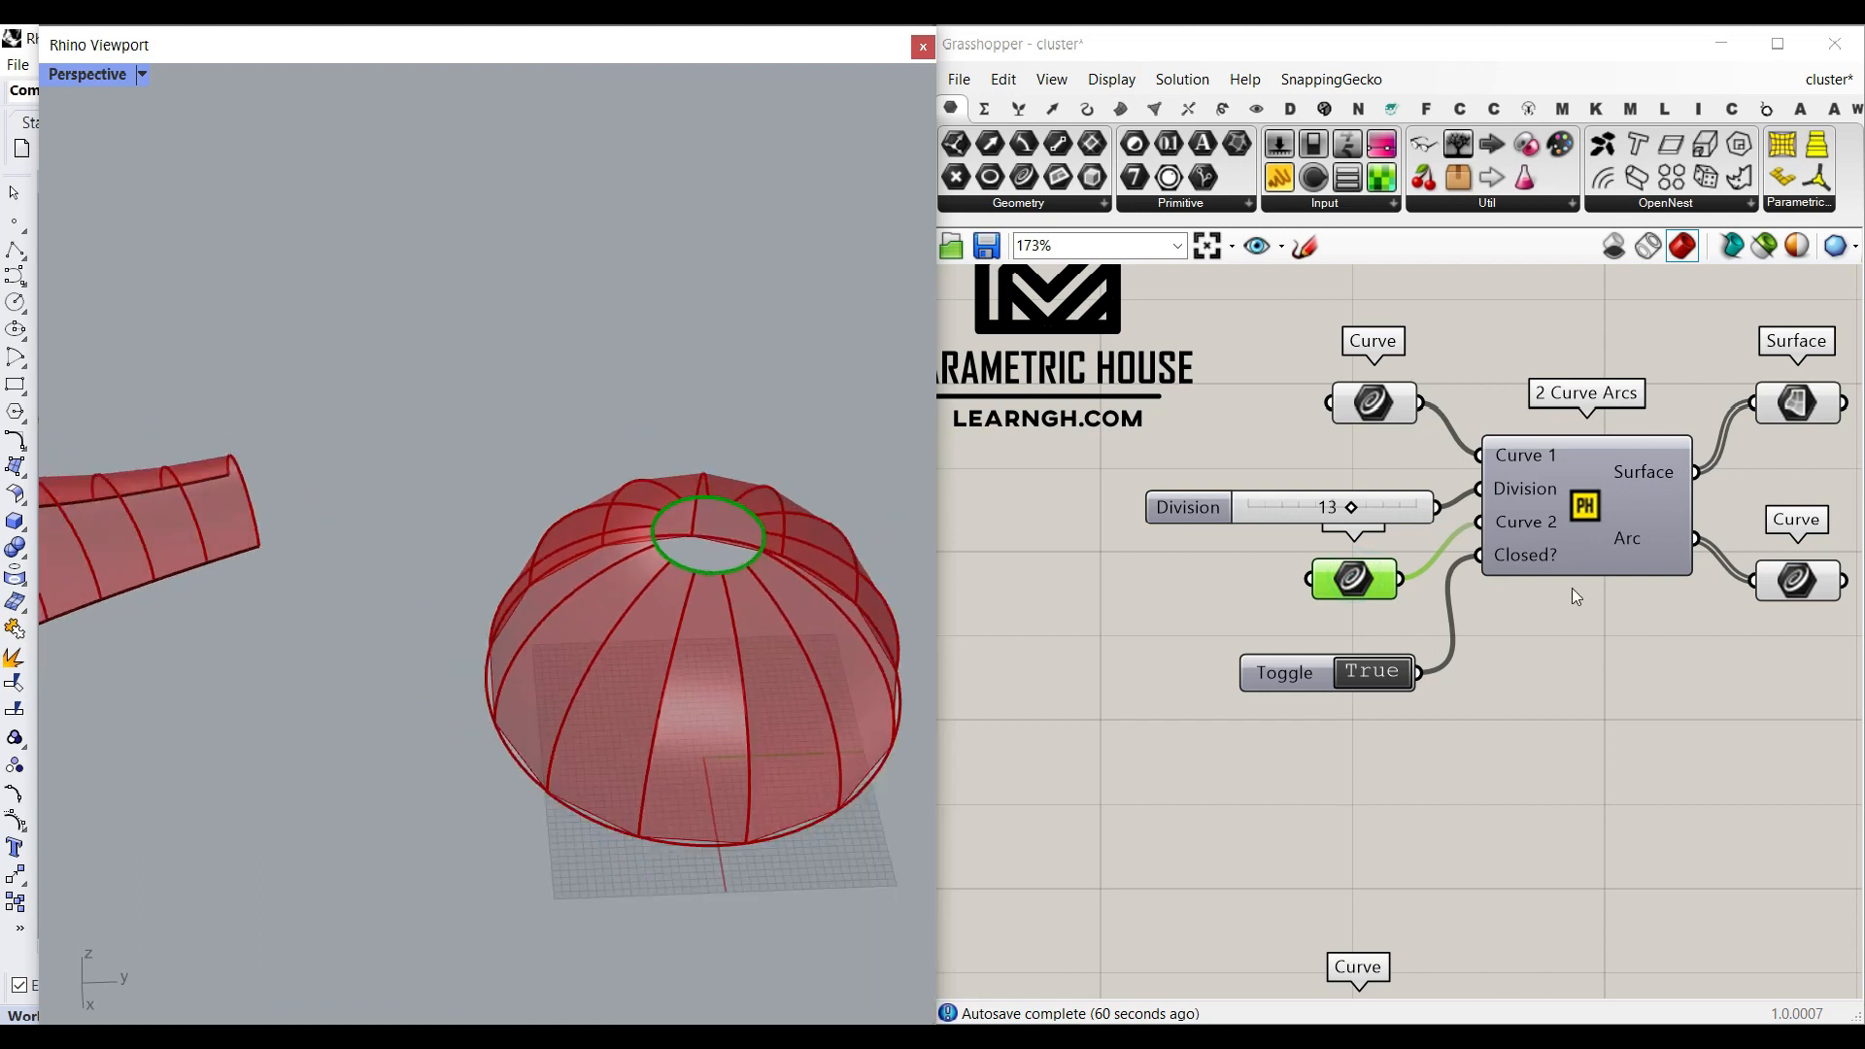
# Switch the upper cluster's Closed? toggle to False and back to True, and examine the dome's closure.
pyautogui.scroll(2, 1576, 589)
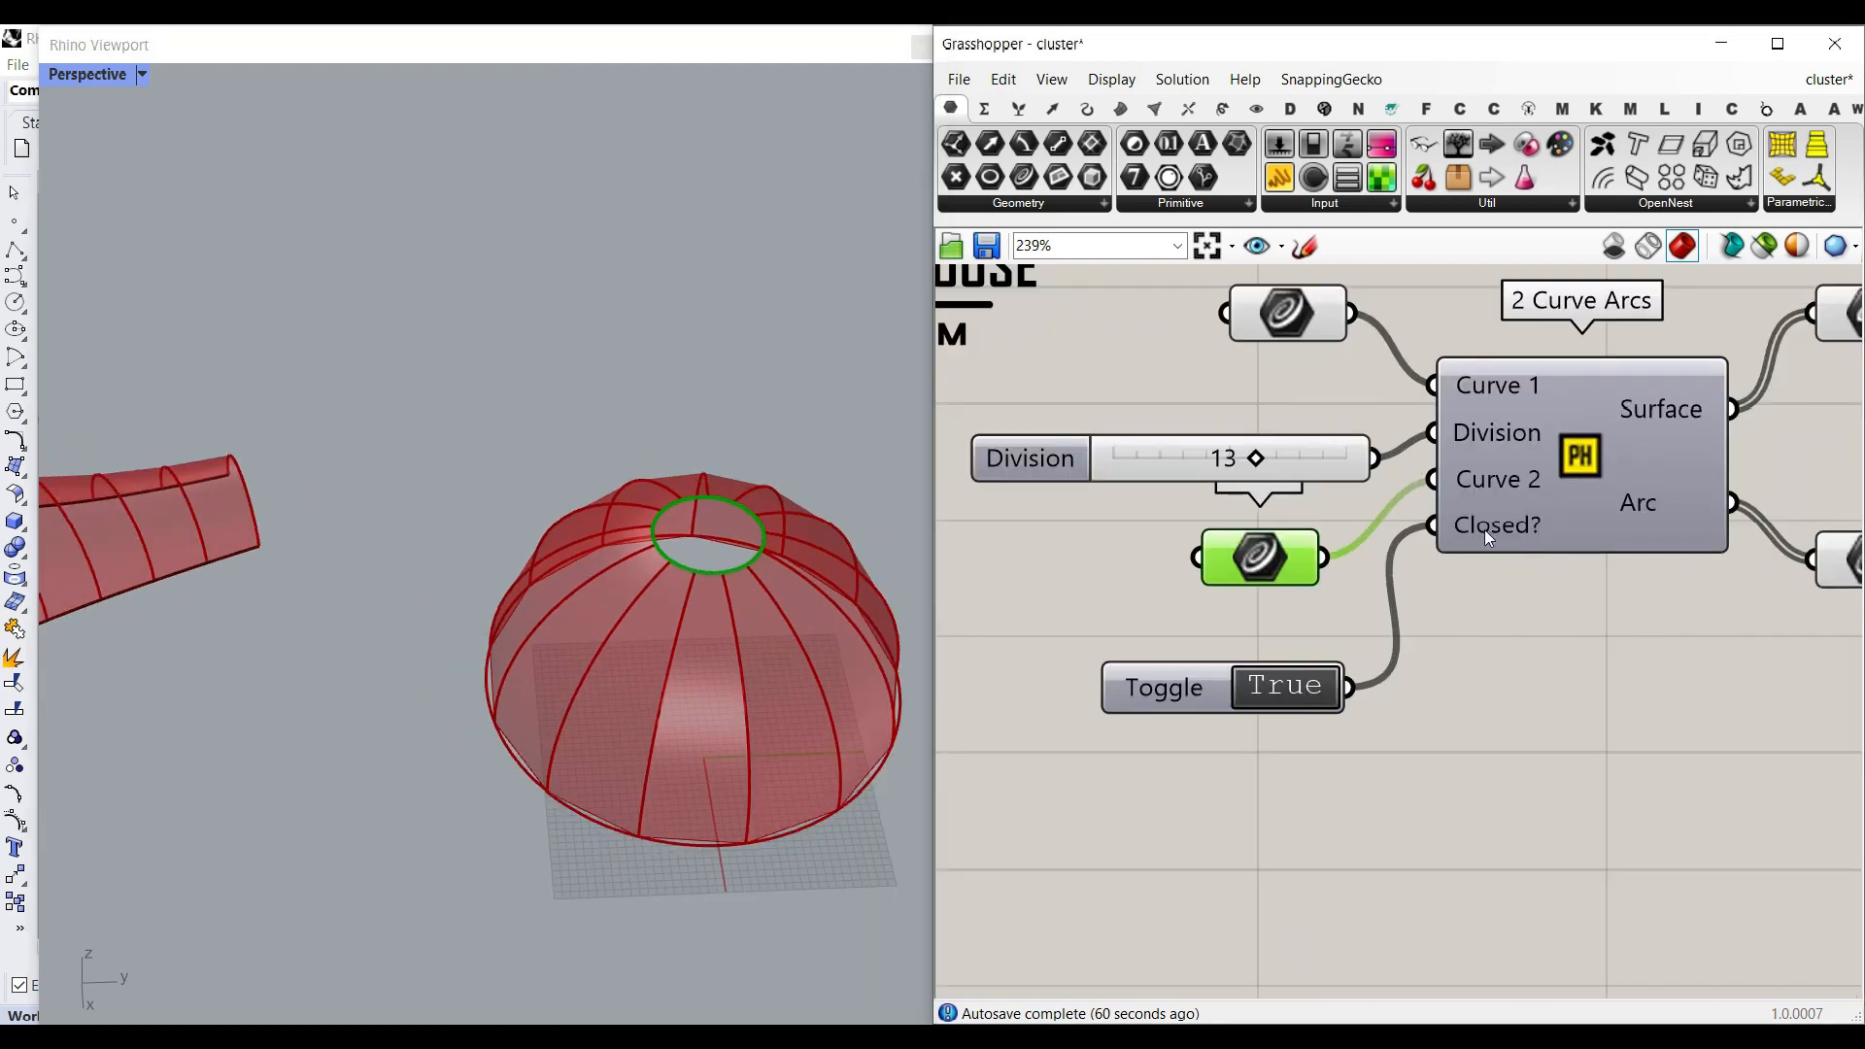
pyautogui.doubleClick(1286, 685)
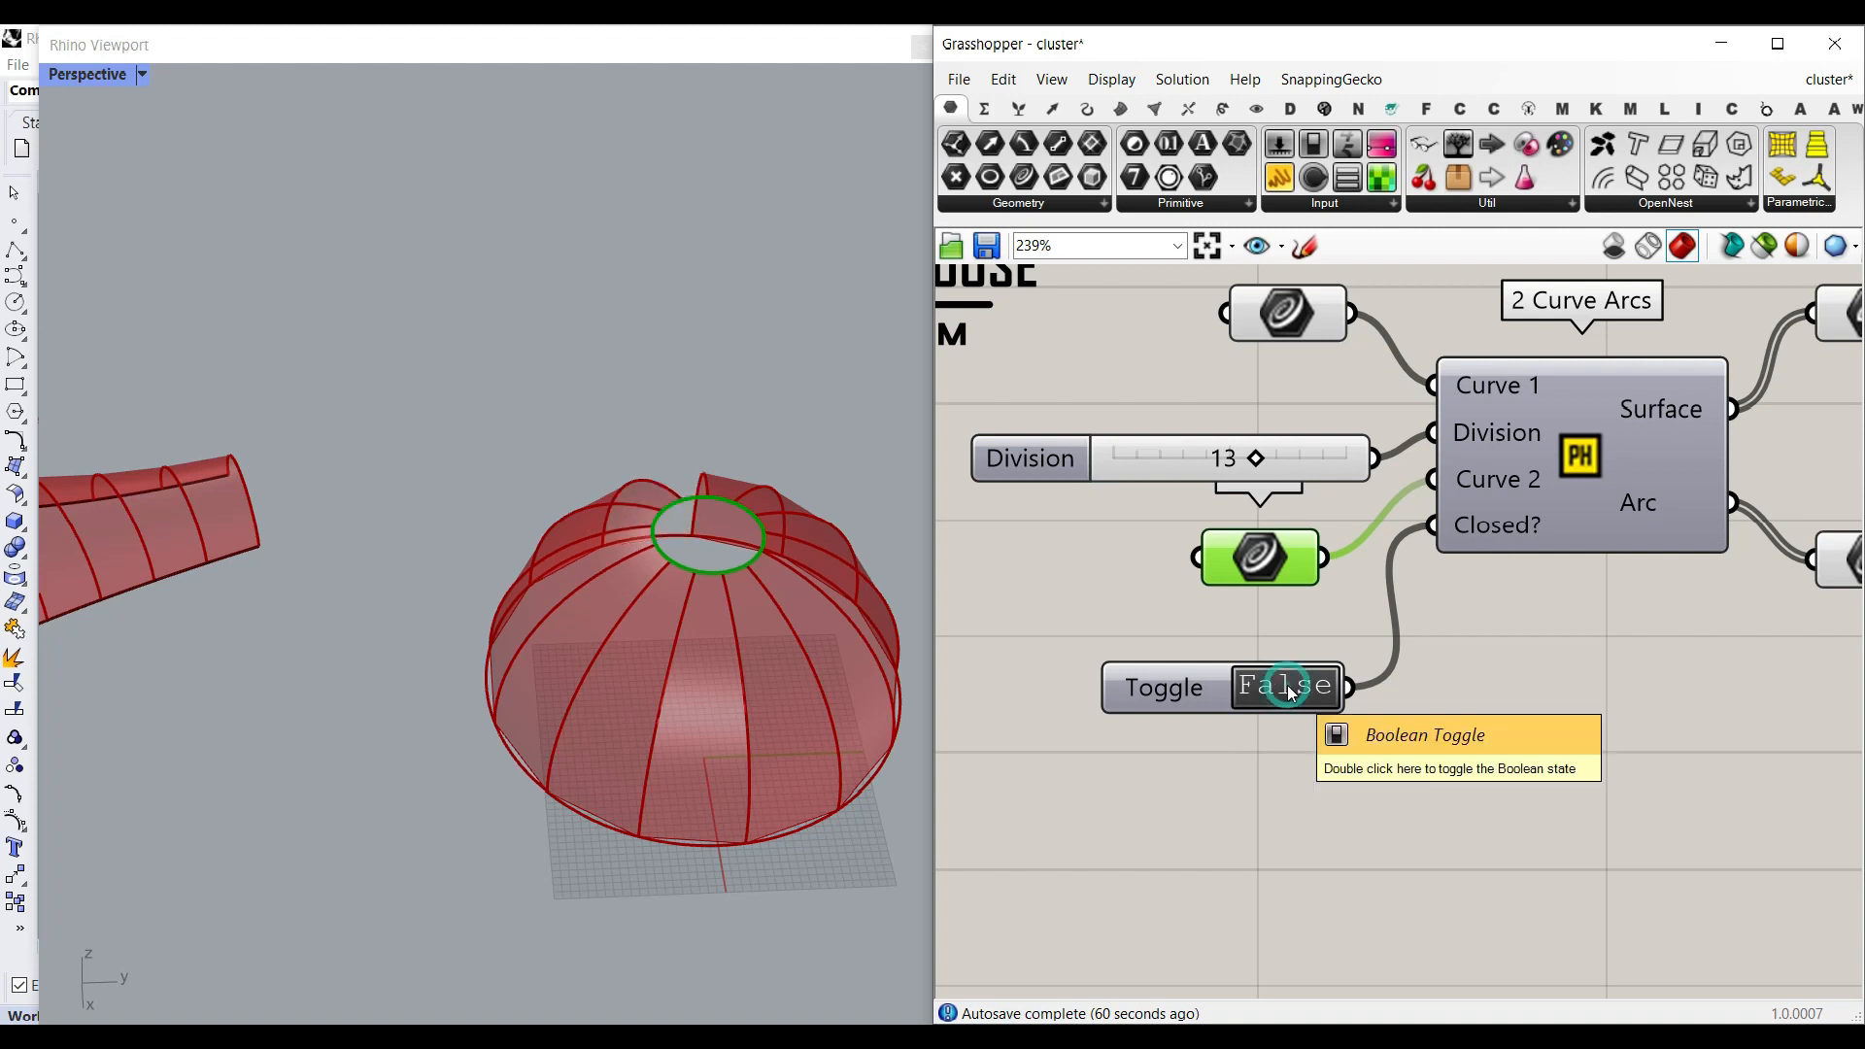
pyautogui.doubleClick(1288, 690)
pyautogui.moveTo(505, 622); pyautogui.dragTo(758, 719, button='right')
pyautogui.scroll(4, 854, 381)
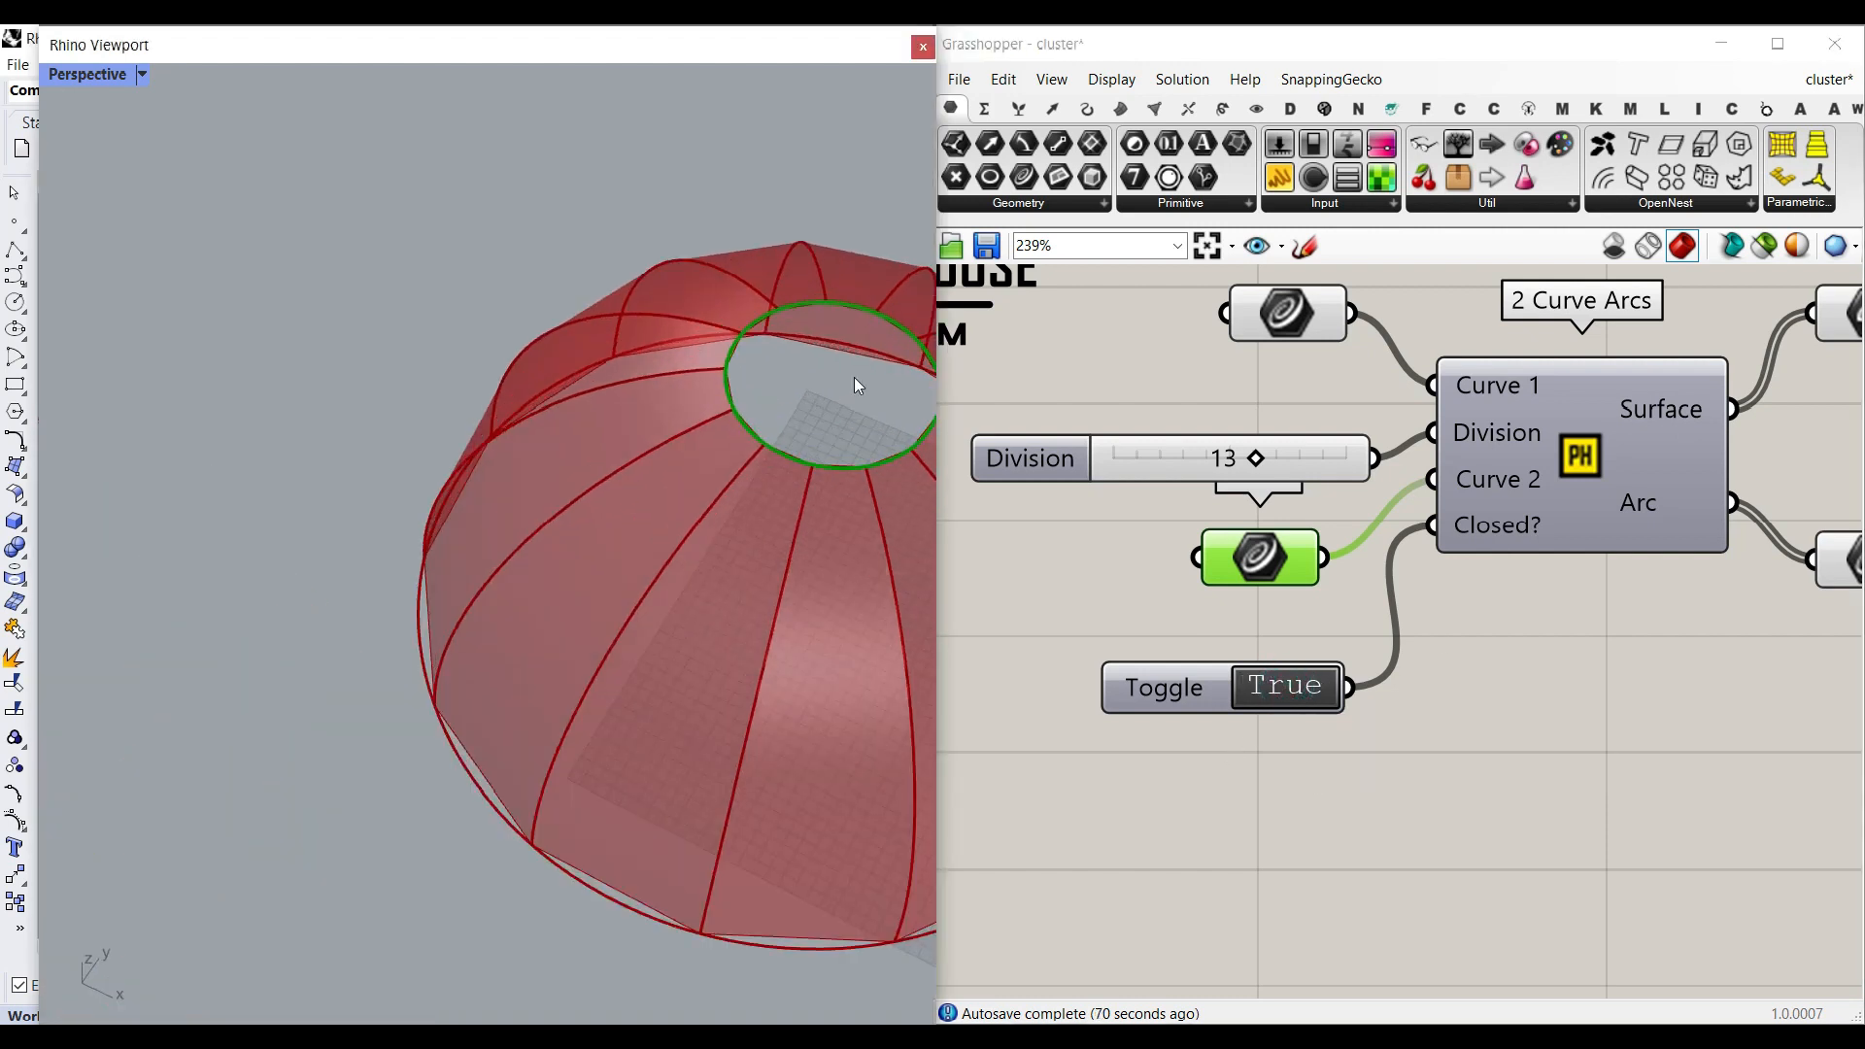
pyautogui.scroll(-4, 626, 429)
pyautogui.scroll(4, 626, 427)
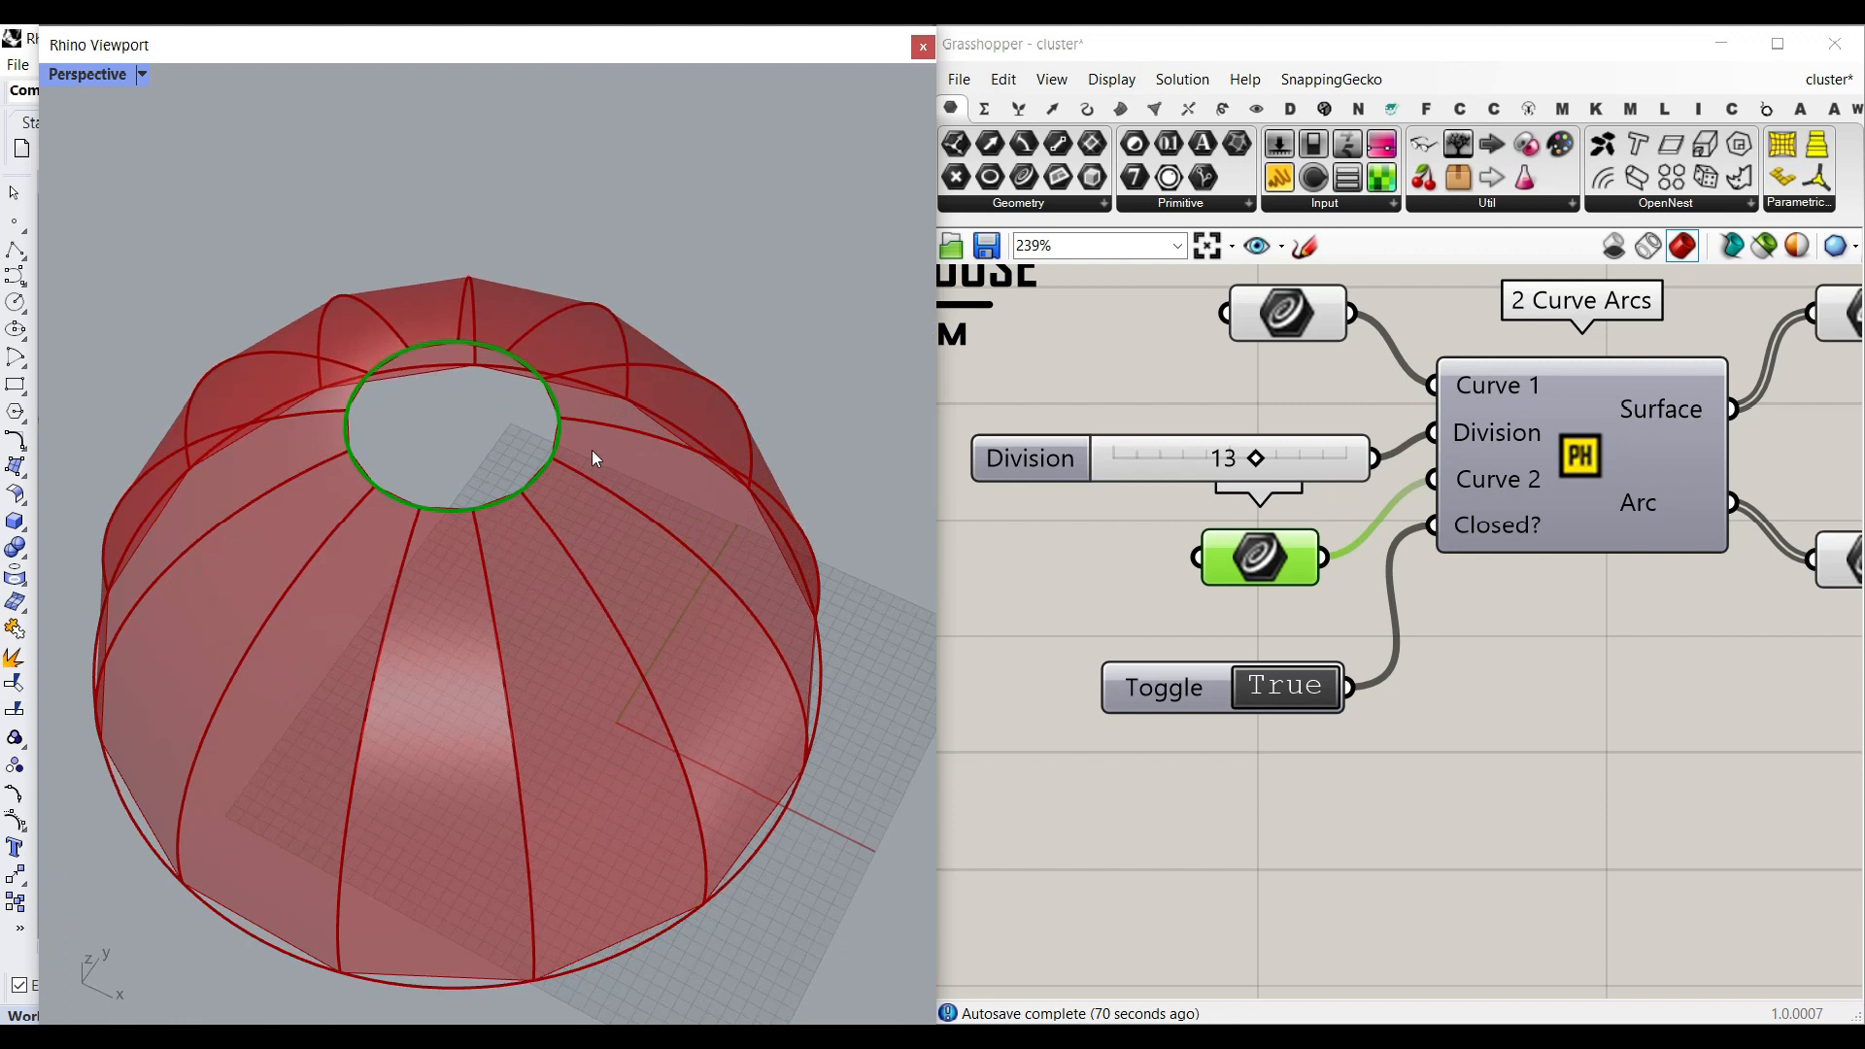
pyautogui.moveTo(1607, 579); pyautogui.dragTo(1345, 643, button='right')
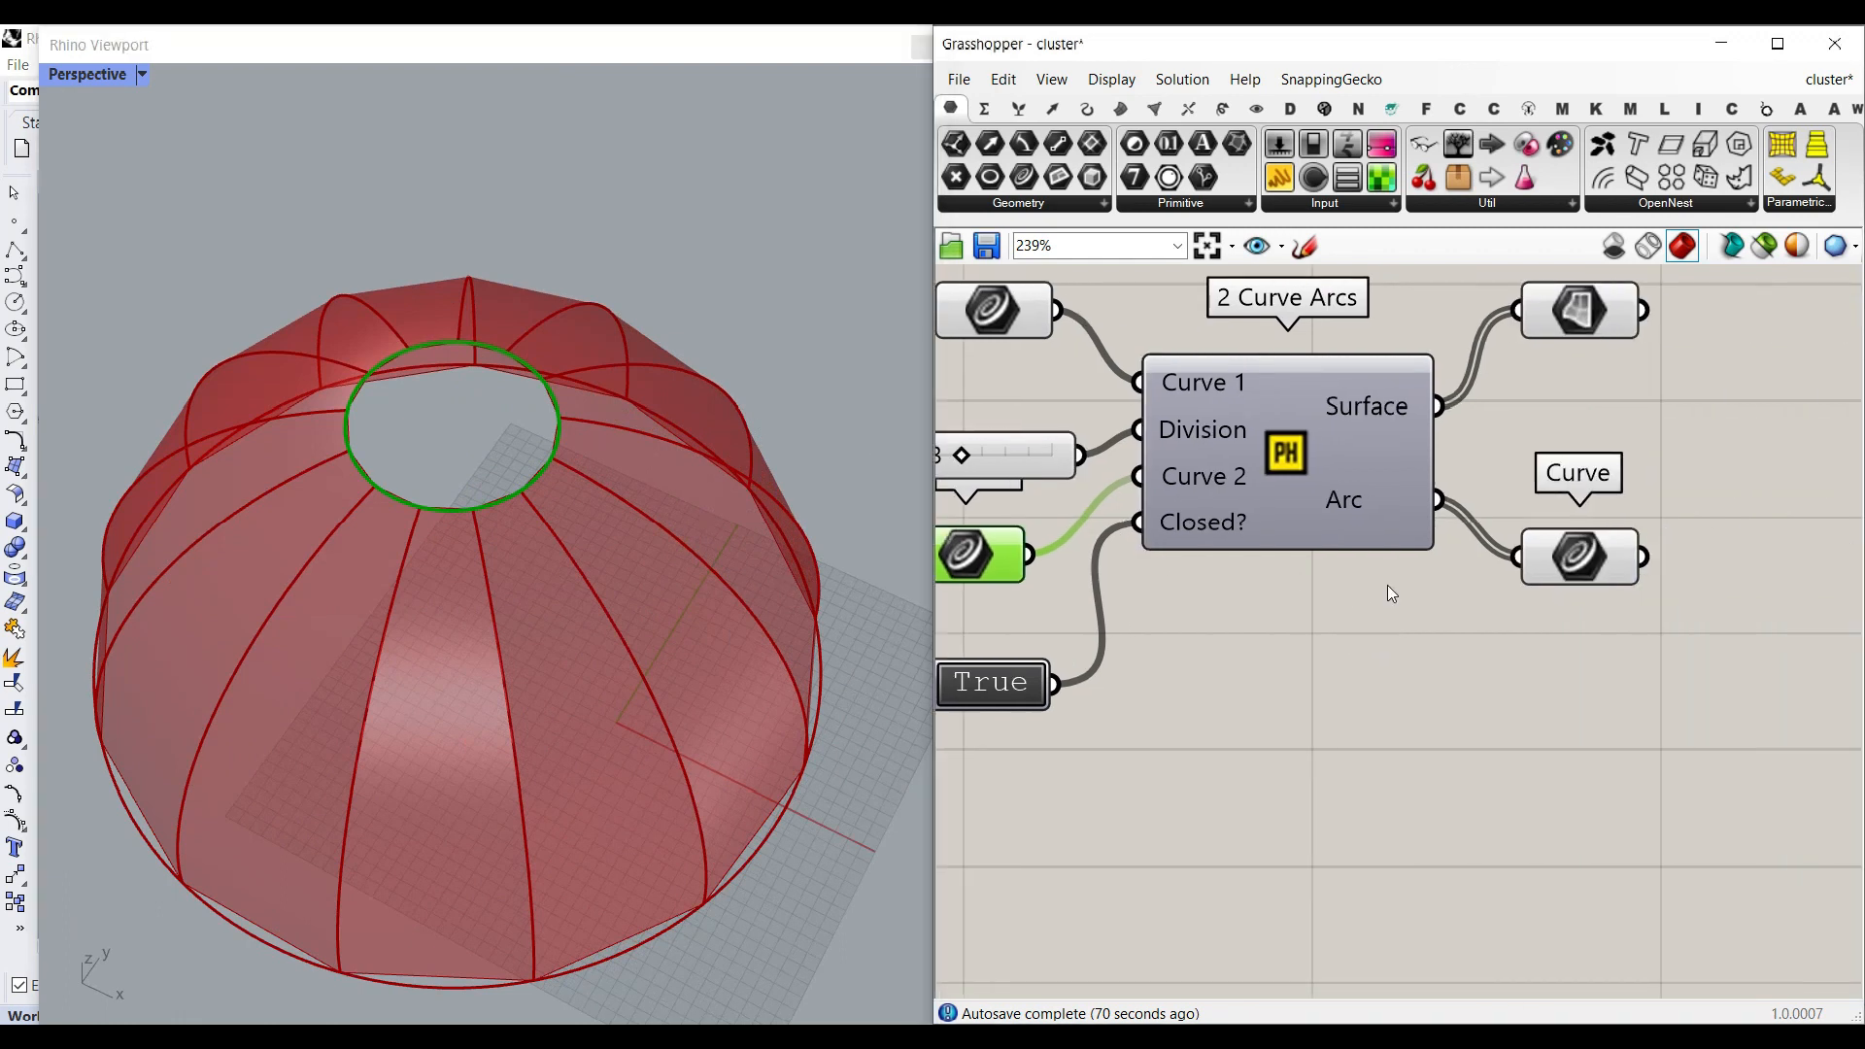
# Open the example-file.gh definition and bring its whole component layout into view.
pyautogui.click(951, 245)
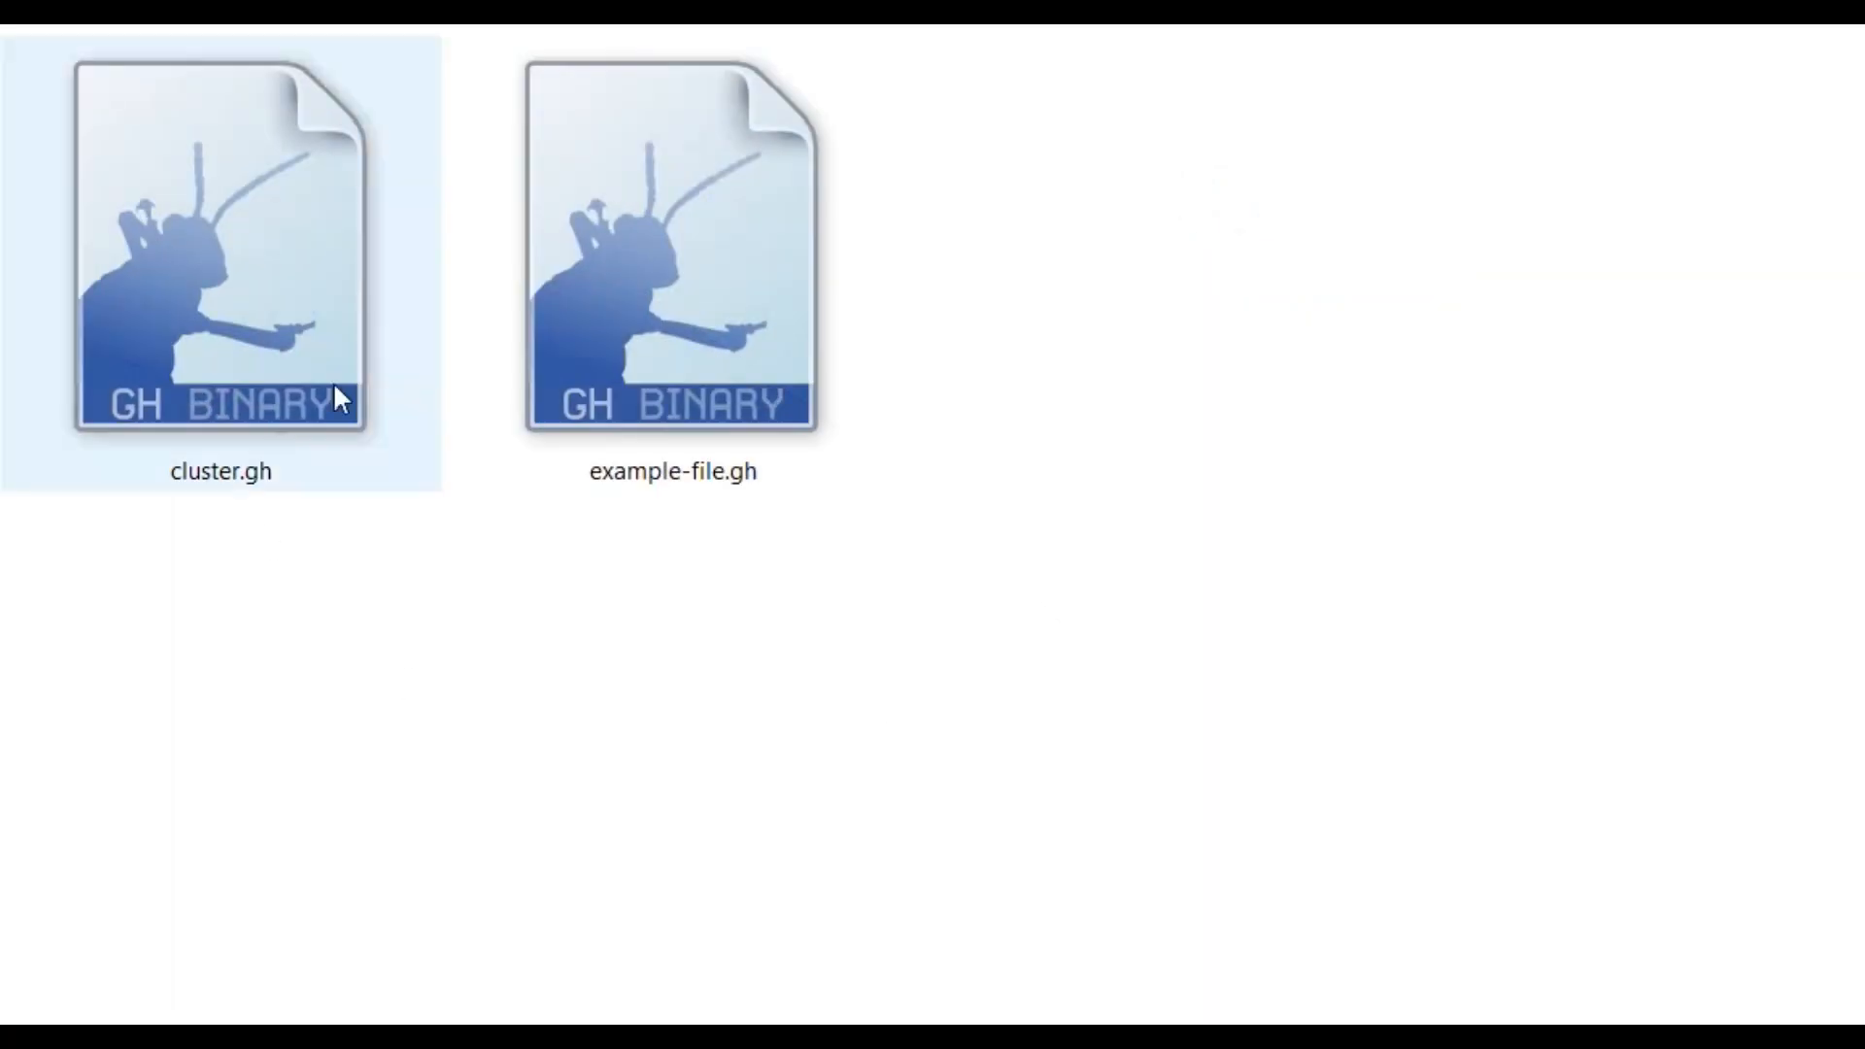
pyautogui.doubleClick(667, 312)
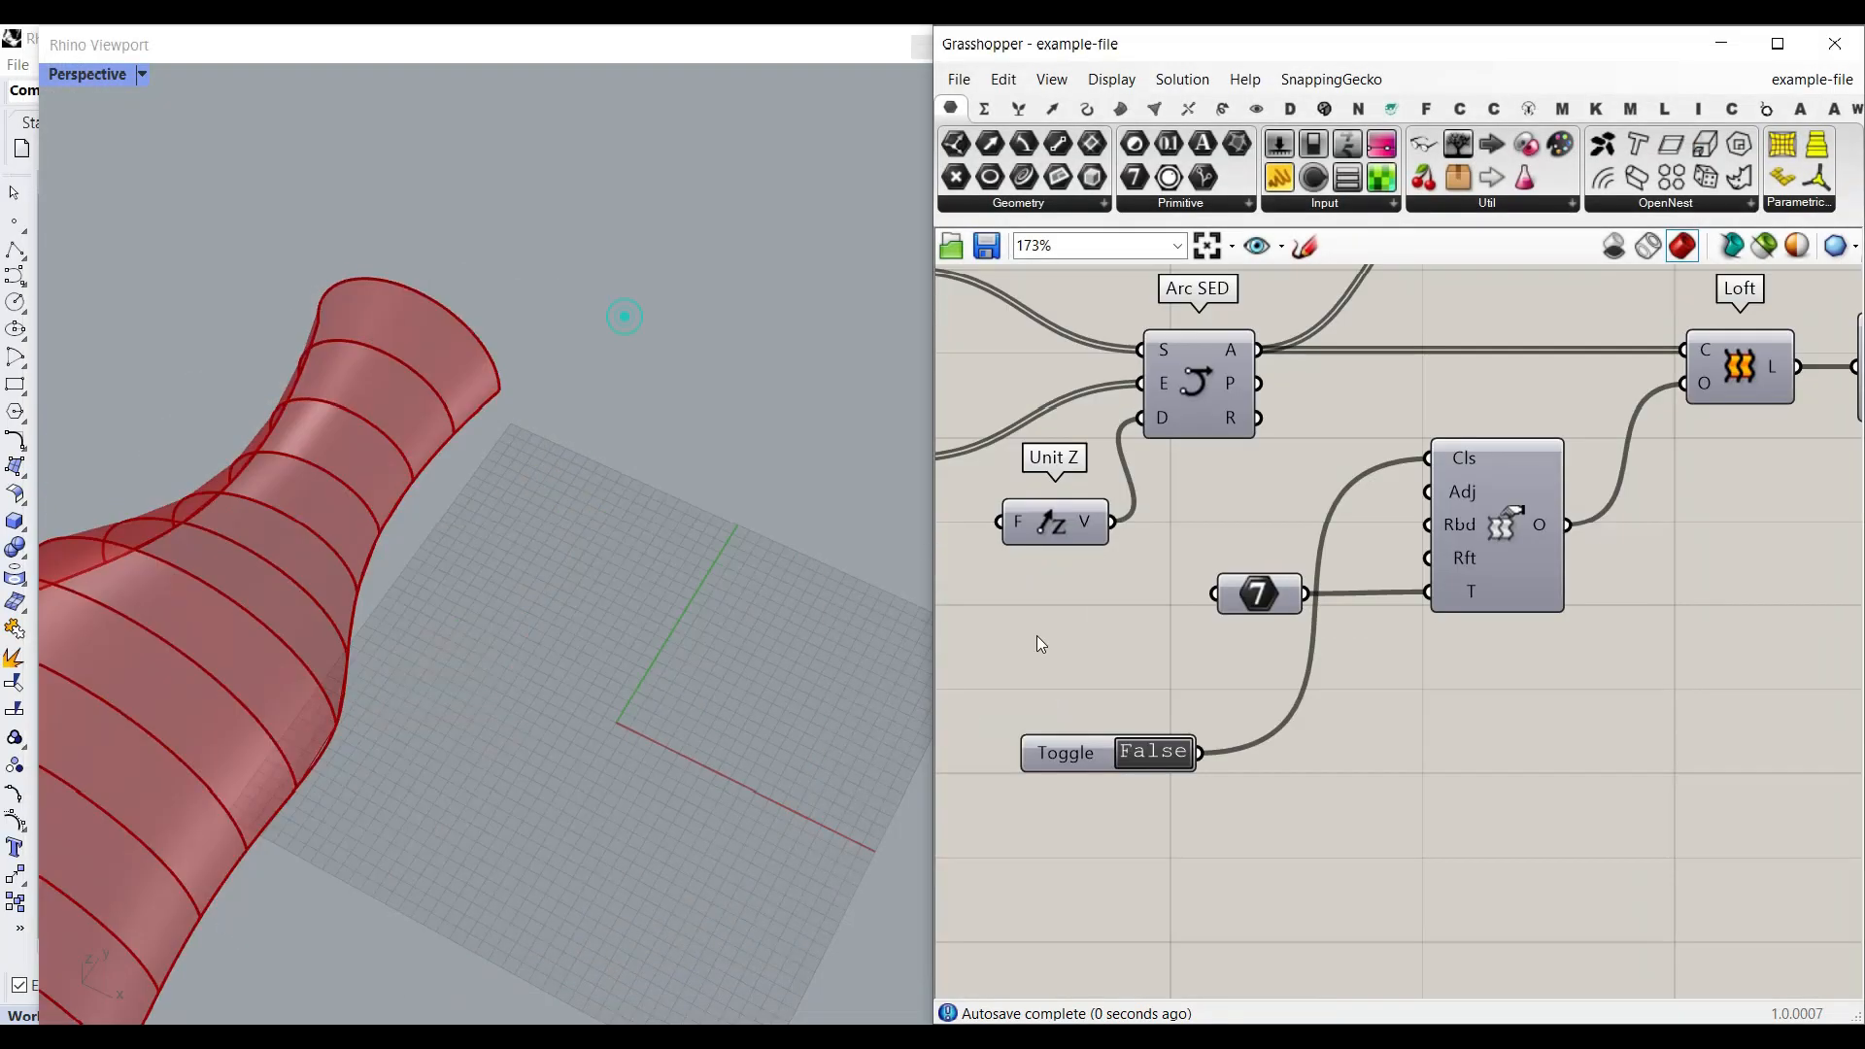
pyautogui.scroll(-5, 1368, 762)
# Select all components of the example definition and turn off their previews.
pyautogui.moveTo(1690, 803); pyautogui.dragTo(1238, 592)
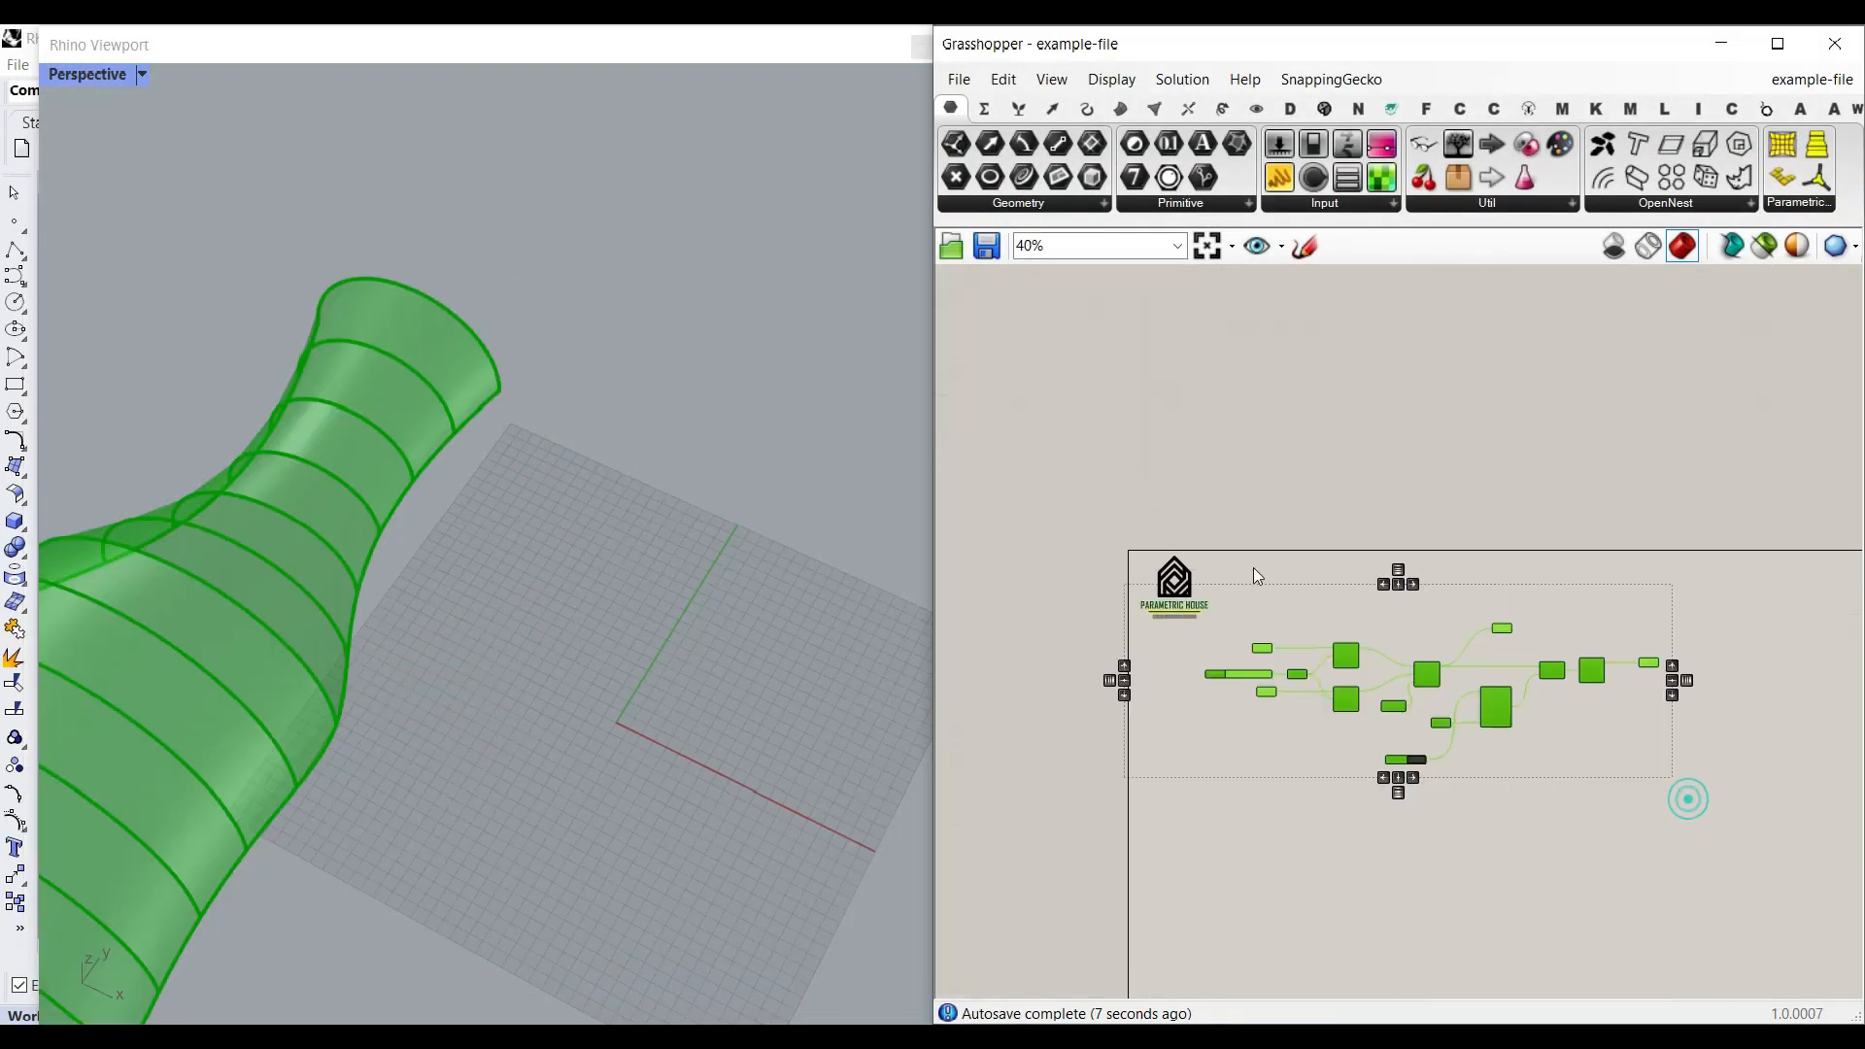
pyautogui.rightClick(1390, 496)
pyautogui.click(1449, 532)
# Turn the preview back on for the first Curve parameter feeding the upper Divide Curve component.
pyautogui.scroll(6, 1280, 662)
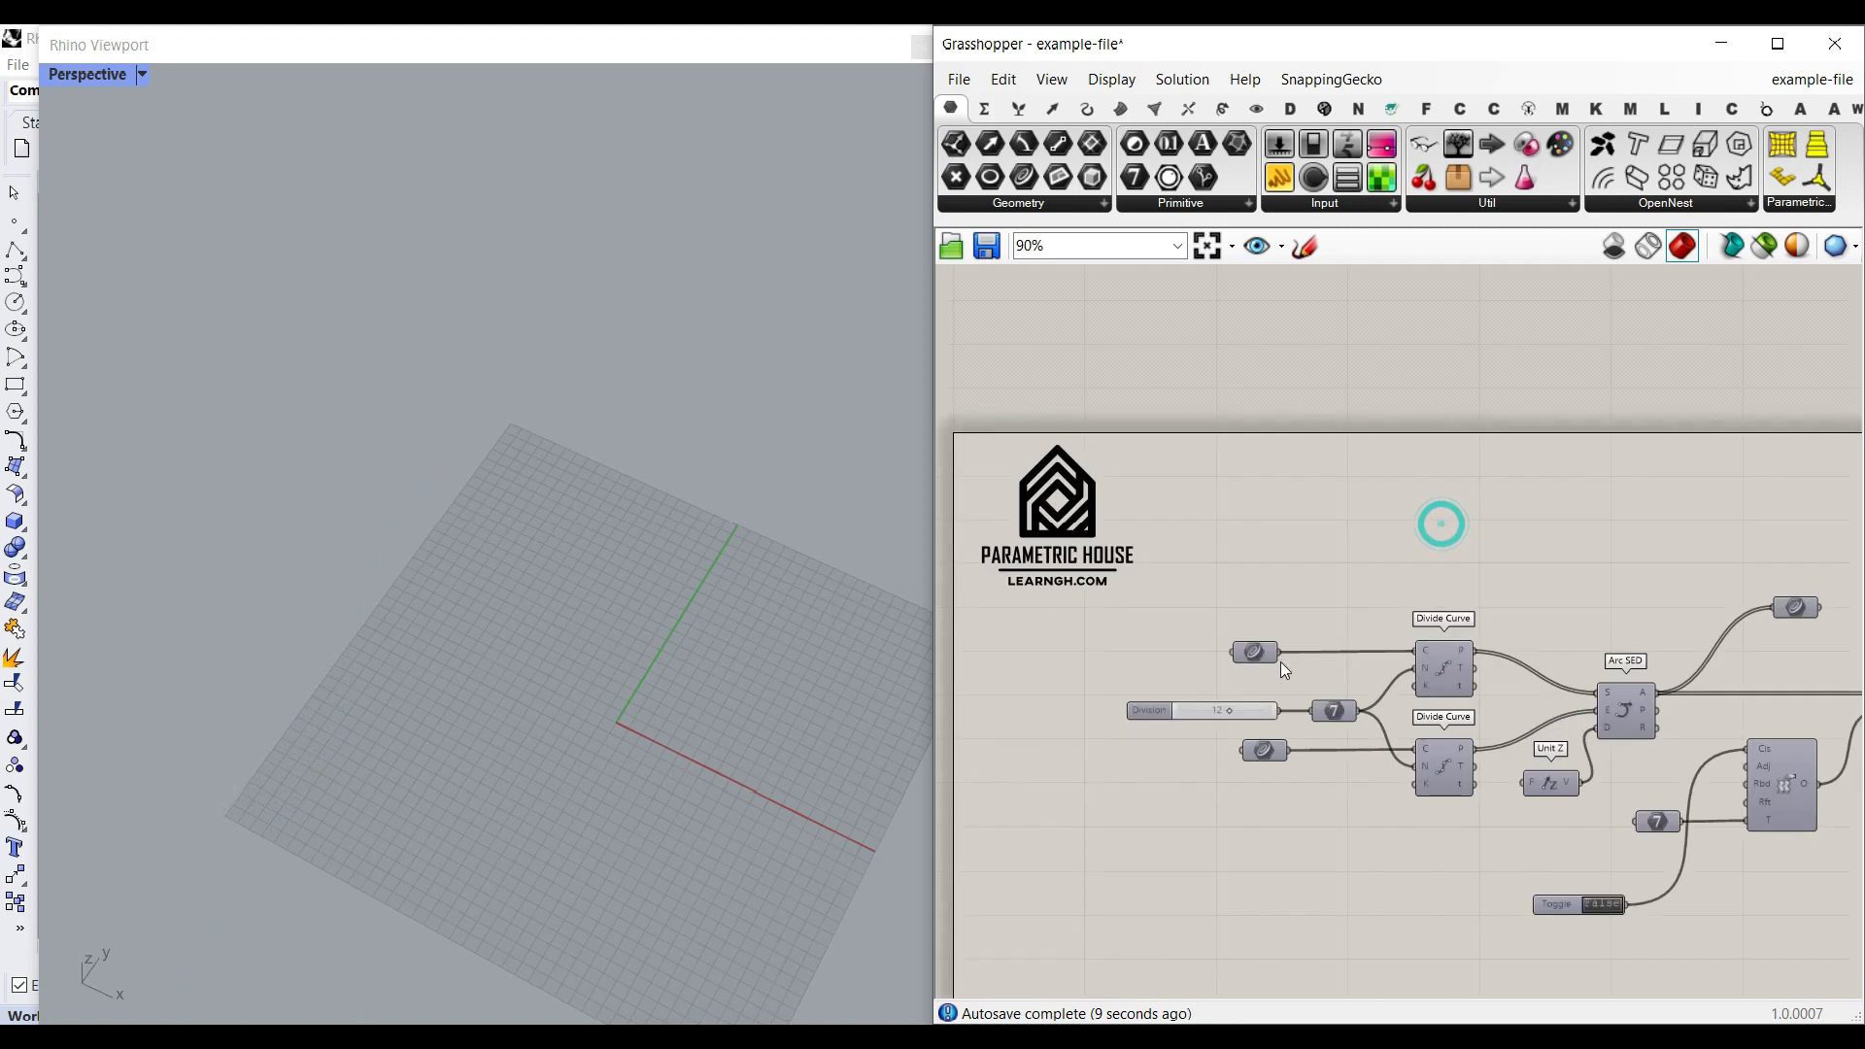
pyautogui.rightClick(1187, 534)
pyautogui.click(1232, 572)
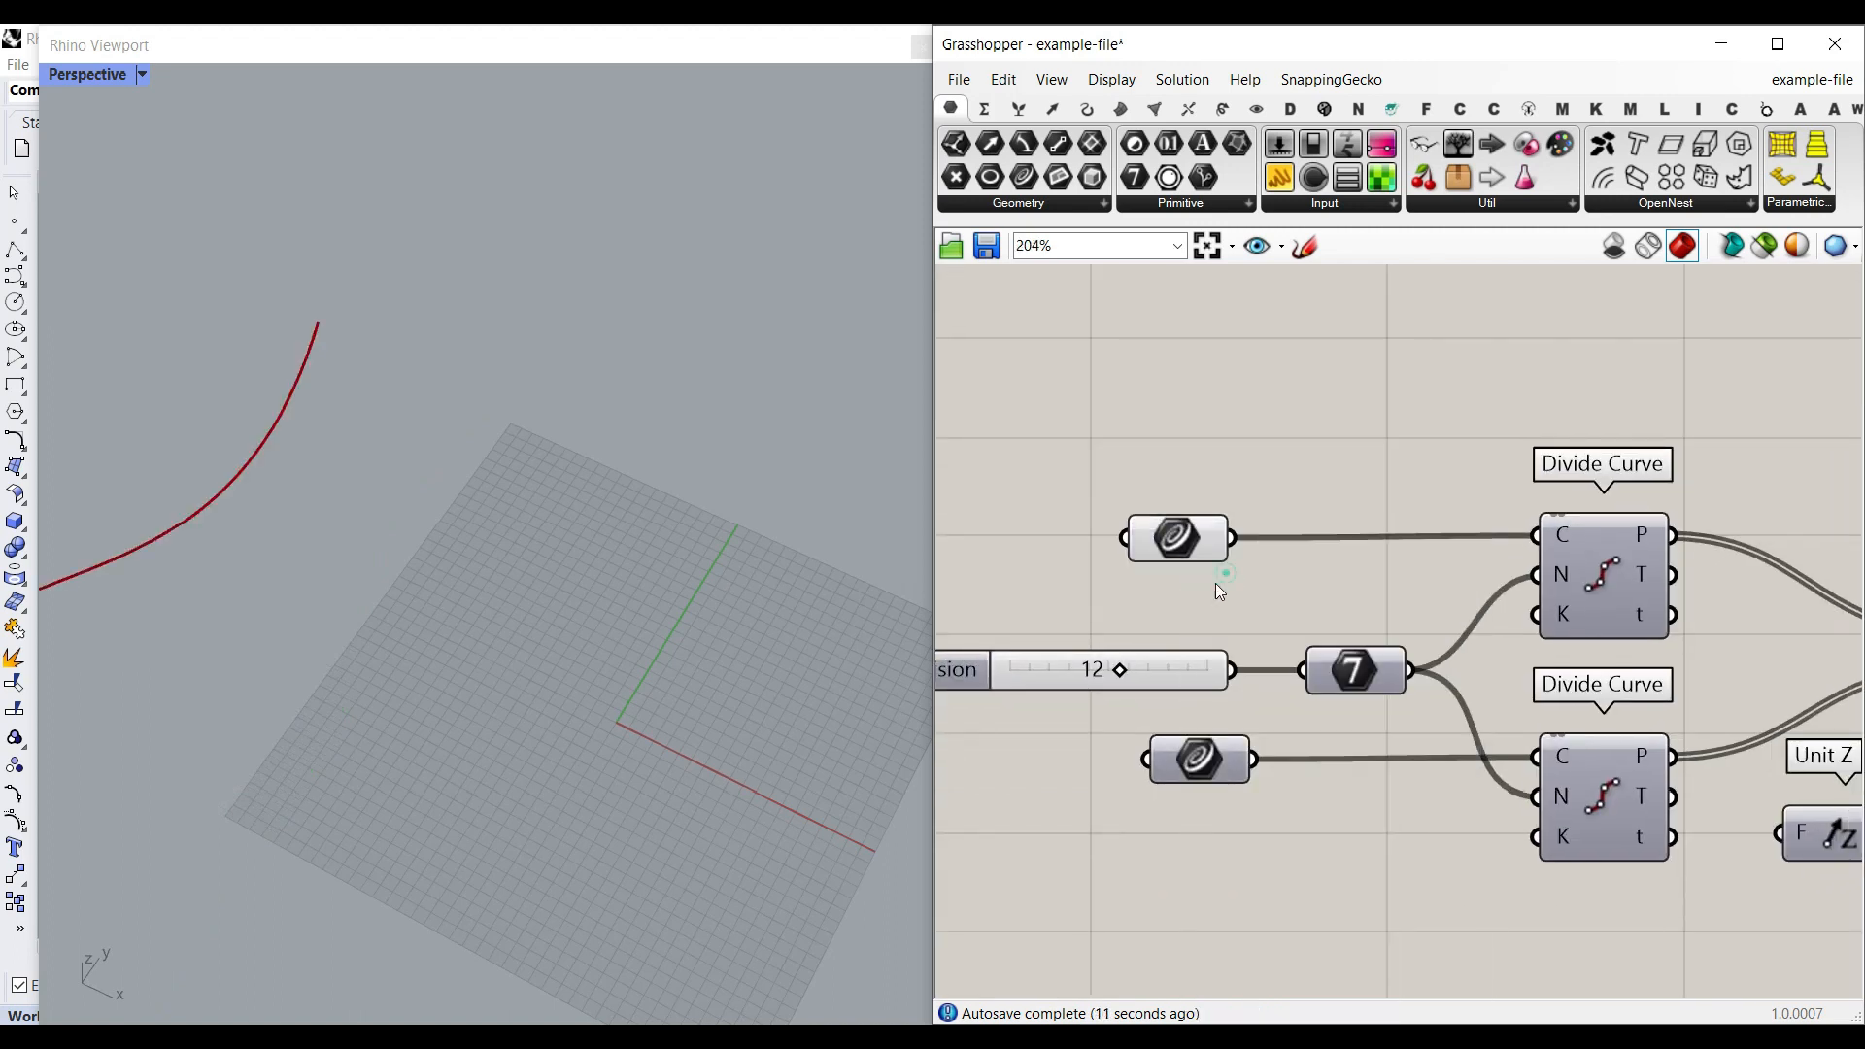
pyautogui.scroll(-3, 1022, 334)
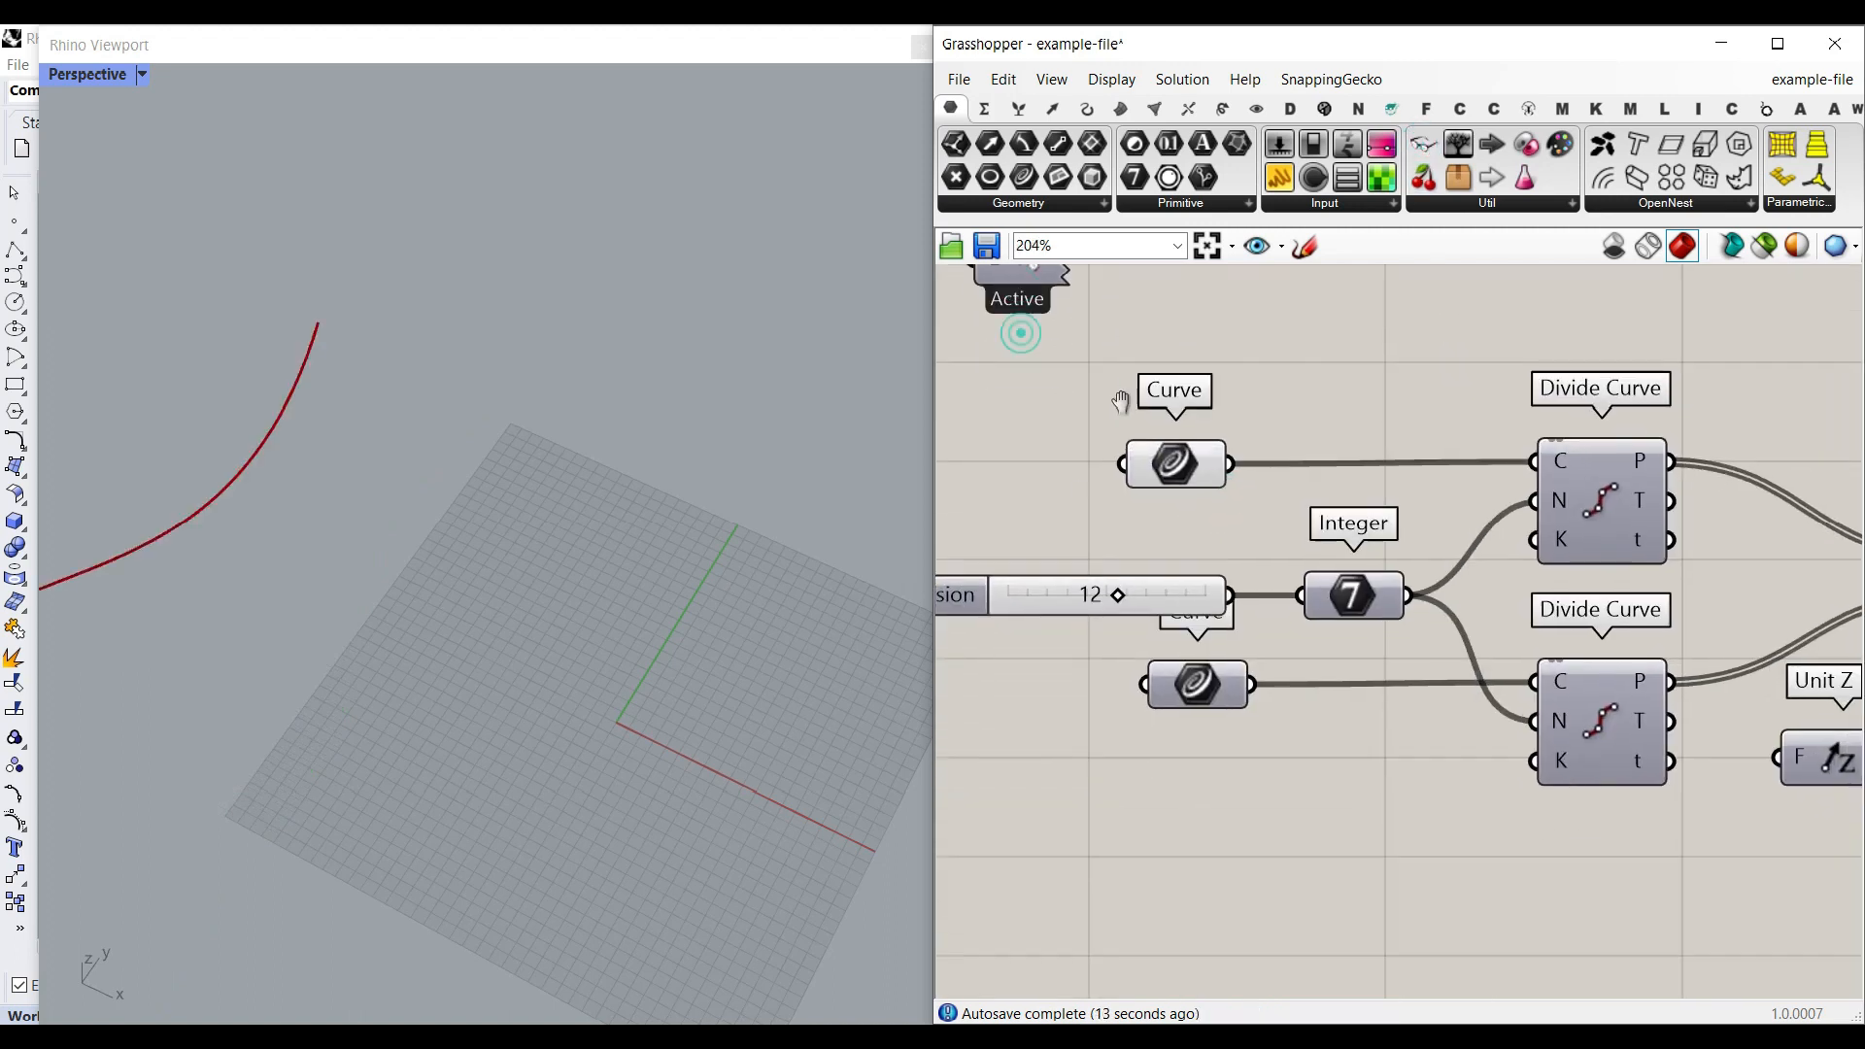
# Turn on the preview of the lower Curve parameter, move it slightly down from its slider, and view both input curves together.
pyautogui.rightClick(1197, 612)
pyautogui.click(1238, 581)
pyautogui.moveTo(1205, 628); pyautogui.dragTo(1204, 682)
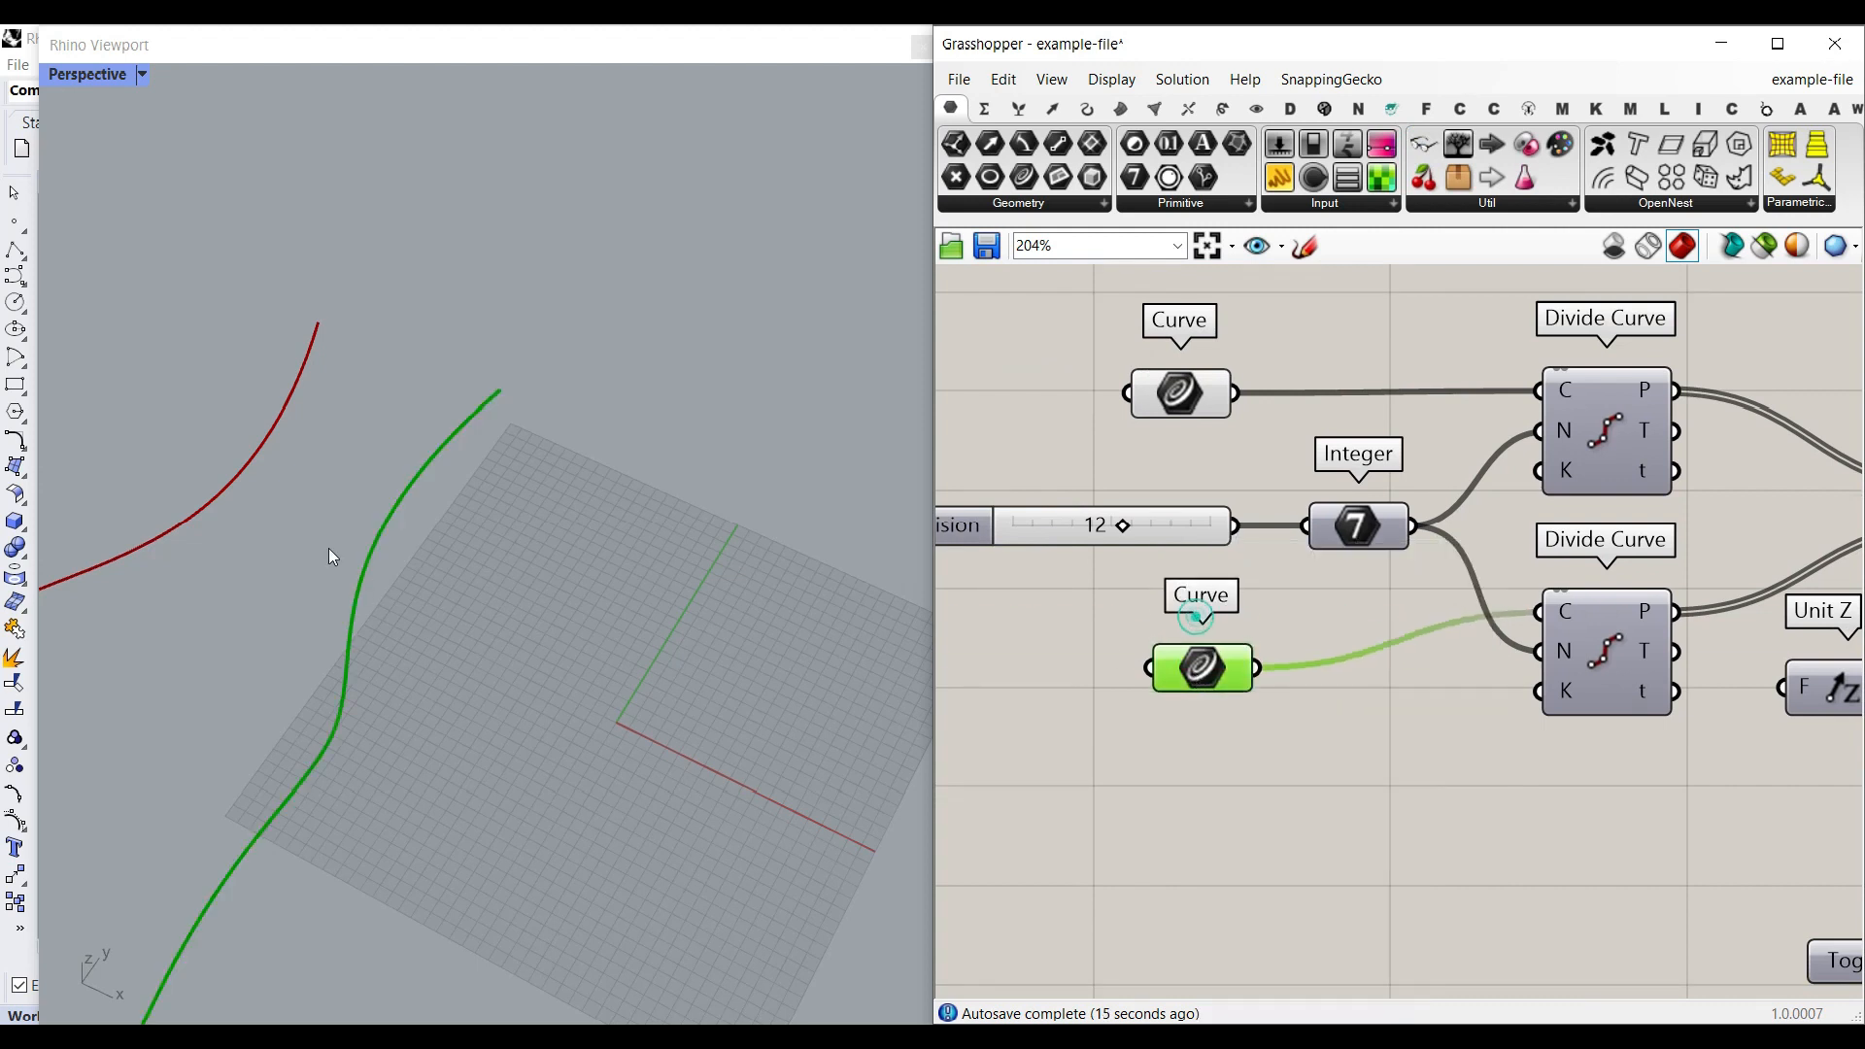
pyautogui.scroll(-9, 329, 548)
pyautogui.moveTo(340, 548); pyautogui.dragTo(515, 520, button='right')
pyautogui.scroll(7, 470, 491)
pyautogui.scroll(-7, 470, 486)
pyautogui.scroll(-2, 504, 643)
pyautogui.moveTo(582, 693); pyautogui.dragTo(431, 761)
pyautogui.scroll(6, 449, 540)
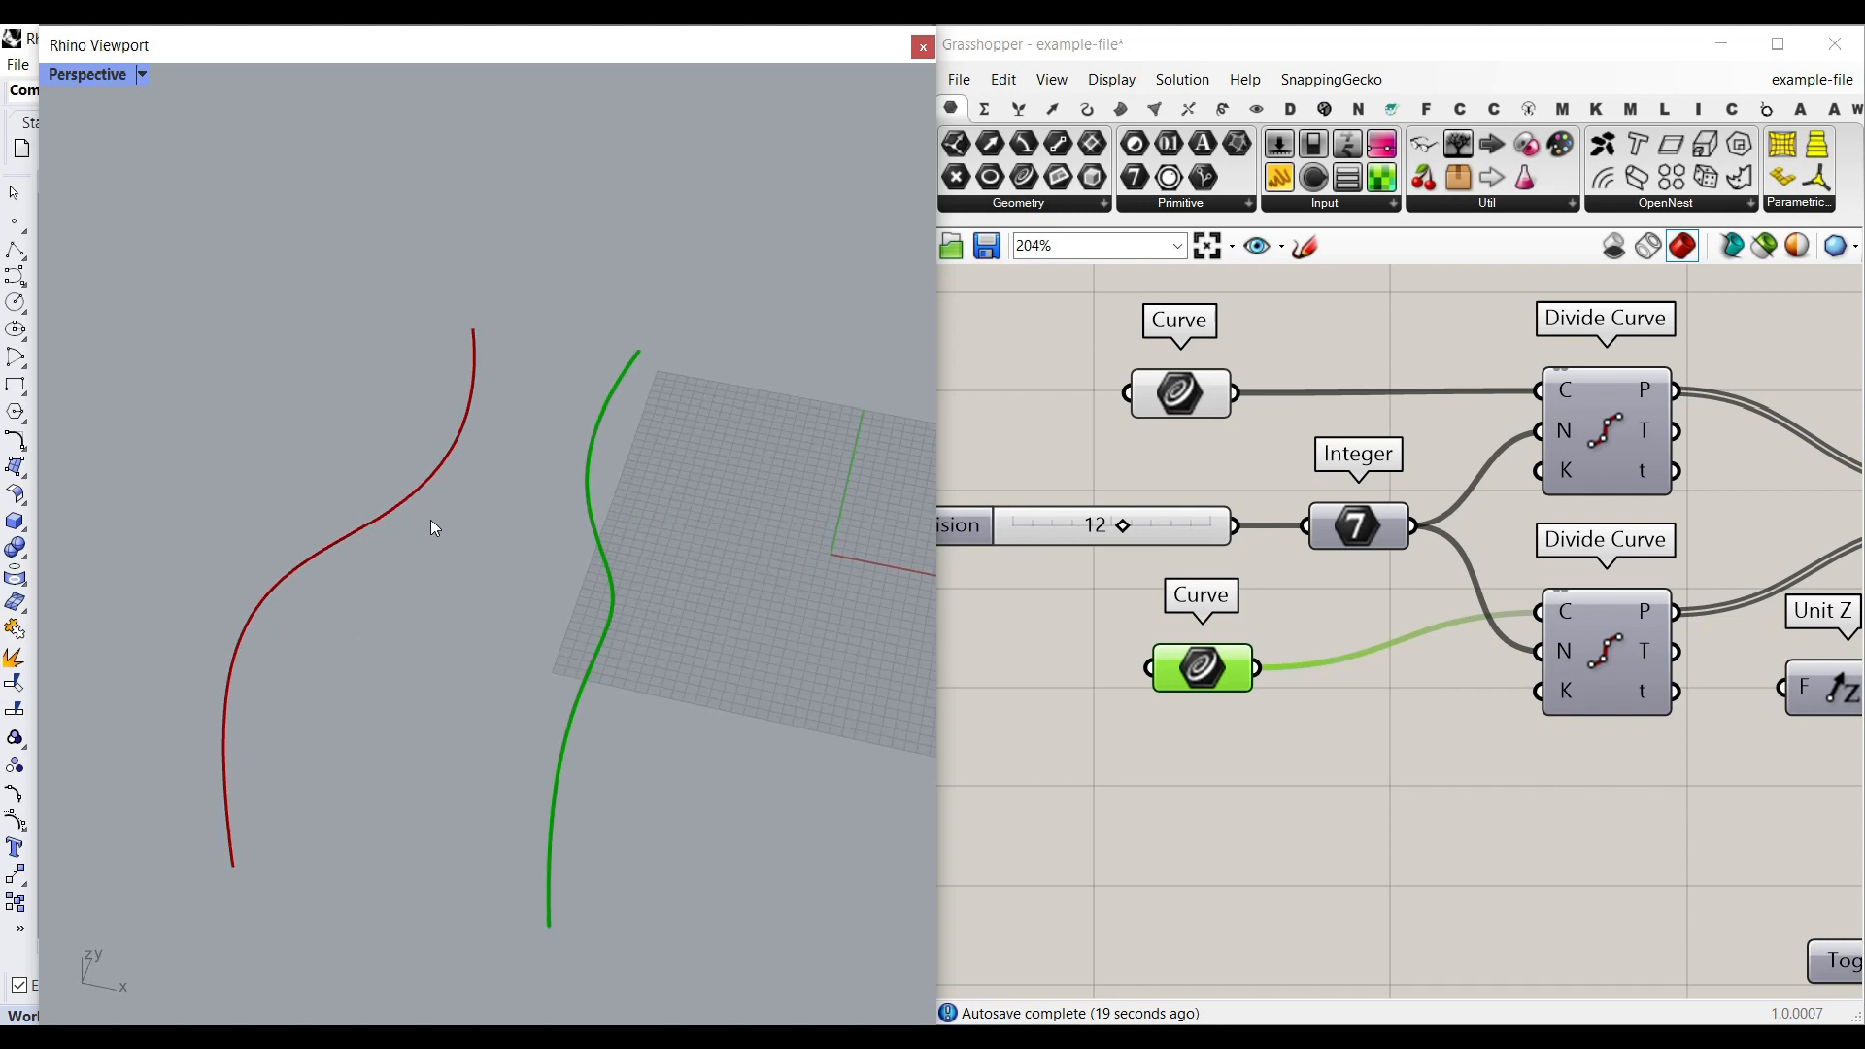
pyautogui.keyDown('shift'); pyautogui.moveTo(674, 561); pyautogui.dragTo(683, 517, button='right'); pyautogui.keyUp('shift')
# Turn on the preview of both Divide Curve components and view the division points on the two curves.
pyautogui.moveTo(1580, 422); pyautogui.dragTo(1378, 450, button='right')
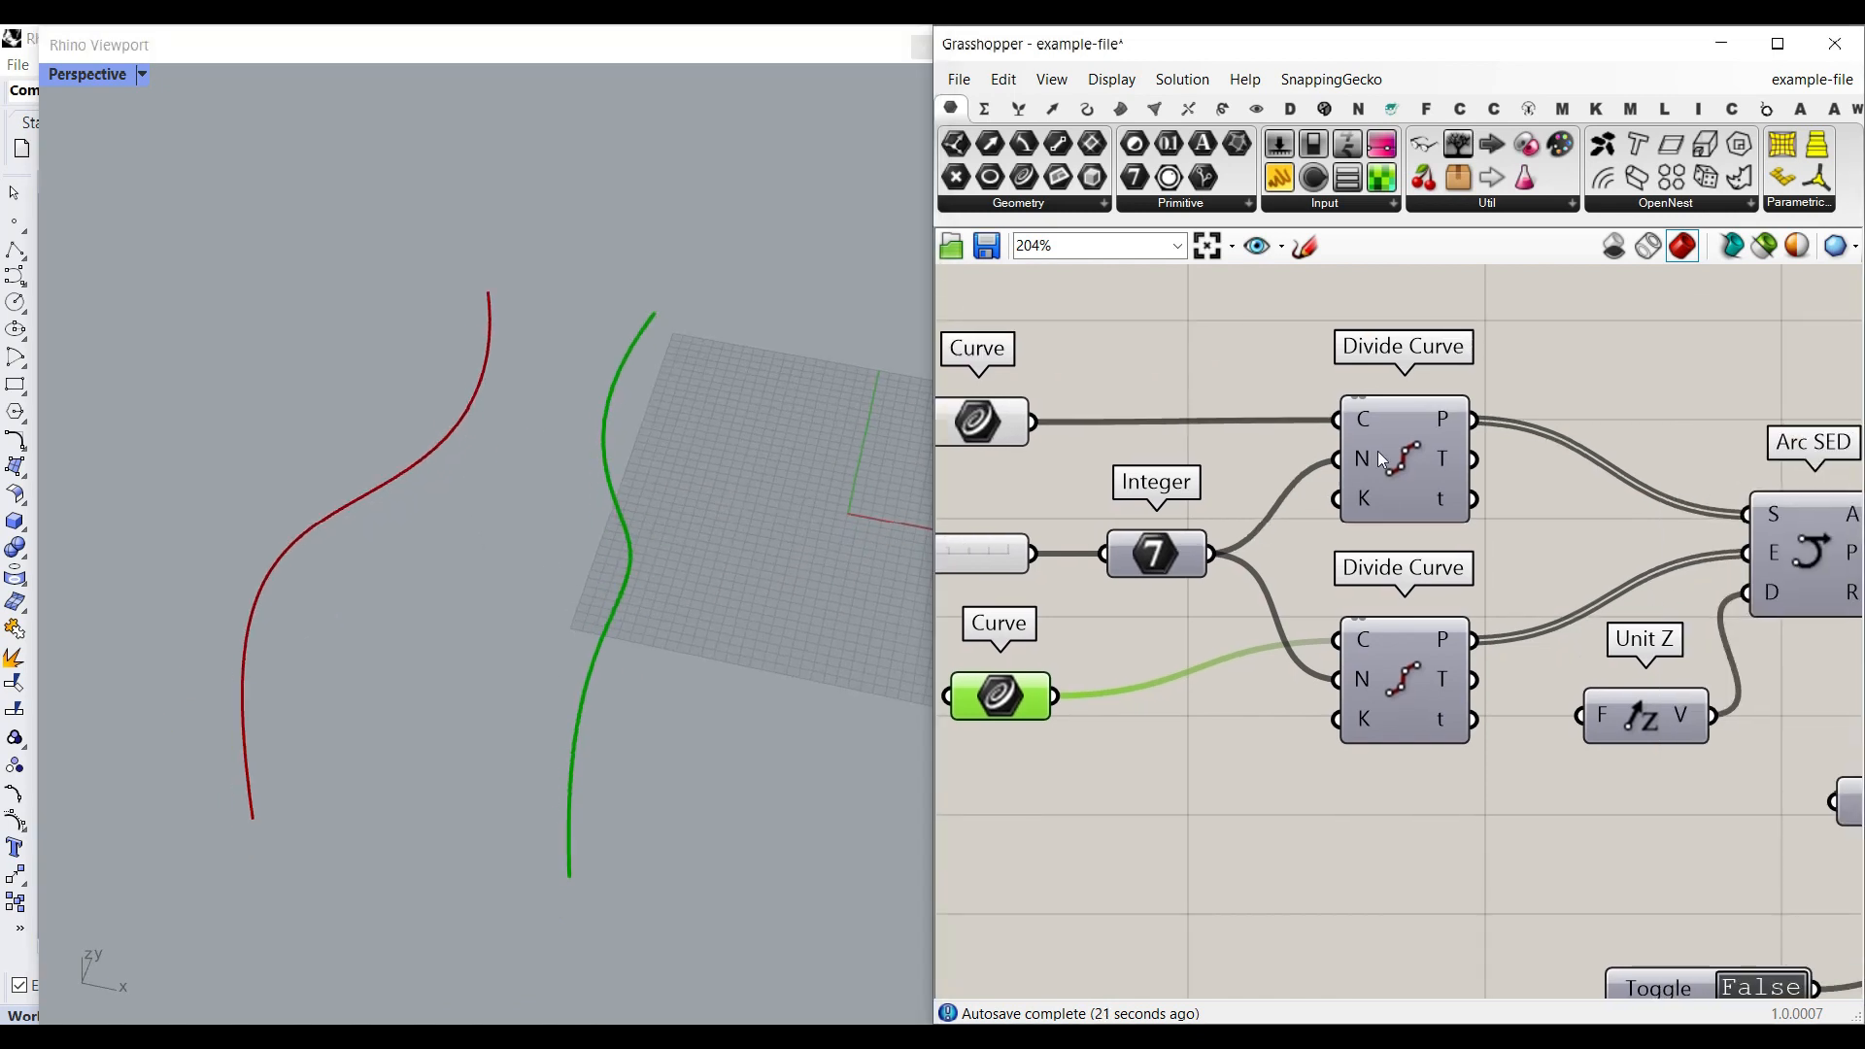
pyautogui.moveTo(1412, 299); pyautogui.dragTo(1395, 700)
pyautogui.middleClick(1247, 326)
pyautogui.click(1251, 331)
pyautogui.click(1251, 328)
pyautogui.scroll(2, 457, 587)
pyautogui.keyDown('shift'); pyautogui.moveTo(476, 502); pyautogui.dragTo(516, 456, button='right'); pyautogui.keyUp('shift')
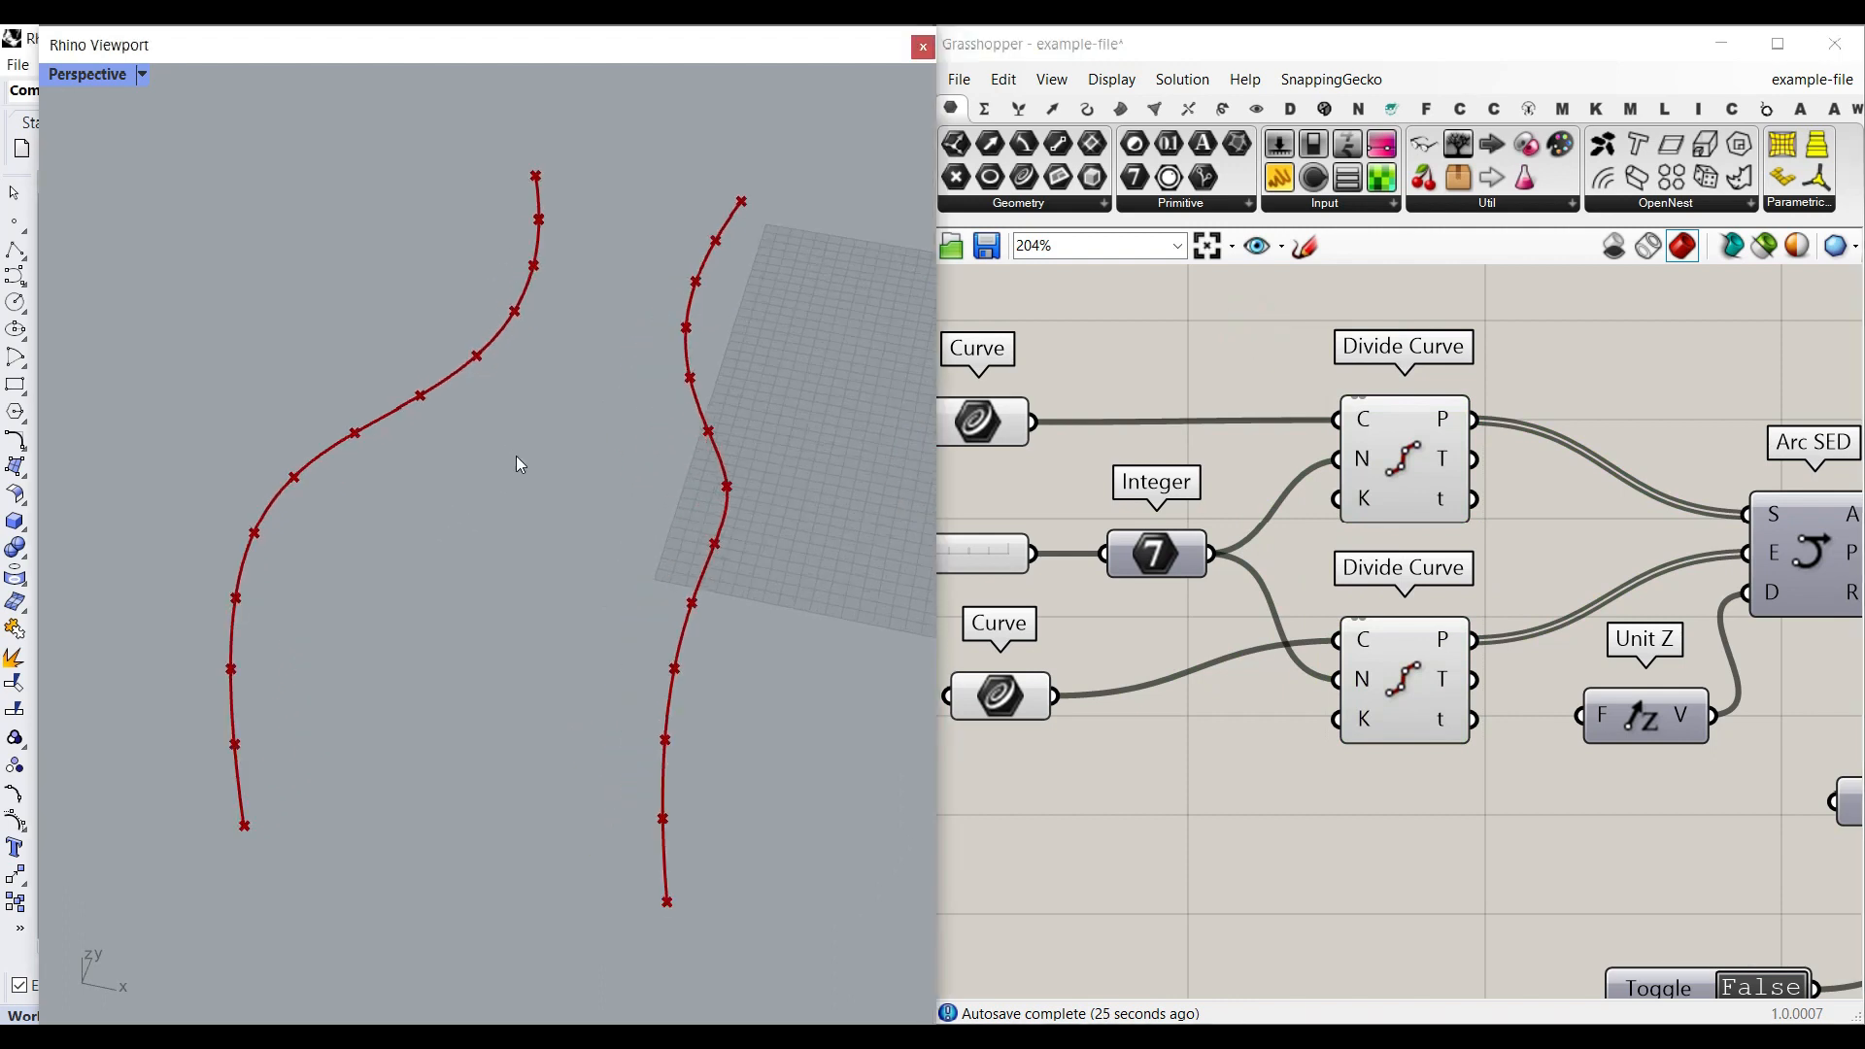
# Set the division slider to 9, then raise it to 10.
pyautogui.moveTo(1006, 533); pyautogui.dragTo(1180, 555, button='right')
pyautogui.moveTo(1146, 587); pyautogui.dragTo(1103, 583)
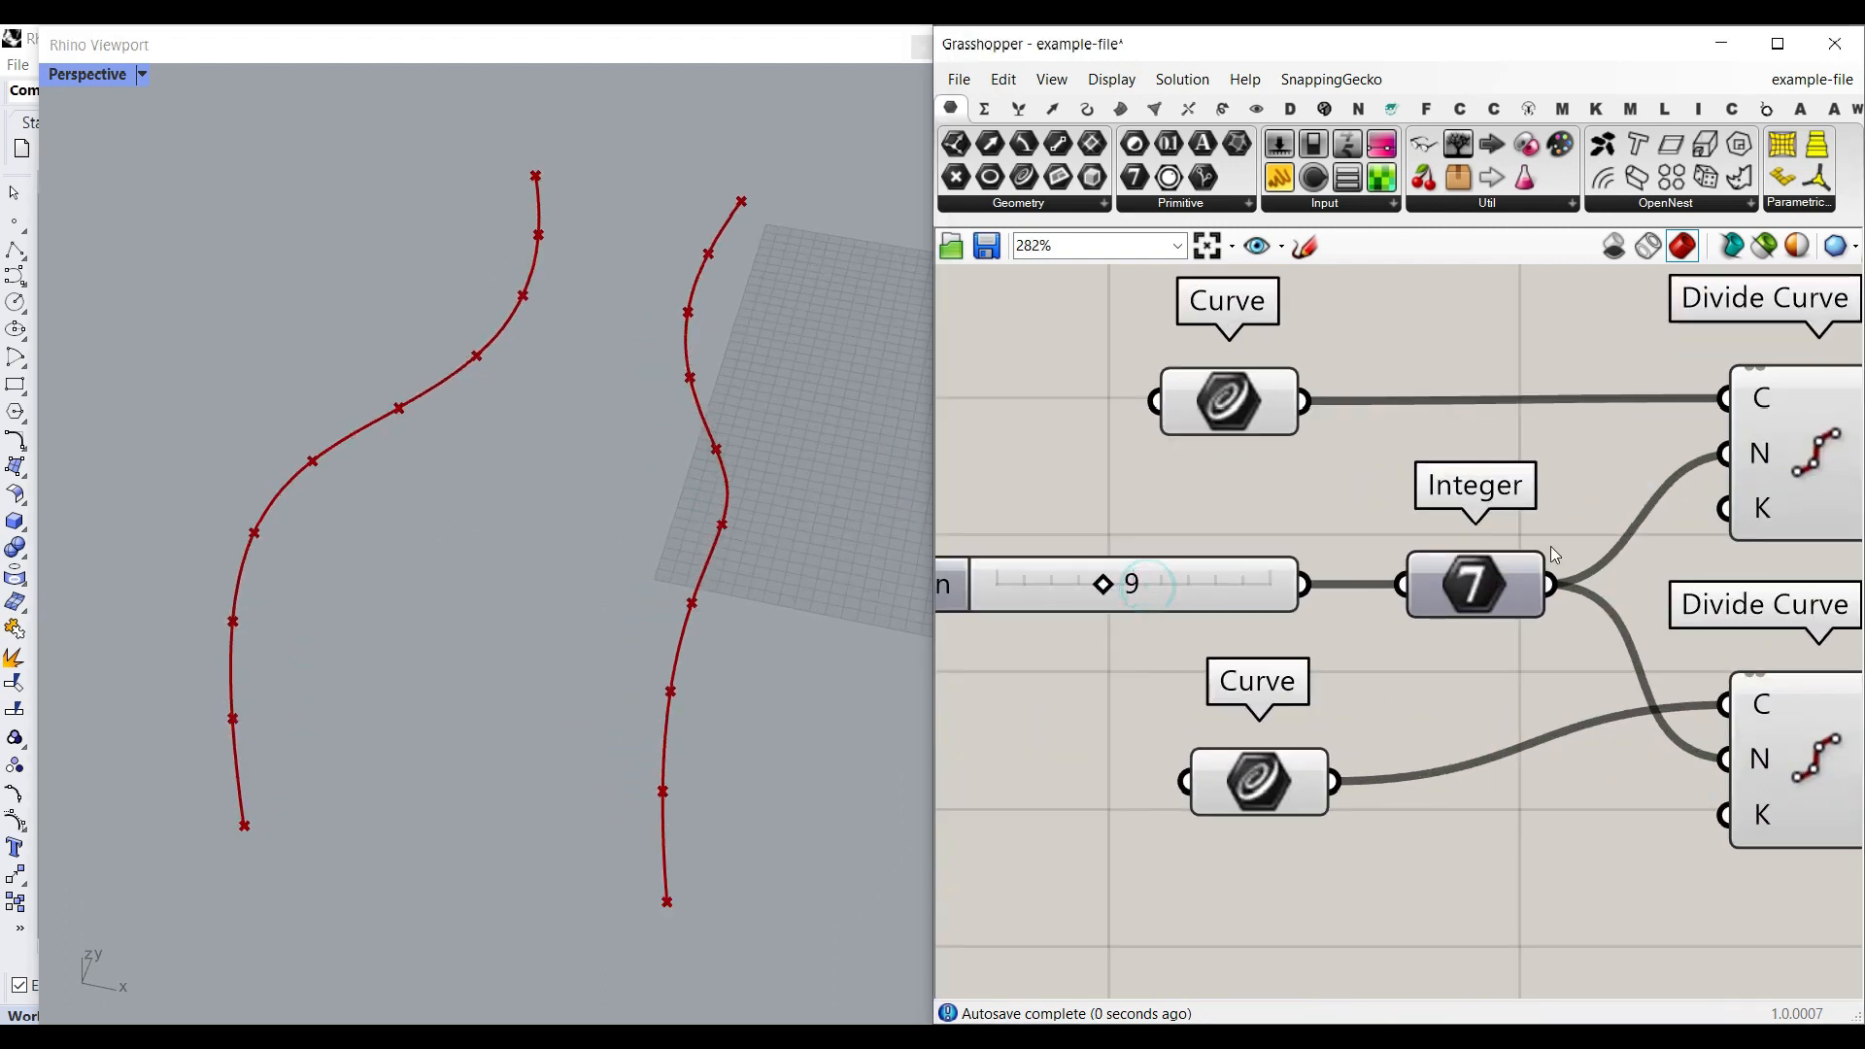
pyautogui.scroll(2, 1501, 540)
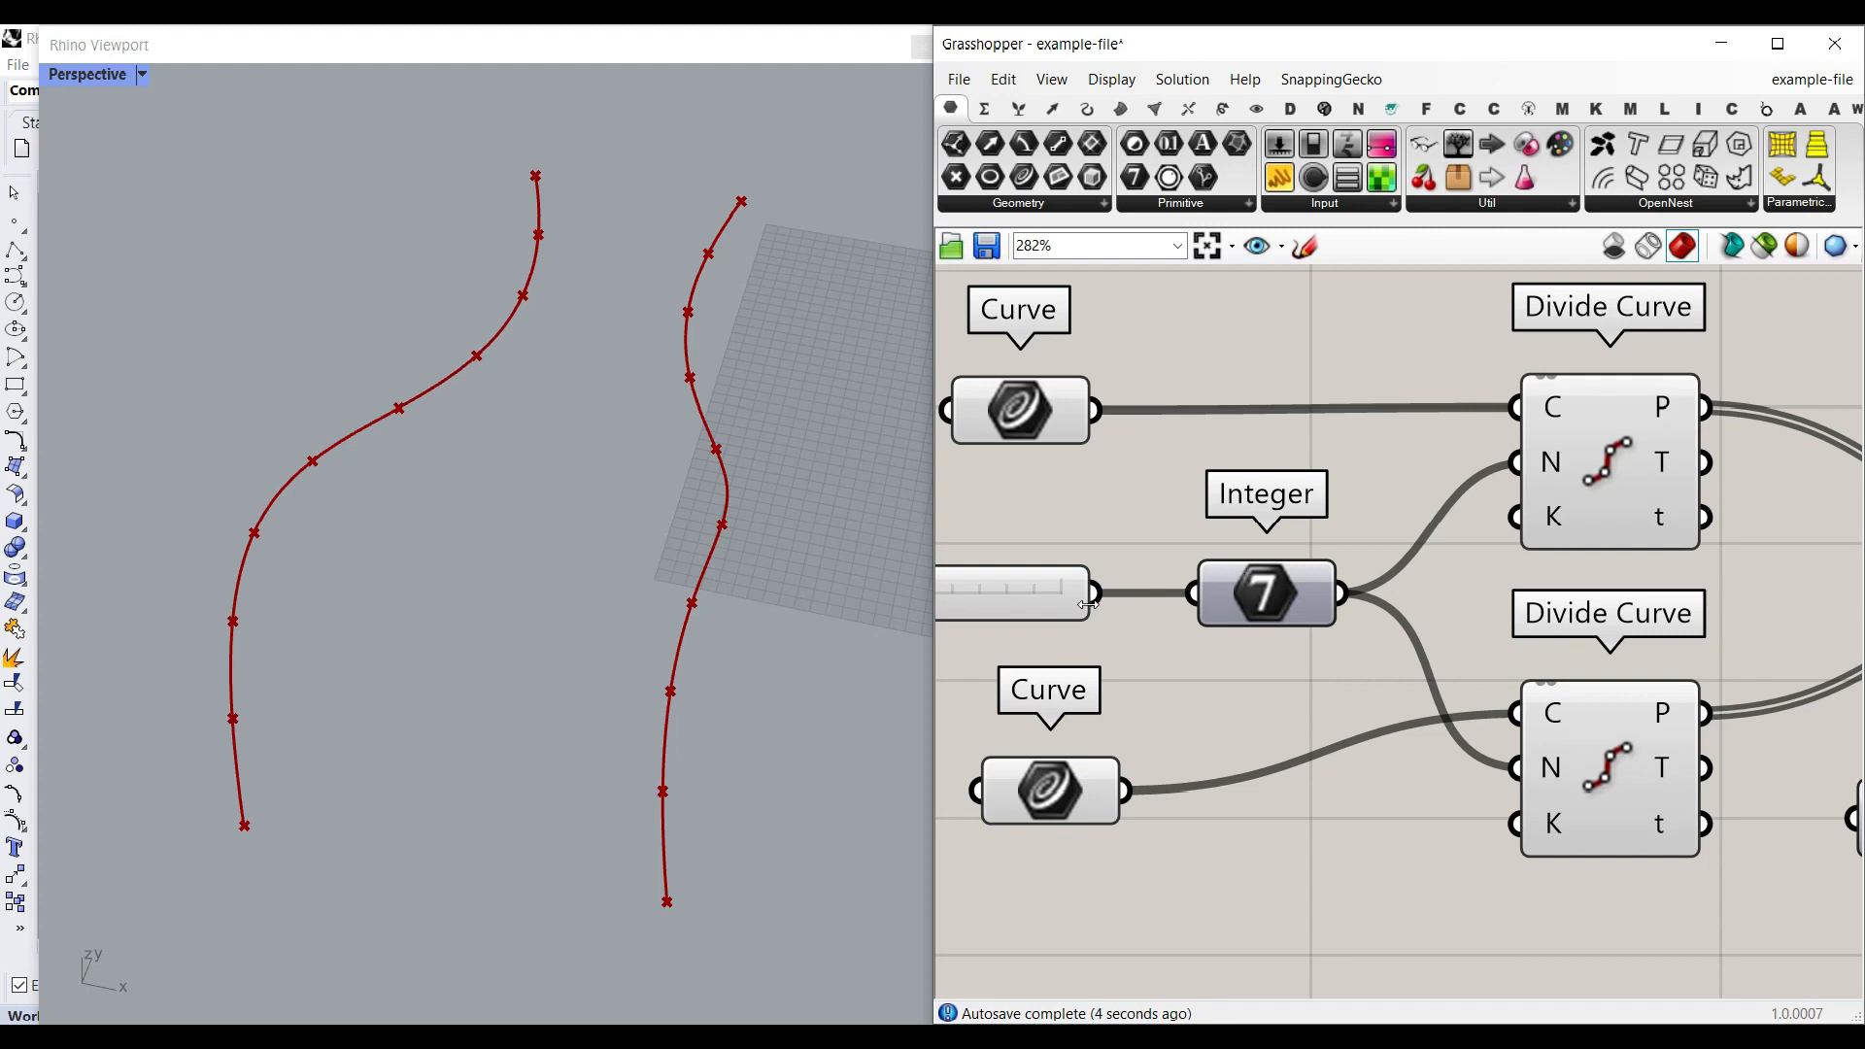
pyautogui.moveTo(1088, 604); pyautogui.dragTo(1306, 603, button='right')
pyautogui.moveTo(1116, 595)
pyautogui.mouseDown()
pyautogui.moveTo(1155, 595)
pyautogui.moveTo(1127, 596)
pyautogui.mouseUp()
# Select the upper and then the lower Divide Curve, tracing their point outputs into the S and E inputs of Arc SED.
pyautogui.moveTo(1842, 497); pyautogui.dragTo(1402, 492, button='right')
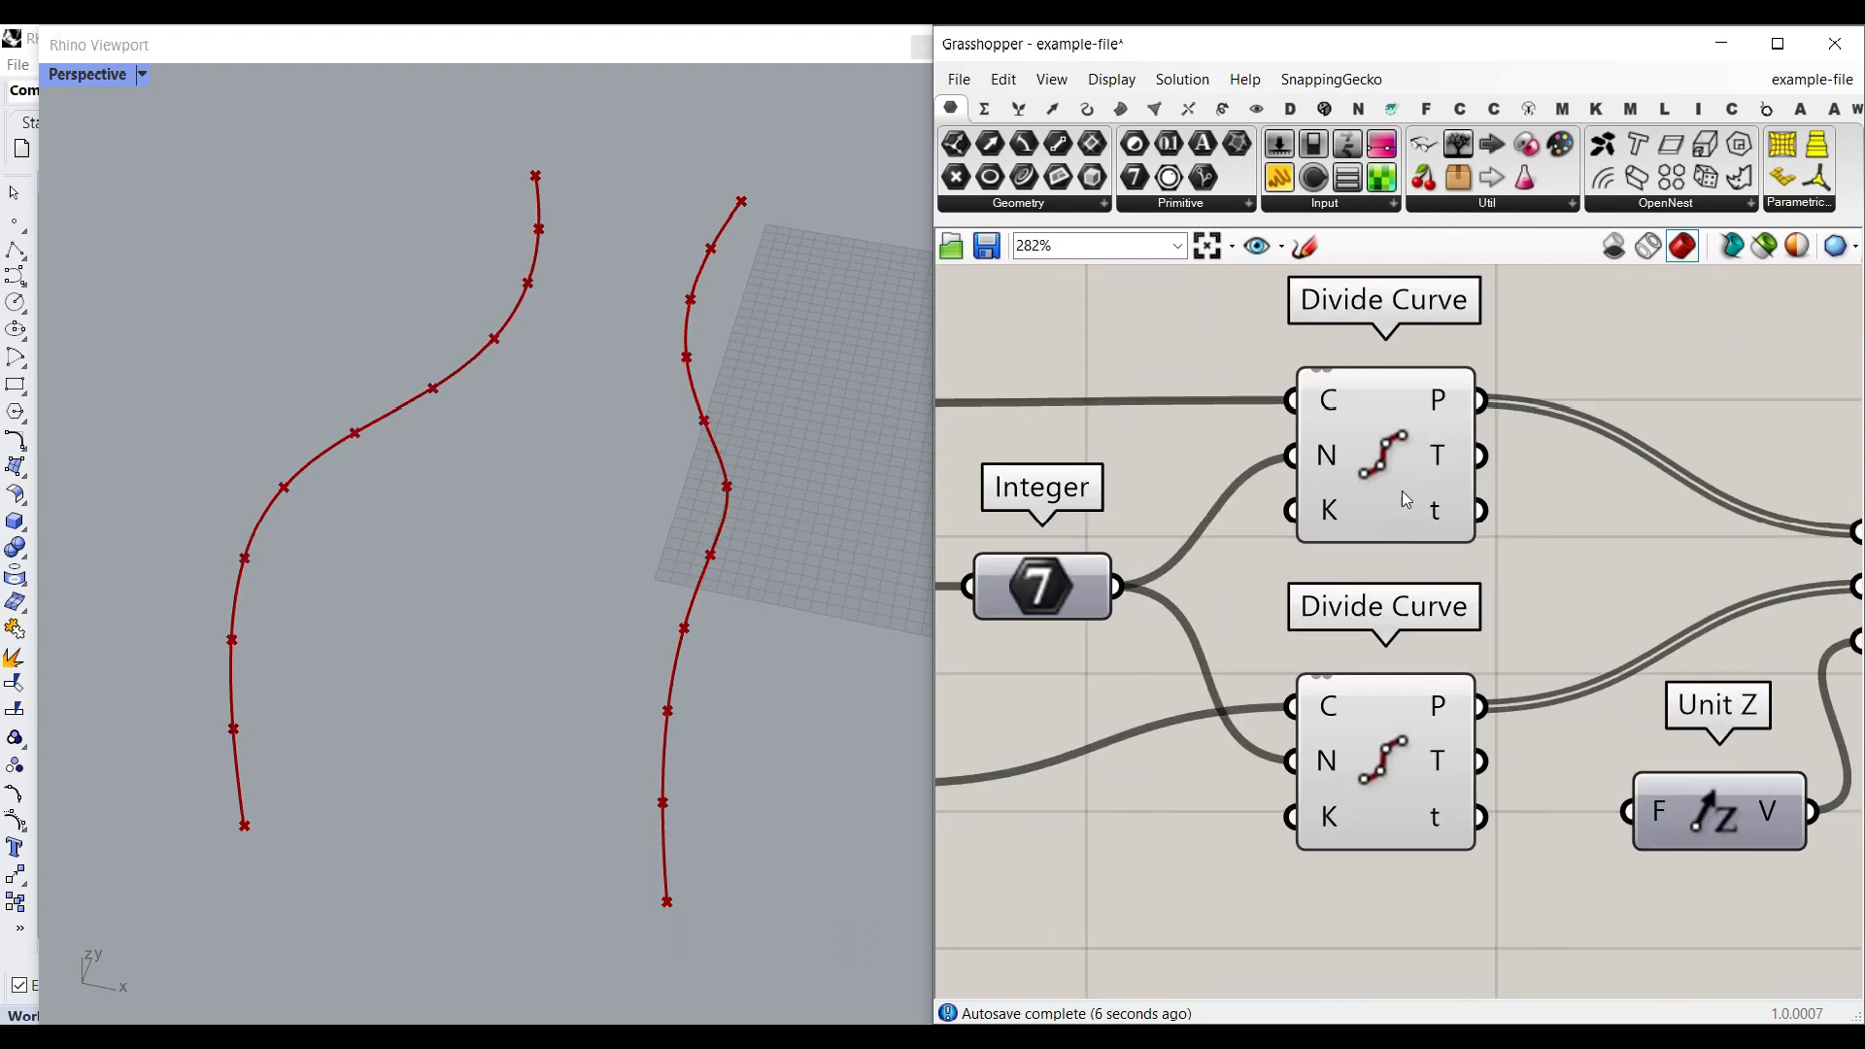
pyautogui.moveTo(1648, 556); pyautogui.dragTo(1337, 564, button='right')
pyautogui.click(1087, 108)
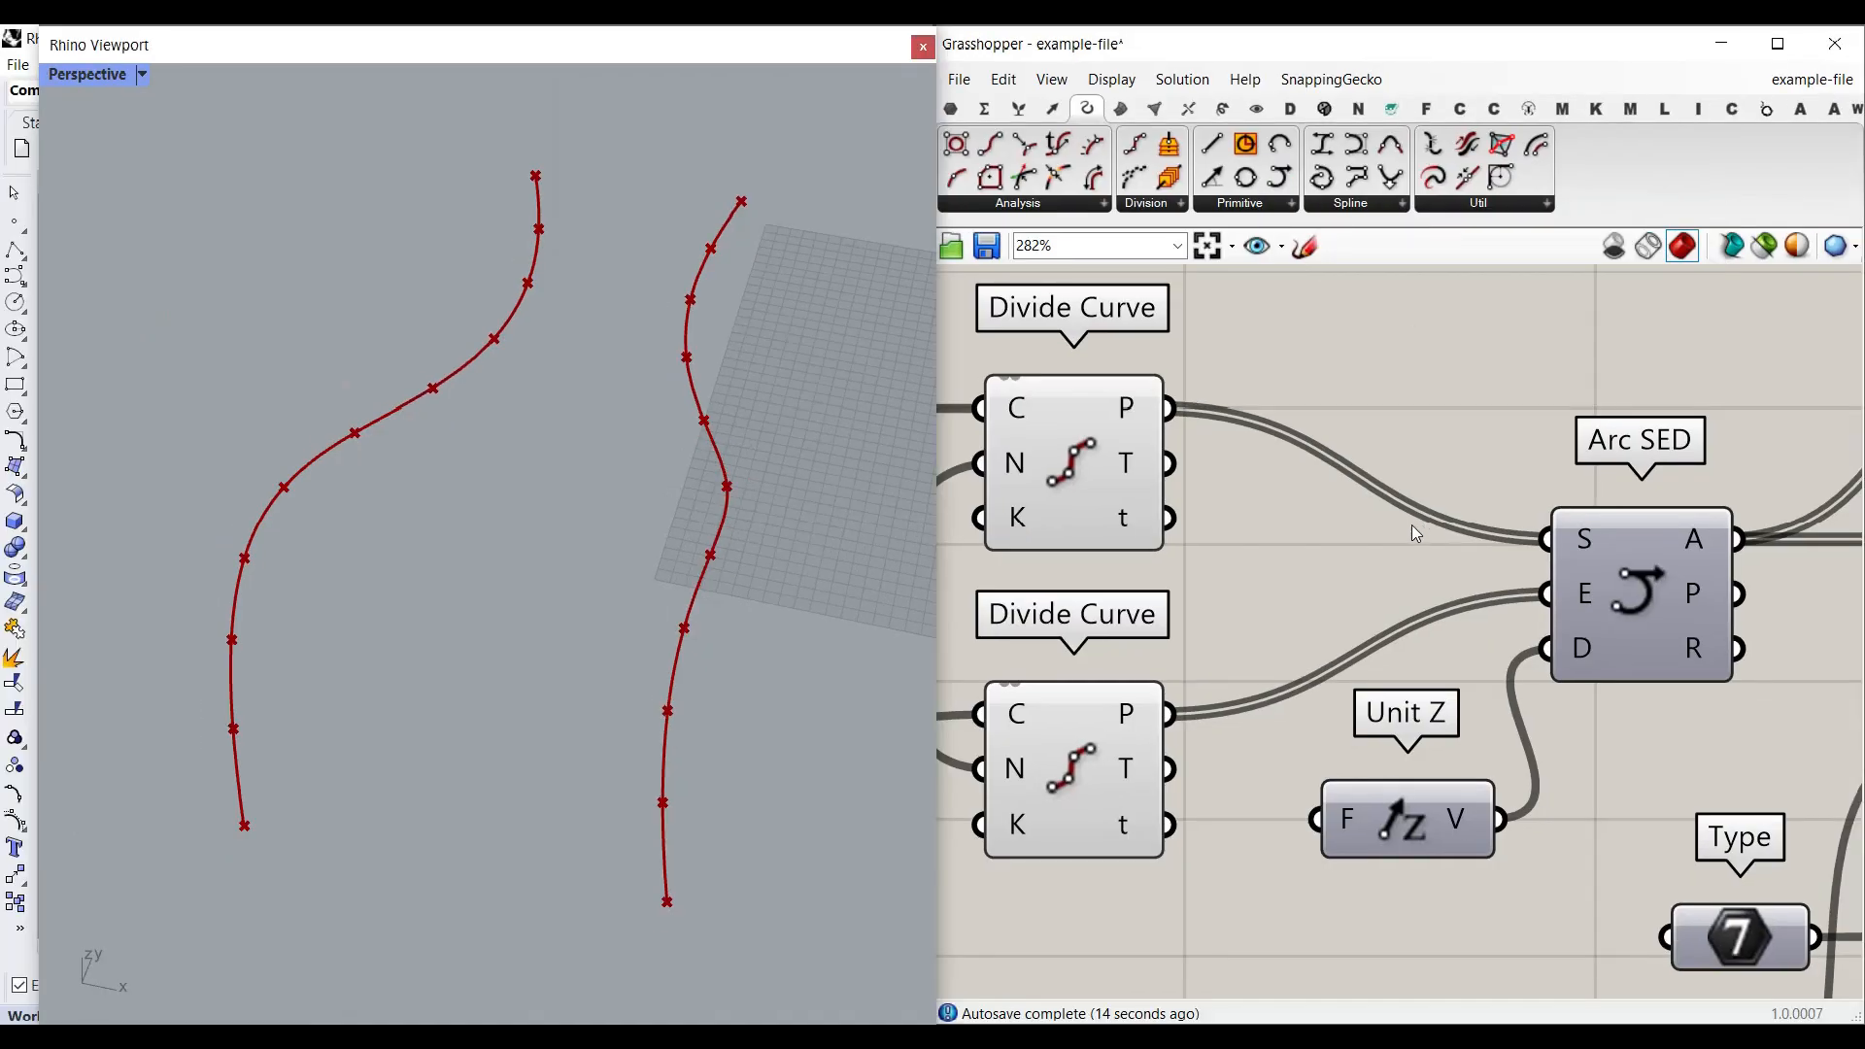
pyautogui.click(1092, 428)
pyautogui.moveTo(1121, 470); pyautogui.dragTo(1311, 462, button='right')
pyautogui.moveTo(1436, 466); pyautogui.dragTo(1222, 472, button='right')
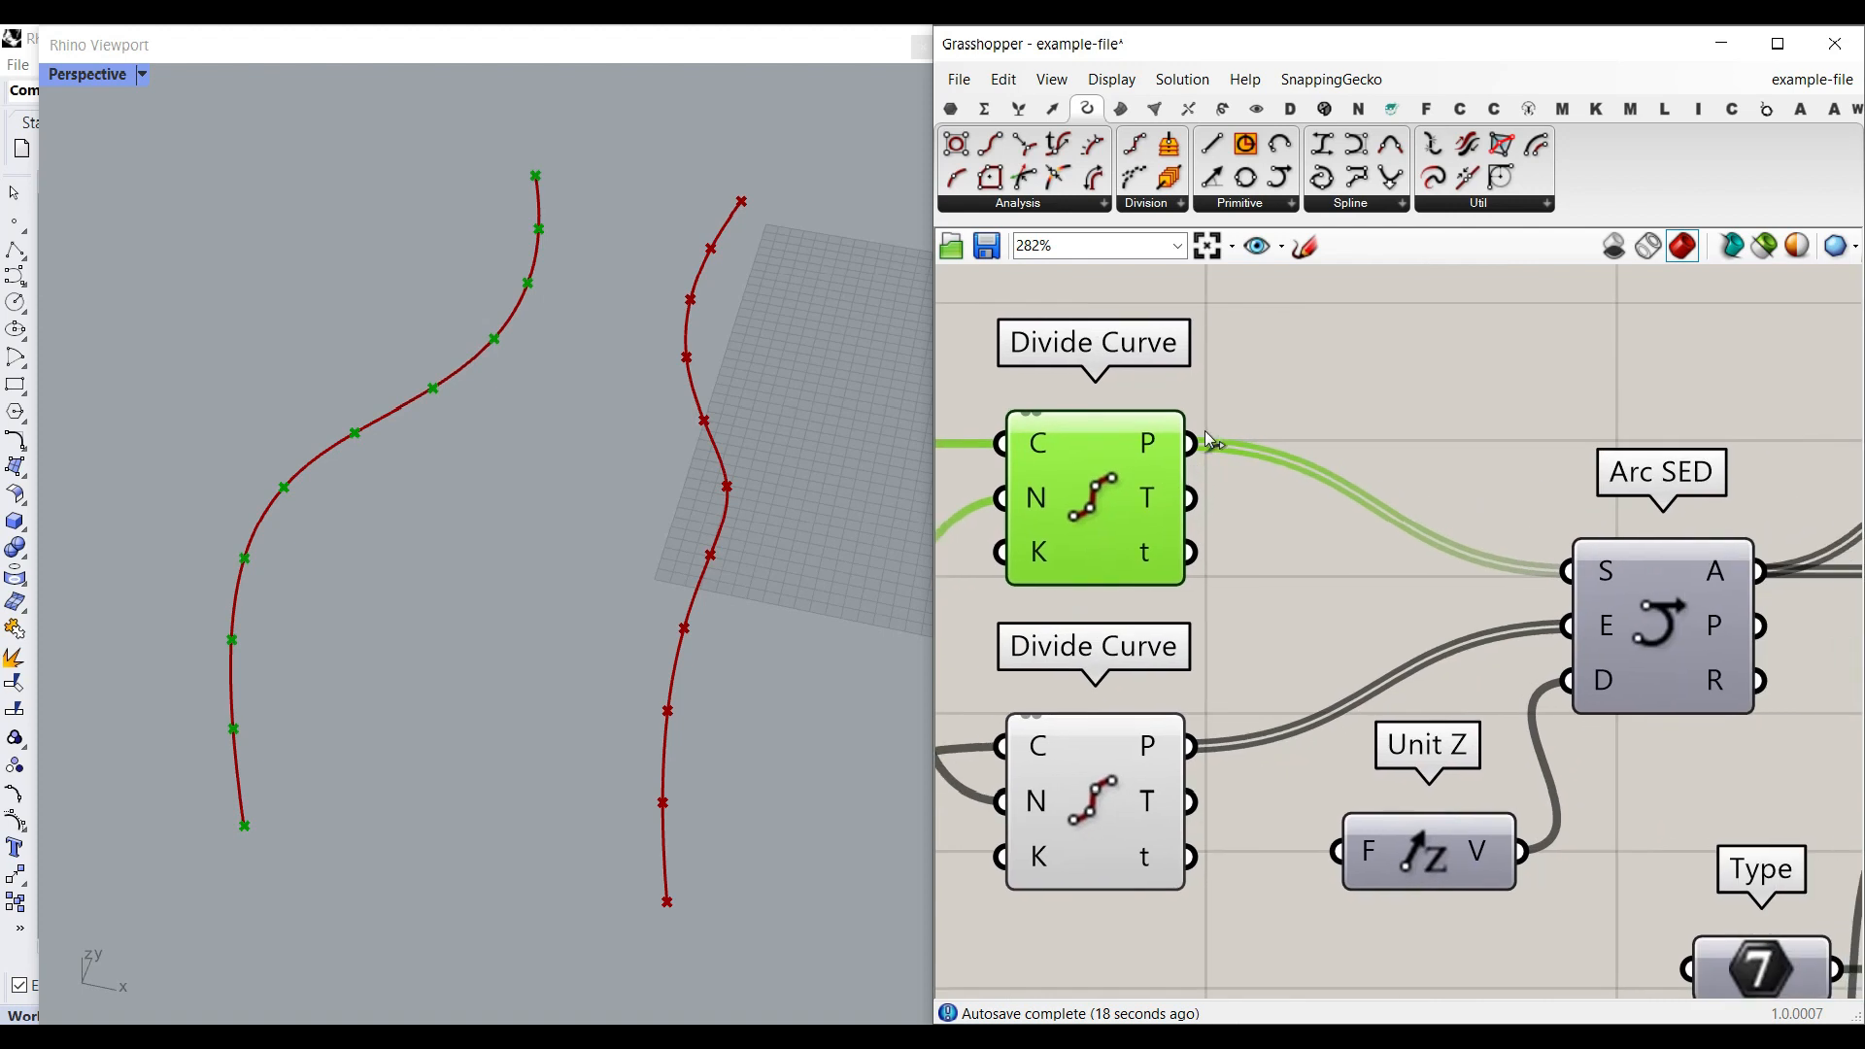
pyautogui.moveTo(1284, 643); pyautogui.dragTo(1451, 570, button='right')
pyautogui.click(1244, 726)
pyautogui.moveTo(1602, 738); pyautogui.dragTo(1241, 717, button='right')
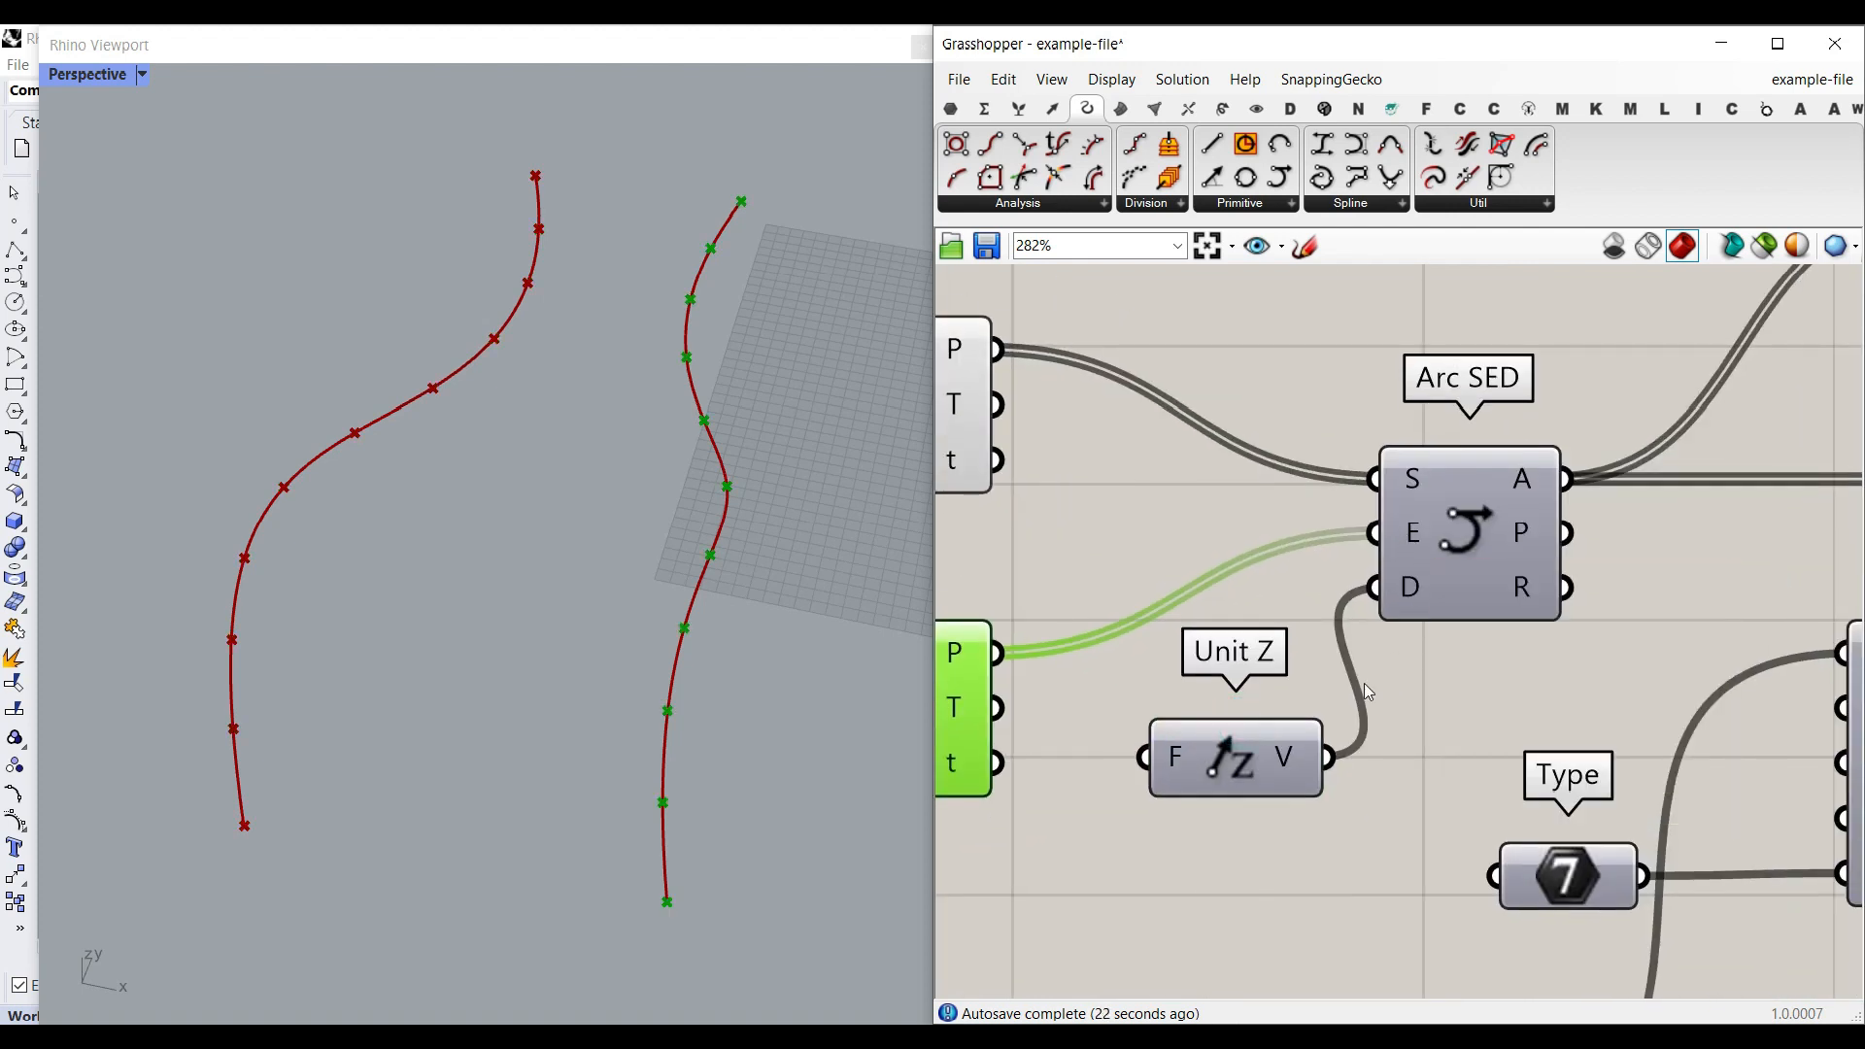
# Turn on the preview of the Arc SED component and examine the arcs between the two curves from several angles.
pyautogui.rightClick(1524, 529)
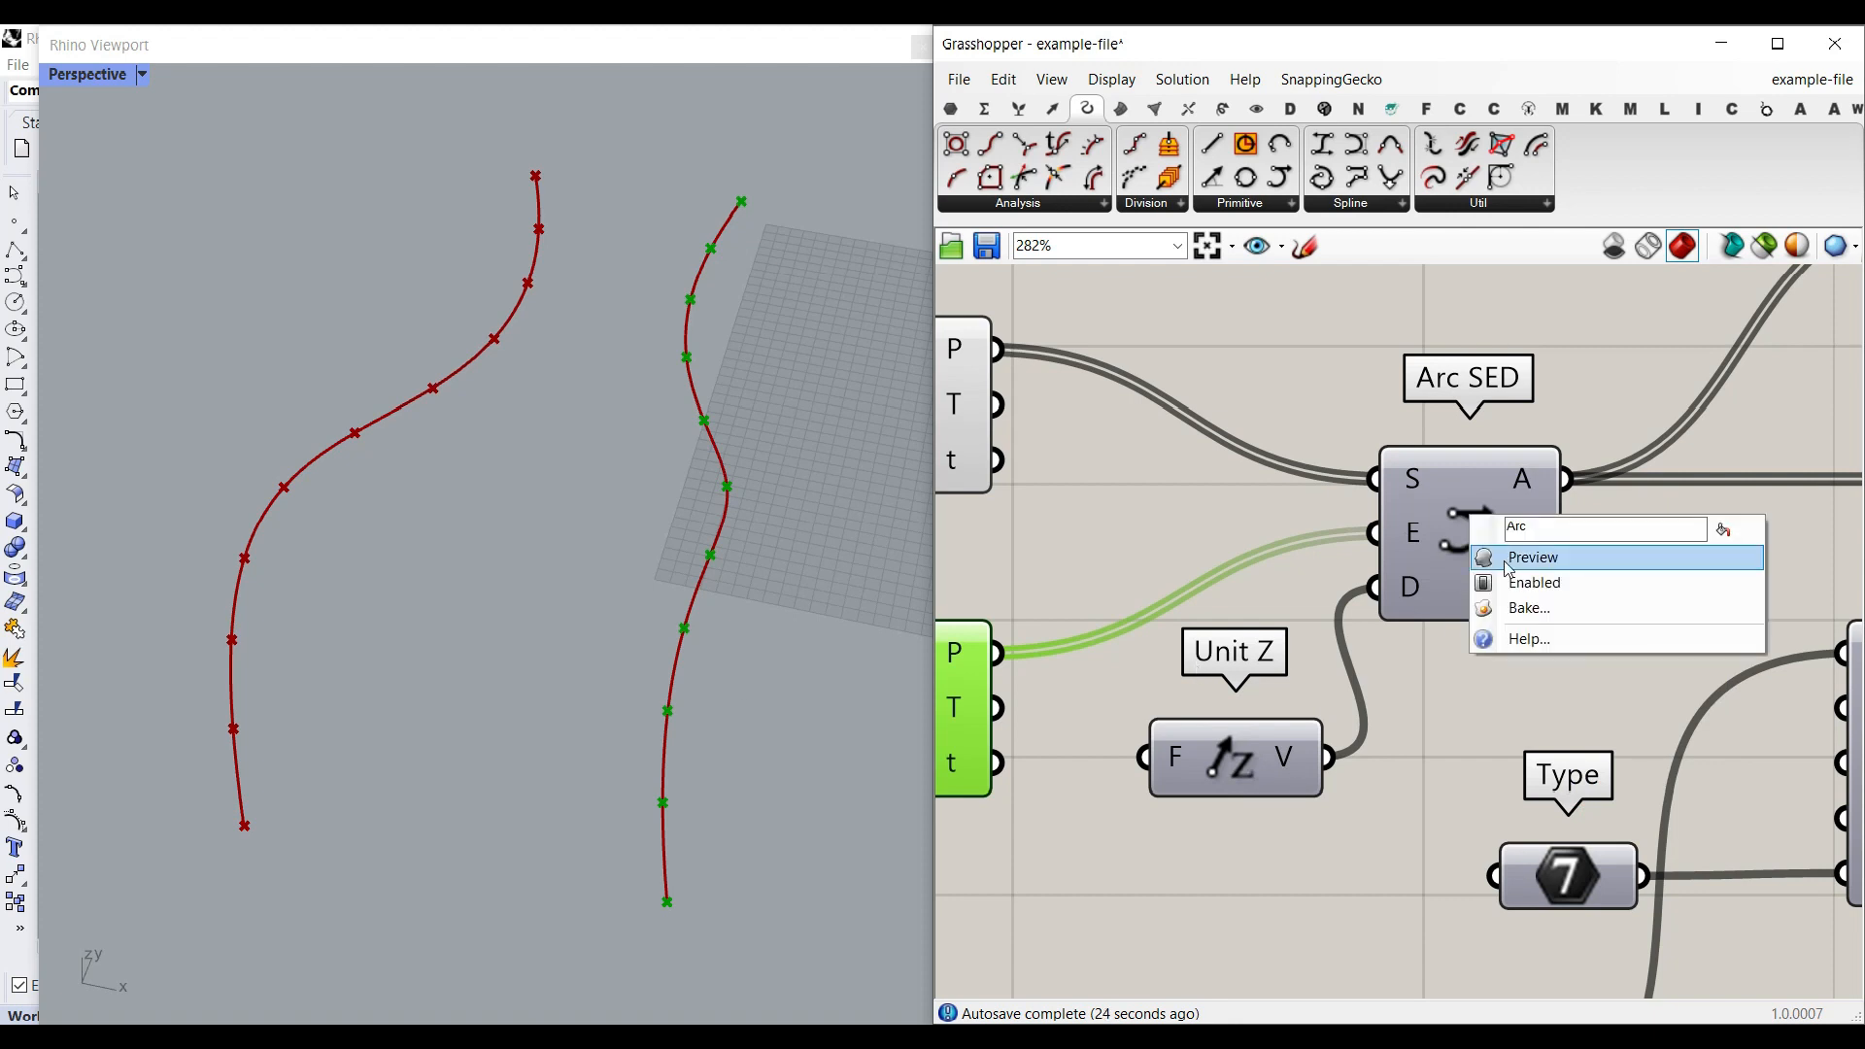
pyautogui.click(1516, 550)
pyautogui.moveTo(754, 693); pyautogui.dragTo(525, 441, button='right')
pyautogui.scroll(5, 560, 509)
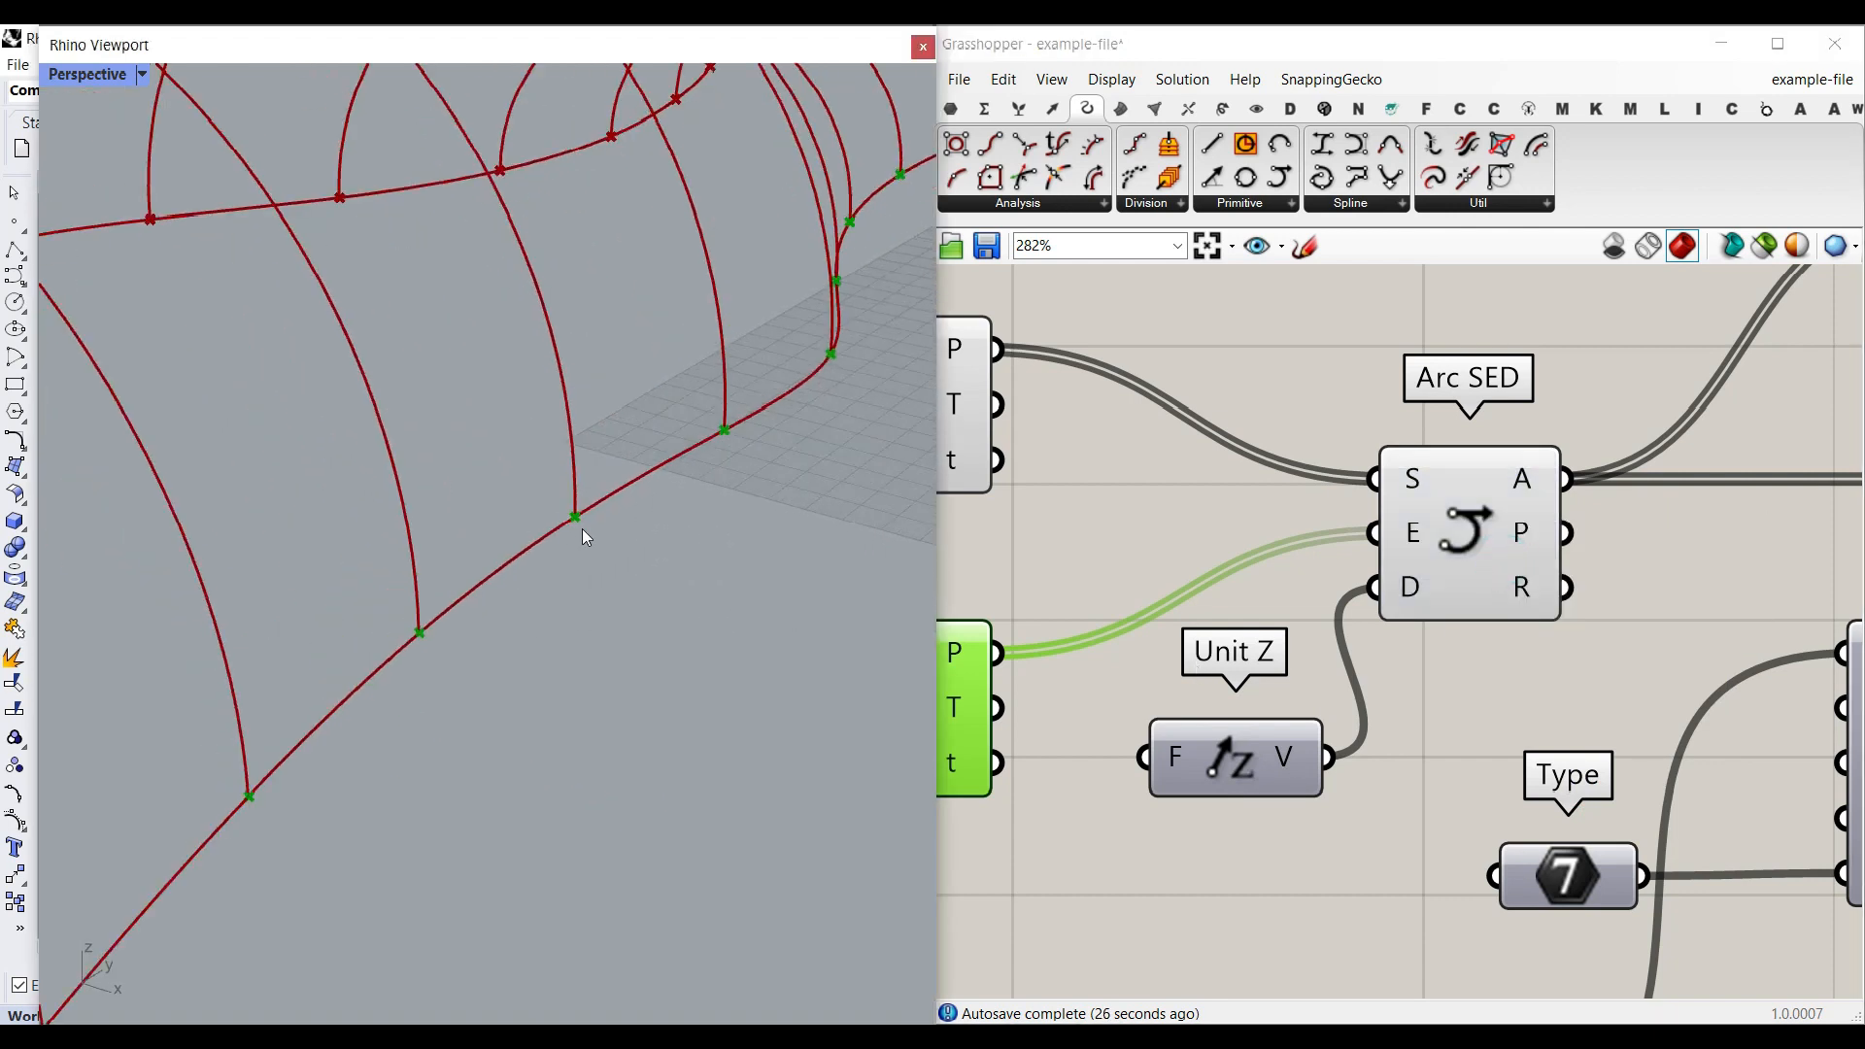
pyautogui.moveTo(581, 530); pyautogui.dragTo(718, 512, button='right')
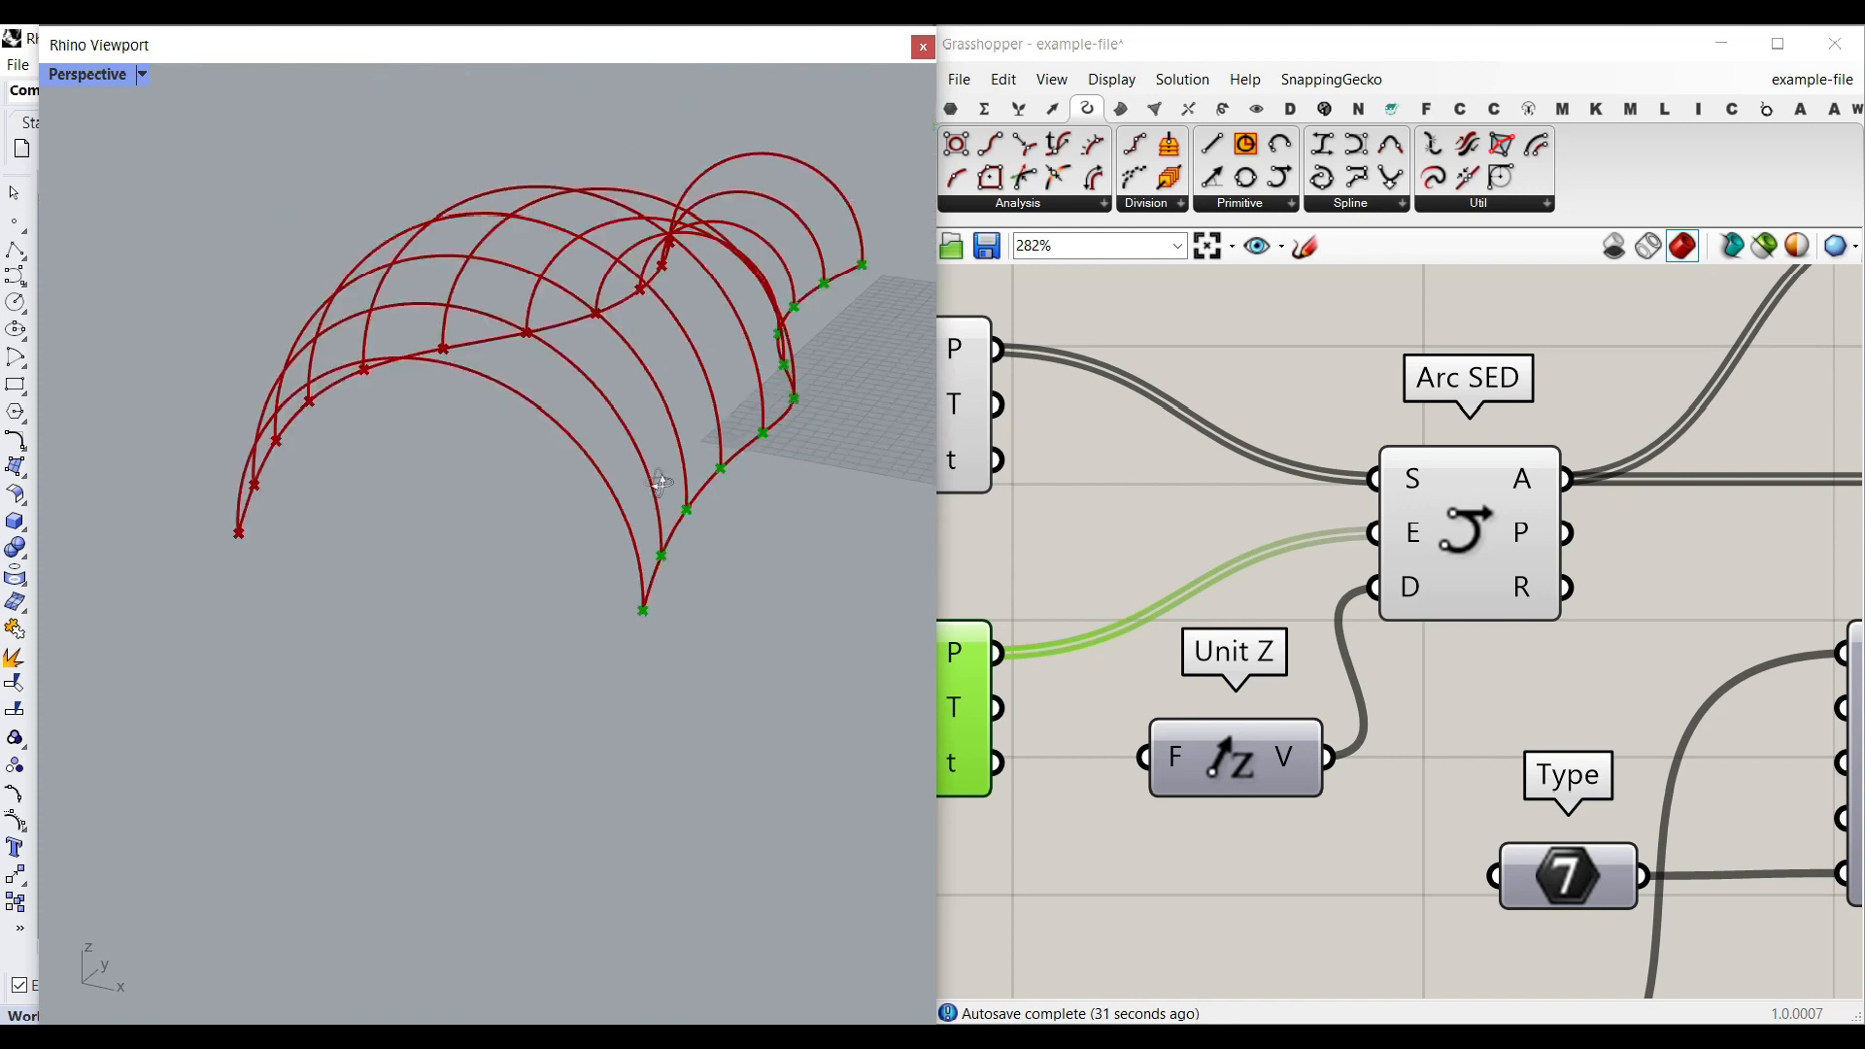
pyautogui.moveTo(485, 525); pyautogui.dragTo(641, 513, button='right')
# Locate Arc SED among the curve primitive components and trace where its arc output goes in the definition.
pyautogui.click(1291, 203)
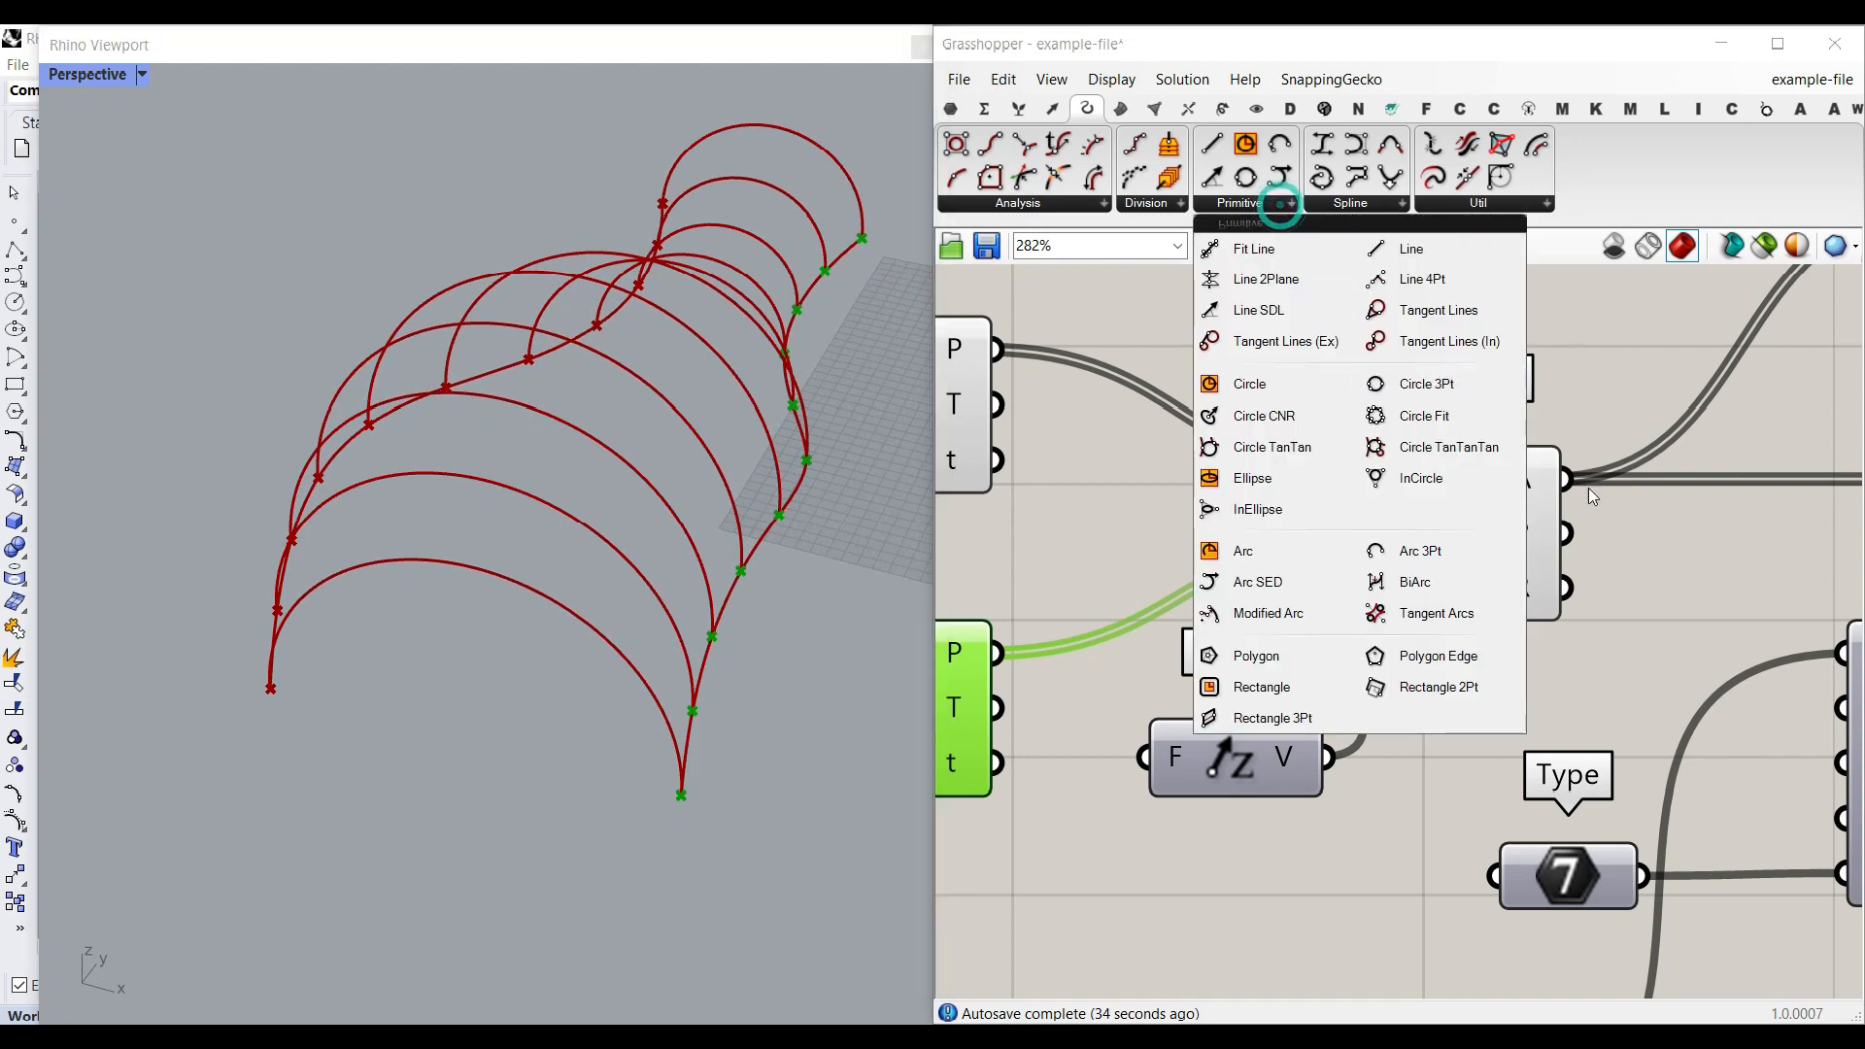
pyautogui.moveTo(1258, 582); pyautogui.dragTo(1569, 441)
pyautogui.scroll(-3, 1570, 441)
pyautogui.moveTo(1550, 501); pyautogui.dragTo(1285, 519, button='right')
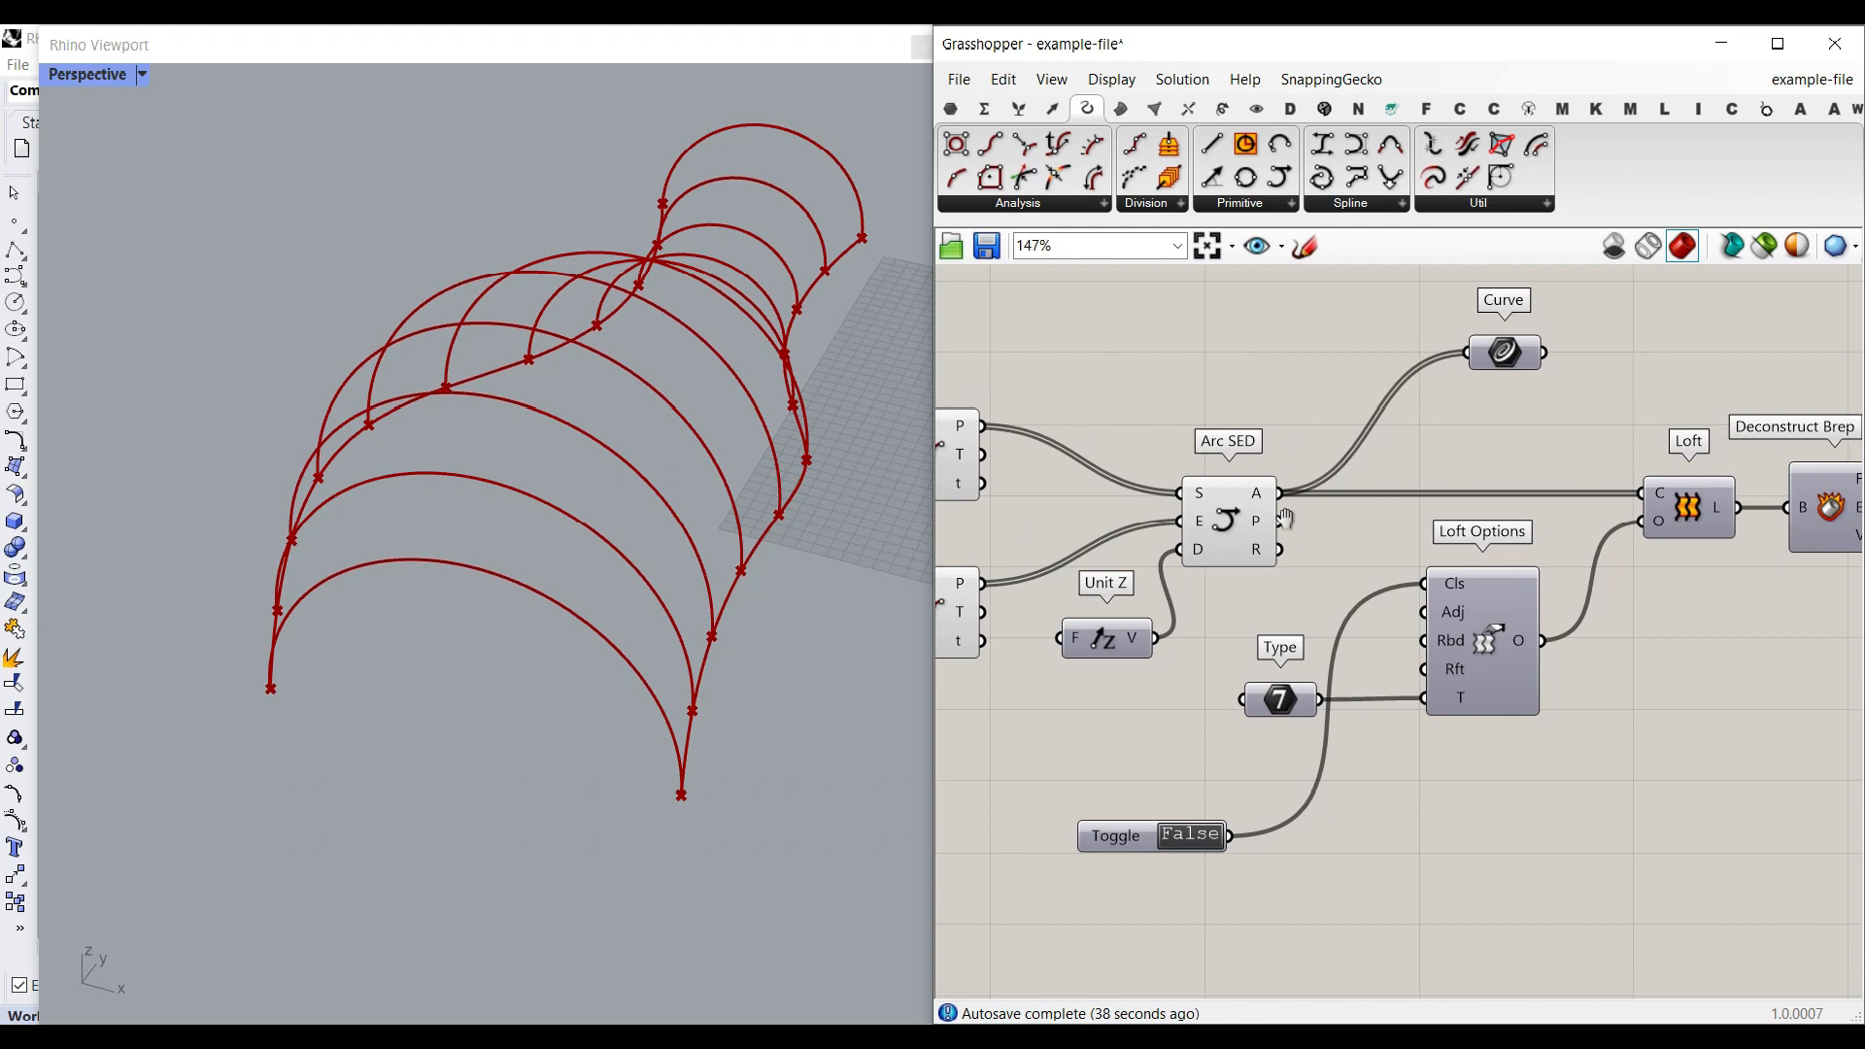
pyautogui.click(1223, 525)
# Turn on the preview of the Loft component fed by the arcs.
pyautogui.moveTo(692, 607); pyautogui.dragTo(302, 452, button='right')
pyautogui.moveTo(1509, 548); pyautogui.dragTo(1329, 526, button='right')
pyautogui.scroll(2, 1337, 526)
pyautogui.middleClick(1366, 558)
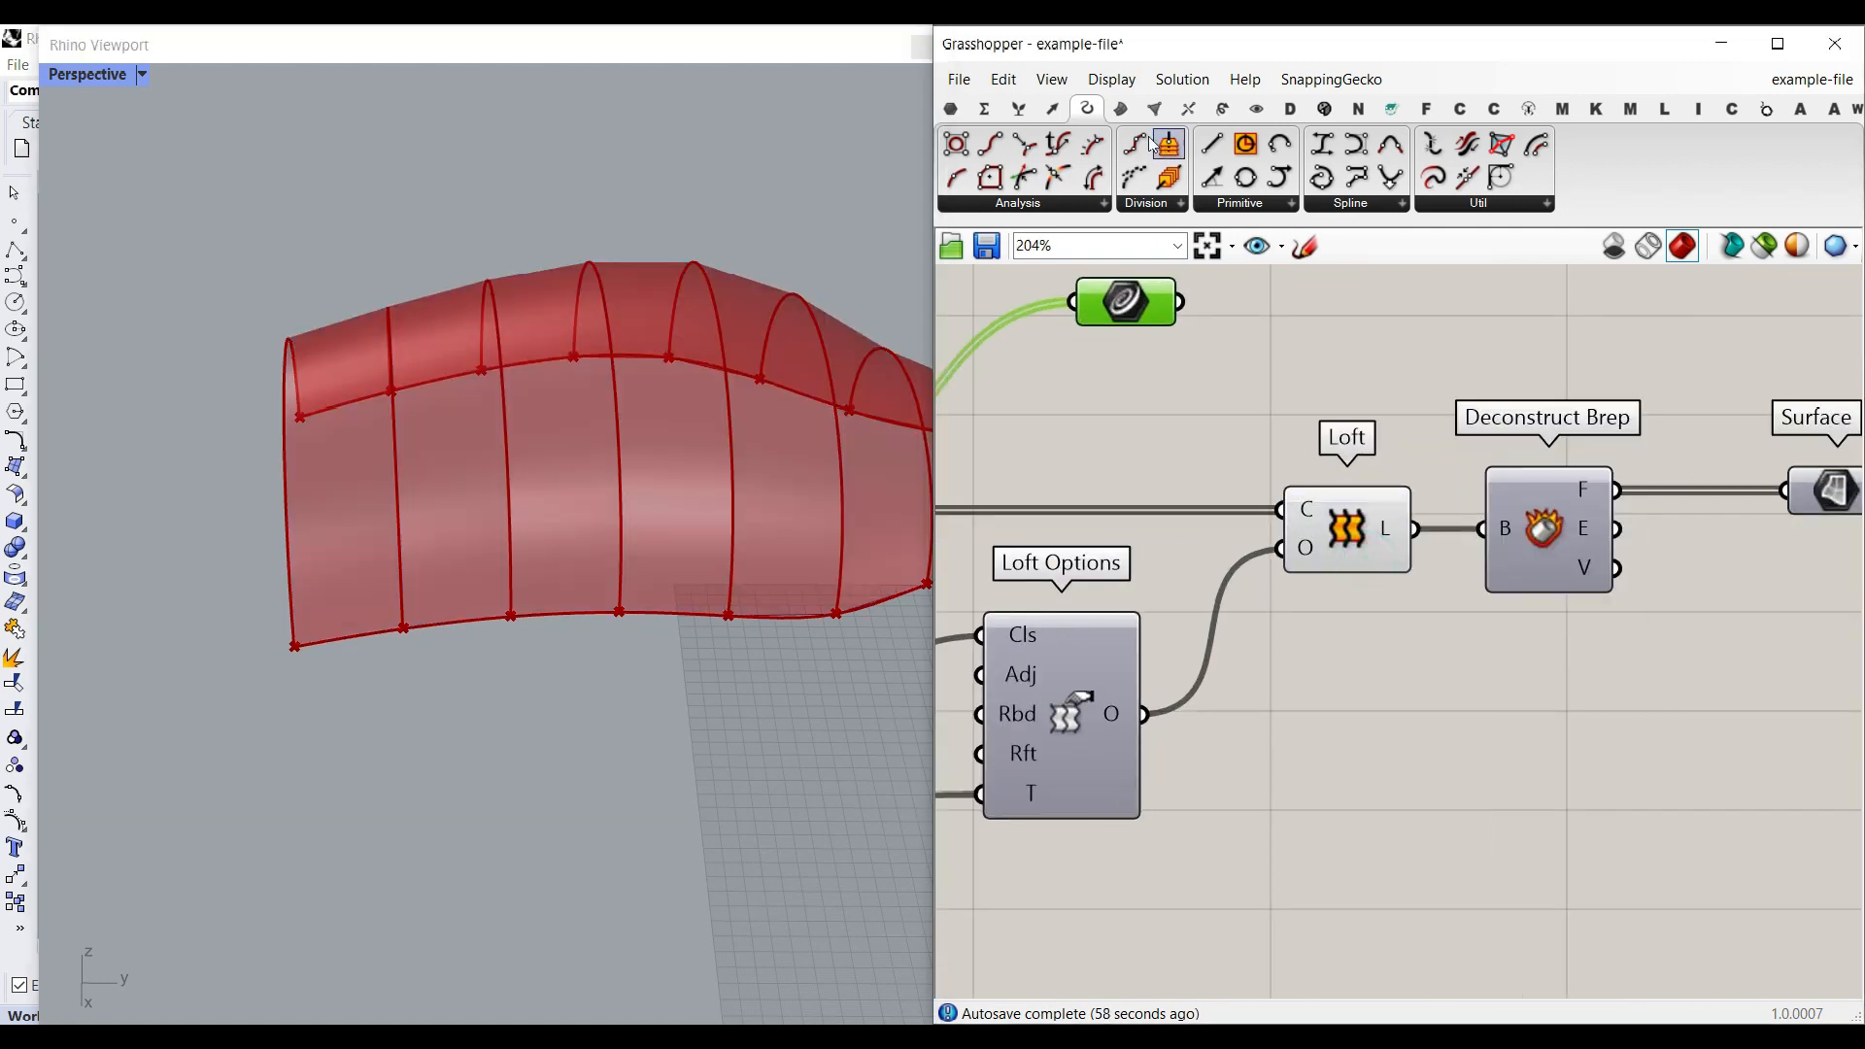
# Locate Loft Options among the freeform surface components, select it in the definition, and review the loft types of its T input.
pyautogui.click(1120, 108)
pyautogui.moveTo(1224, 601); pyautogui.dragTo(1504, 514, button='right')
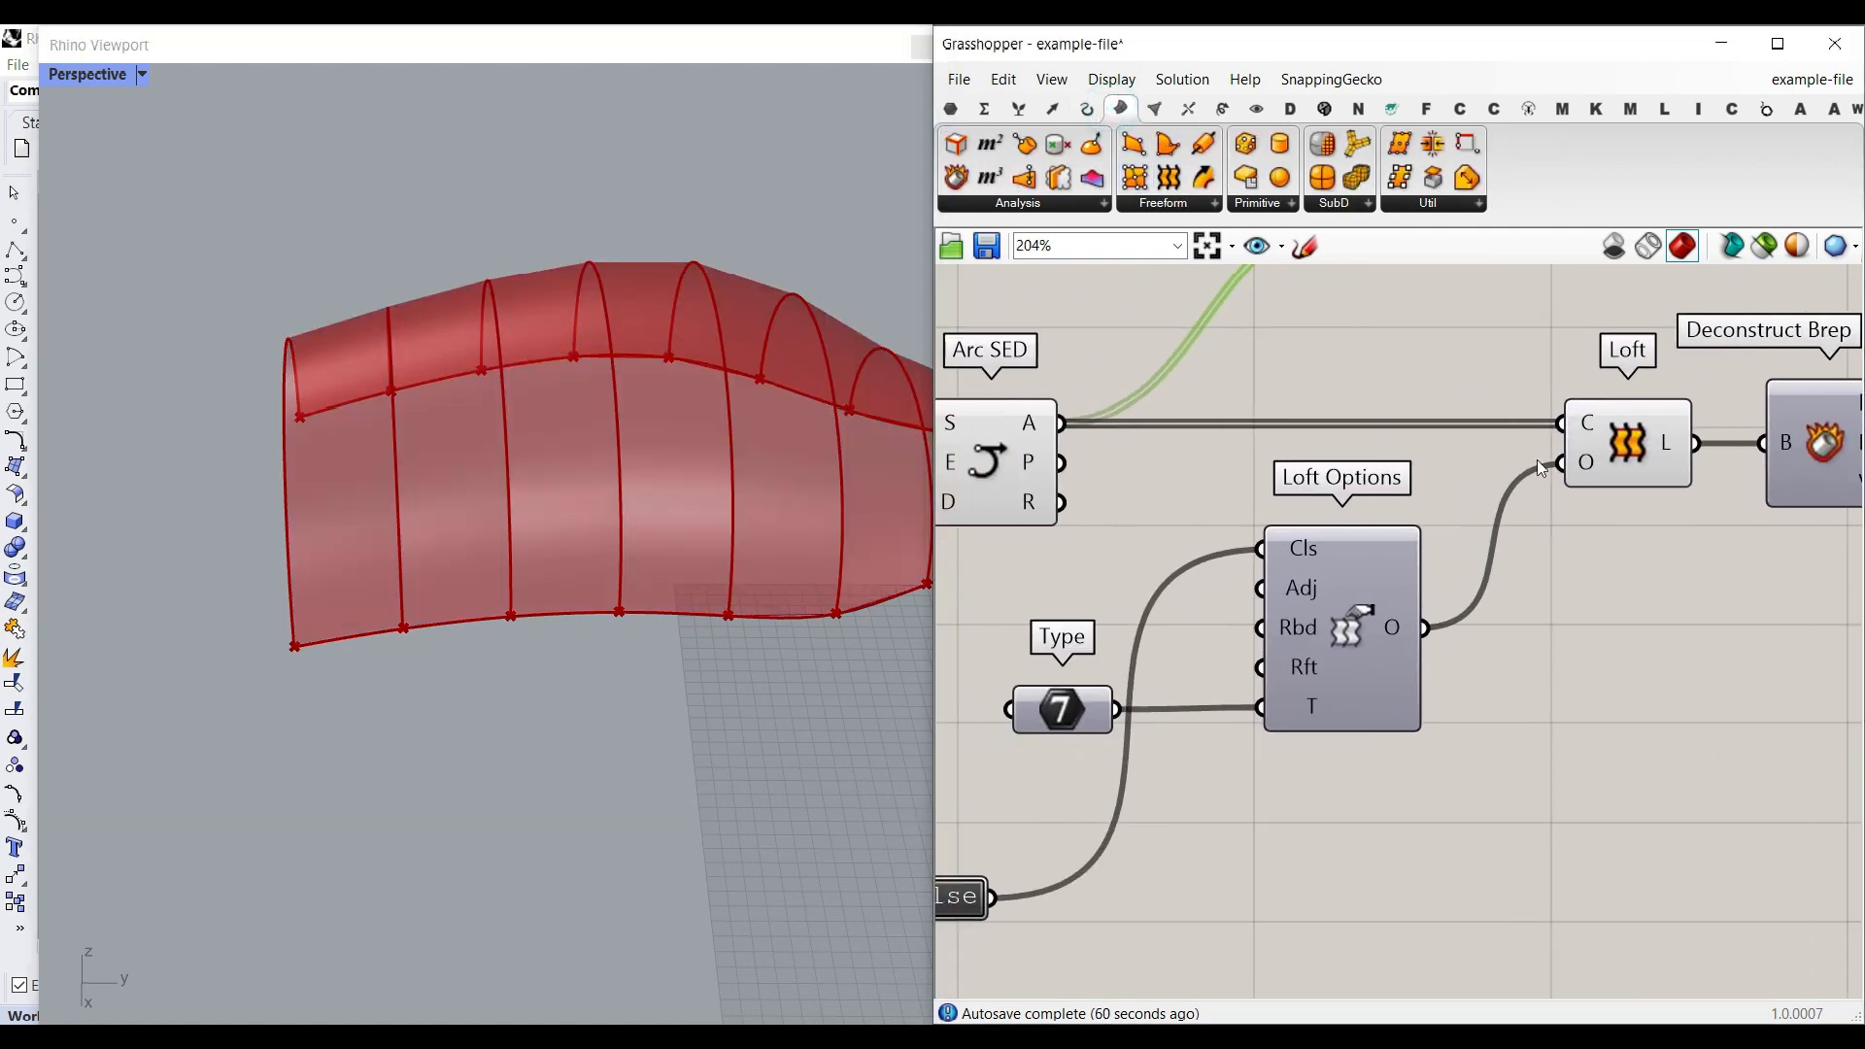
pyautogui.click(1180, 204)
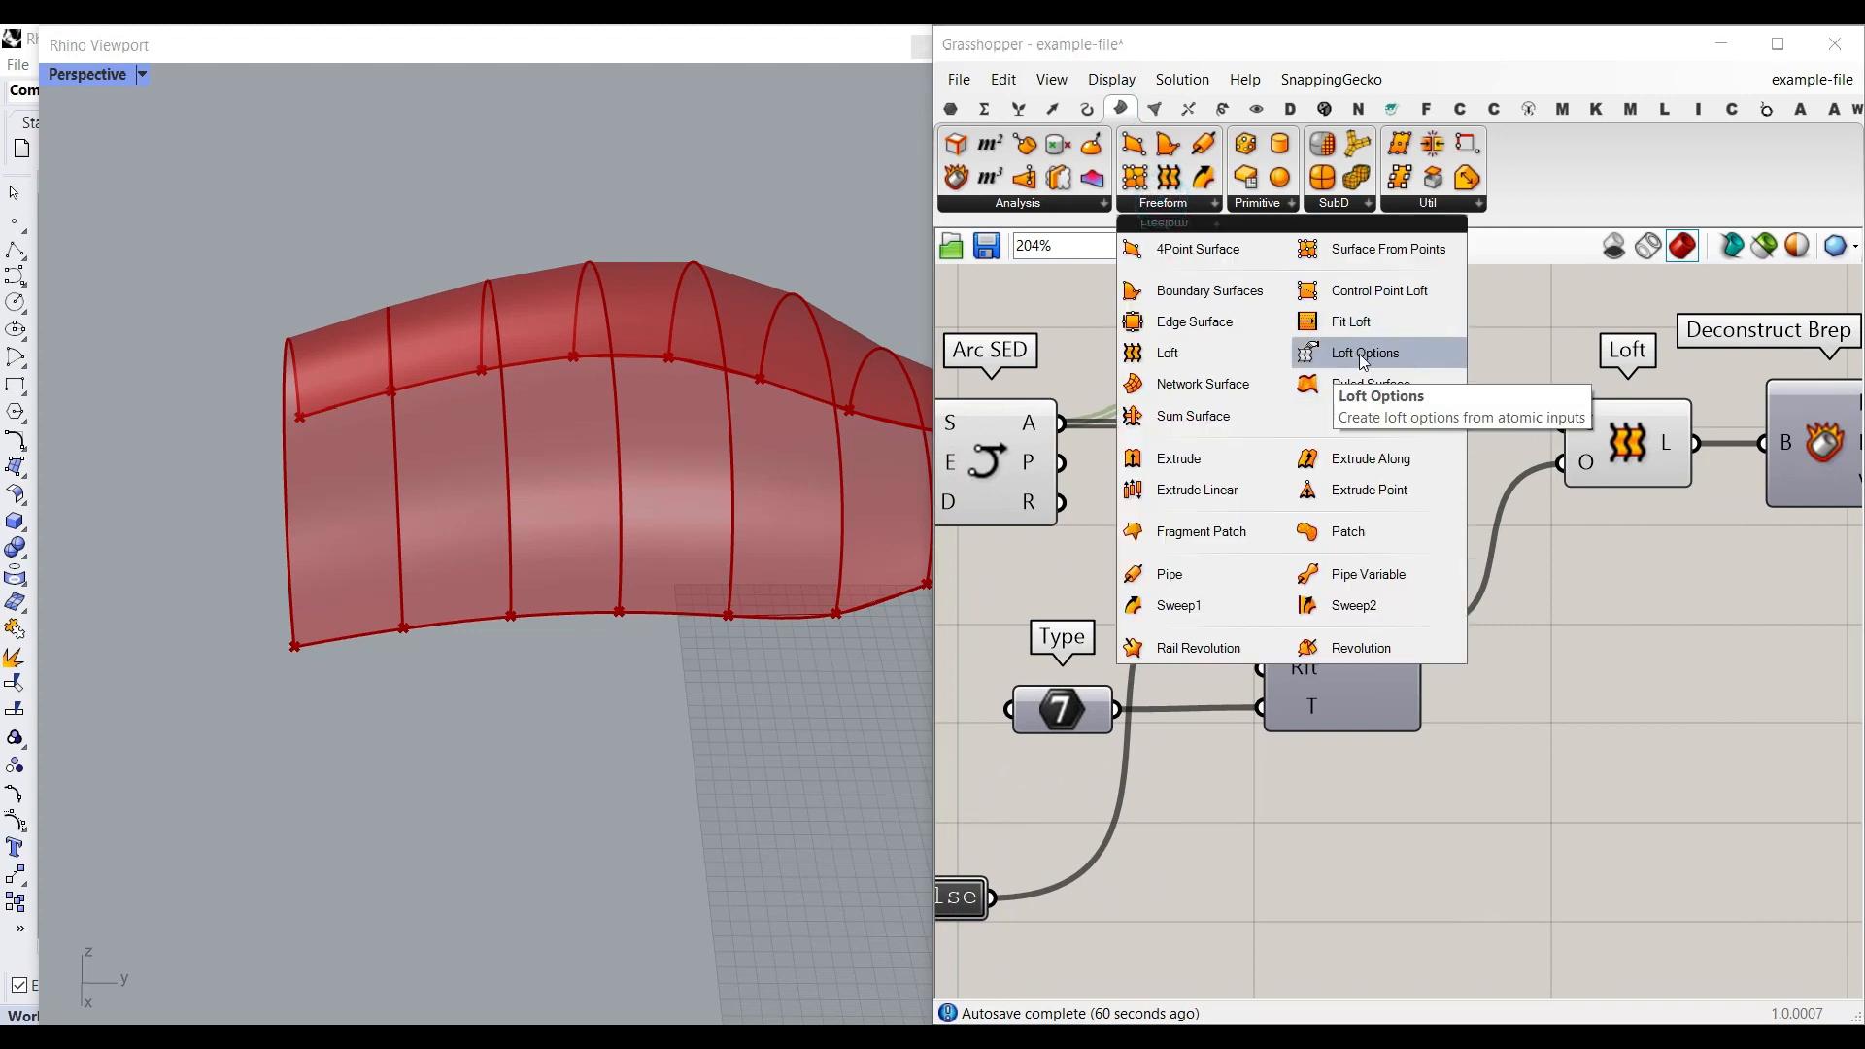
pyautogui.click(1345, 586)
pyautogui.moveTo(1222, 722); pyautogui.dragTo(1417, 683, button='right')
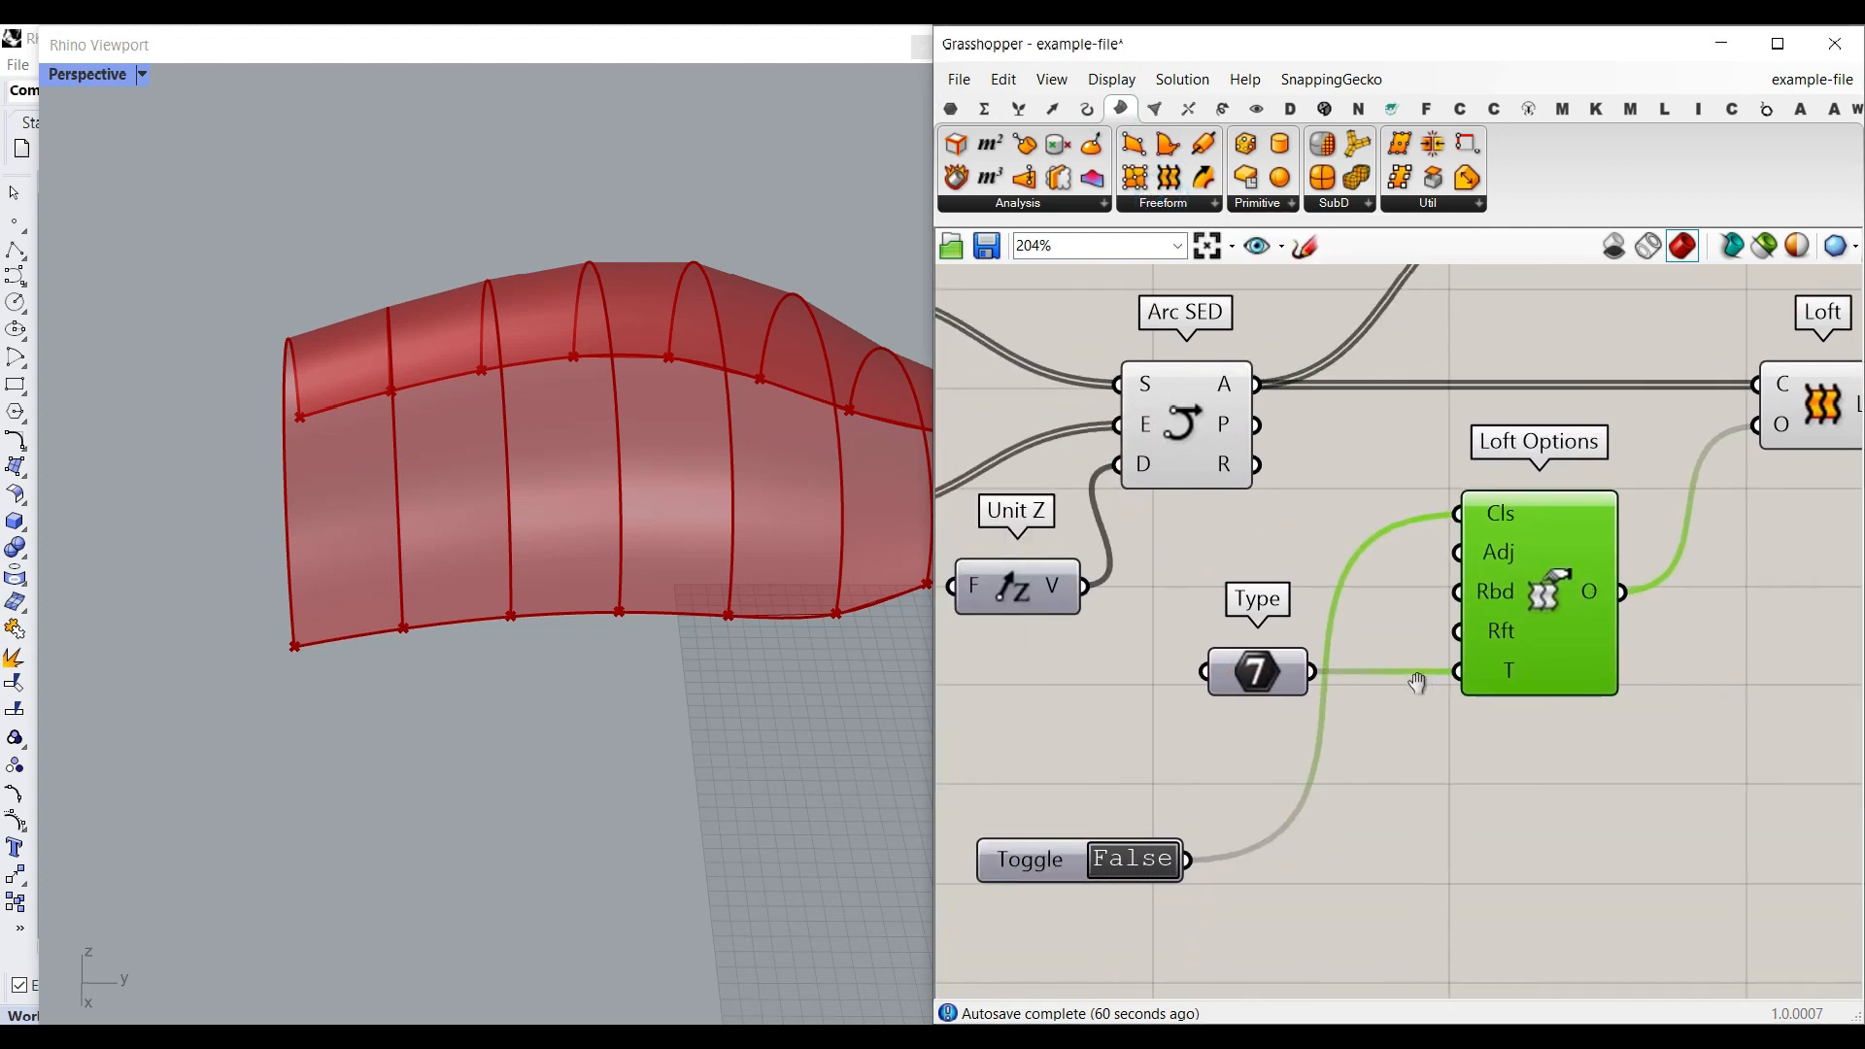
pyautogui.rightClick(1504, 677)
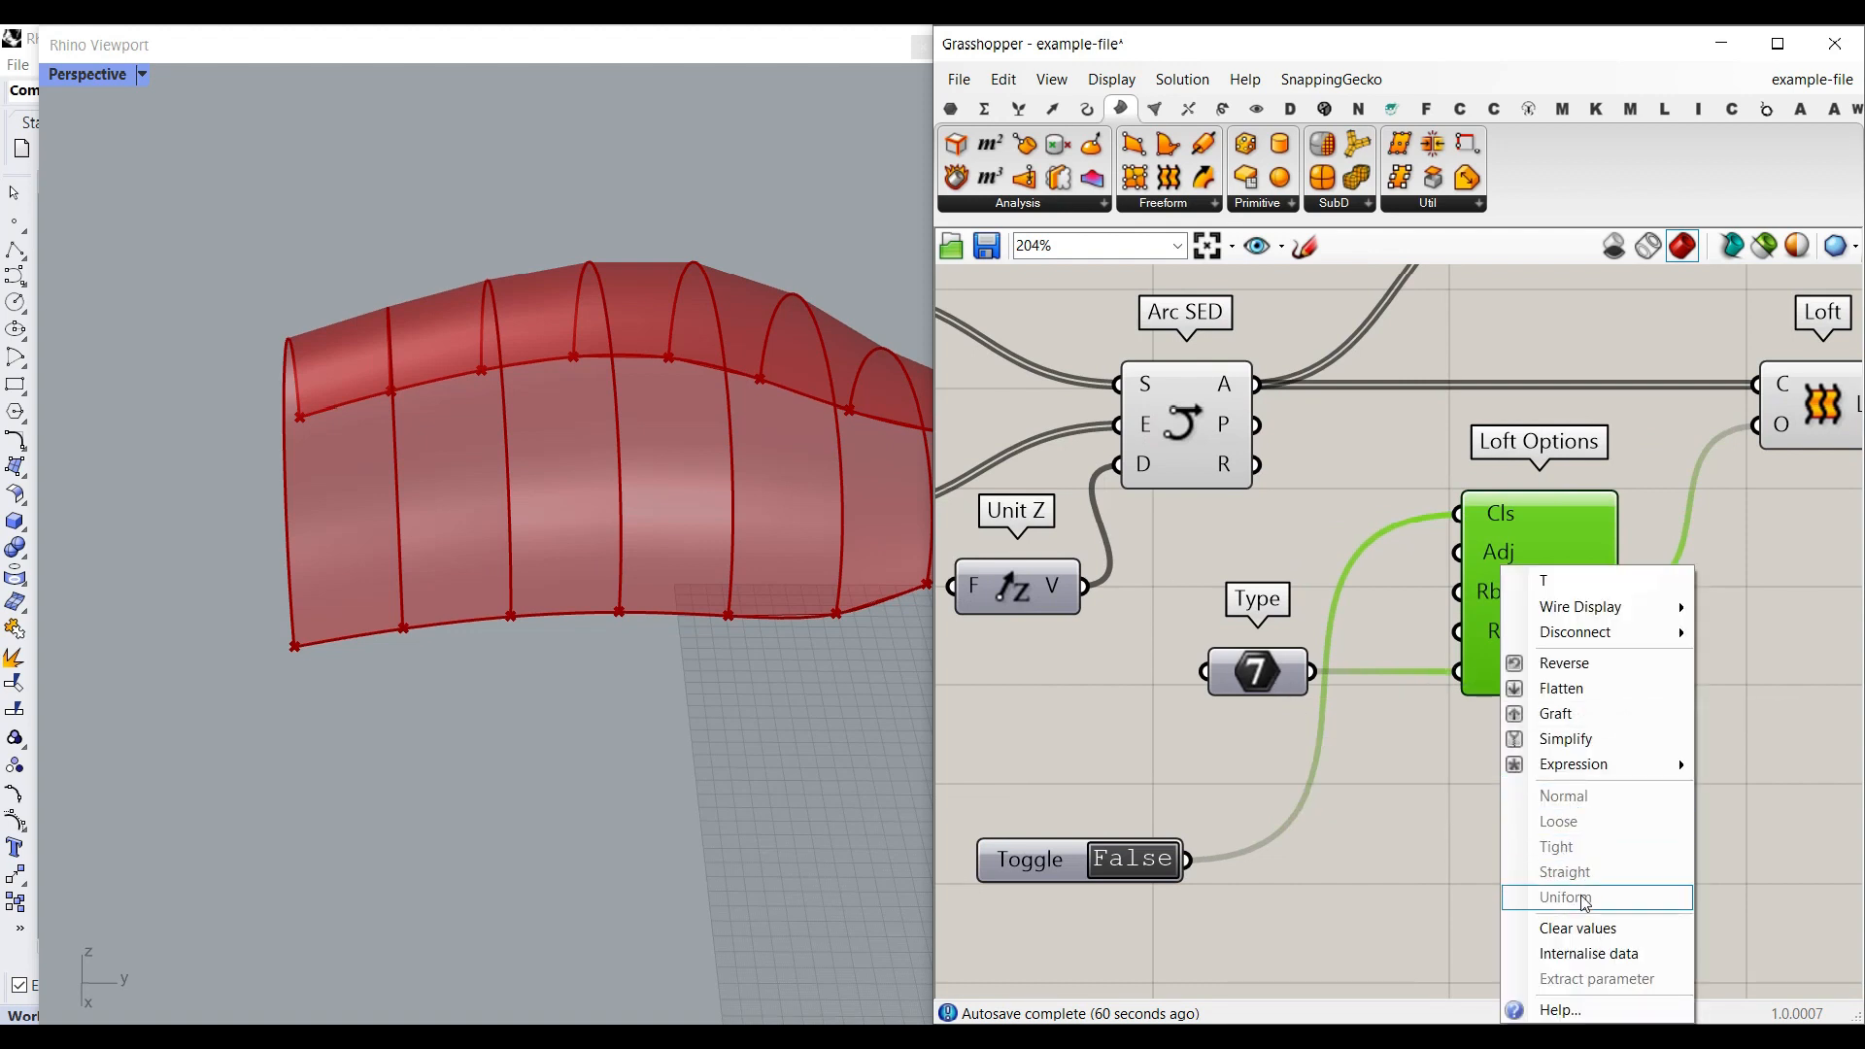
# Delete the Type parameter feeding Loft Options and set the T input to Straight.
pyautogui.click(1263, 670)
pyautogui.press('Delete')
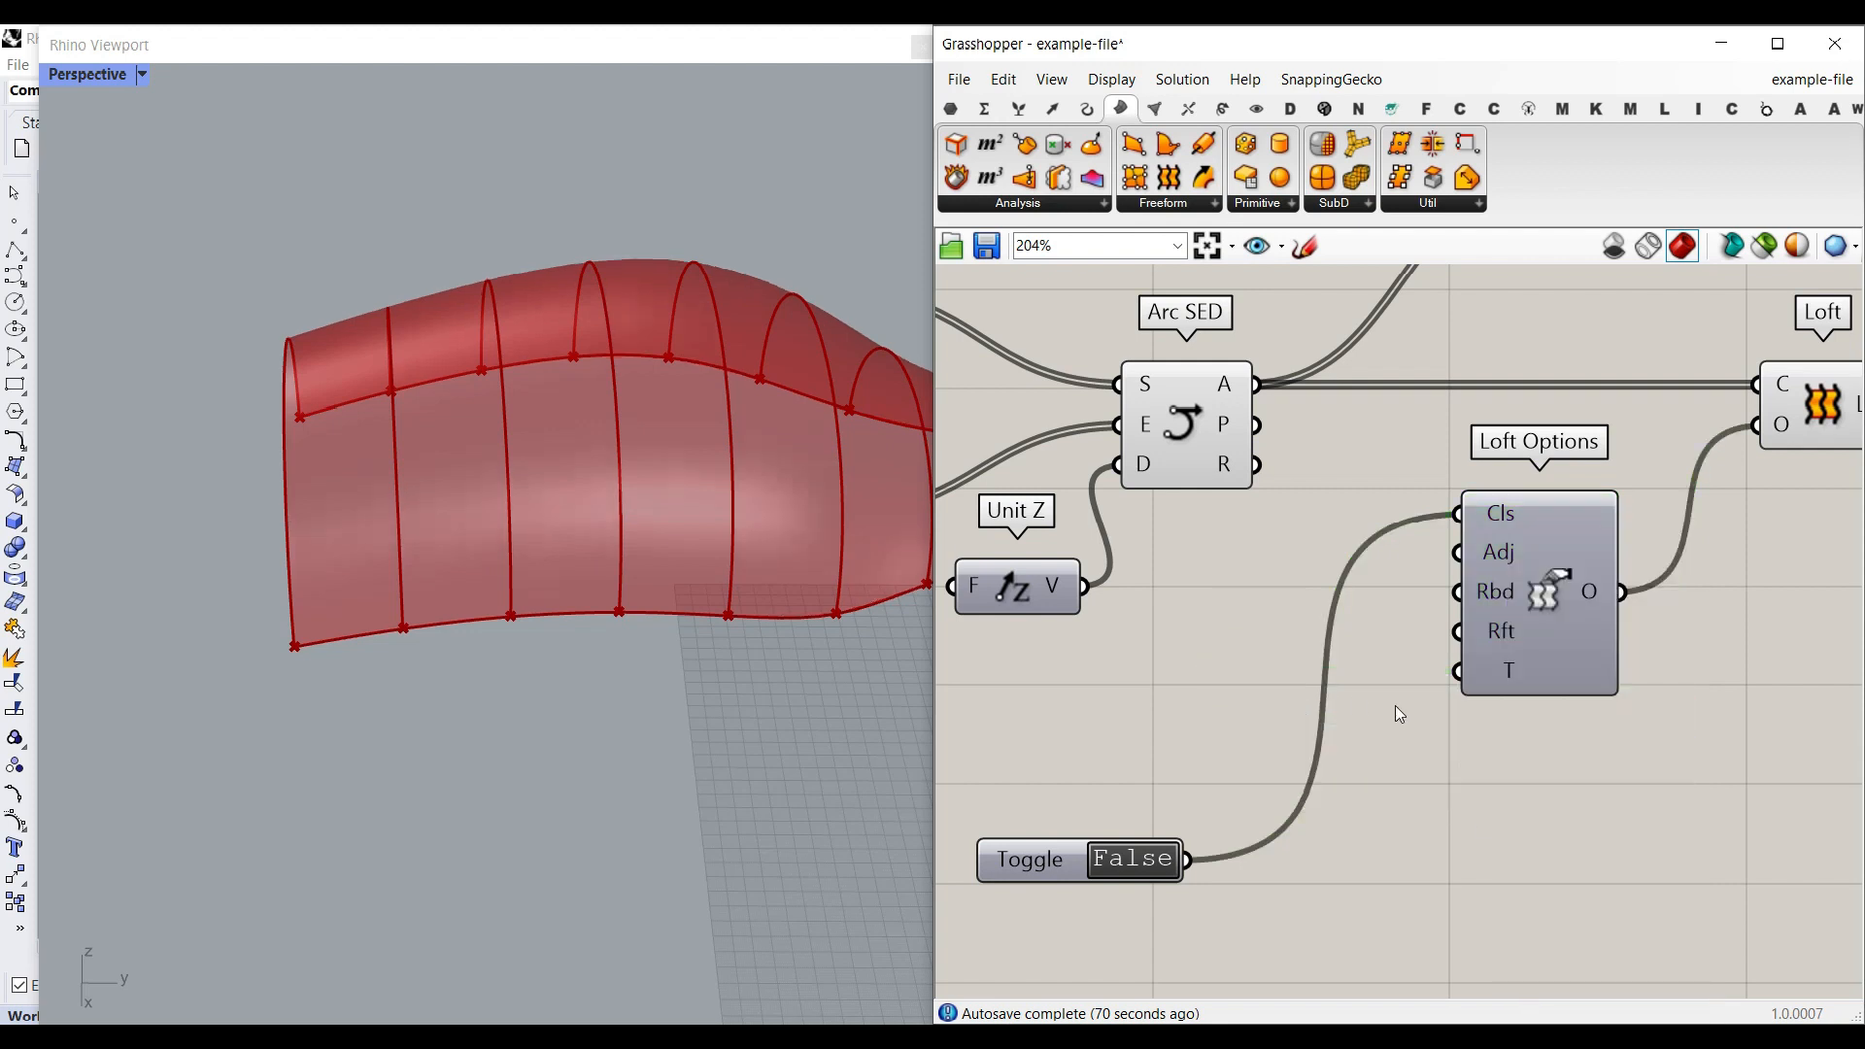
pyautogui.rightClick(1496, 675)
pyautogui.click(1559, 871)
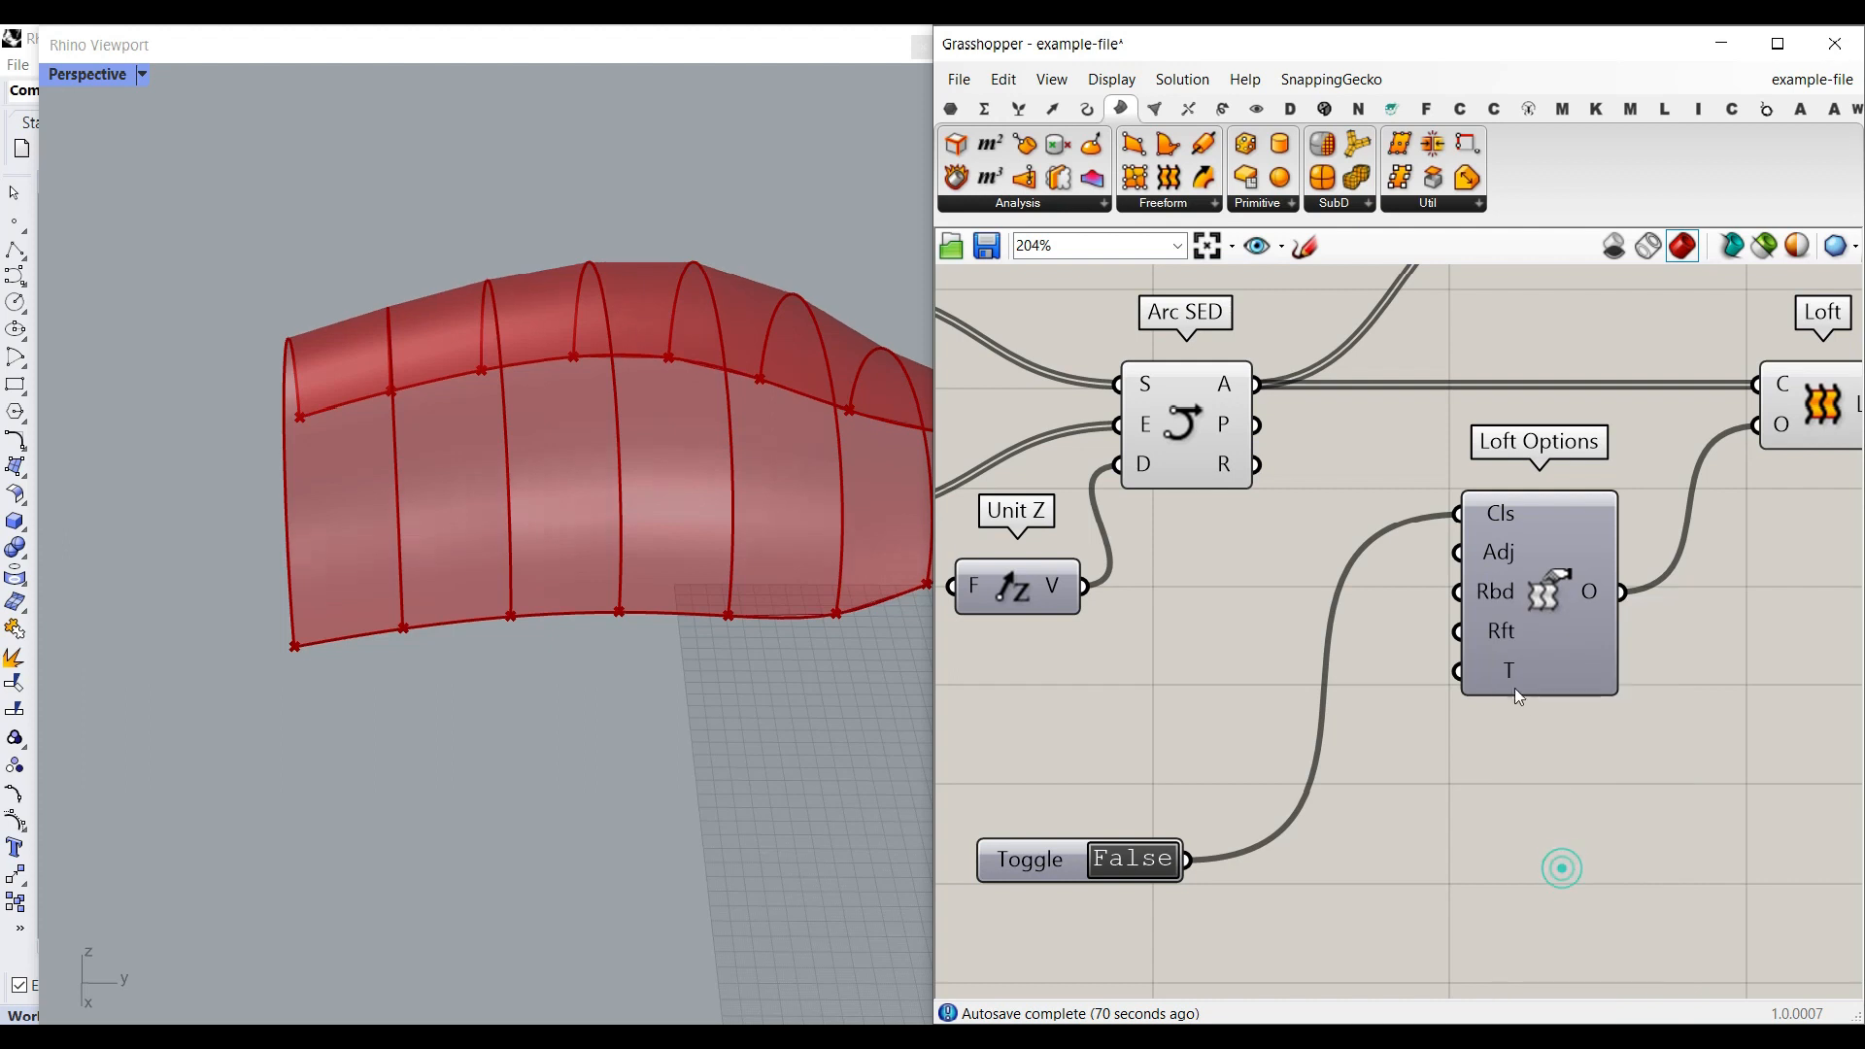
# Clear the values of the Loft Options T input and set it to Straight again.
pyautogui.rightClick(1501, 672)
pyautogui.click(1559, 928)
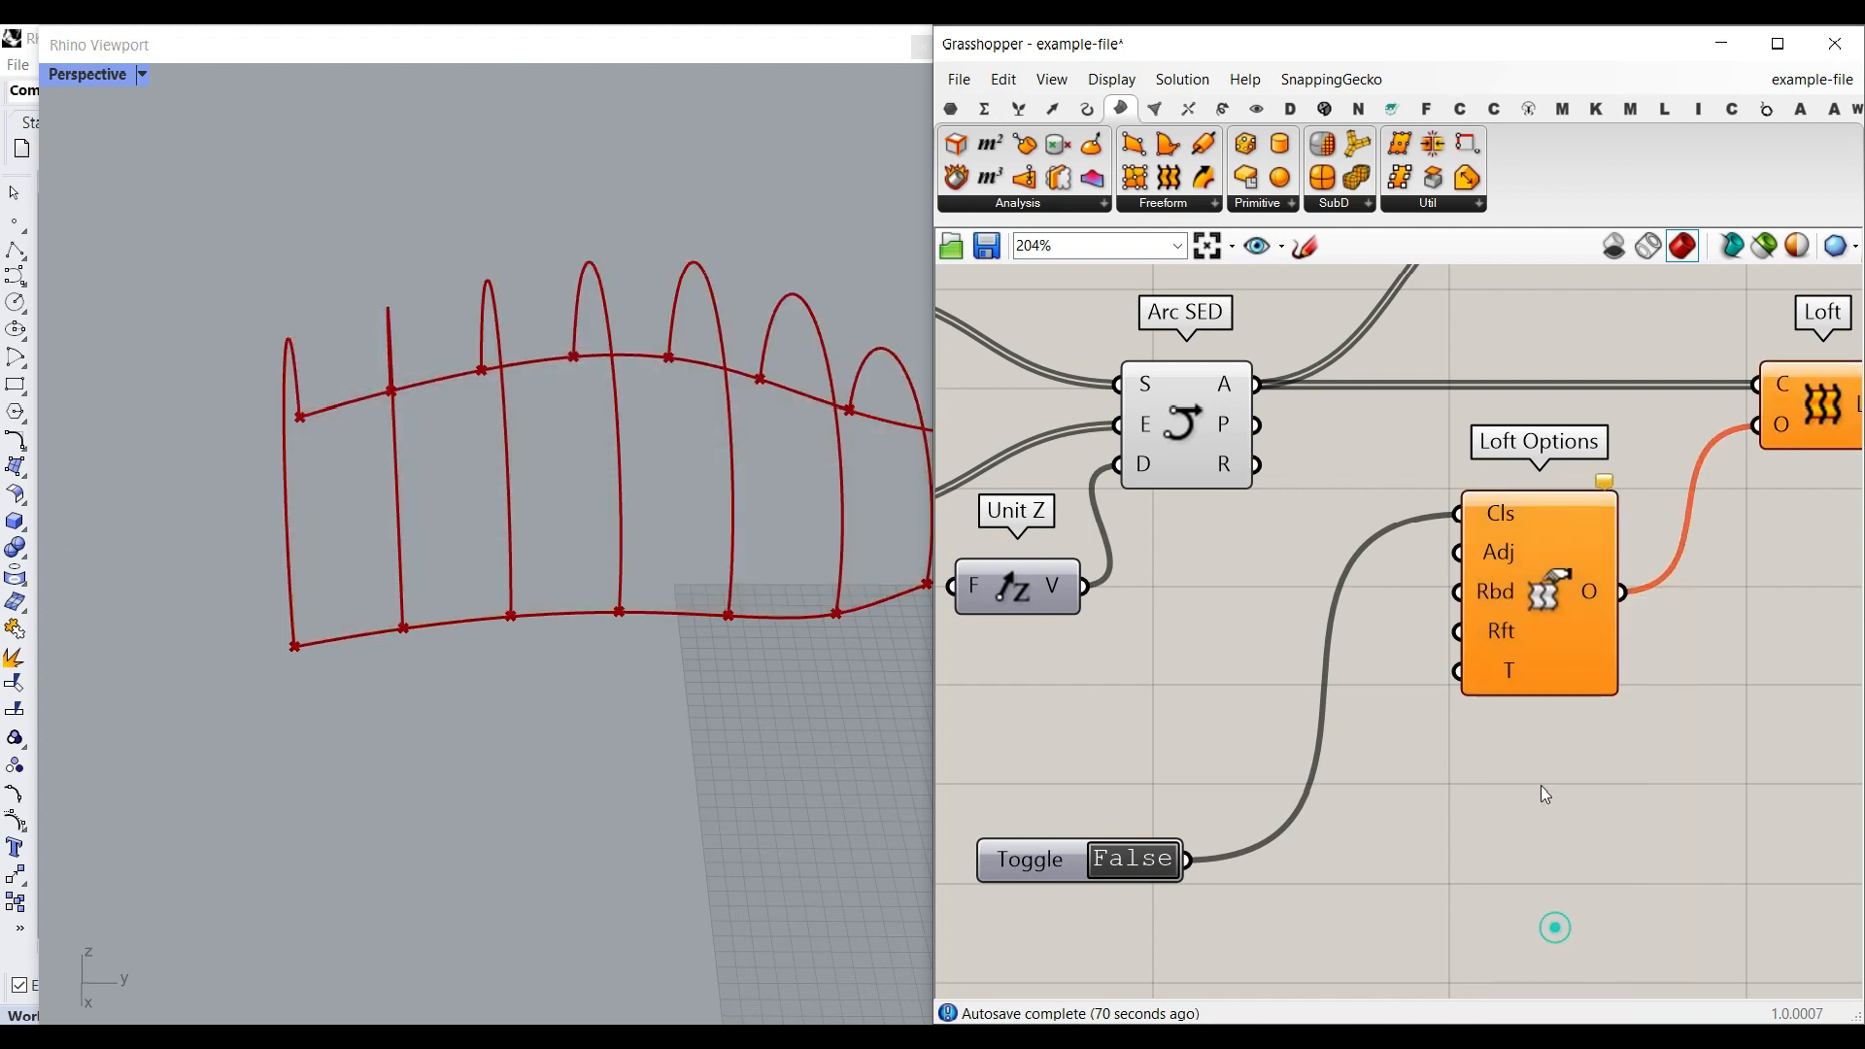
pyautogui.rightClick(1500, 668)
pyautogui.click(1561, 871)
# Extract the Loft Options T input as a separate Type parameter and move it farther from the component.
pyautogui.rightClick(1501, 670)
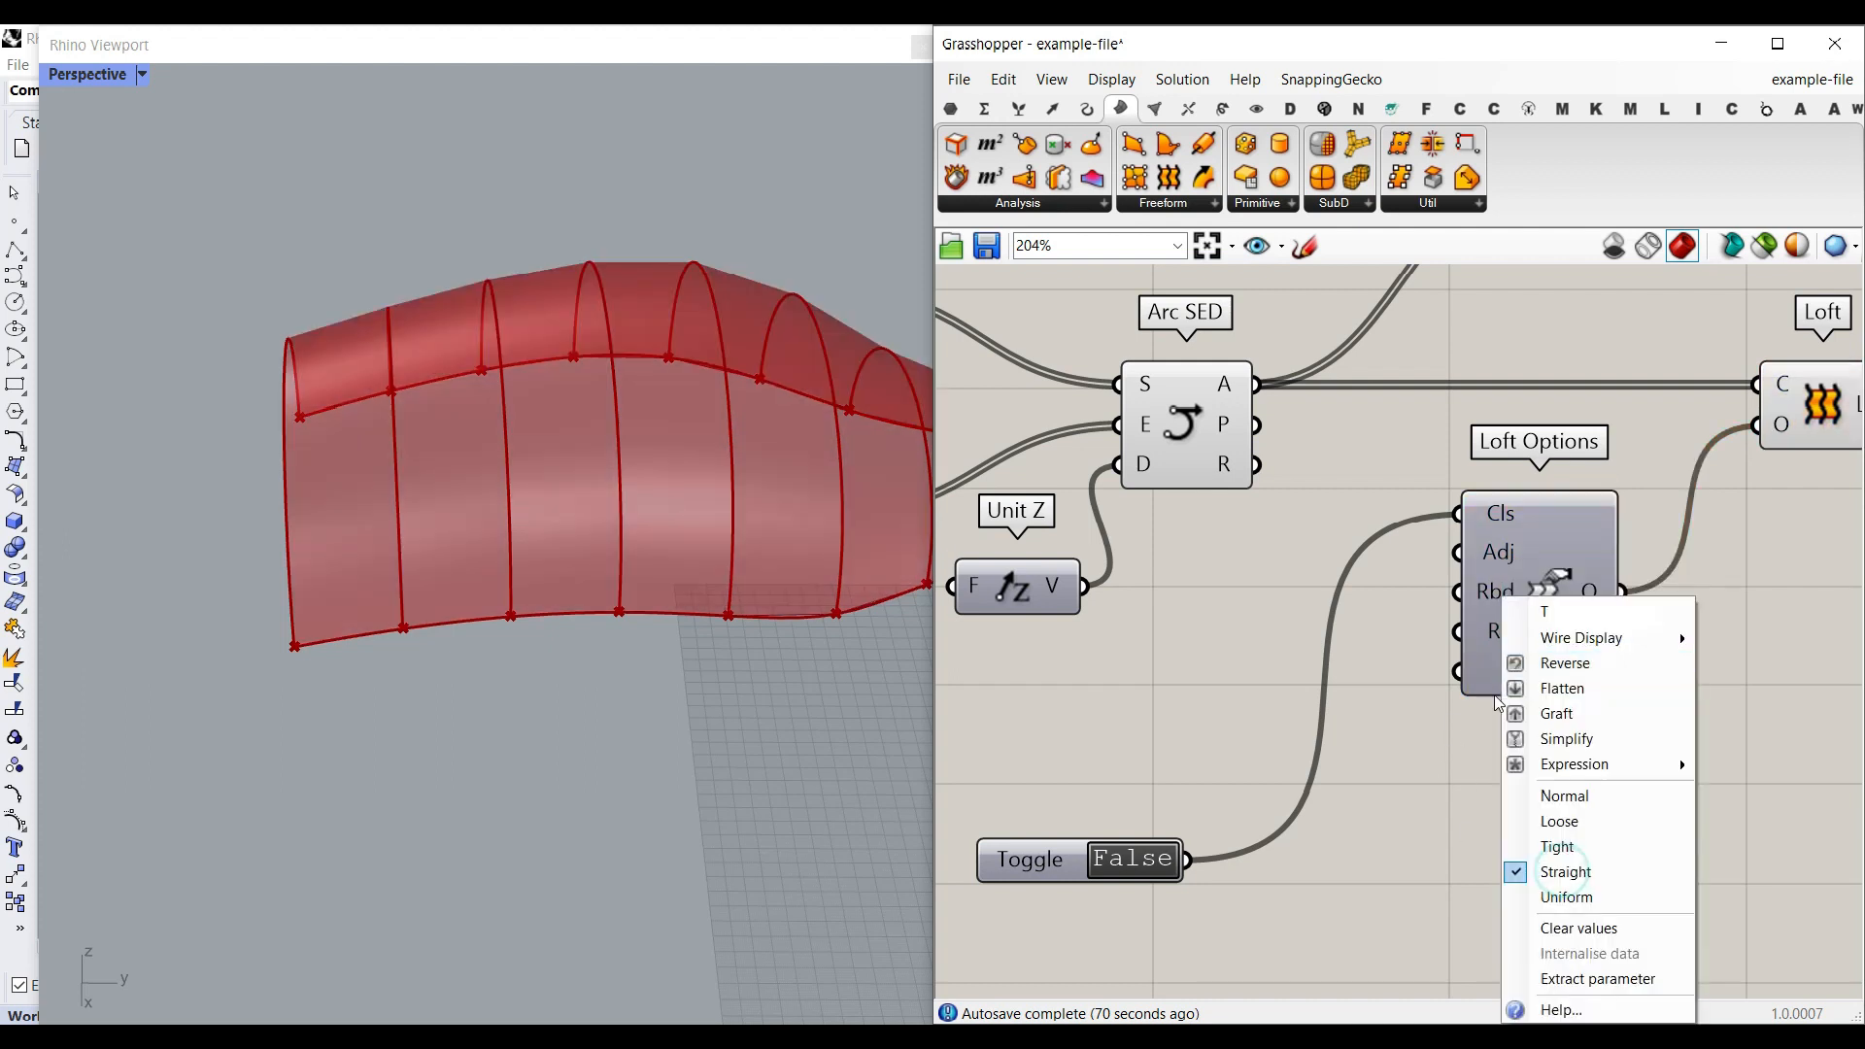
pyautogui.click(1545, 979)
pyautogui.moveTo(1269, 680); pyautogui.dragTo(1220, 682)
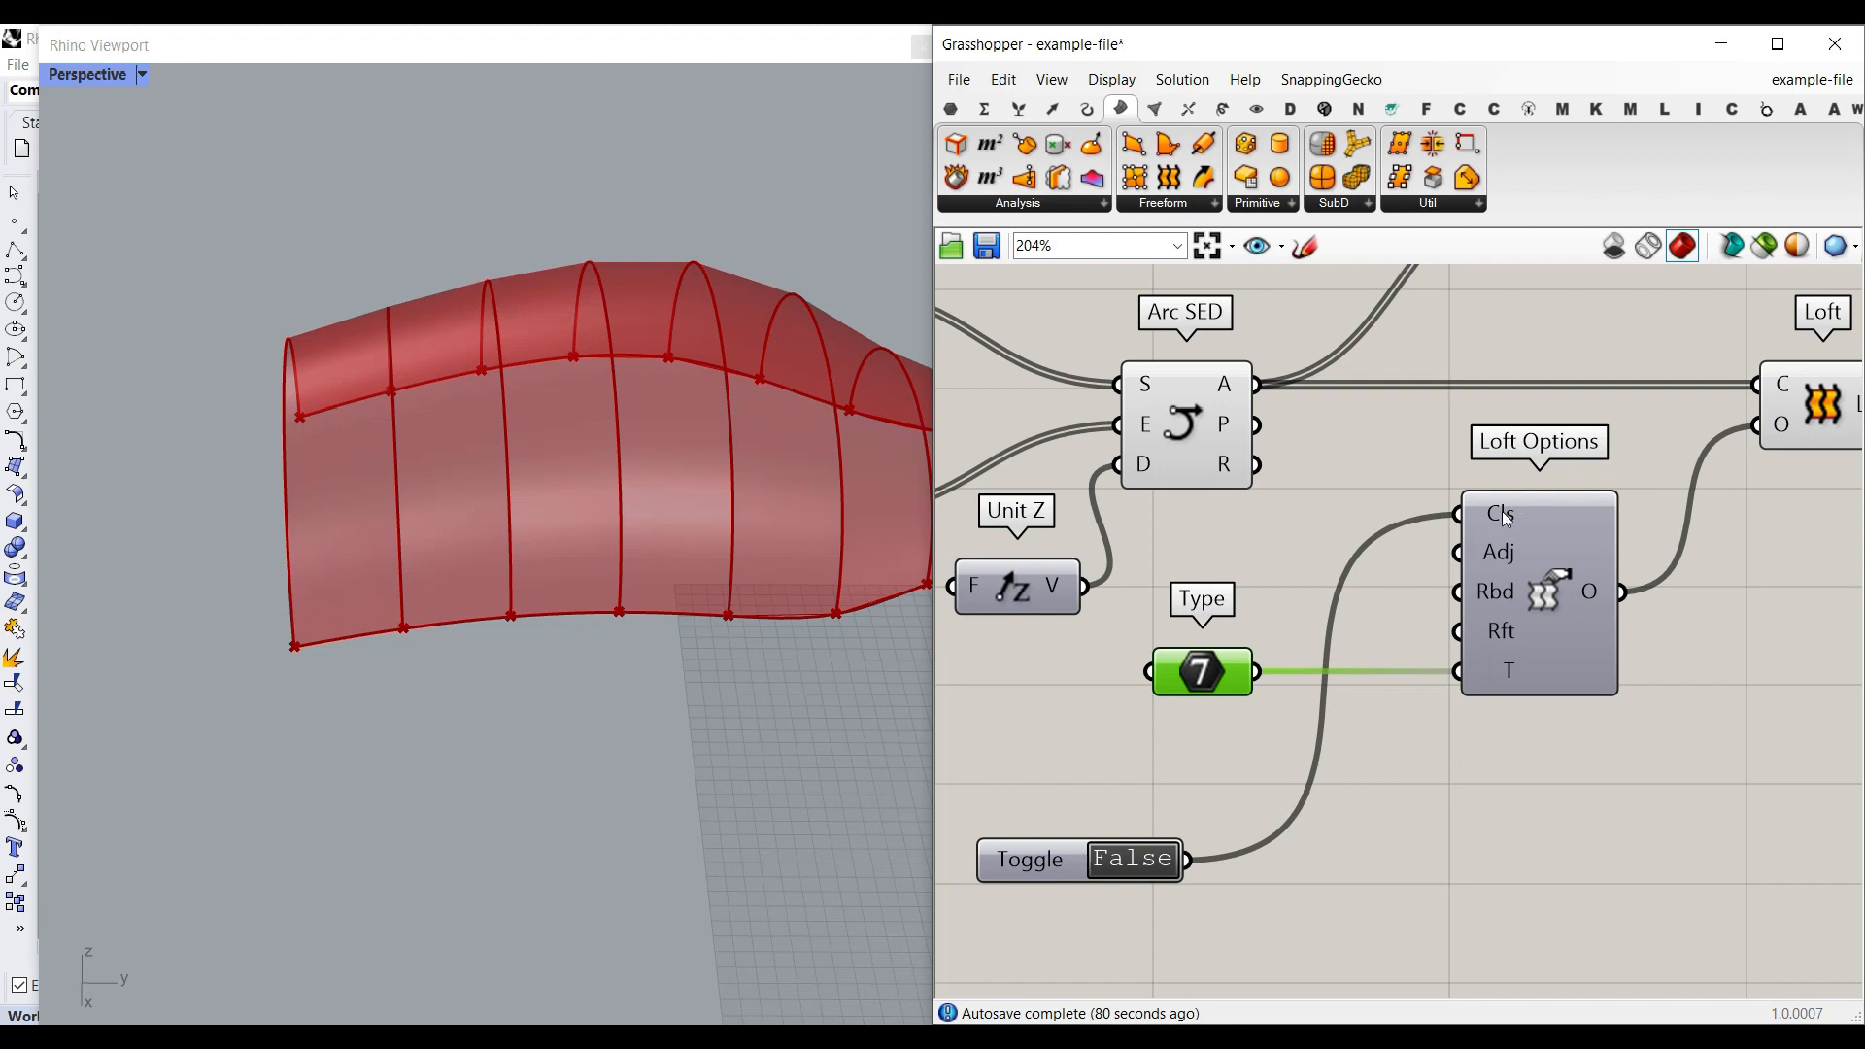
# Switch the toggle feeding the Loft Options Cls input to True, examine the closed loft, and switch it back to False.
pyautogui.moveTo(1502, 511)
pyautogui.scroll(-8, 479, 571)
pyautogui.moveTo(621, 598); pyautogui.dragTo(695, 639, button='right')
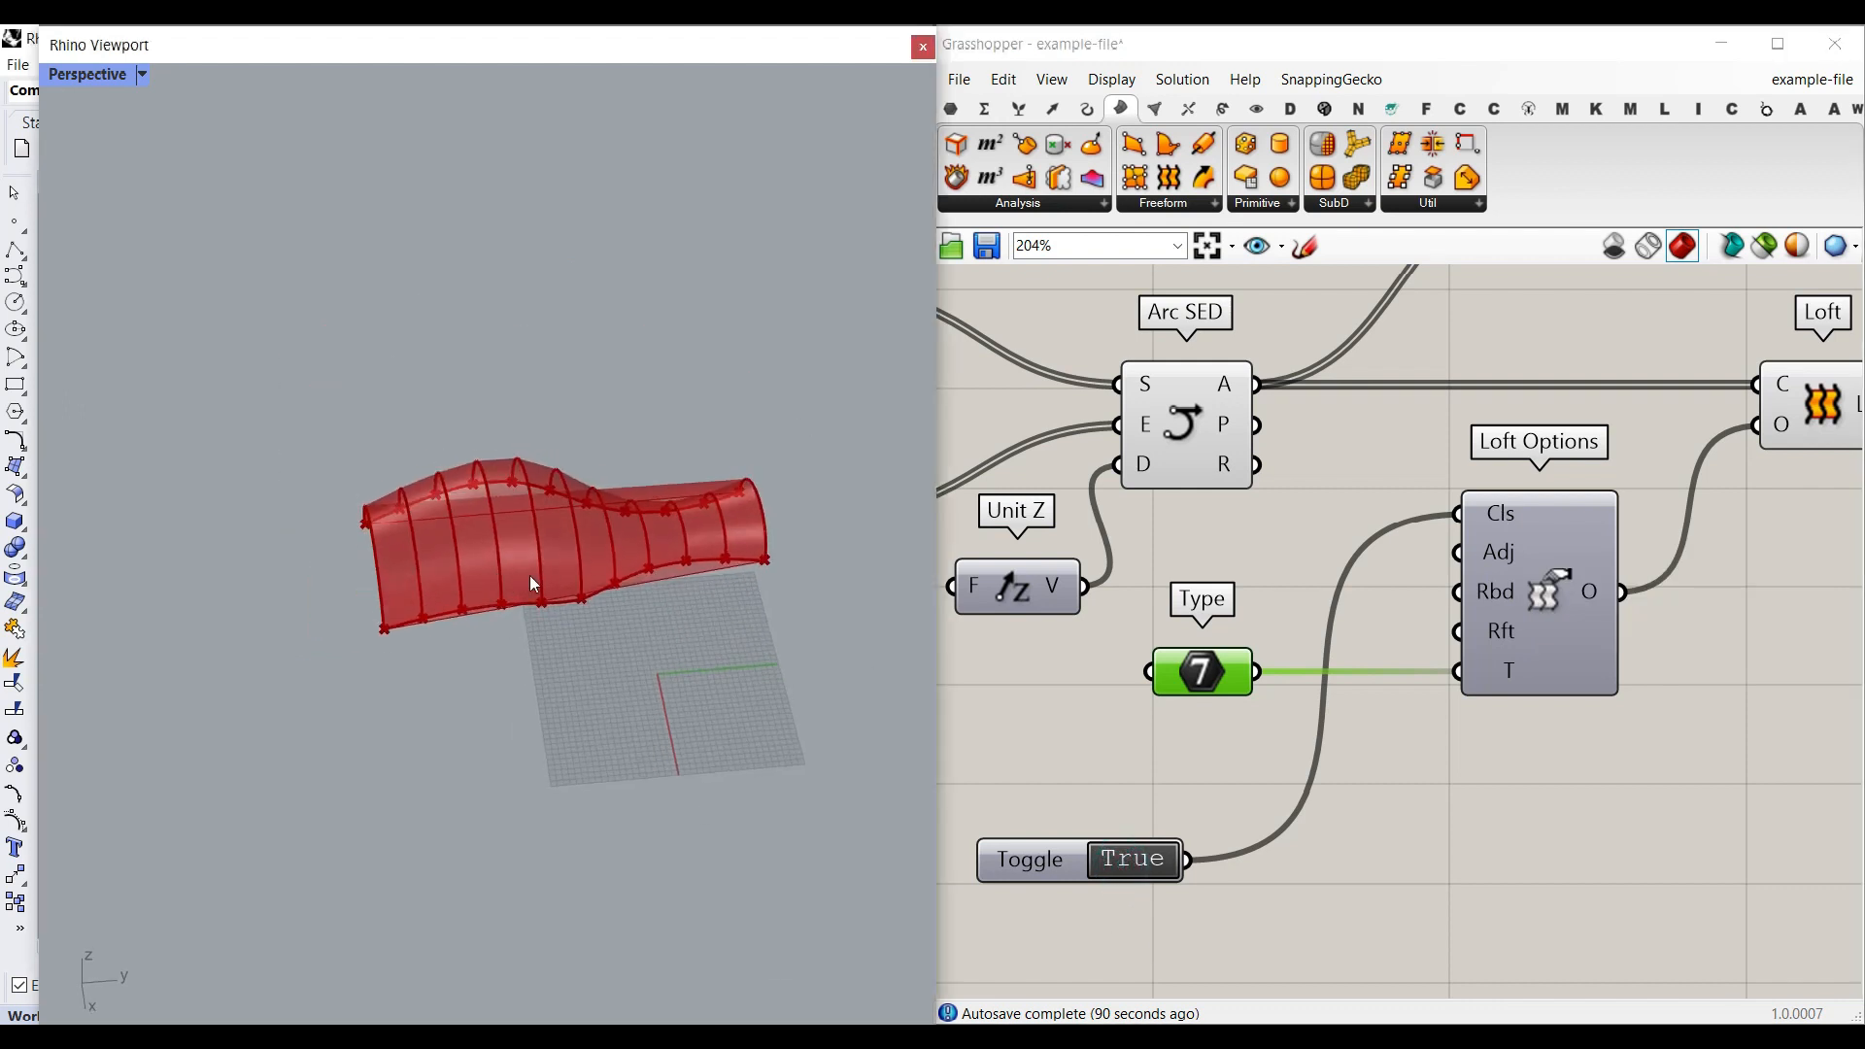
pyautogui.doubleClick(1107, 857)
# Bake the Loft result with the default attributes and move the baked surface away from the preview.
pyautogui.moveTo(1598, 546); pyautogui.dragTo(1297, 604, button='right')
pyautogui.moveTo(1542, 561); pyautogui.dragTo(1322, 571, button='right')
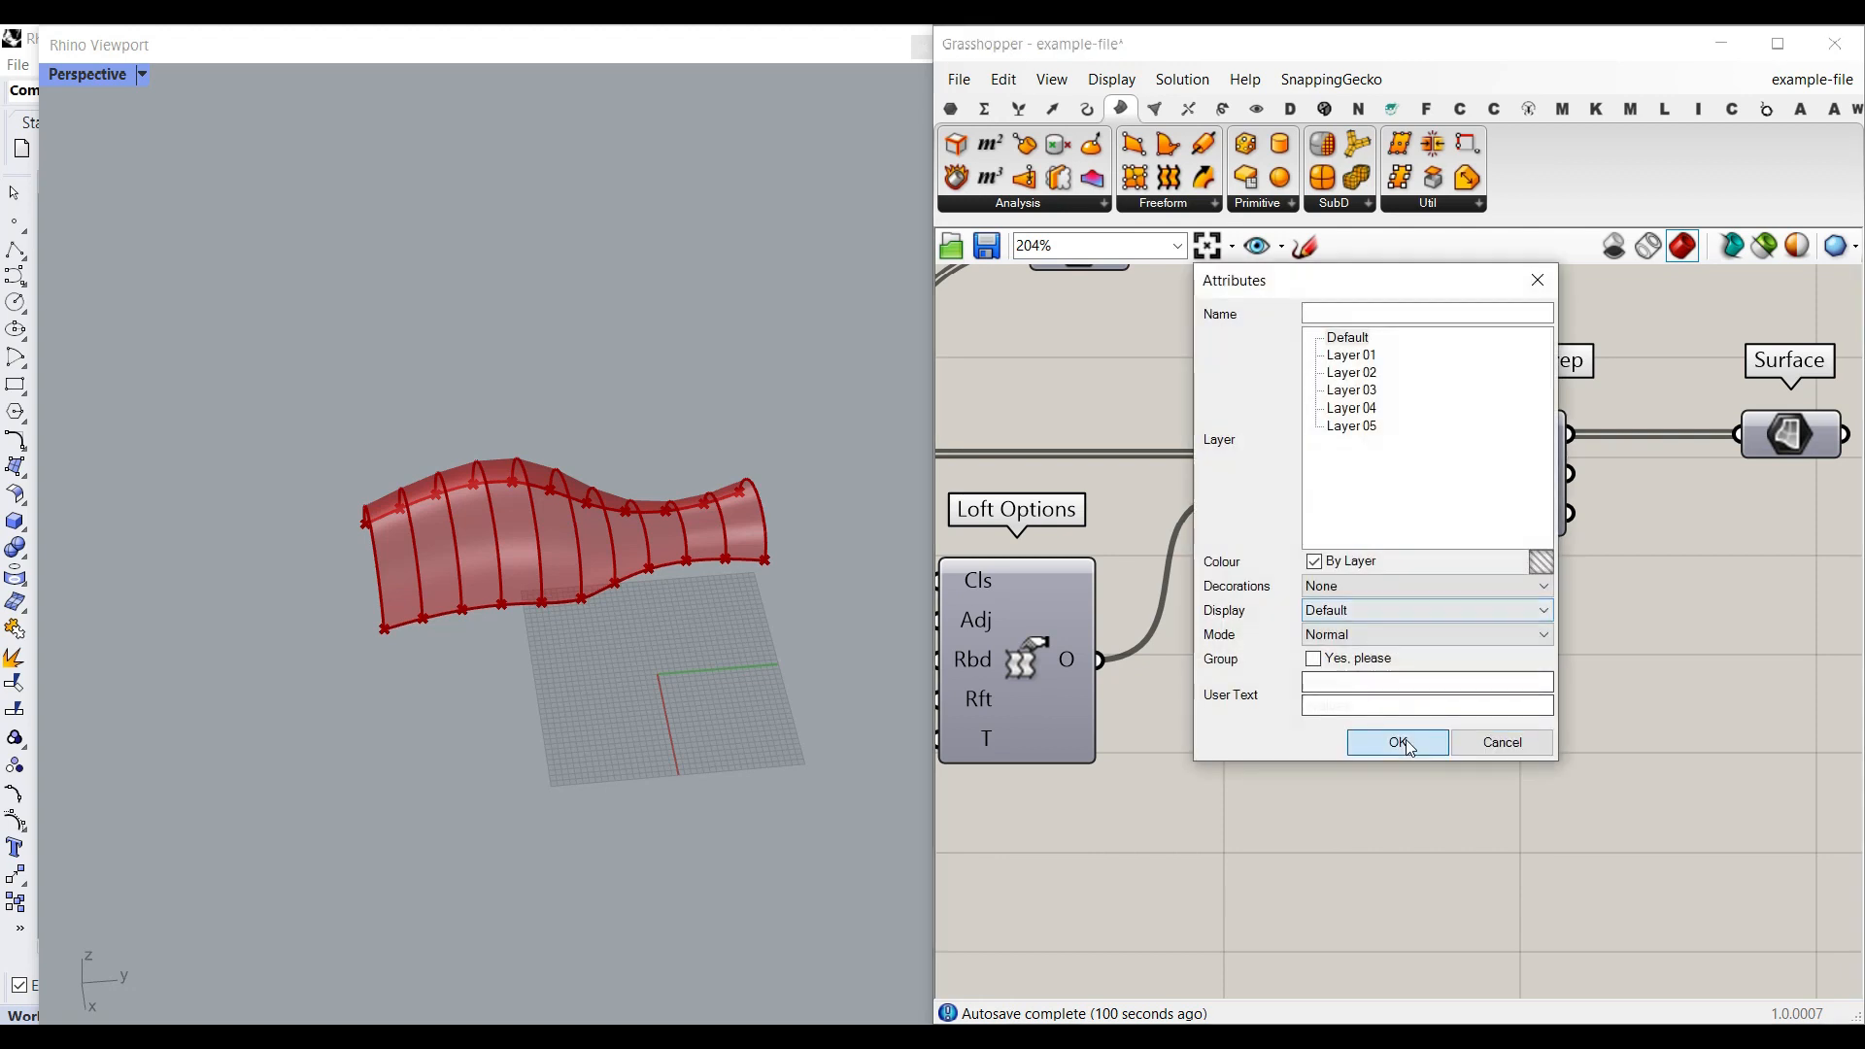
pyautogui.click(1405, 743)
pyautogui.moveTo(503, 563); pyautogui.dragTo(556, 696)
pyautogui.click(651, 835)
pyautogui.scroll(3, 620, 649)
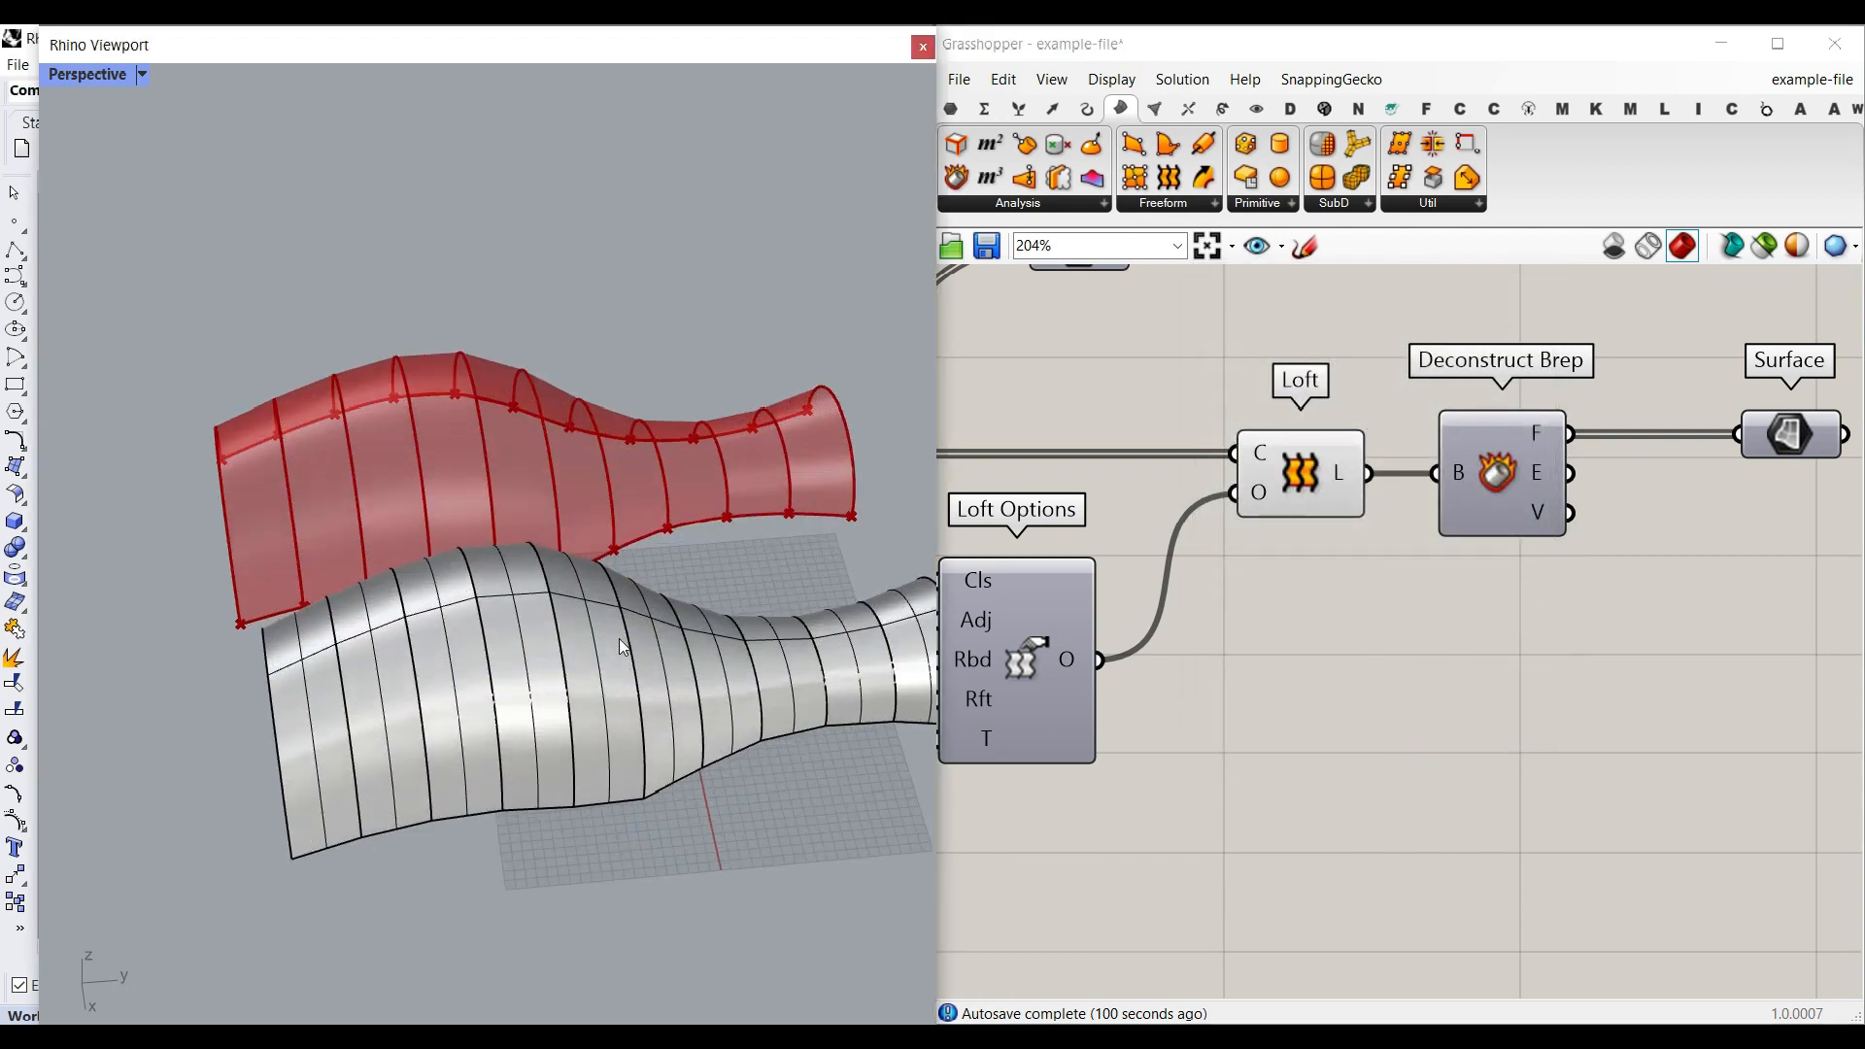
# Delete the baked loft surface.
pyautogui.click(622, 639)
pyautogui.press('Delete')
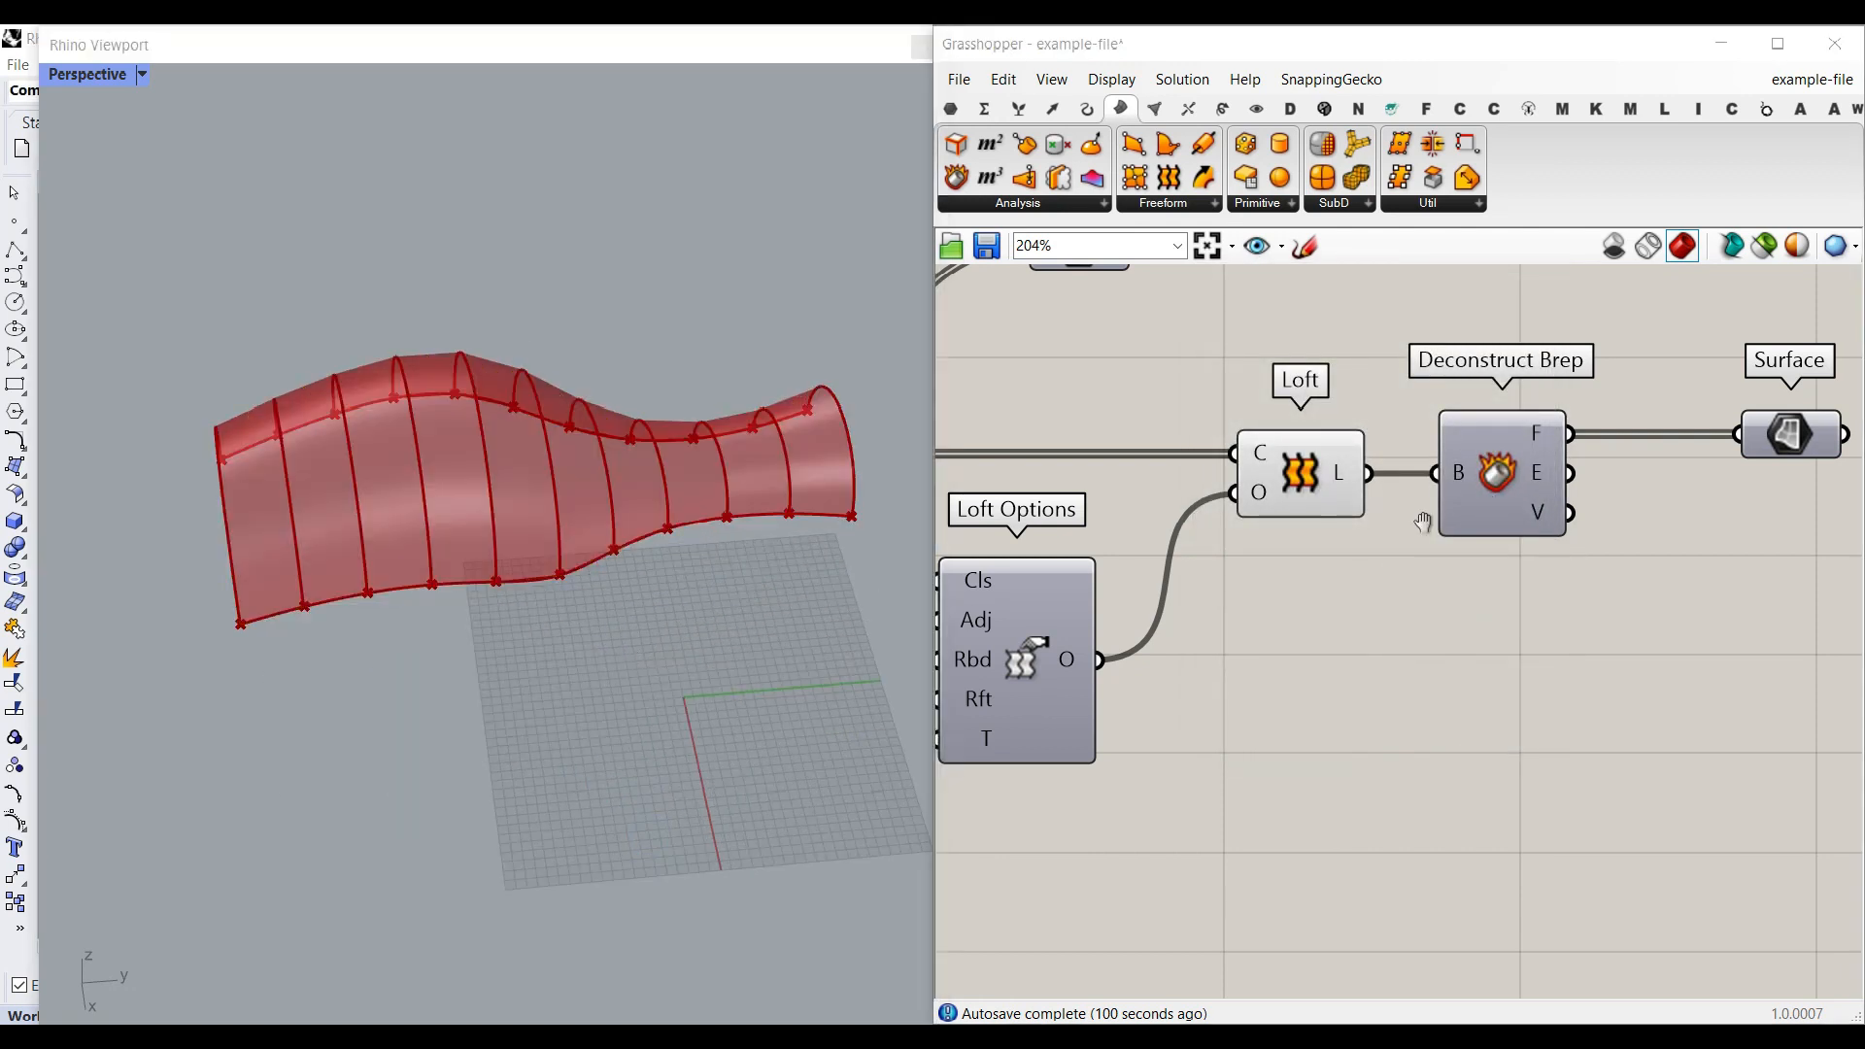
# Turn on the preview of the Surface parameter after Deconstruct Brep.
pyautogui.moveTo(1422, 443); pyautogui.dragTo(1106, 521, button='right')
pyautogui.rightClick(1475, 496)
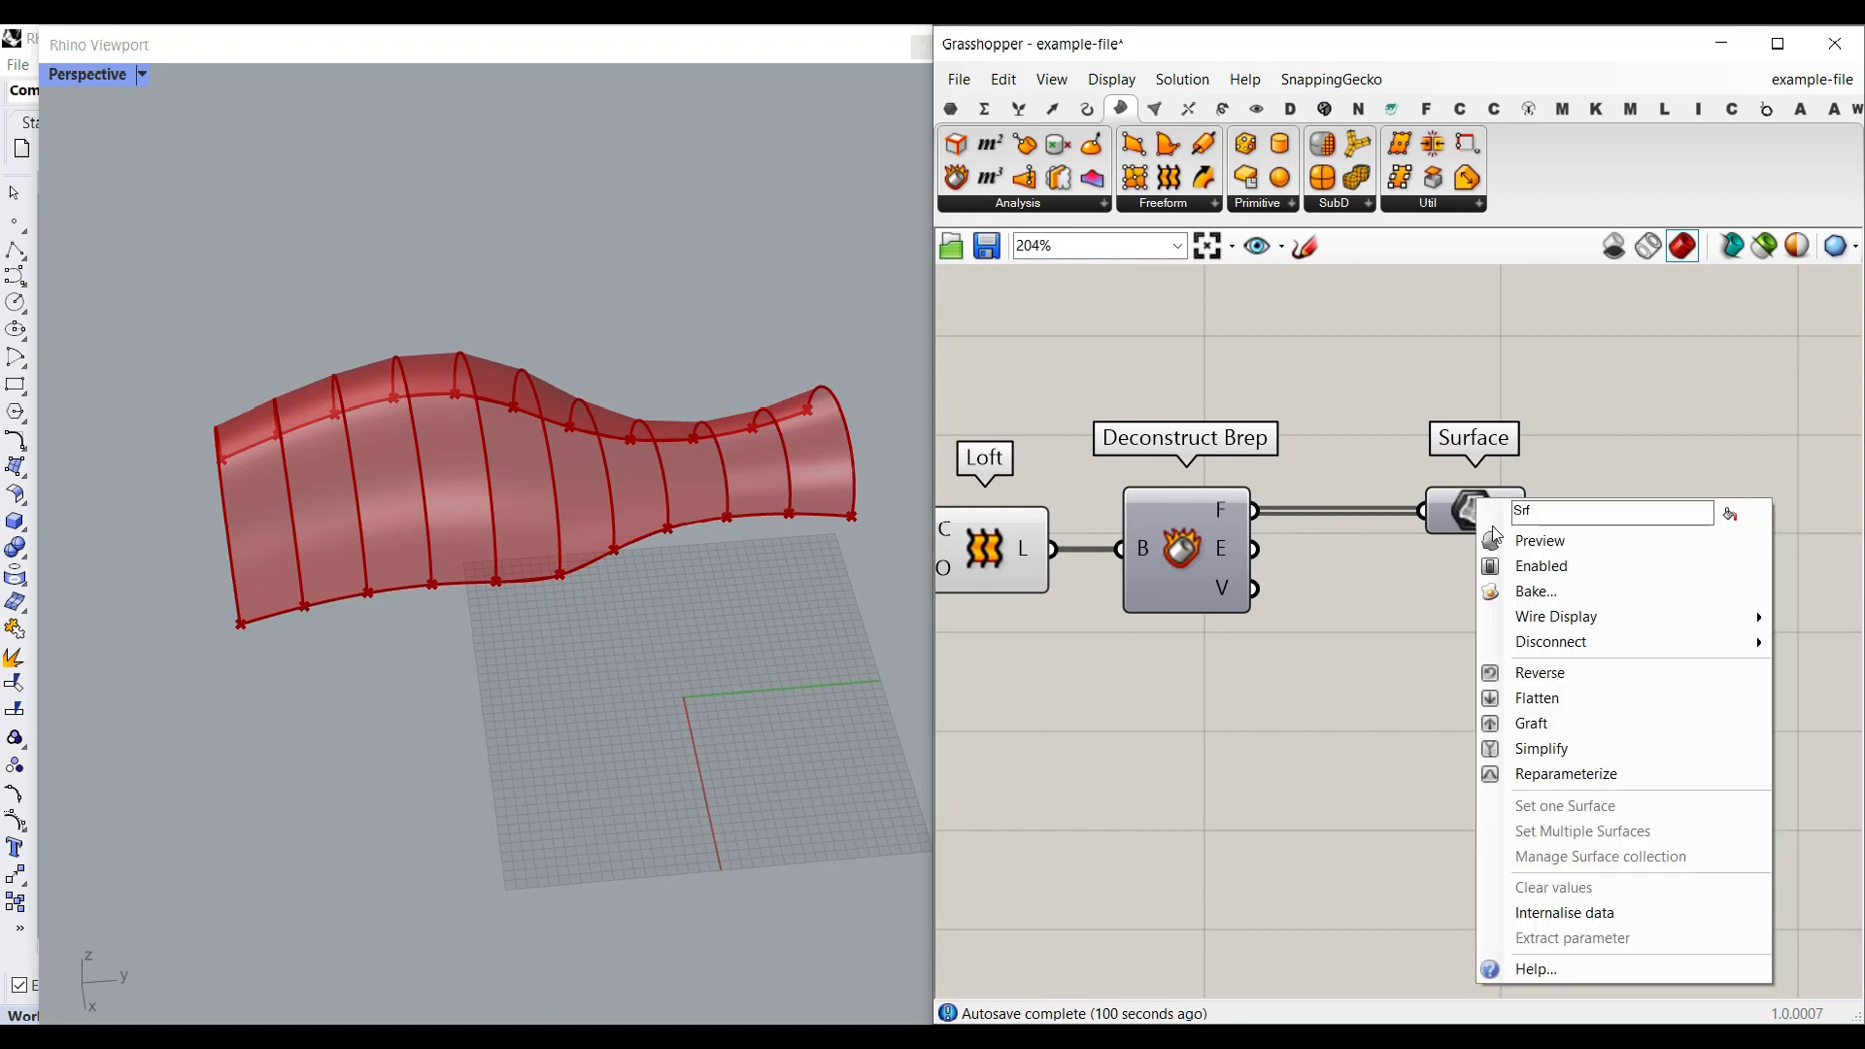
pyautogui.click(1507, 540)
pyautogui.click(1469, 496)
# Move the Curve parameter holding the arcs above the Surface parameter and turn on its preview.
pyautogui.moveTo(1211, 648); pyautogui.dragTo(1676, 623, button='right')
pyautogui.scroll(-2, 1676, 623)
pyautogui.moveTo(1710, 730); pyautogui.dragTo(1169, 417)
pyautogui.rightClick(1181, 418)
pyautogui.click(1478, 478)
pyautogui.moveTo(1478, 478); pyautogui.dragTo(1118, 529, button='right')
pyautogui.moveTo(1004, 437); pyautogui.dragTo(1533, 475)
pyautogui.scroll(3, 1555, 558)
pyautogui.rightClick(1512, 434)
pyautogui.click(1550, 469)
pyautogui.click(1515, 425)
# Bake the faces collected in the Surface parameter.
pyautogui.click(1493, 594)
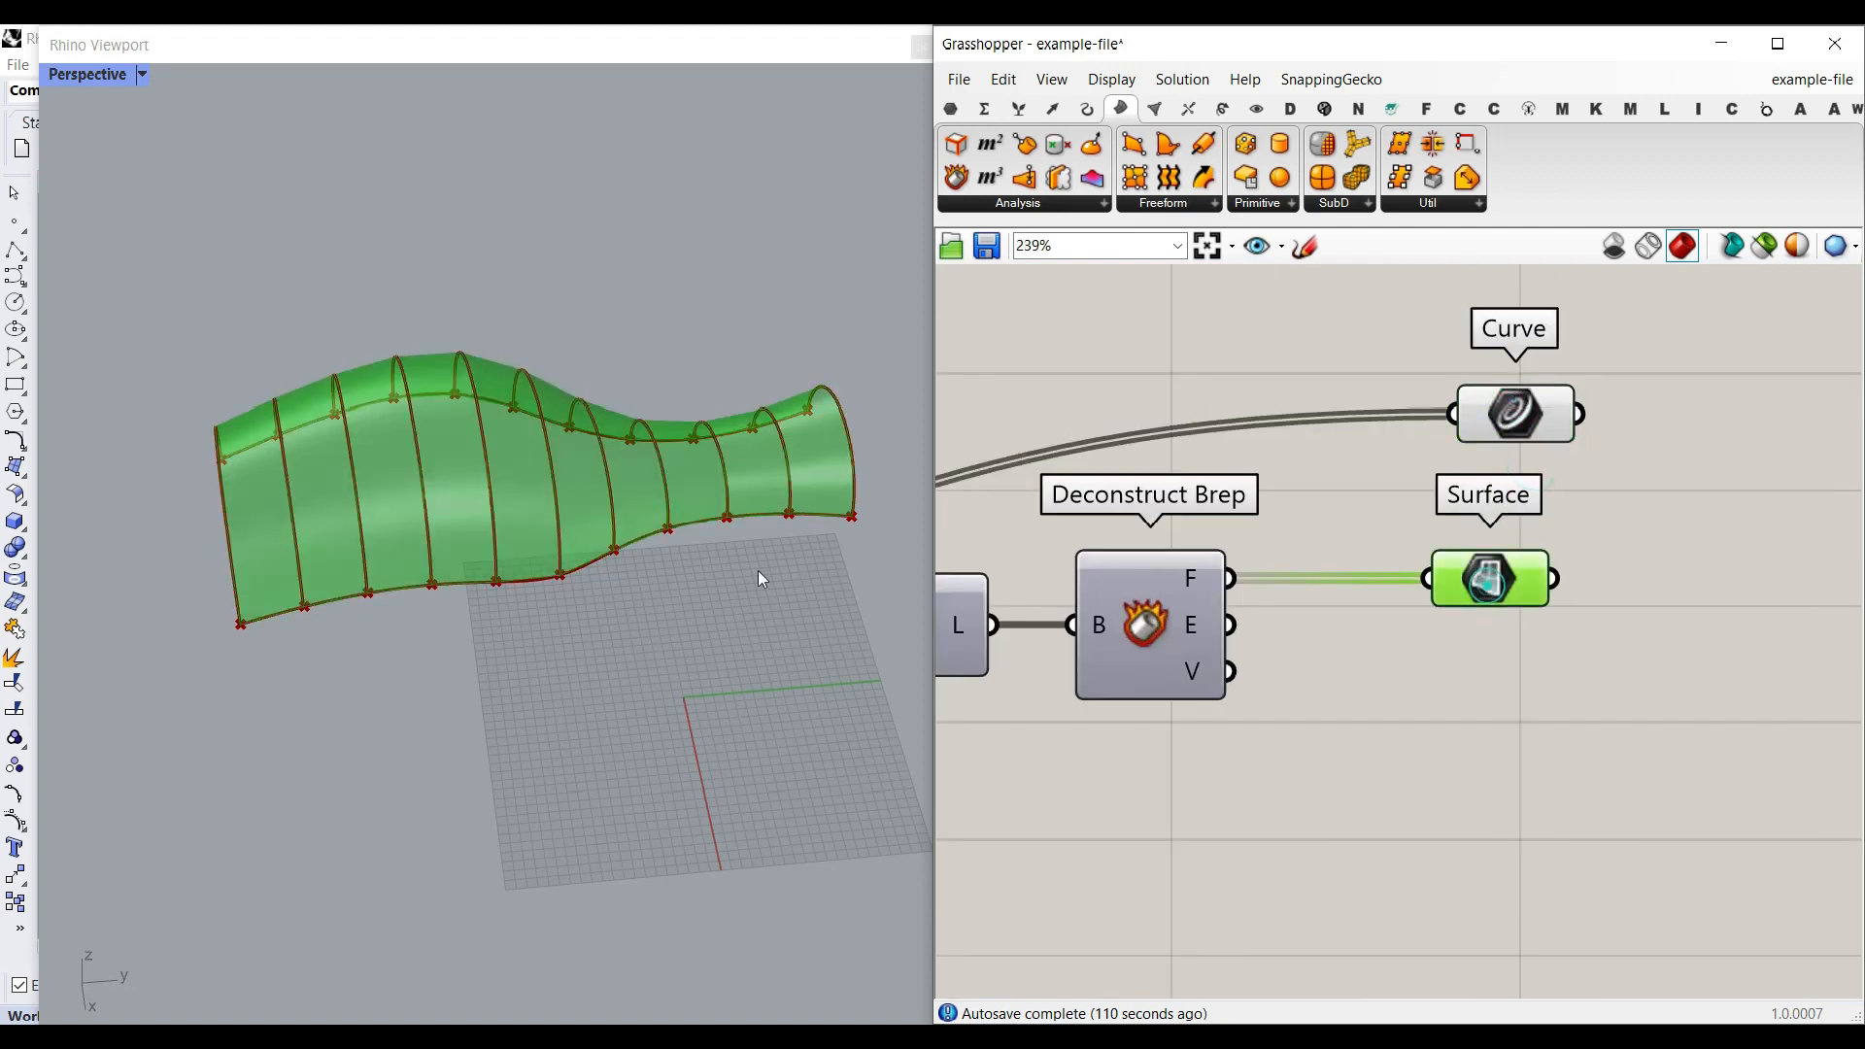
pyautogui.rightClick(1493, 590)
pyautogui.click(1547, 632)
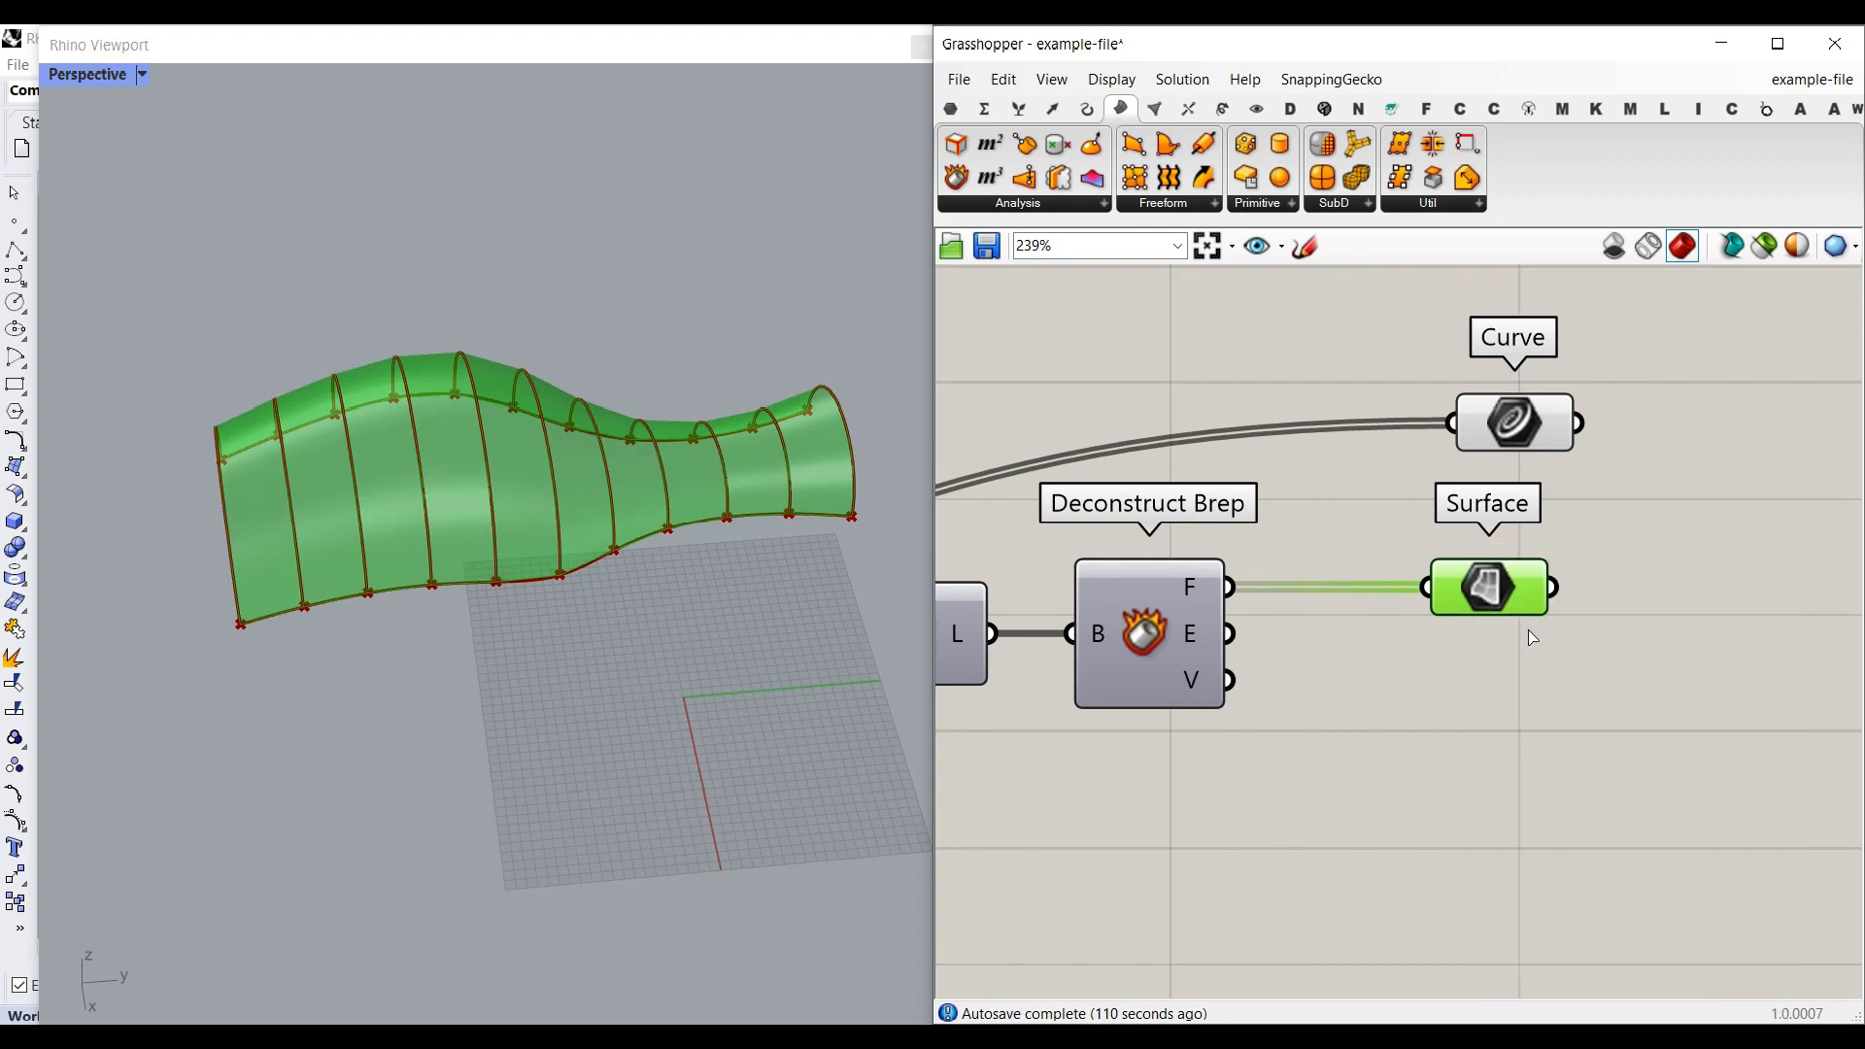
pyautogui.click(1549, 843)
# Select individual baked strips and inspect them up close as separate surfaces.
pyautogui.click(265, 553)
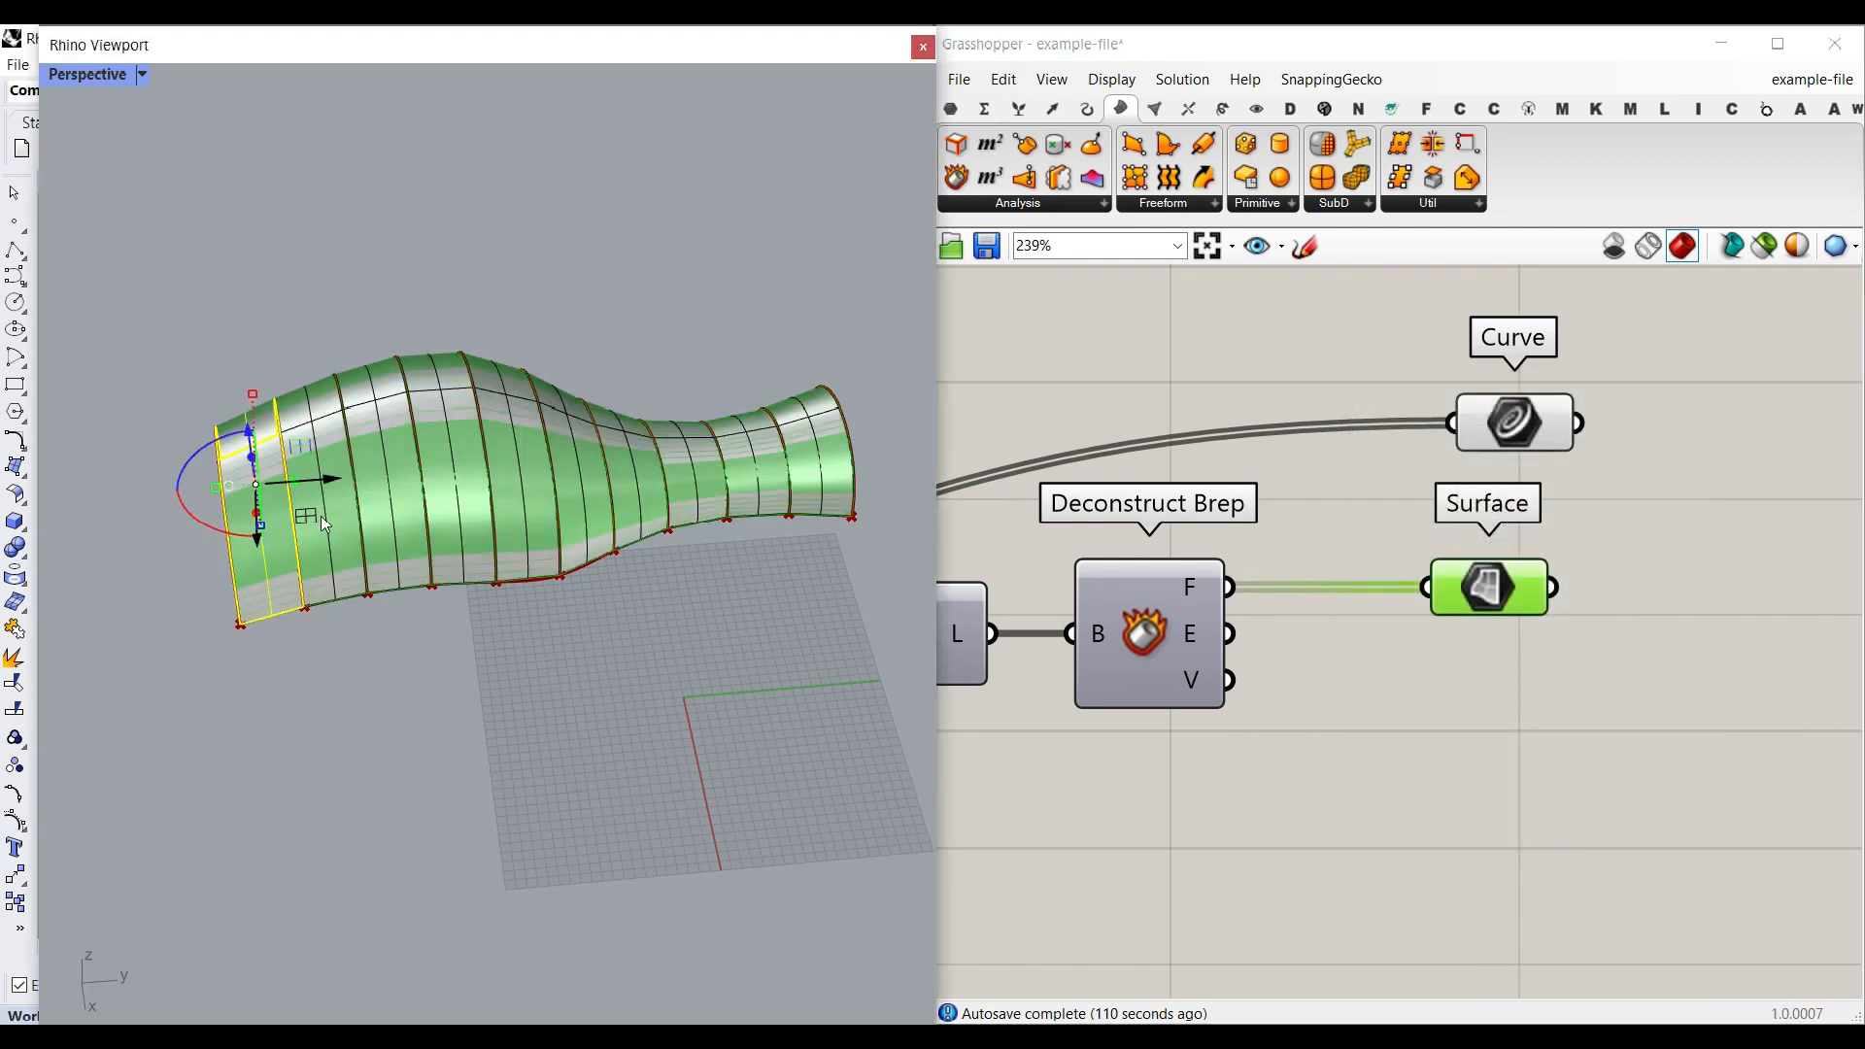
pyautogui.click(404, 527)
pyautogui.scroll(5, 533, 523)
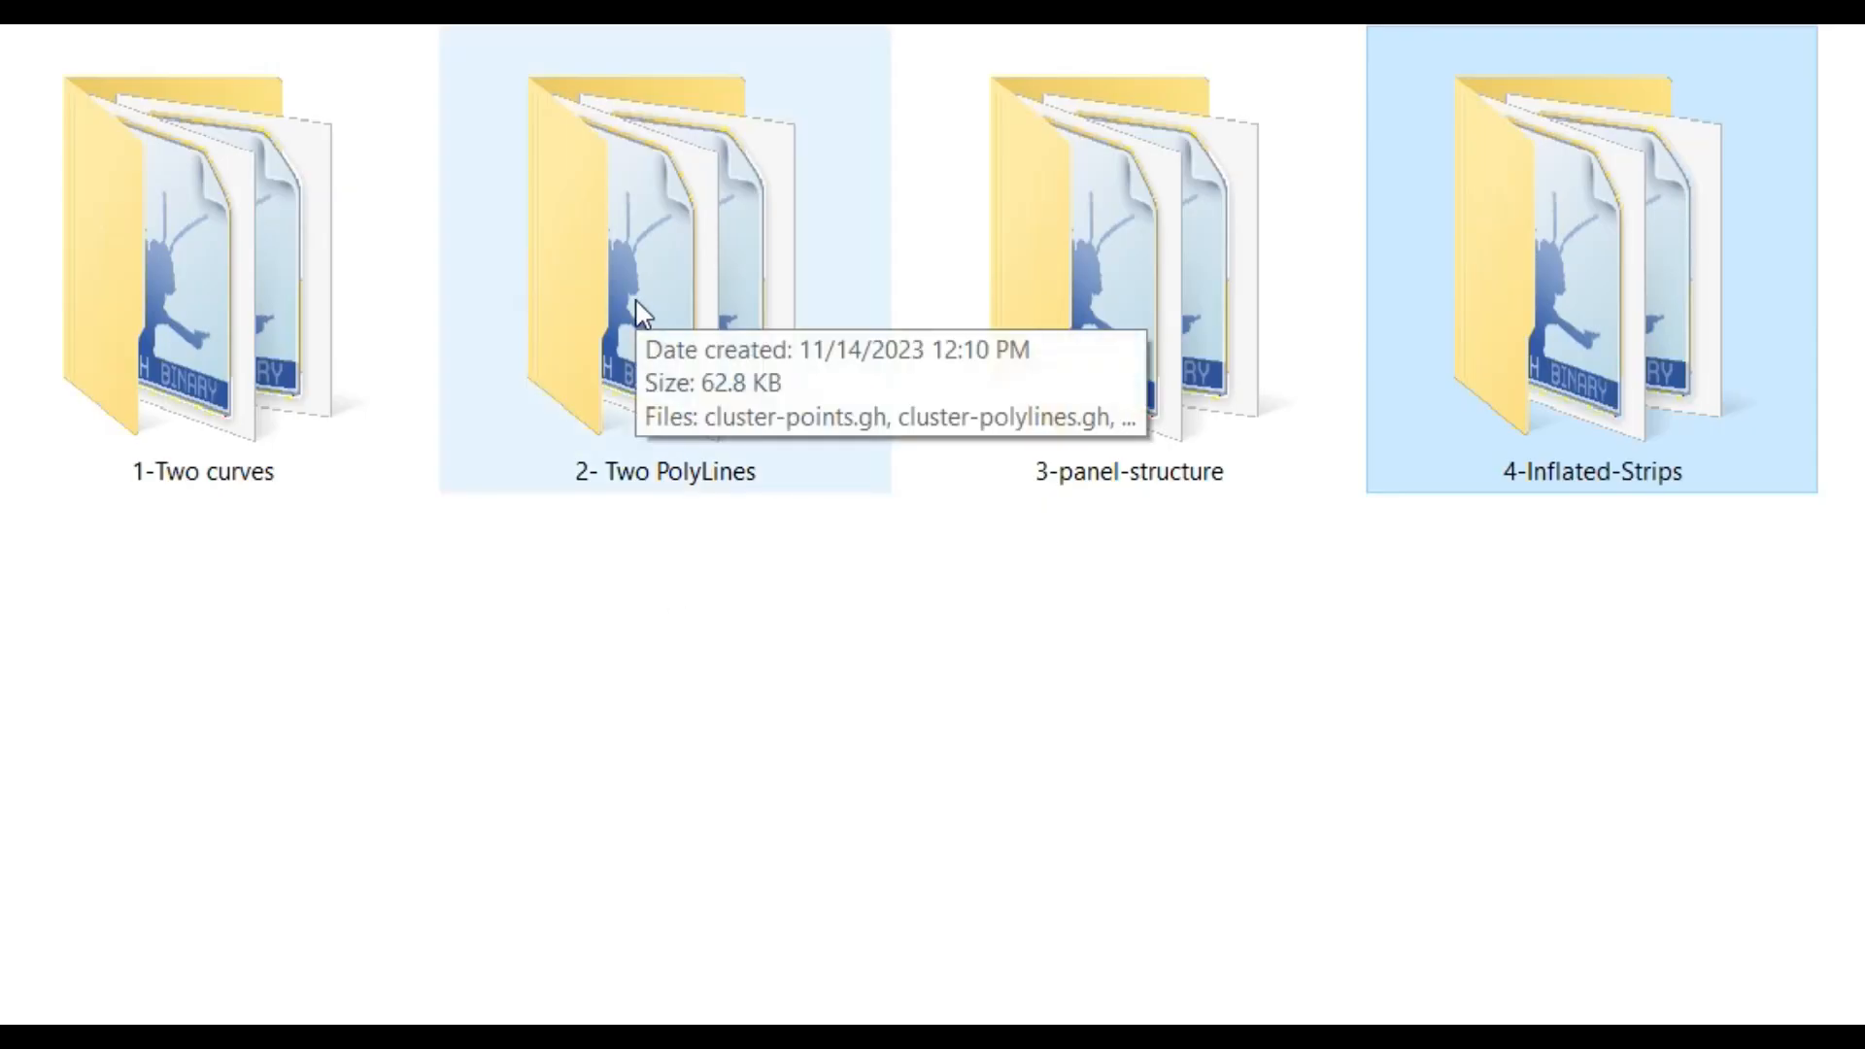
# Switch to File Explorer, open the "2- Two PolyLines" folder and load its cluster-points.gh definition.
pyautogui.doubleClick(639, 311)
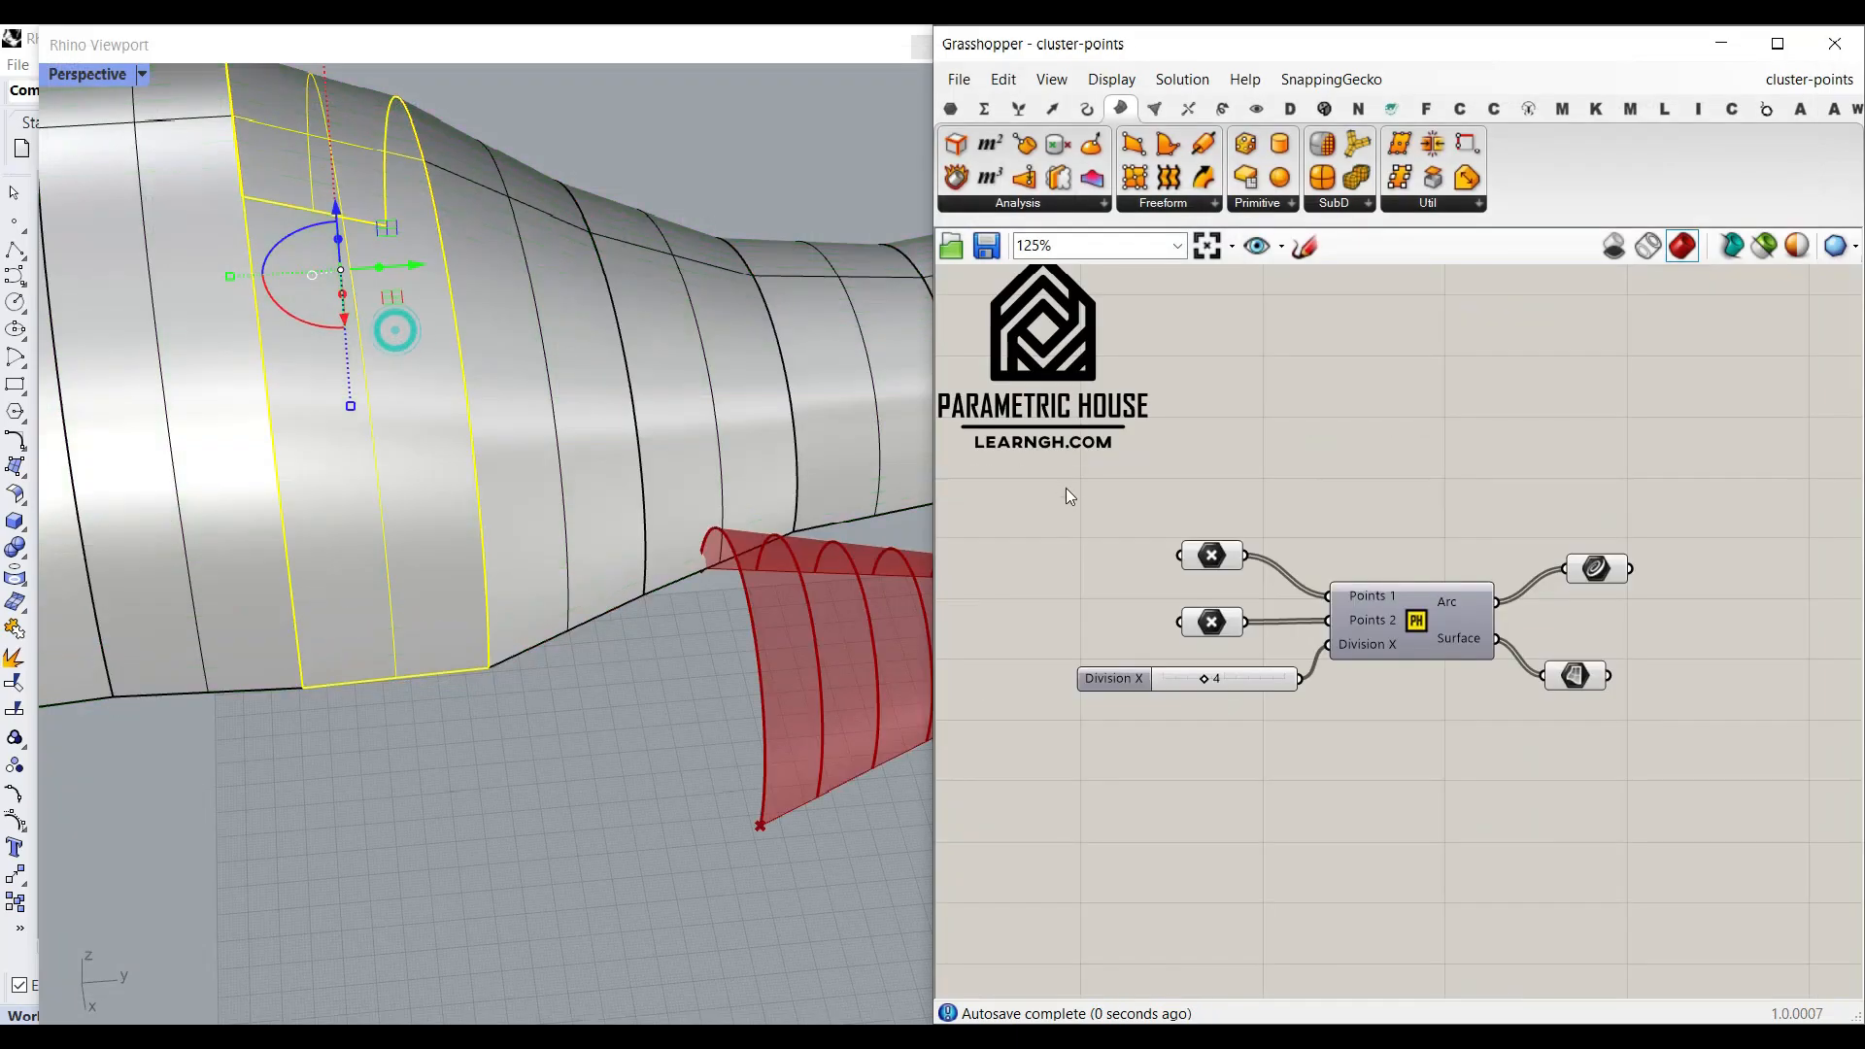
# Delete all the baked strip surfaces from the Rhino viewport.
pyautogui.scroll(-5, 511, 627)
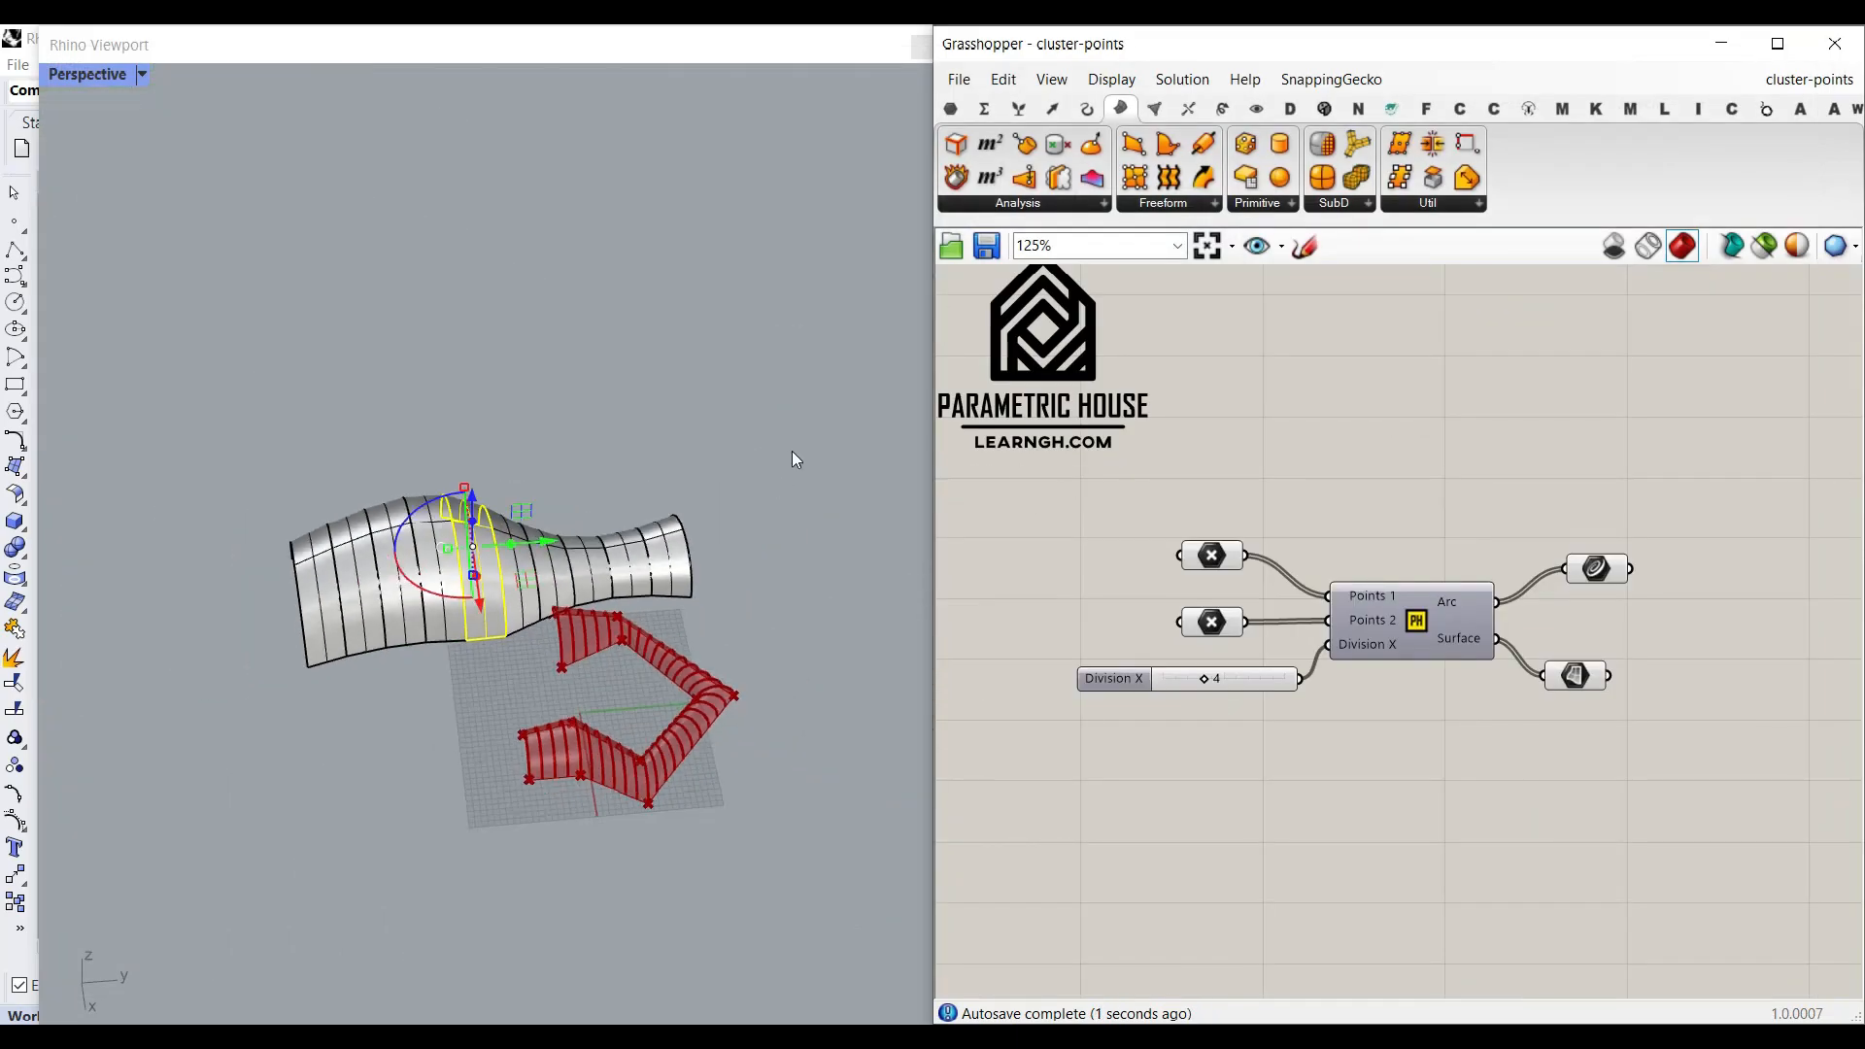
pyautogui.moveTo(789, 453); pyautogui.dragTo(229, 709)
pyautogui.press('Delete')
# Select the Points 1 and Points 2 input parameters to examine which model points each one references.
pyautogui.click(1214, 562)
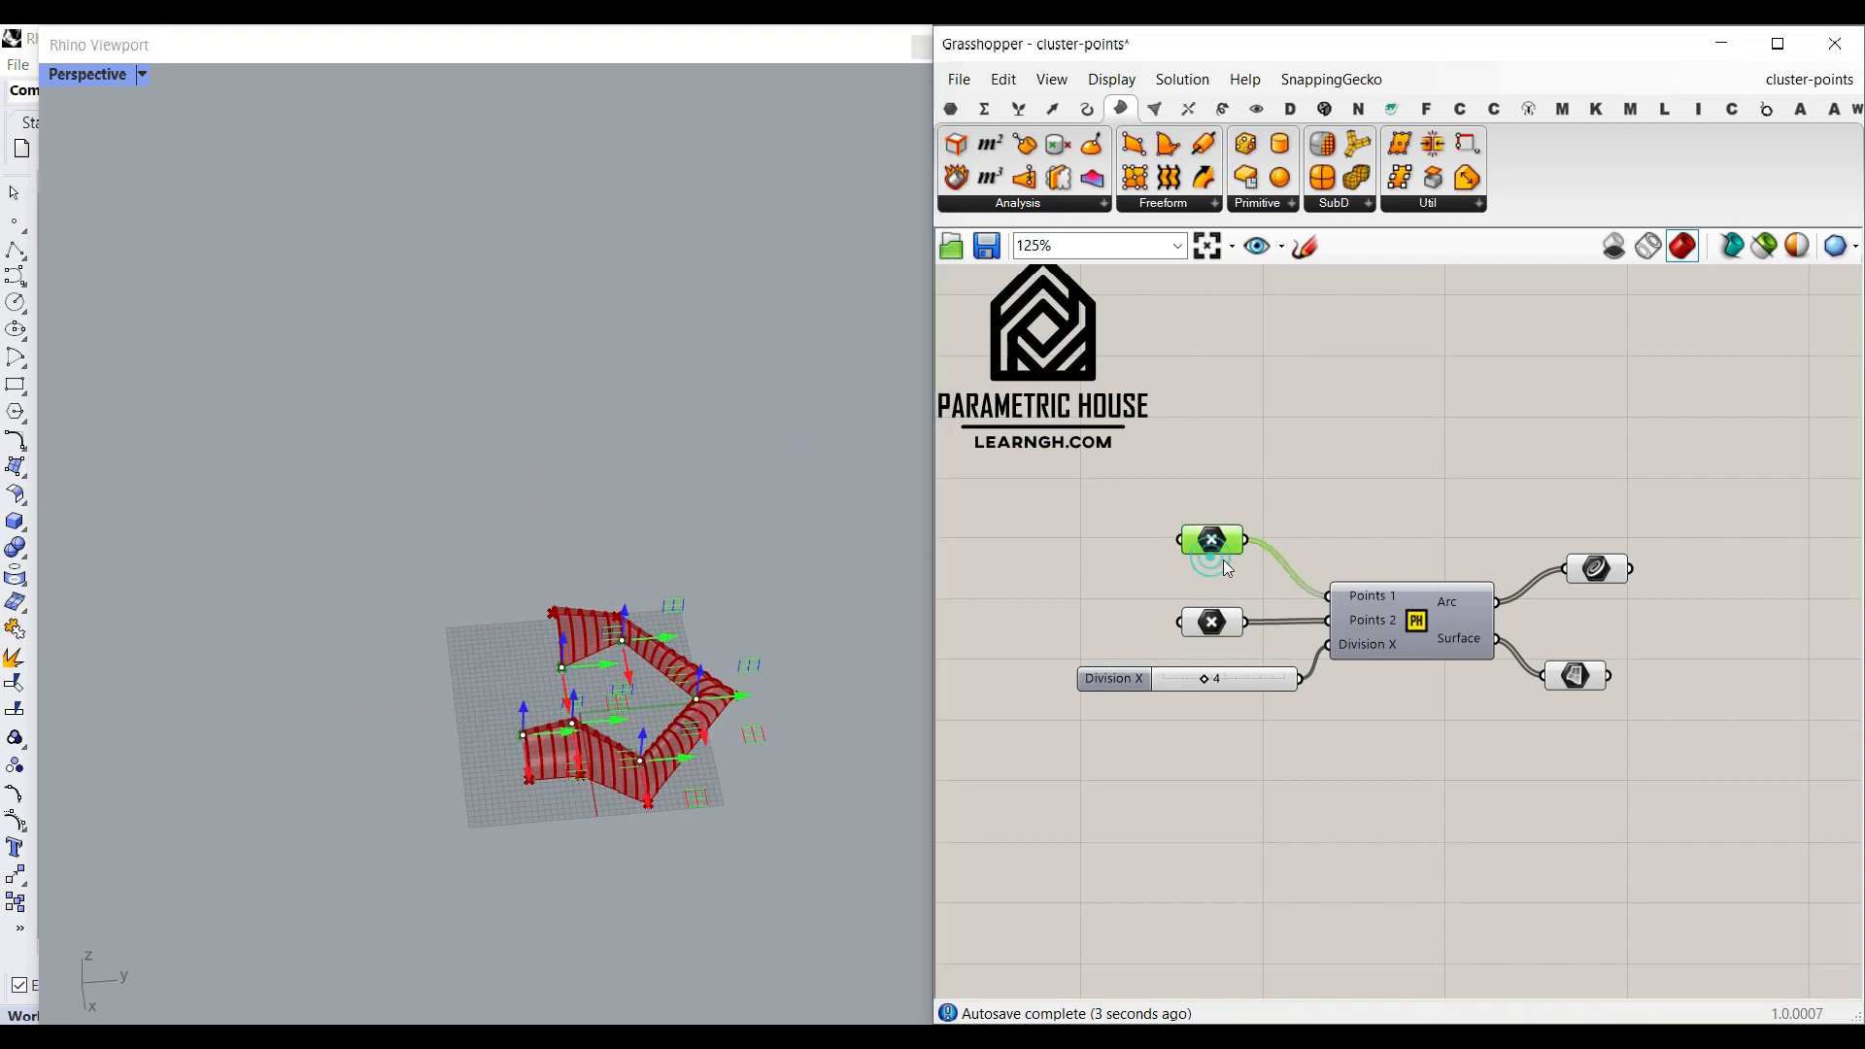
pyautogui.scroll(3, 1222, 573)
pyautogui.keyDown('shift'); pyautogui.click(1194, 627); pyautogui.keyUp('shift')
pyautogui.scroll(5, 628, 650)
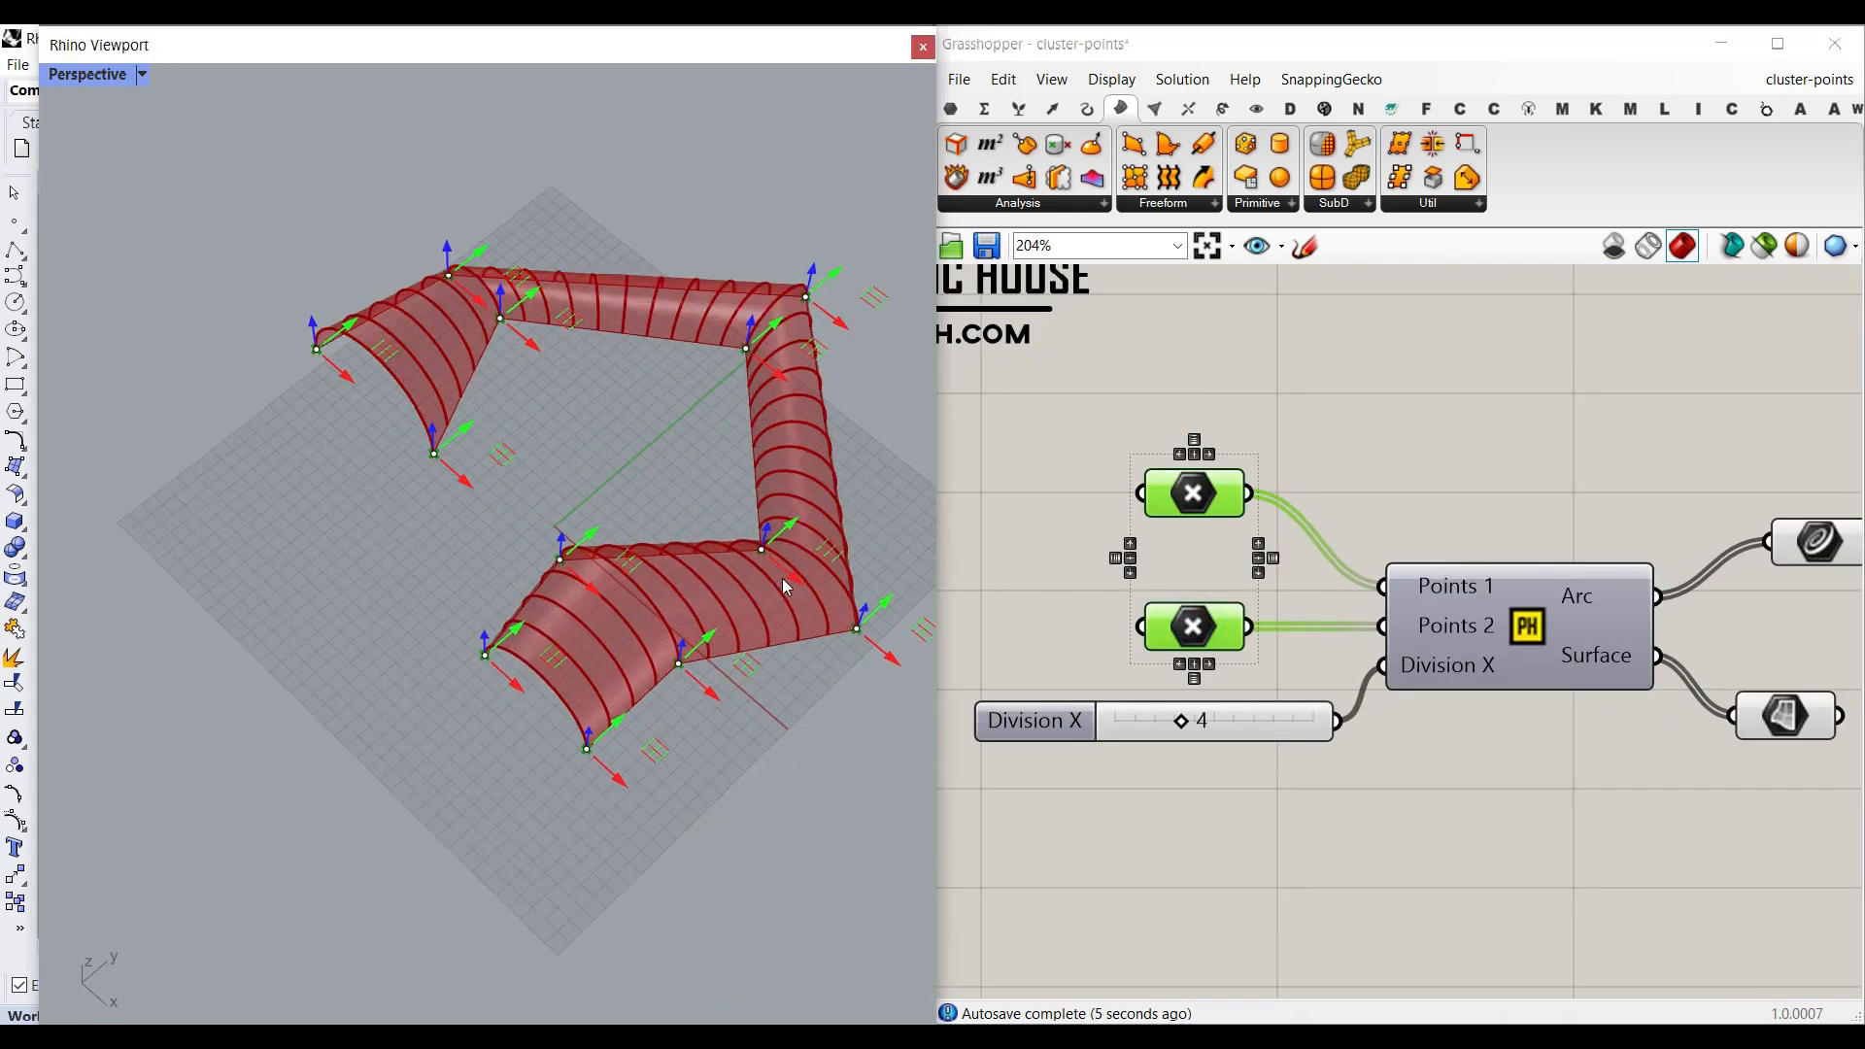
pyautogui.click(1195, 491)
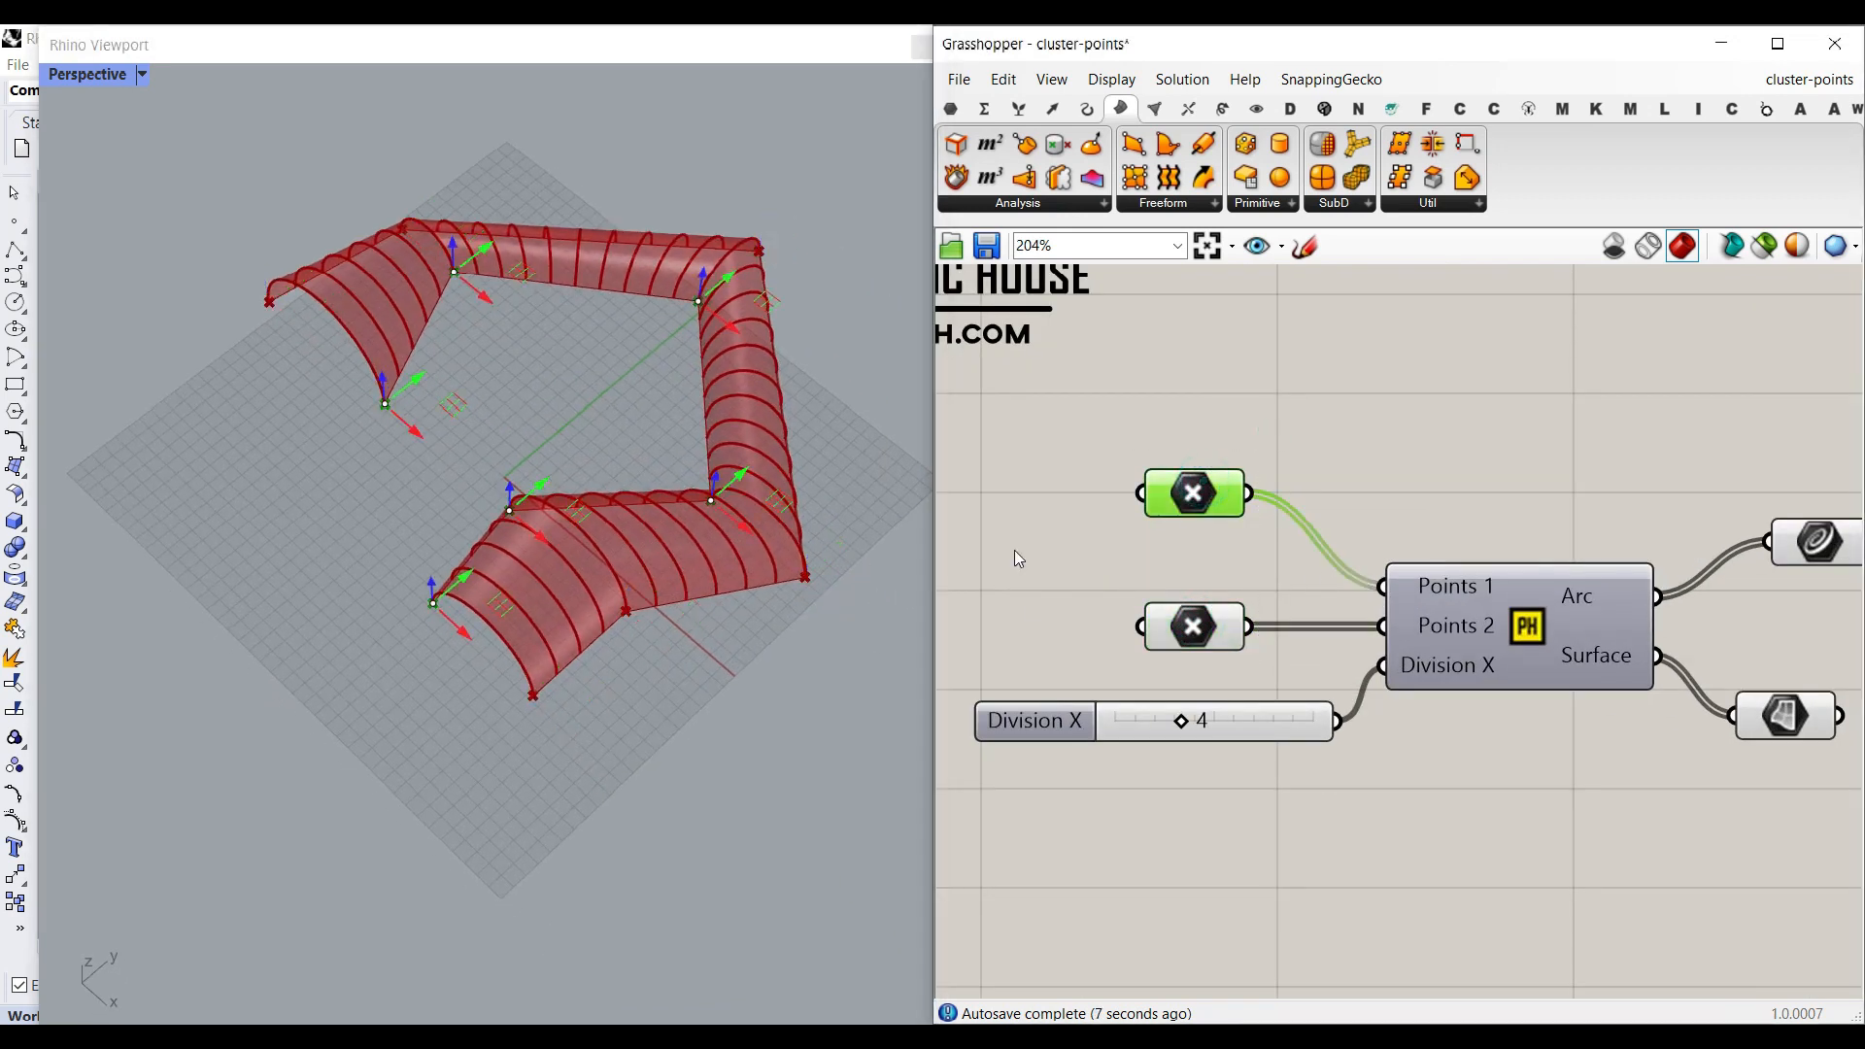
# Set the Division X slider to 2 and check the arcs between neighbouring point pairs.
pyautogui.moveTo(1181, 723)
pyautogui.mouseDown()
pyautogui.moveTo(1115, 724)
pyautogui.moveTo(1147, 730)
pyautogui.mouseUp()
pyautogui.scroll(8, 498, 562)
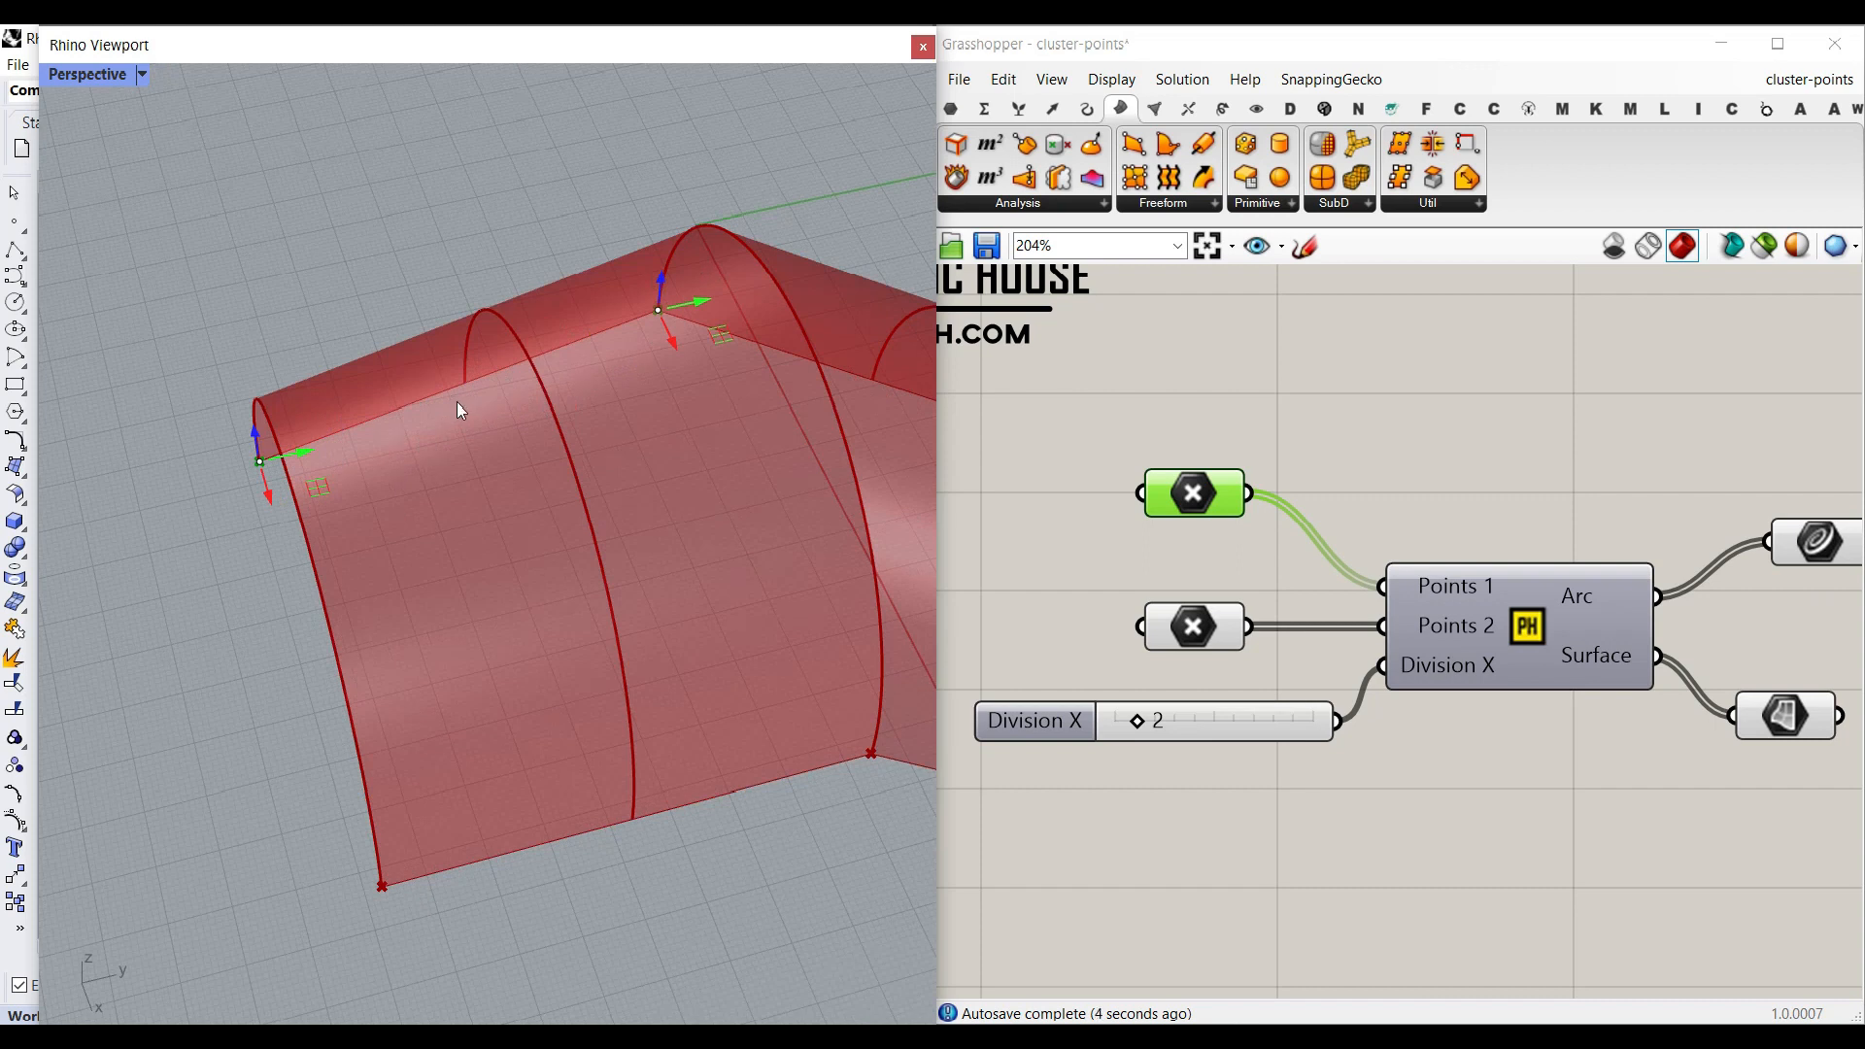
pyautogui.scroll(-4, 456, 401)
# Move one Points 1 point near the end of the strip slightly along its red axis.
pyautogui.moveTo(610, 307); pyautogui.dragTo(450, 400, button='right')
pyautogui.scroll(4, 466, 393)
pyautogui.moveTo(522, 482); pyautogui.dragTo(652, 452, button='right')
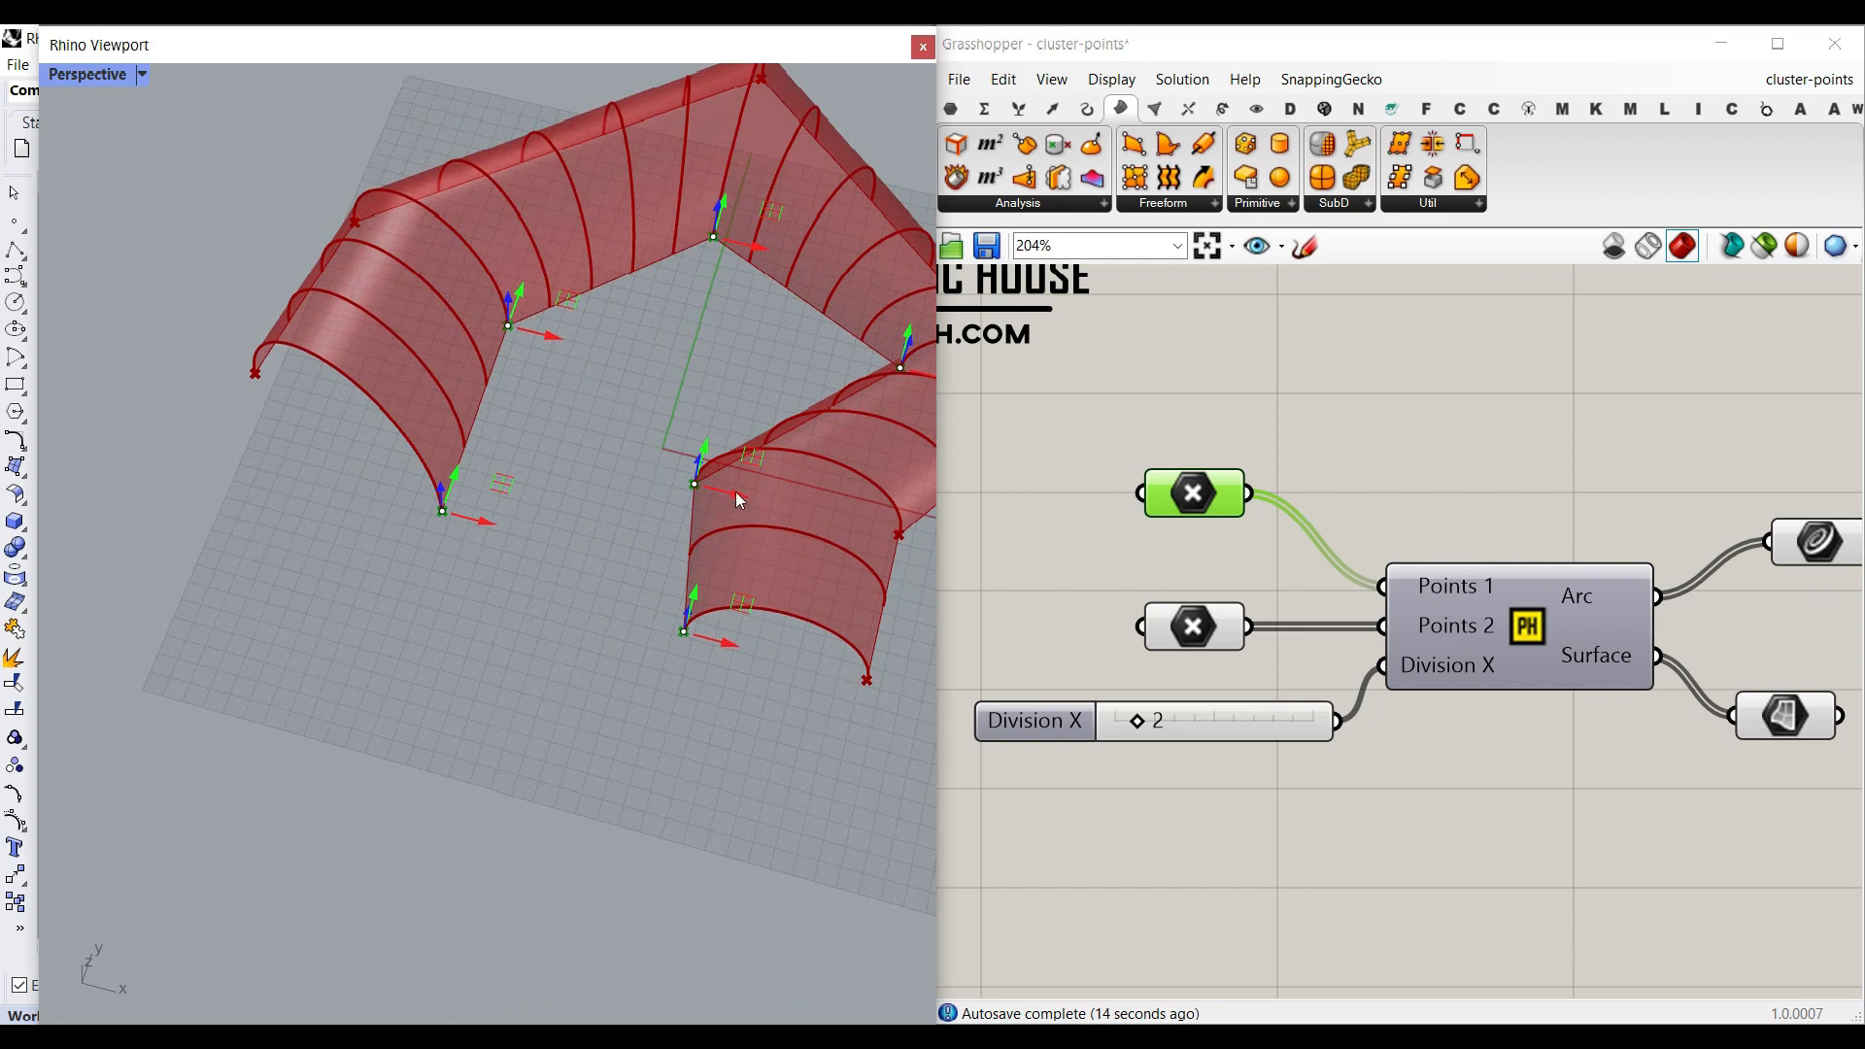
pyautogui.moveTo(878, 412); pyautogui.dragTo(833, 451, button='right')
pyautogui.scroll(-3, 498, 342)
pyautogui.scroll(4, 691, 347)
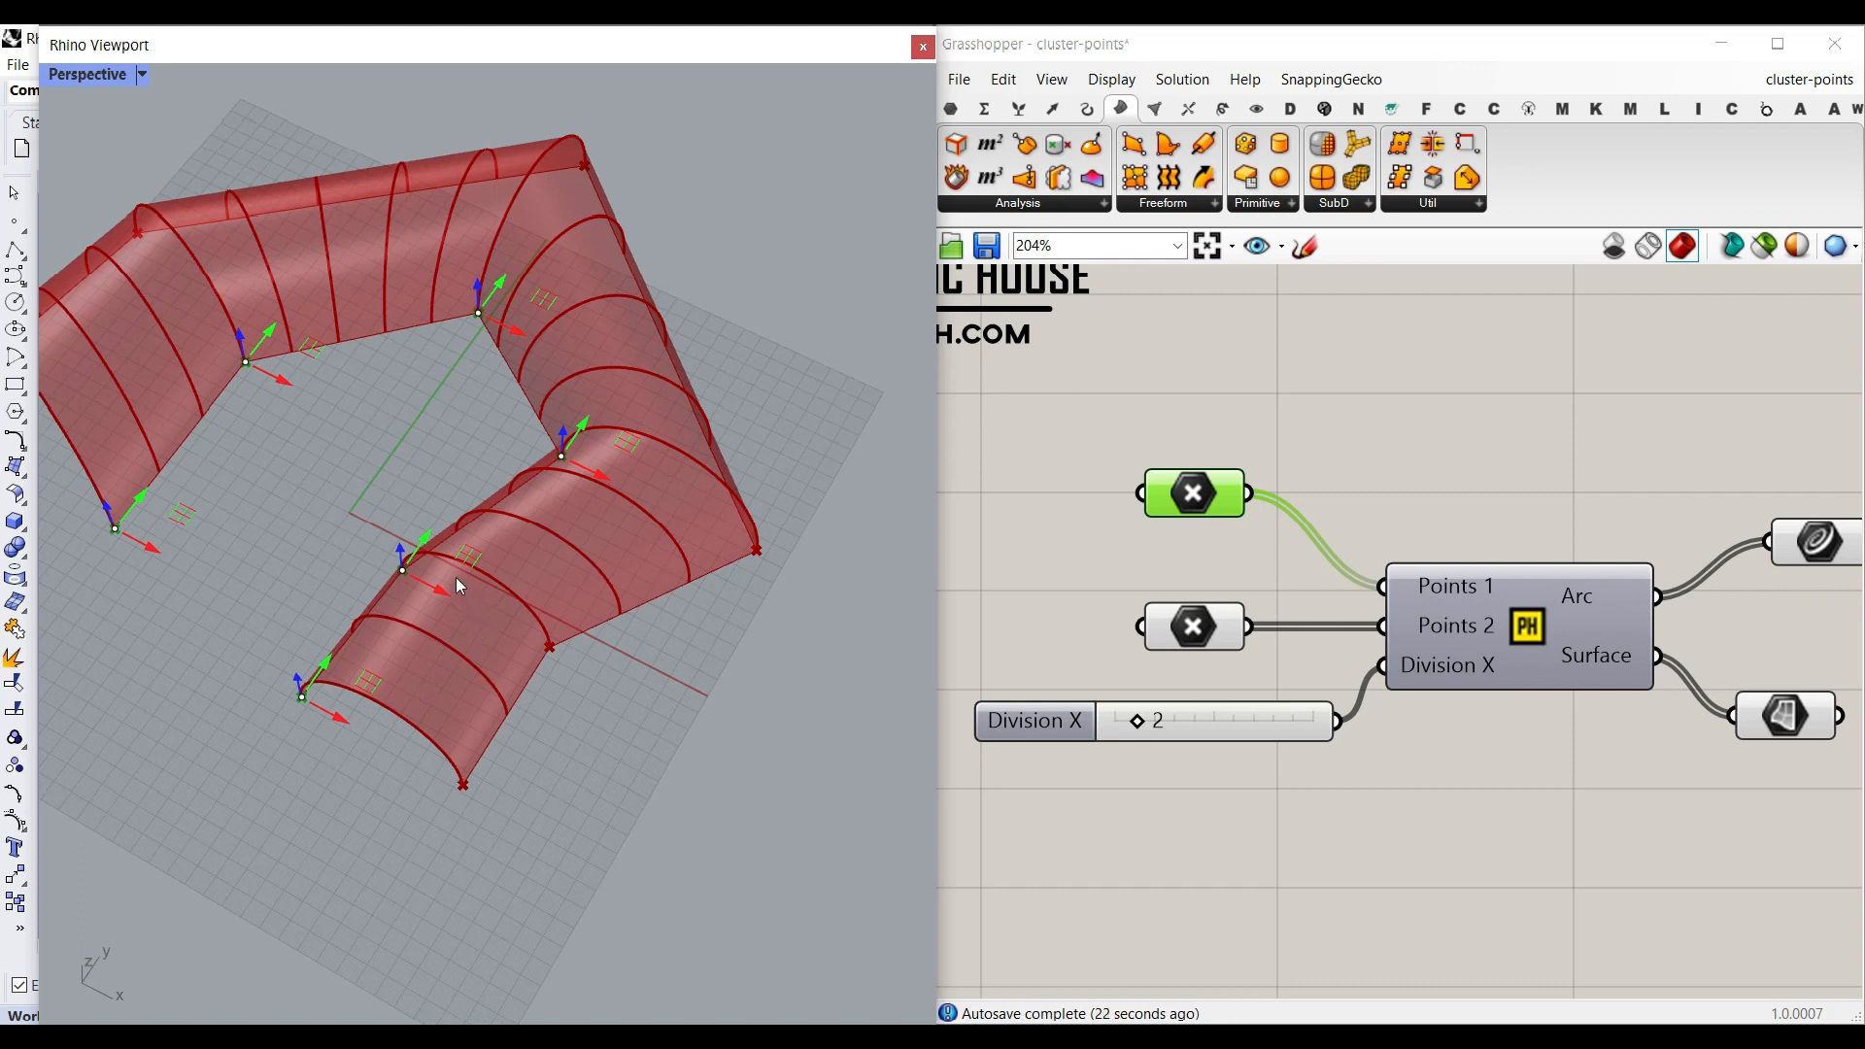
pyautogui.moveTo(437, 589); pyautogui.dragTo(452, 638)
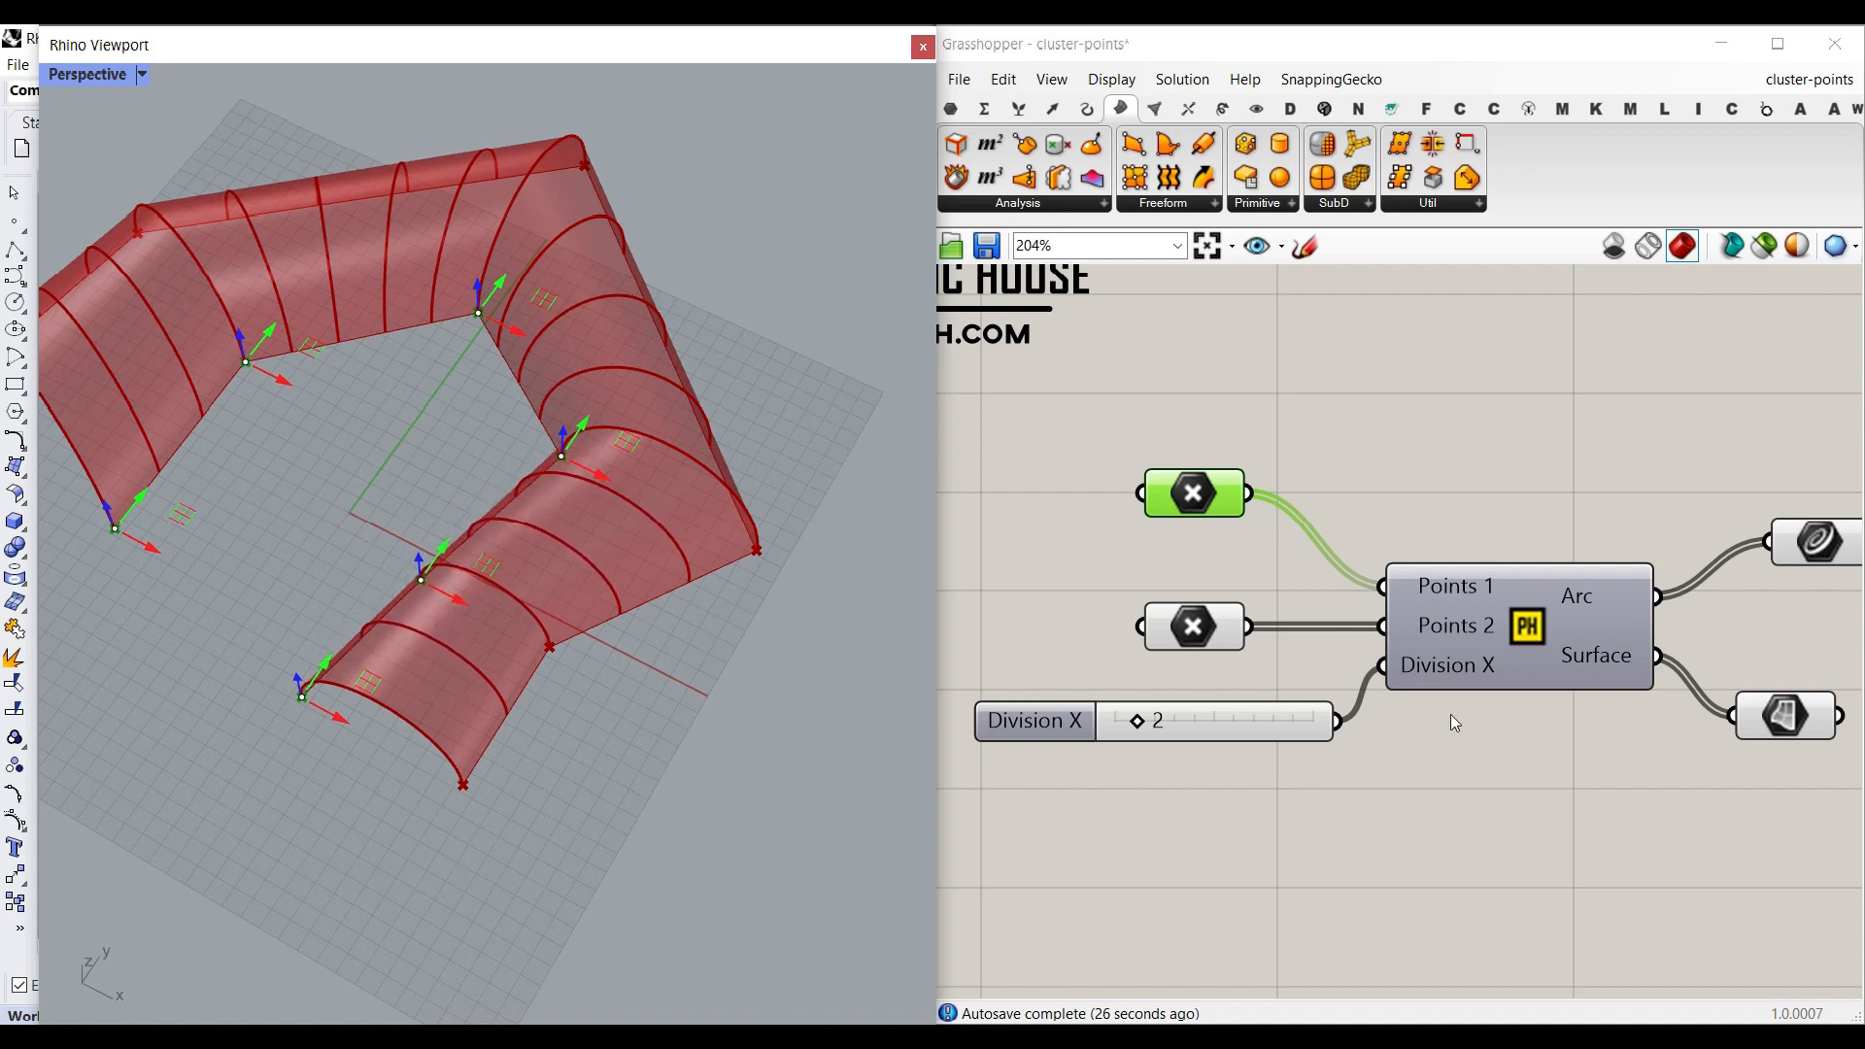
# Select the Arc and Surface output parameters in turn to examine the geometry each one holds.
pyautogui.moveTo(1454, 724); pyautogui.dragTo(1169, 695, button='right')
pyautogui.click(1540, 498)
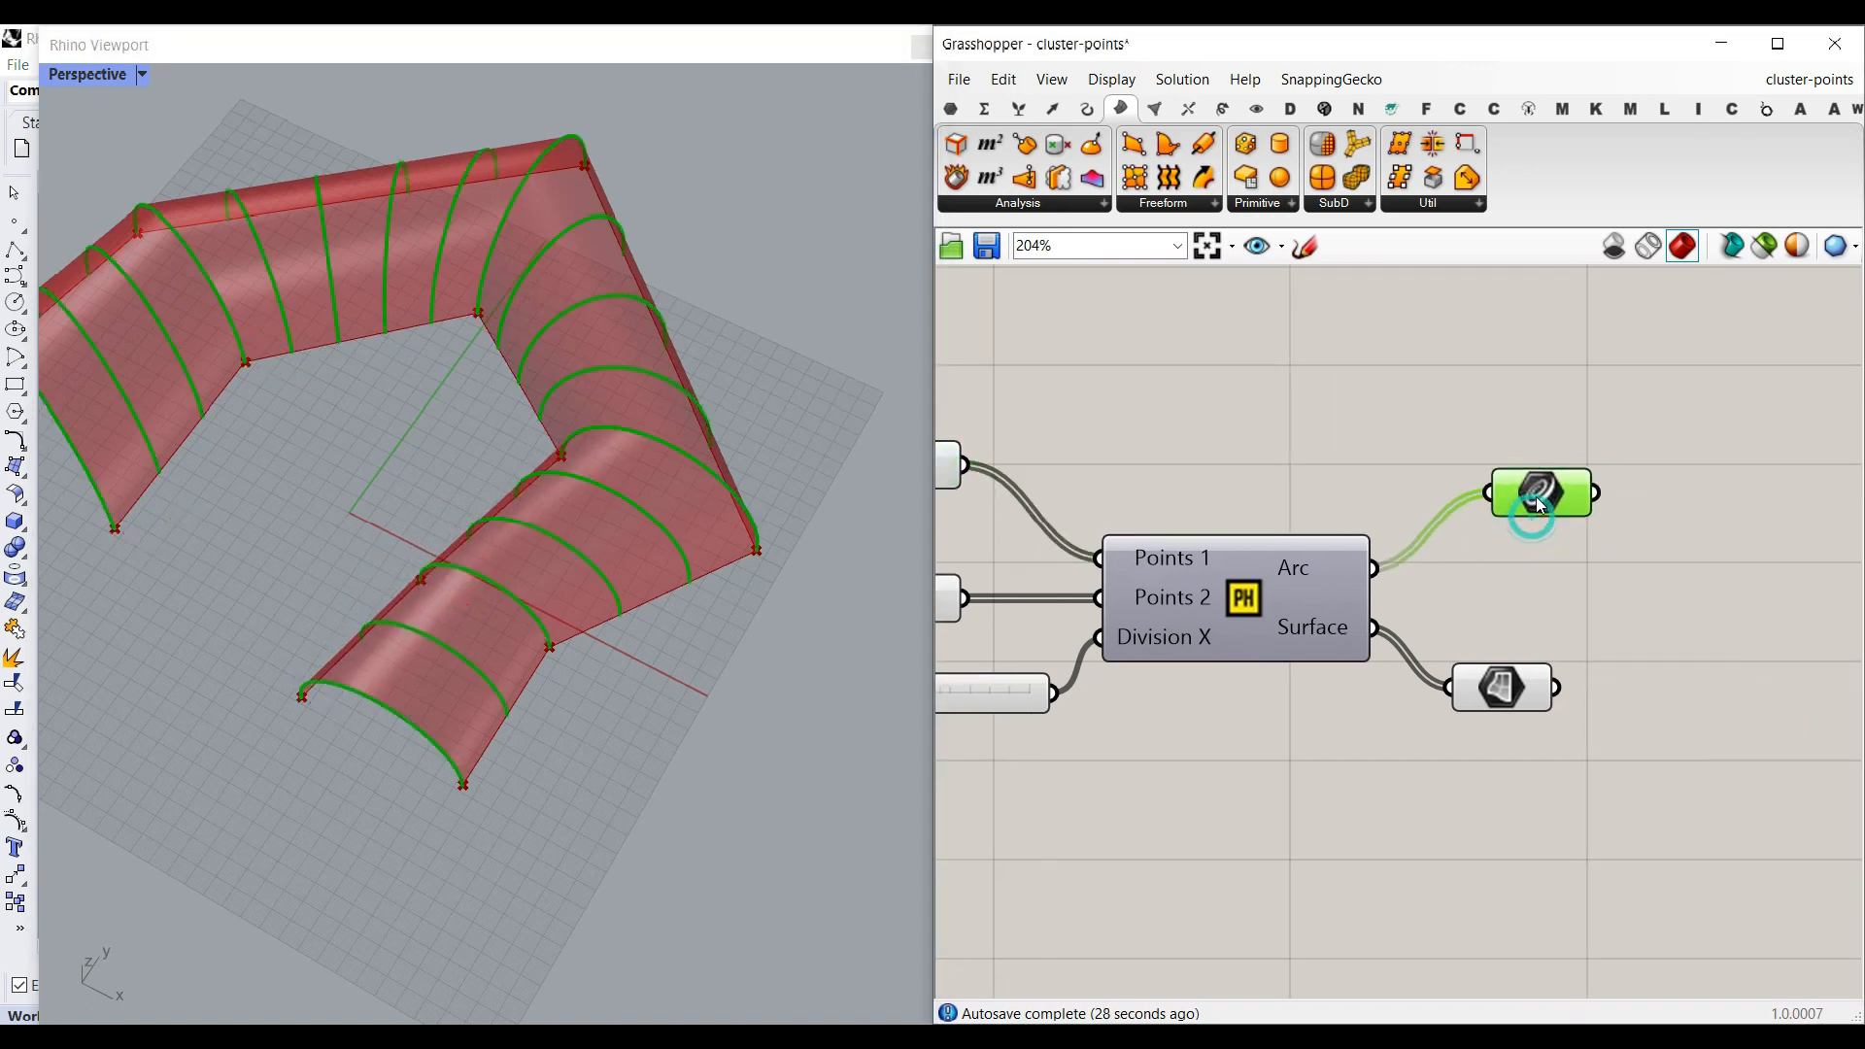
pyautogui.click(1507, 685)
# Bake the Surface output parameter, check the baked result in the viewport and undo the bake.
pyautogui.rightClick(1517, 694)
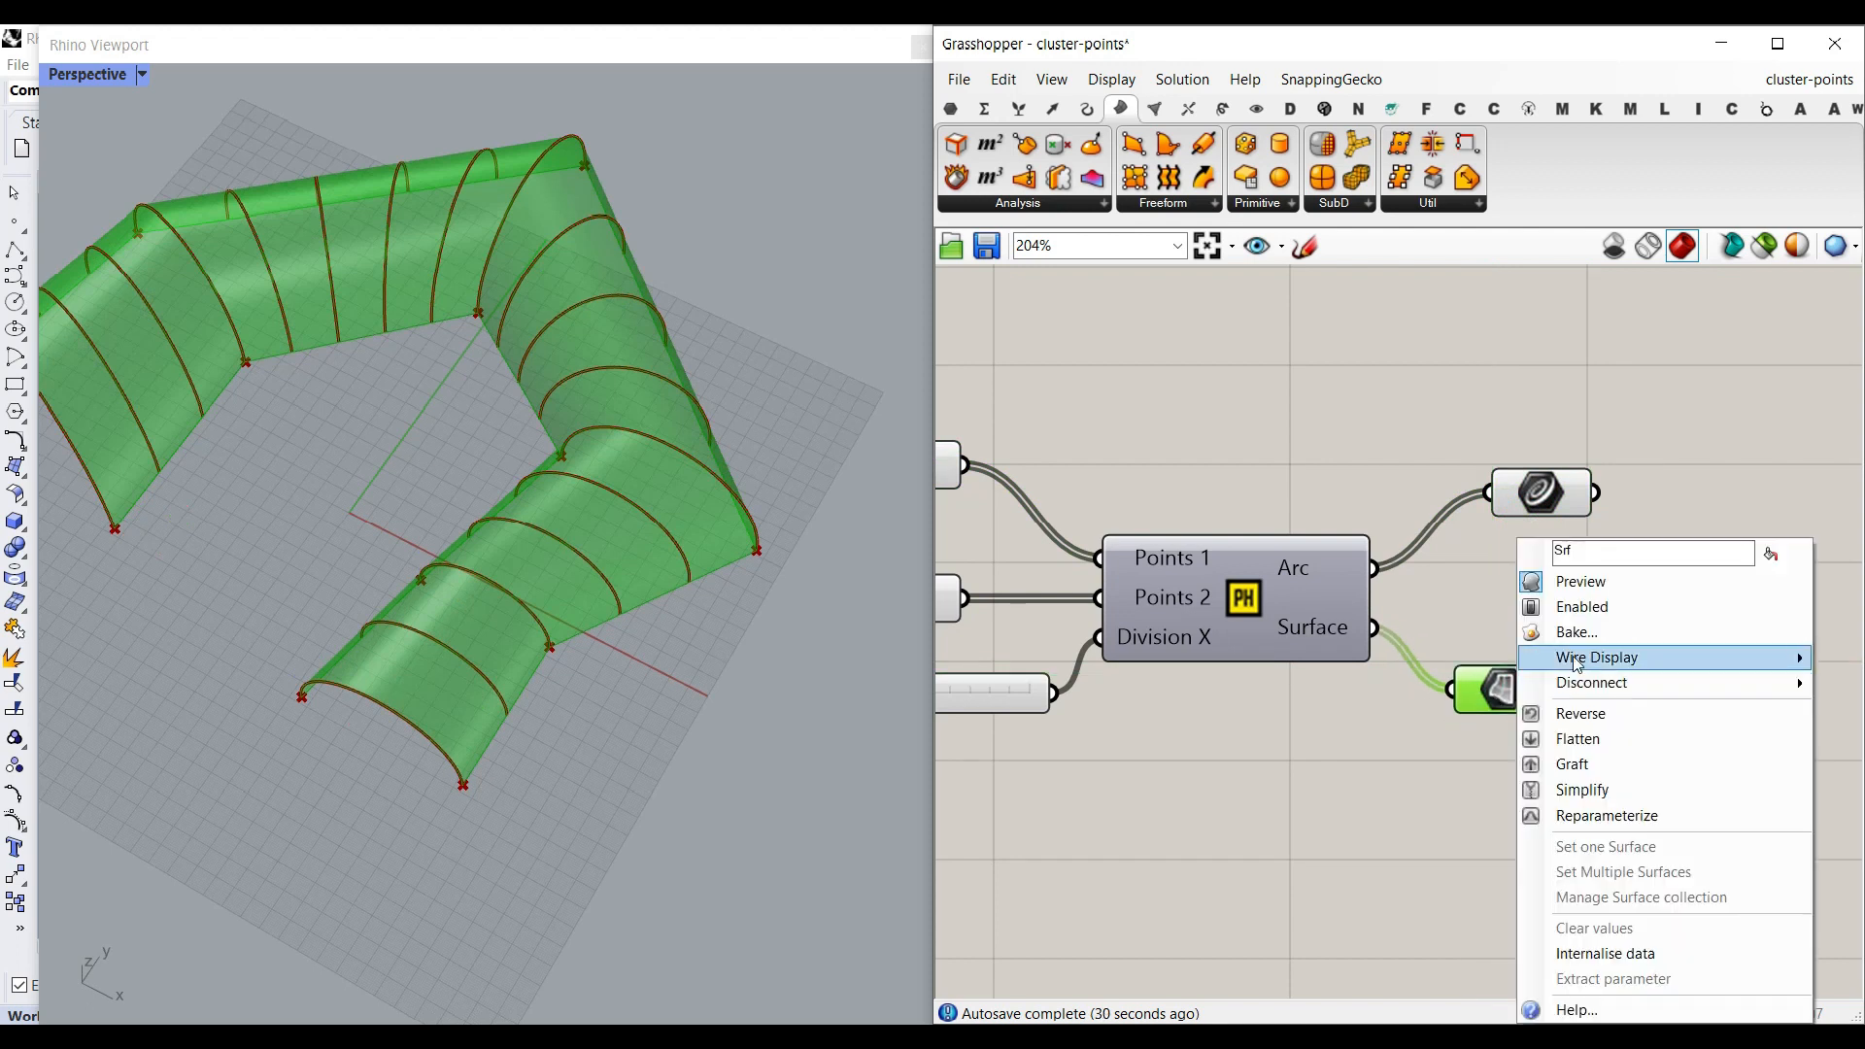
pyautogui.click(1564, 632)
pyautogui.click(1573, 861)
pyautogui.click(469, 638)
pyautogui.click(709, 744)
pyautogui.hotkey('ctrl', 'z')
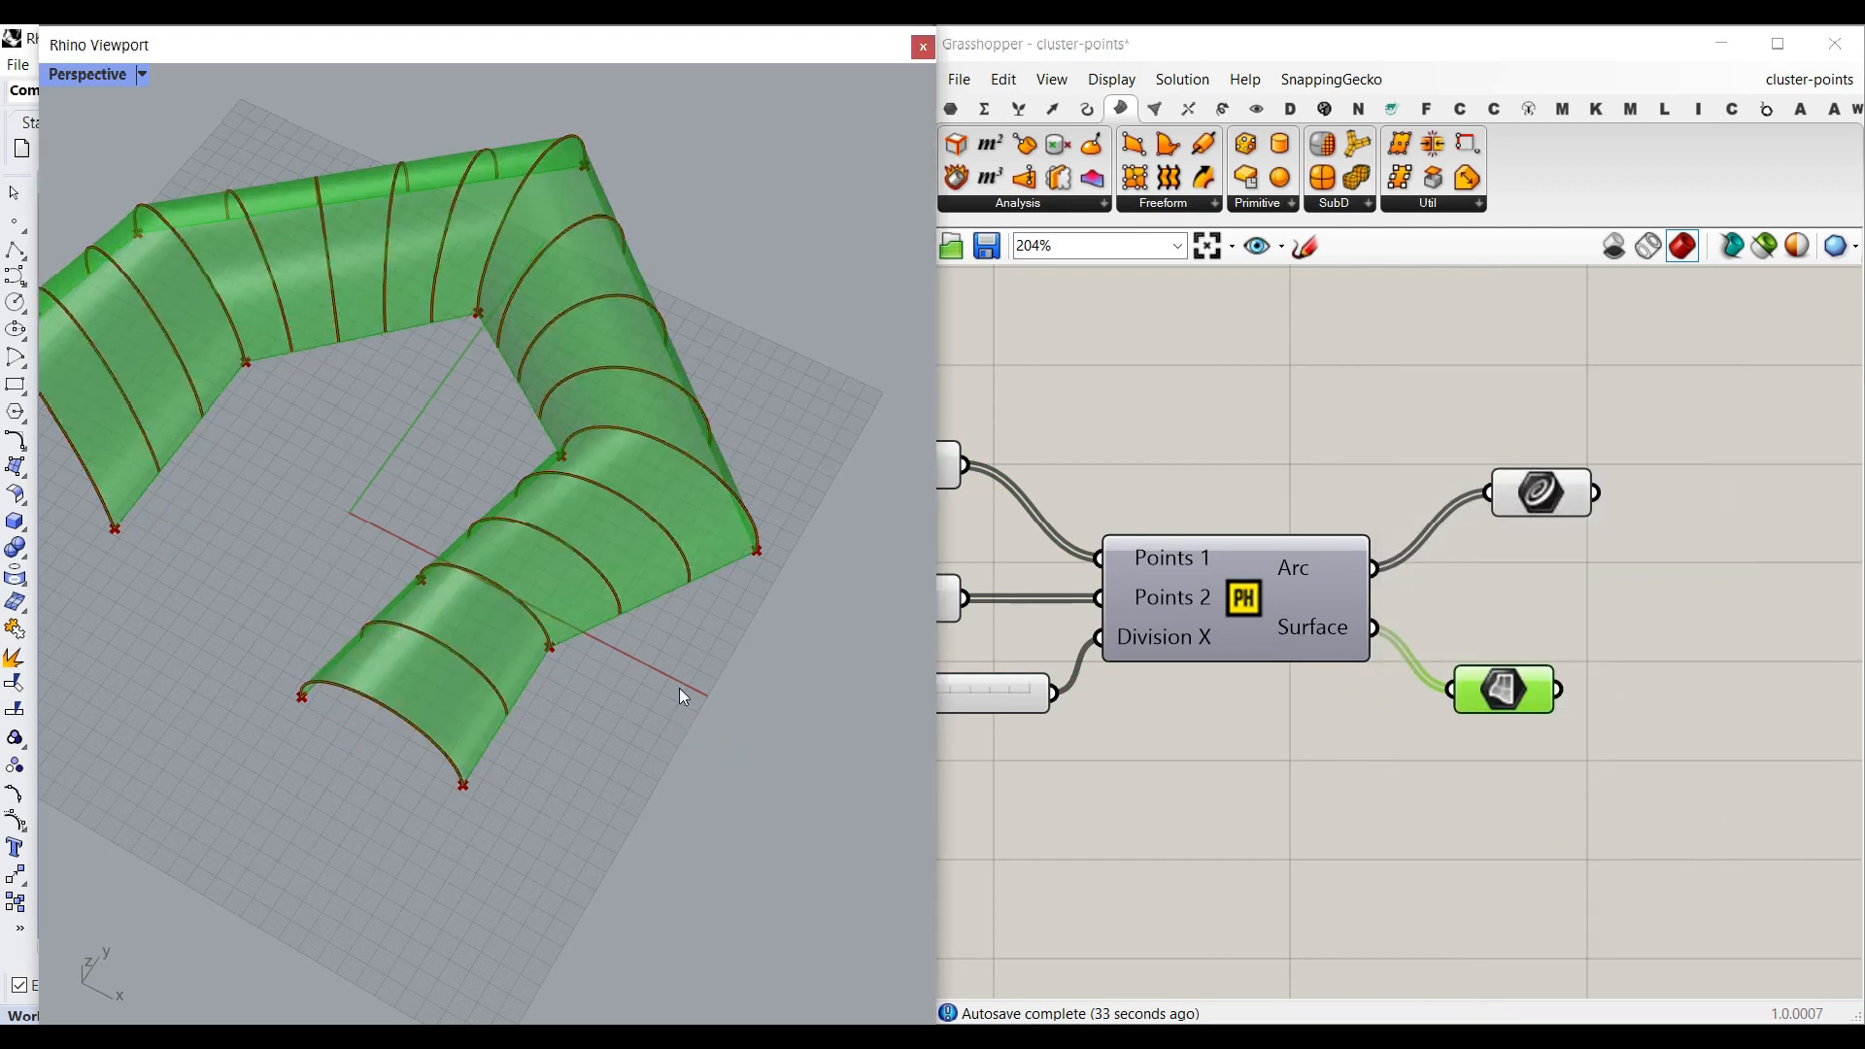
# Open the cluster-polylines.gh definition from the "2- Two PolyLines" folder.
pyautogui.click(950, 245)
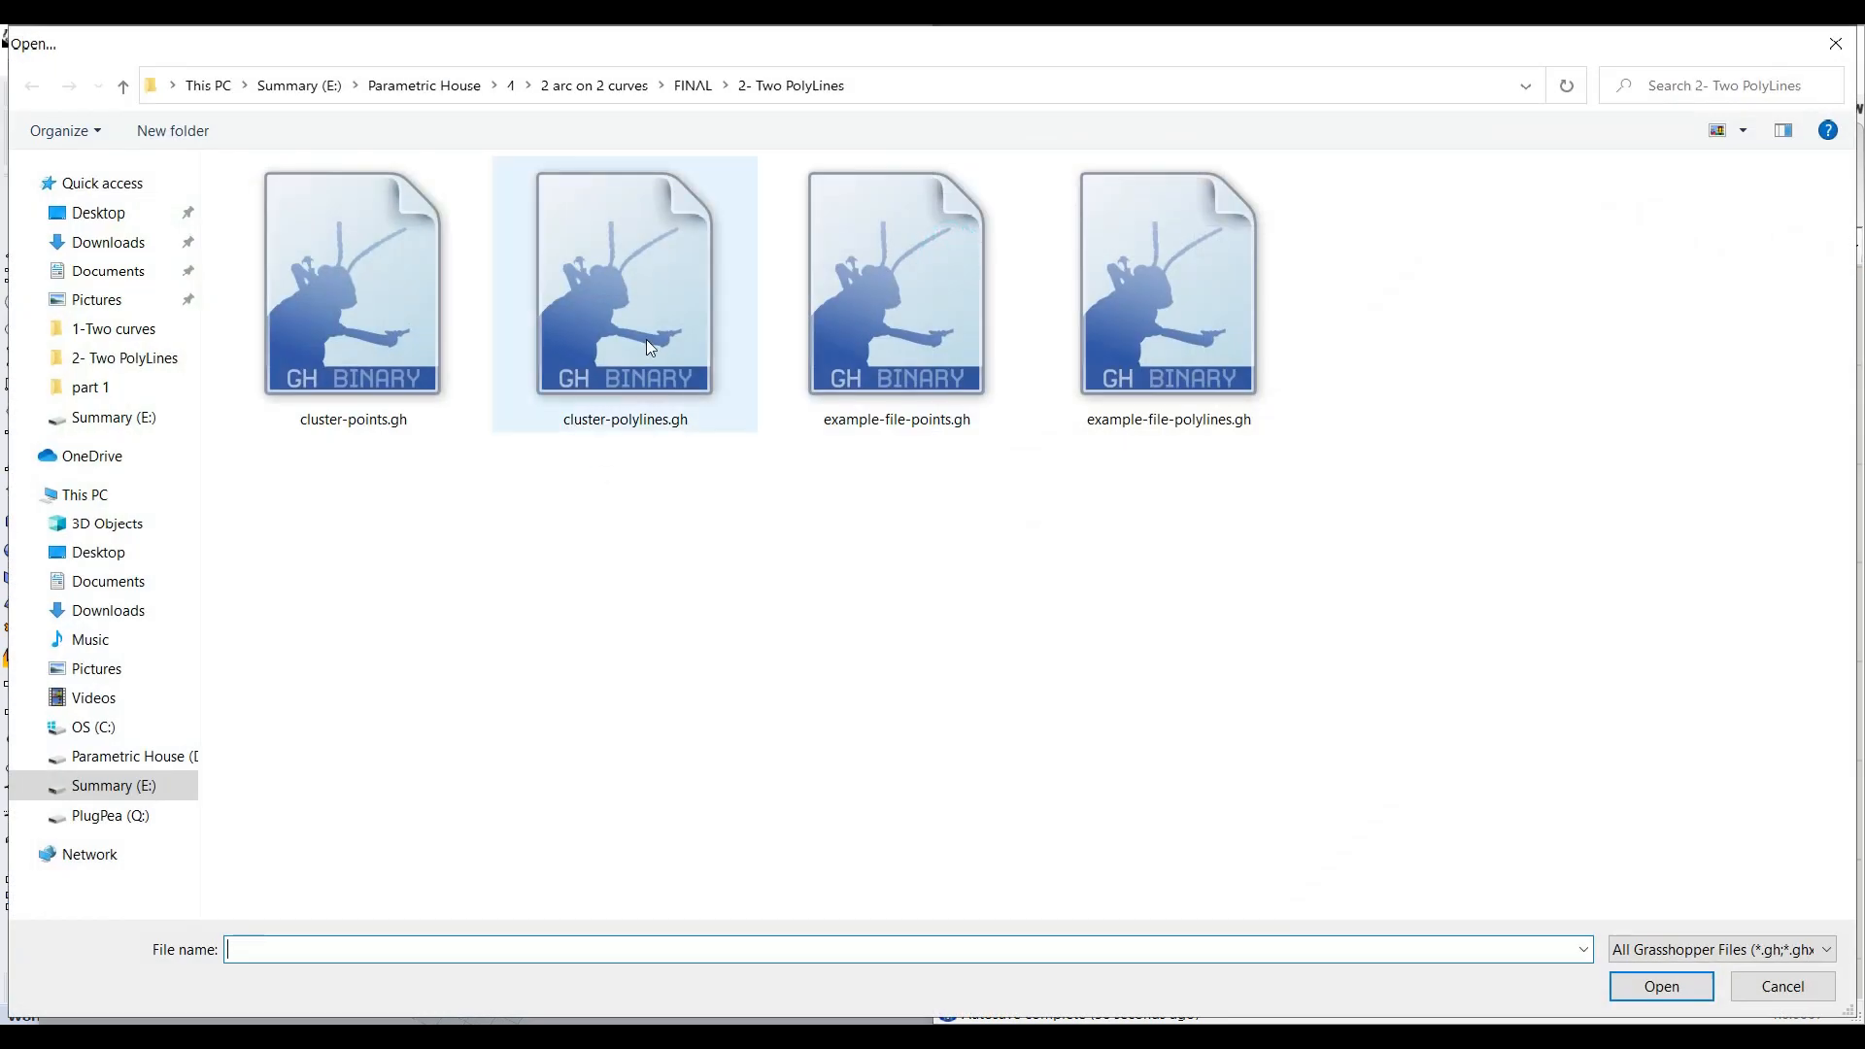
pyautogui.doubleClick(649, 347)
pyautogui.scroll(-5, 727, 521)
pyautogui.moveTo(727, 524); pyautogui.dragTo(571, 424, button='right')
pyautogui.scroll(-5, 570, 424)
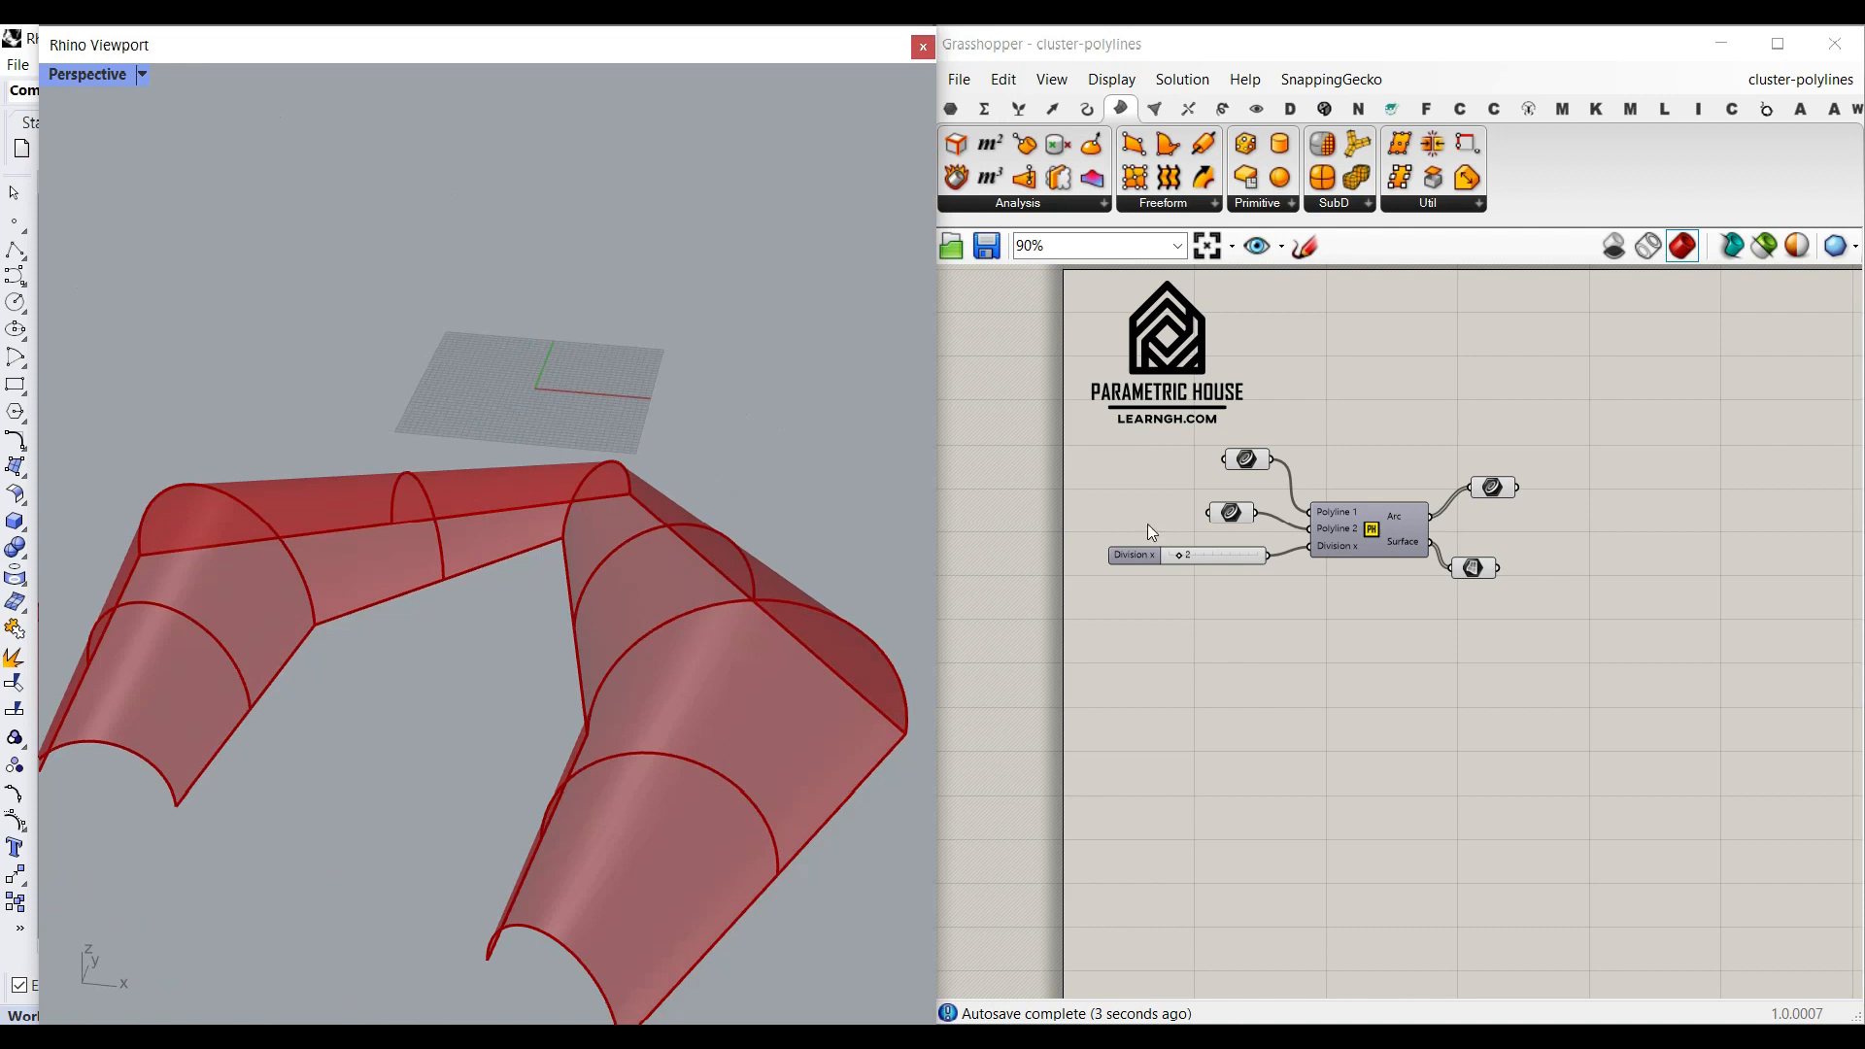
# Select the Polyline 1 and Polyline 2 input curves in turn to examine which edges they define.
pyautogui.scroll(3, 1233, 456)
pyautogui.click(1245, 454)
pyautogui.moveTo(604, 649); pyautogui.dragTo(668, 413, button='right')
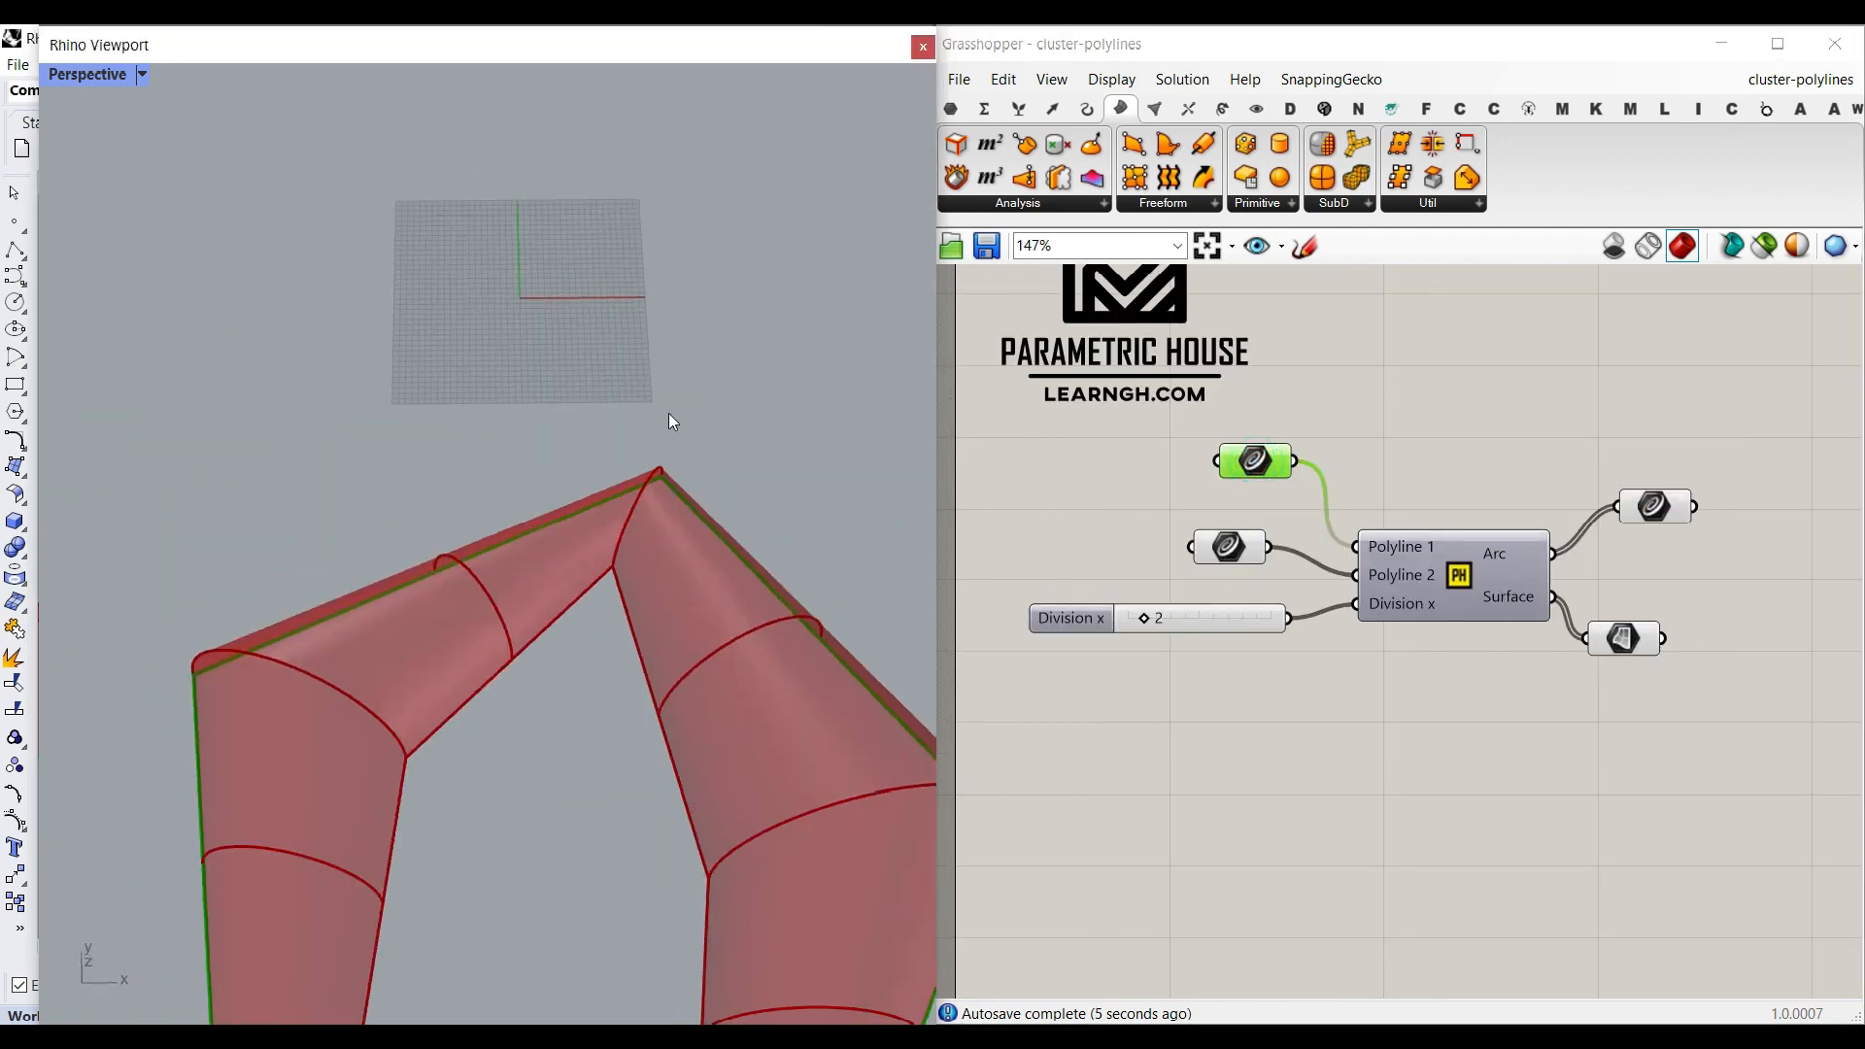
pyautogui.scroll(-4, 668, 415)
pyautogui.click(1238, 552)
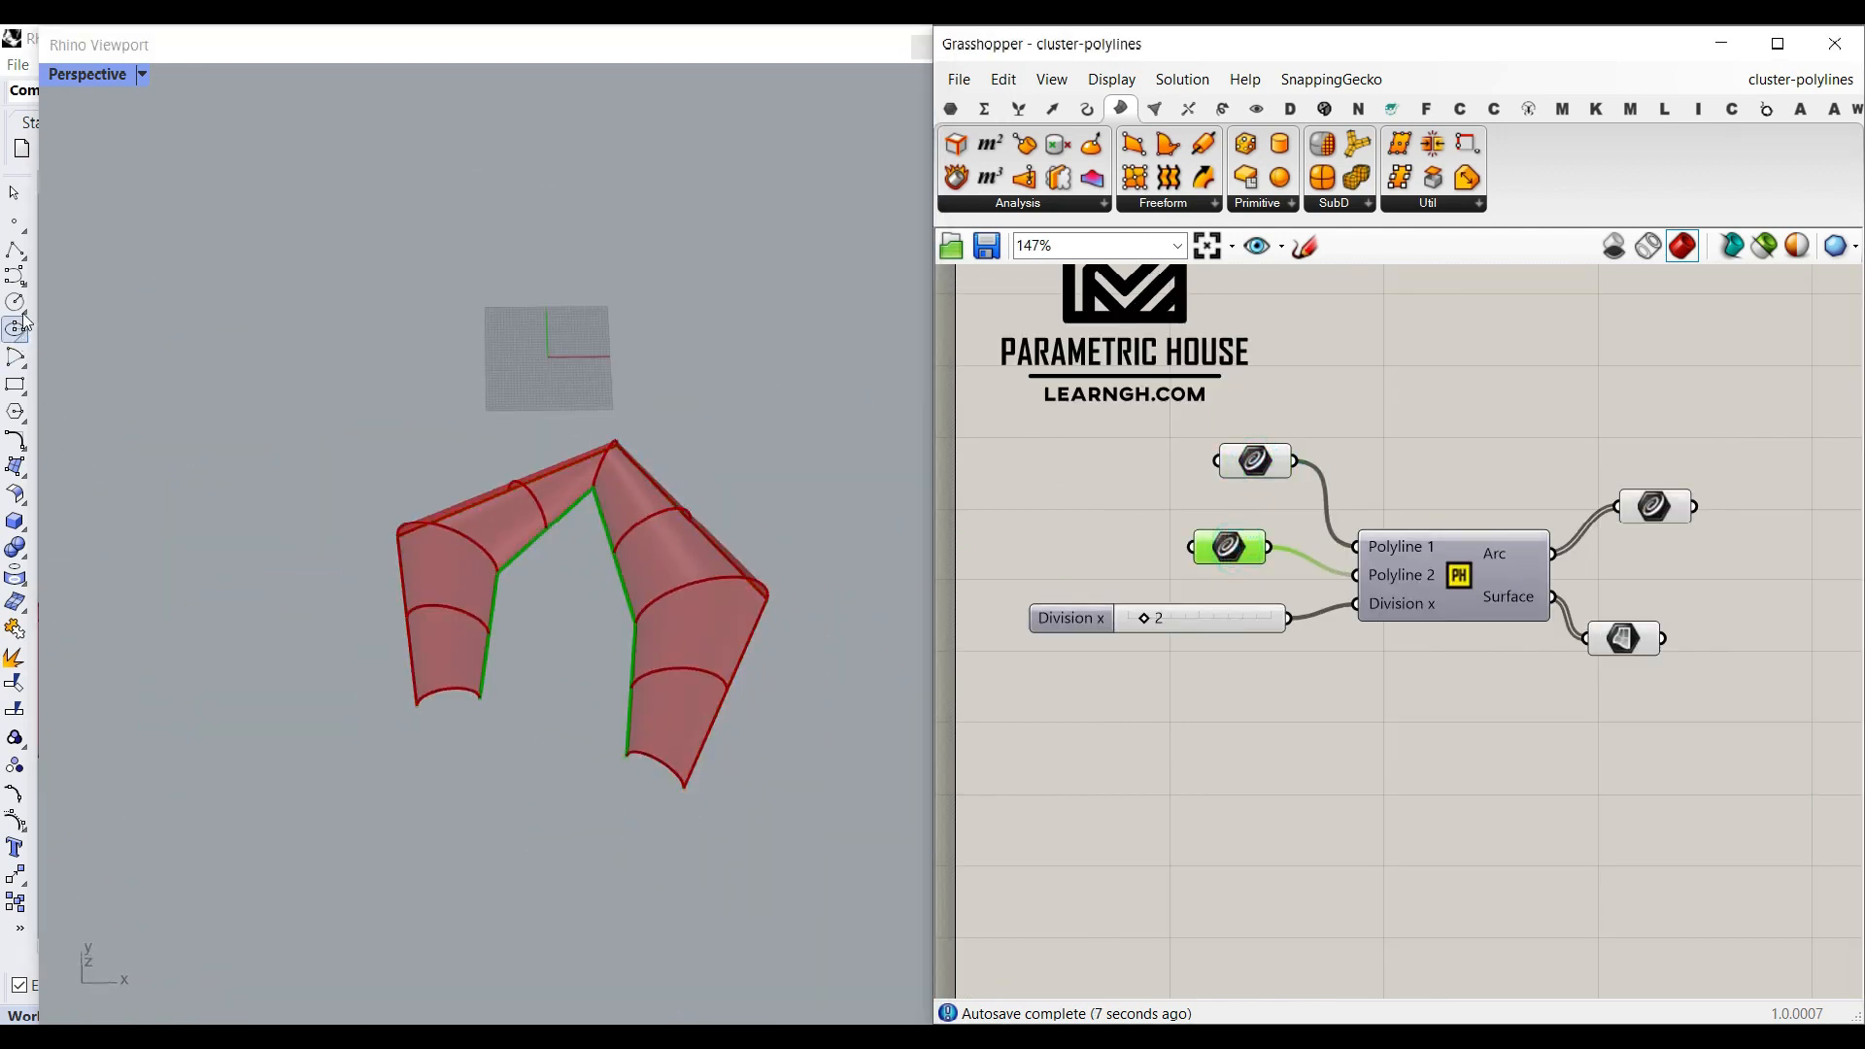
# Draw an open five-segment polyline around the construction grid in the Perspective view.
pyautogui.click(15, 249)
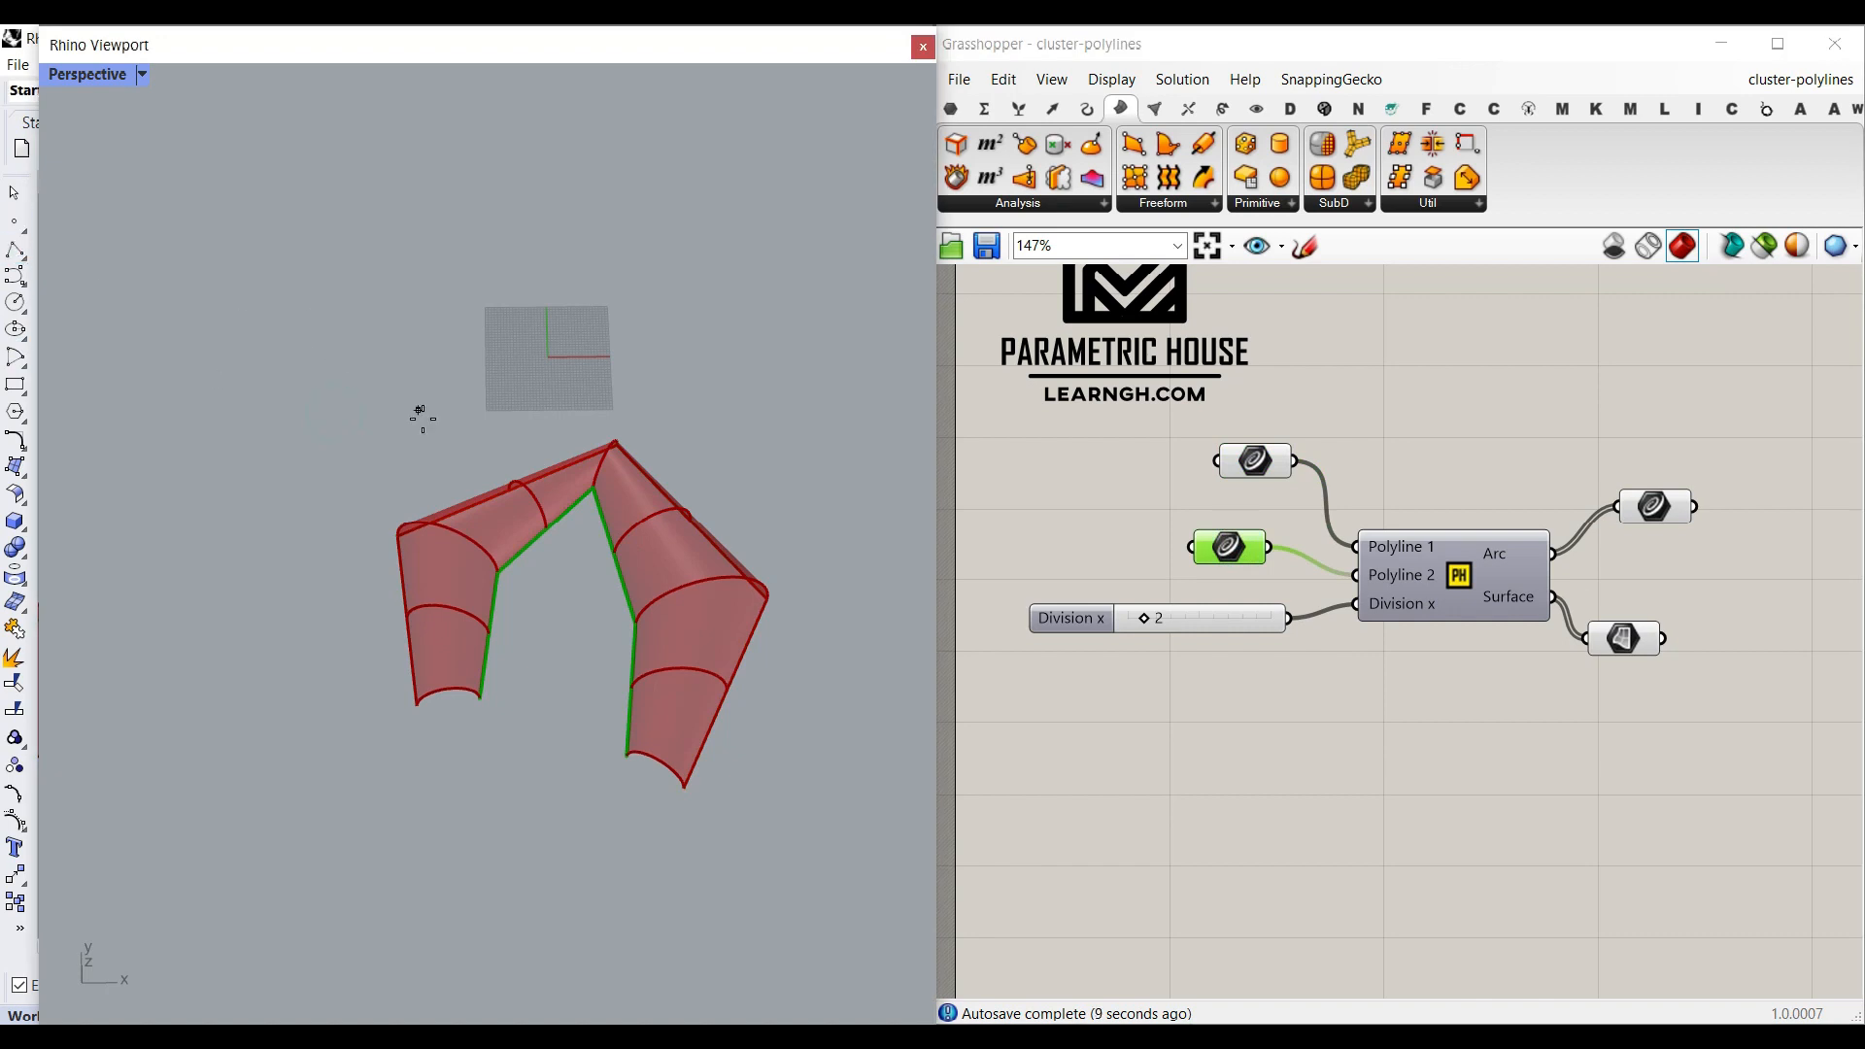
pyautogui.click(366, 315)
pyautogui.click(509, 250)
pyautogui.click(631, 418)
pyautogui.press('Return')
pyautogui.scroll(3, 380, 389)
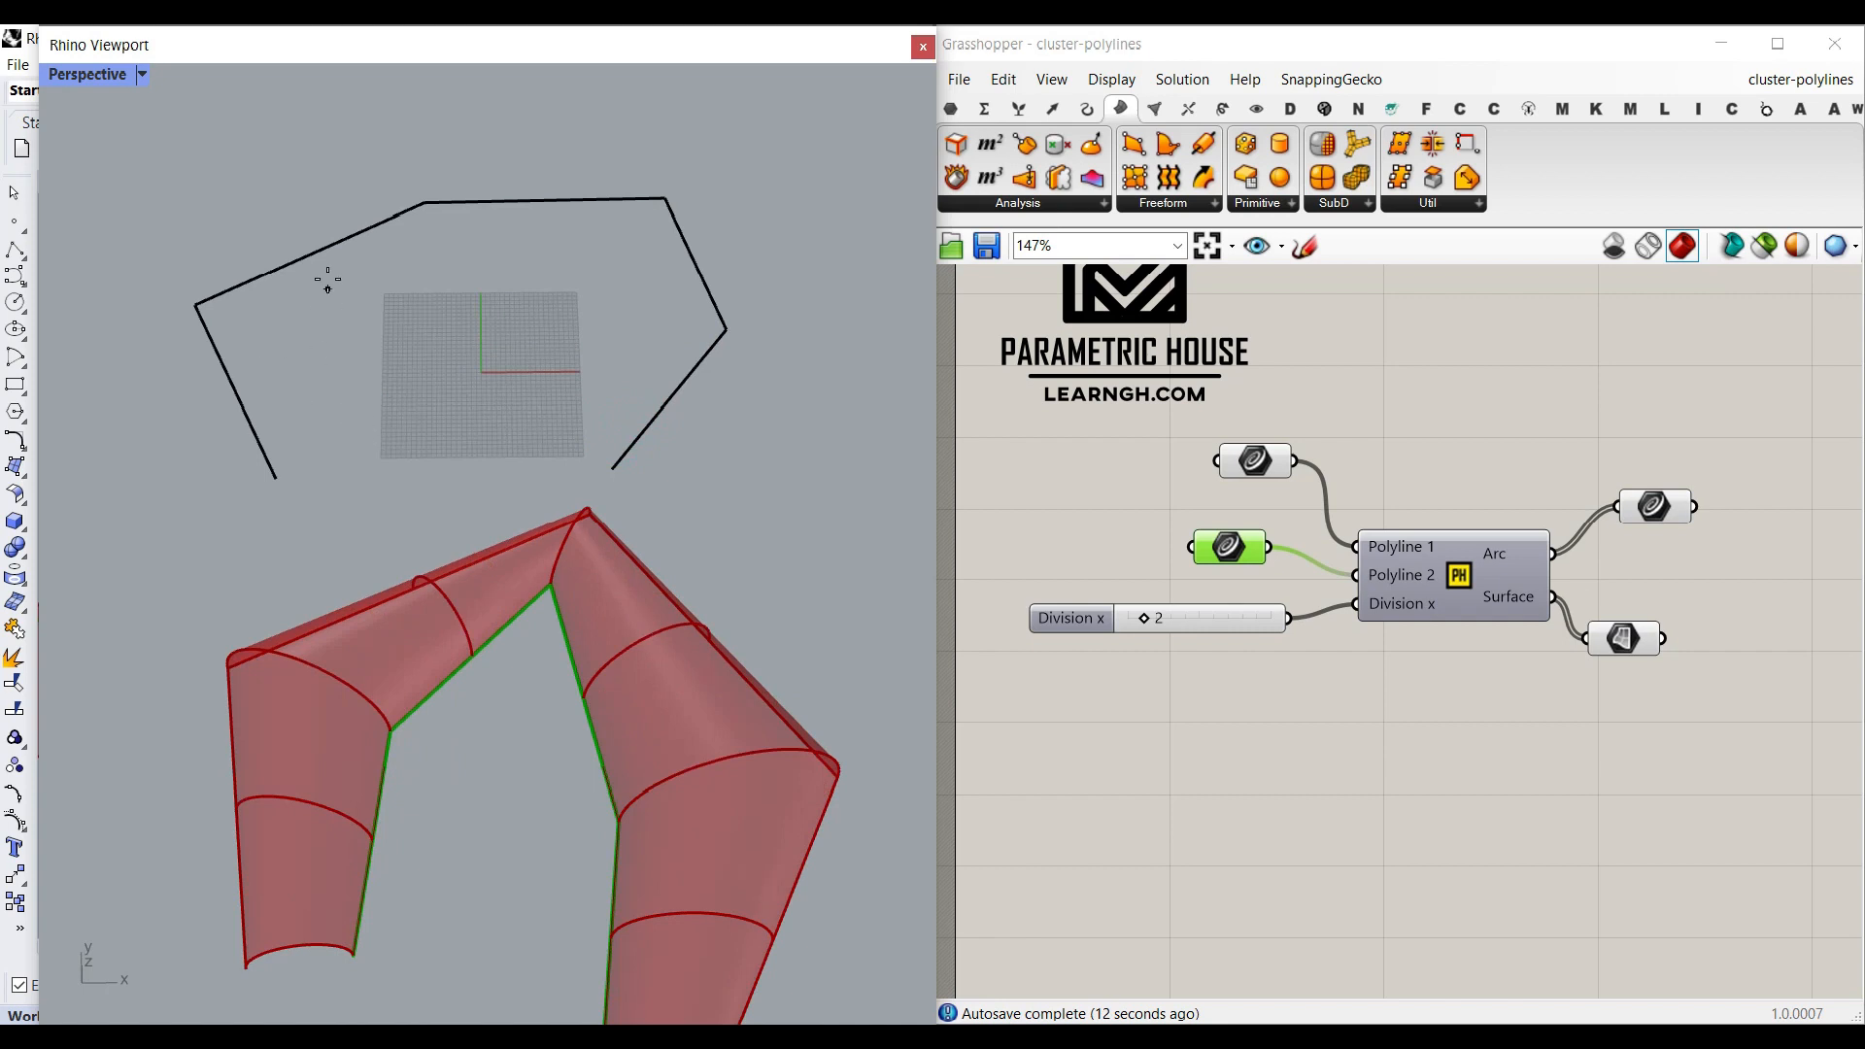
# Draw a second open polyline inside the first one, following its corners with the same number of segments.
pyautogui.click(351, 456)
pyautogui.click(425, 264)
pyautogui.click(631, 255)
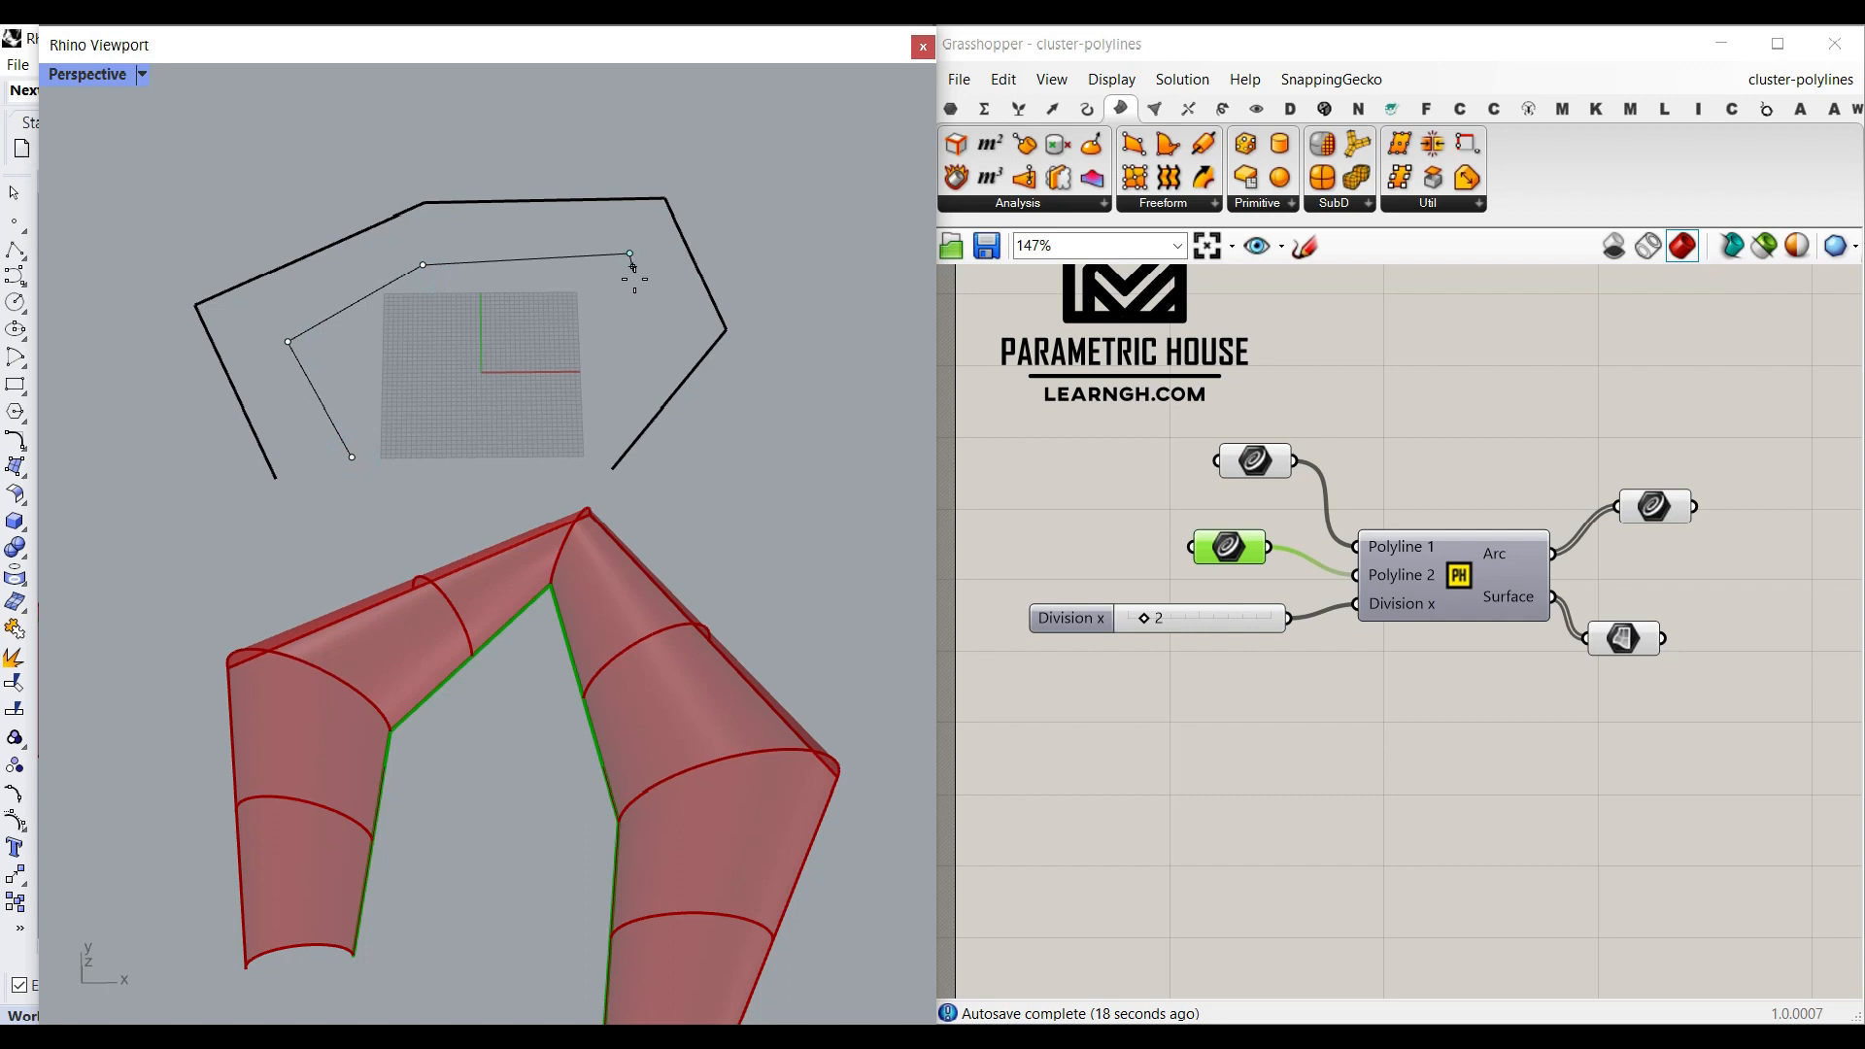
pyautogui.click(544, 441)
pyautogui.press('Return')
# Set the outer polyline as the Polyline 1 curve and the inner polyline as the Polyline 2 curve.
pyautogui.rightClick(1254, 461)
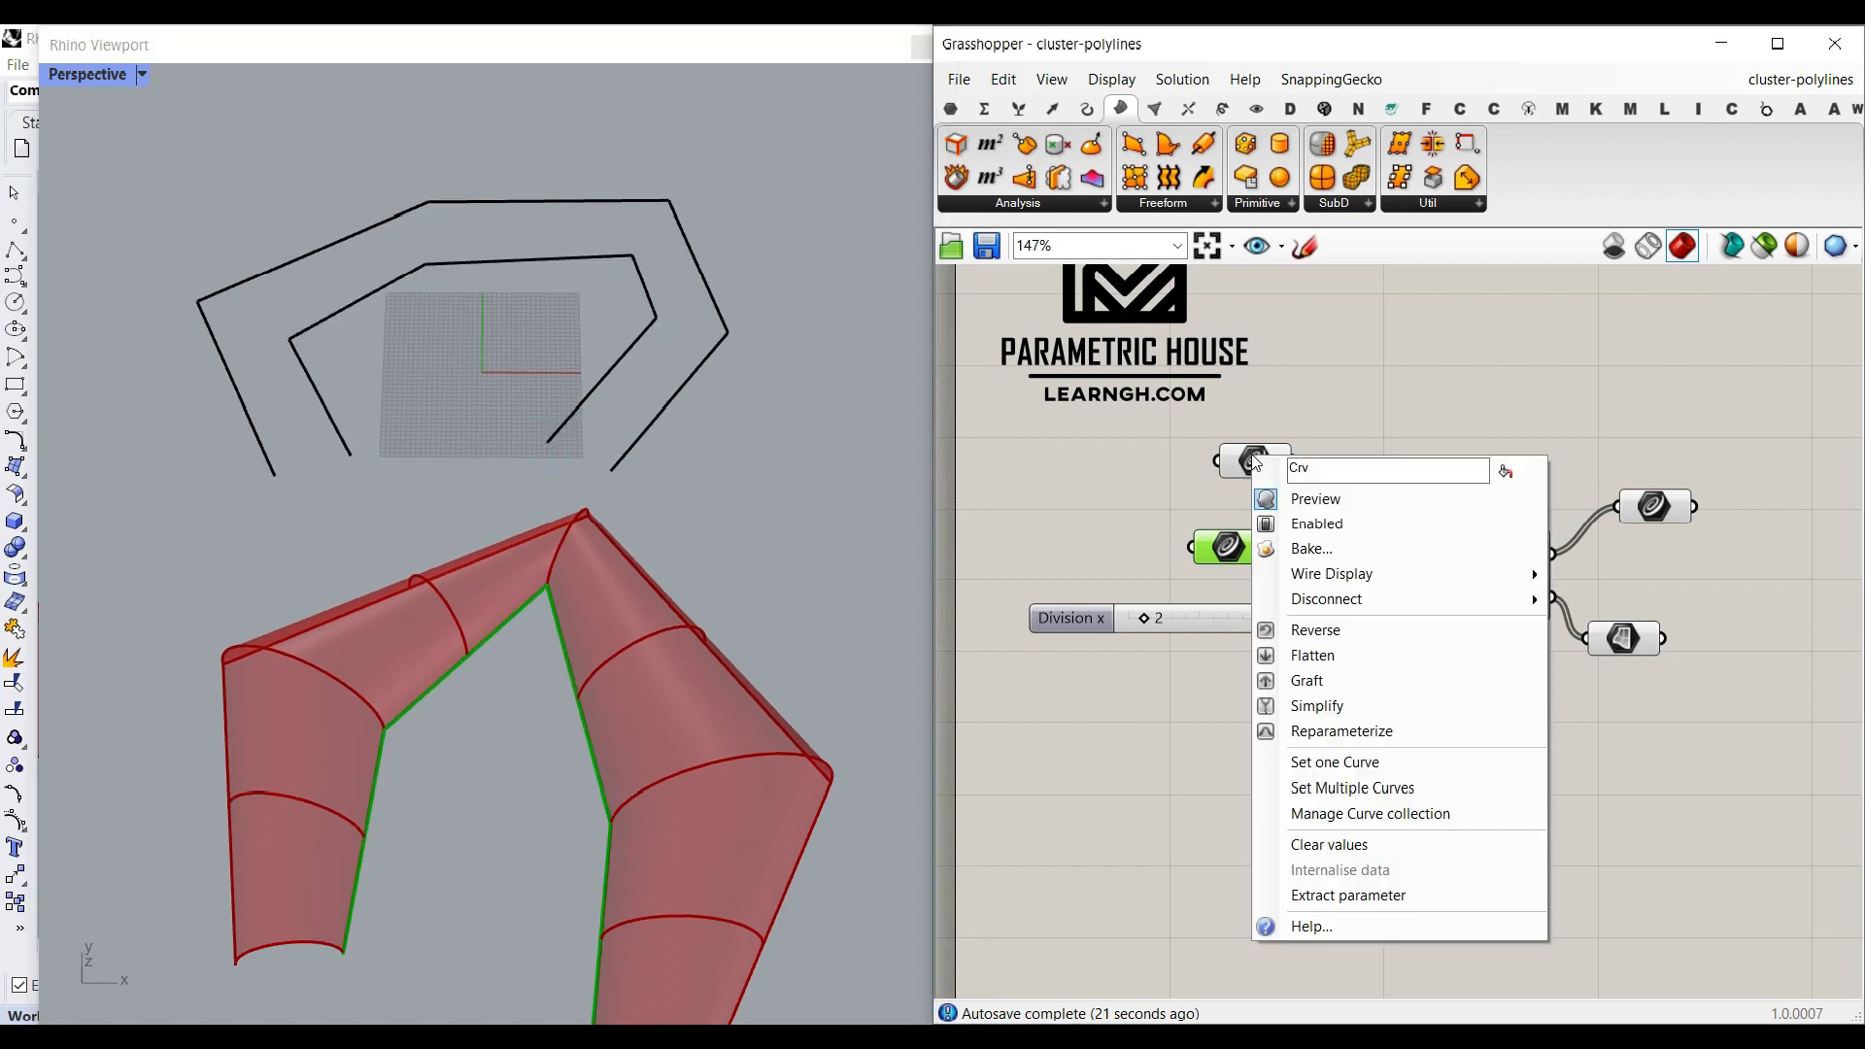
pyautogui.click(1302, 764)
pyautogui.click(606, 206)
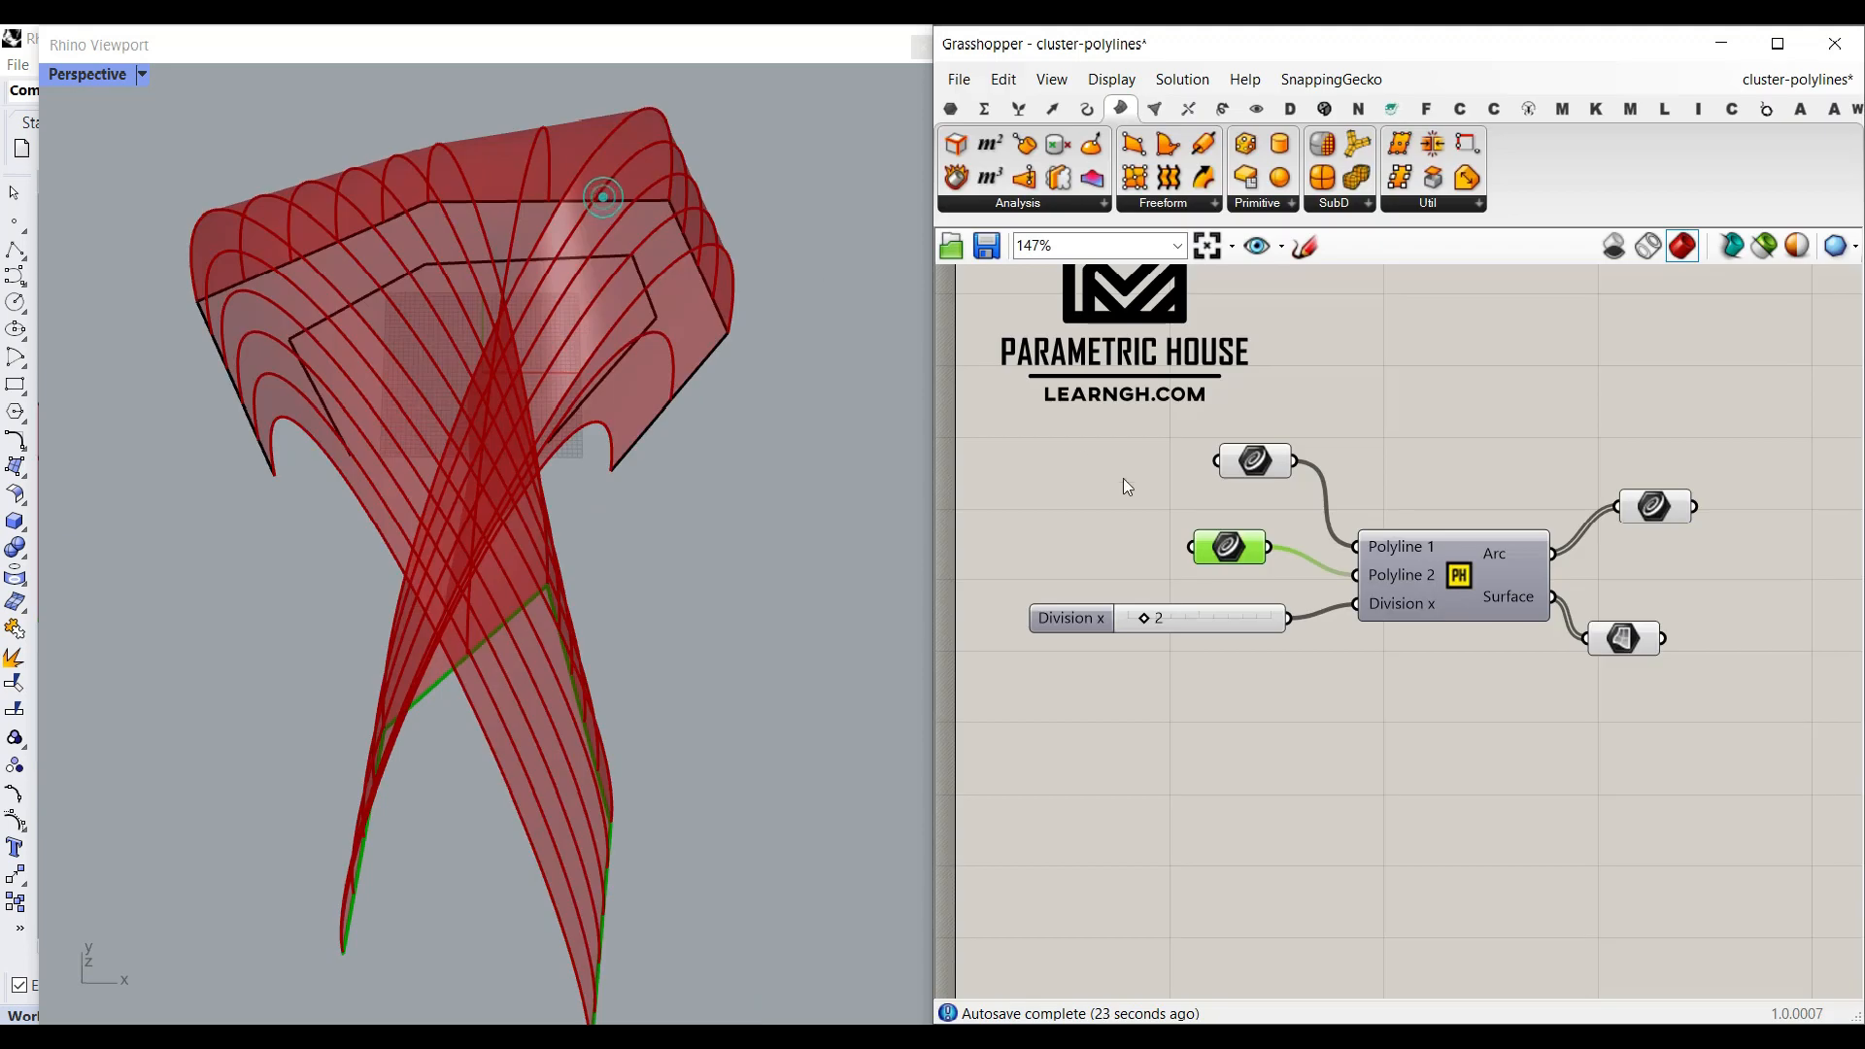
pyautogui.rightClick(1232, 542)
pyautogui.click(1282, 848)
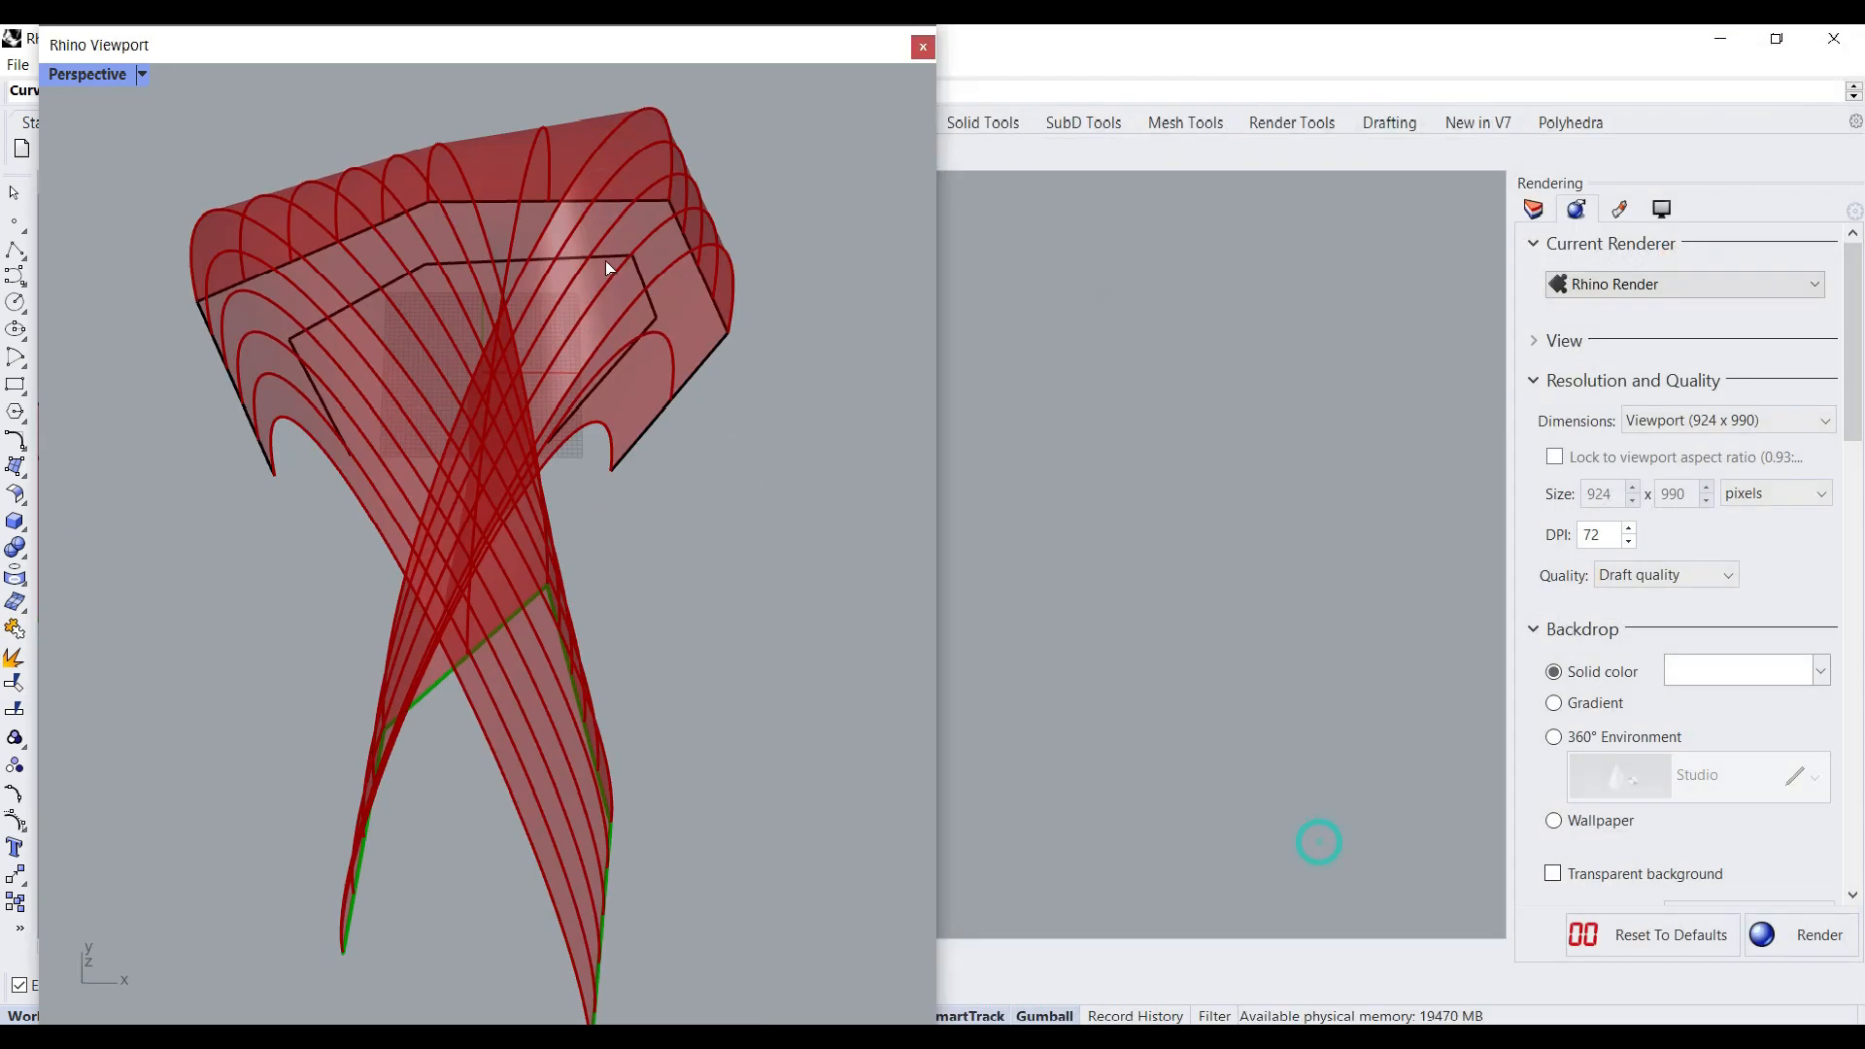
pyautogui.click(604, 259)
# Set the Division x slider to 4 and check the arcs on the new polylines.
pyautogui.scroll(2, 441, 423)
pyautogui.scroll(2, 1199, 614)
pyautogui.moveTo(1110, 623); pyautogui.dragTo(1153, 623)
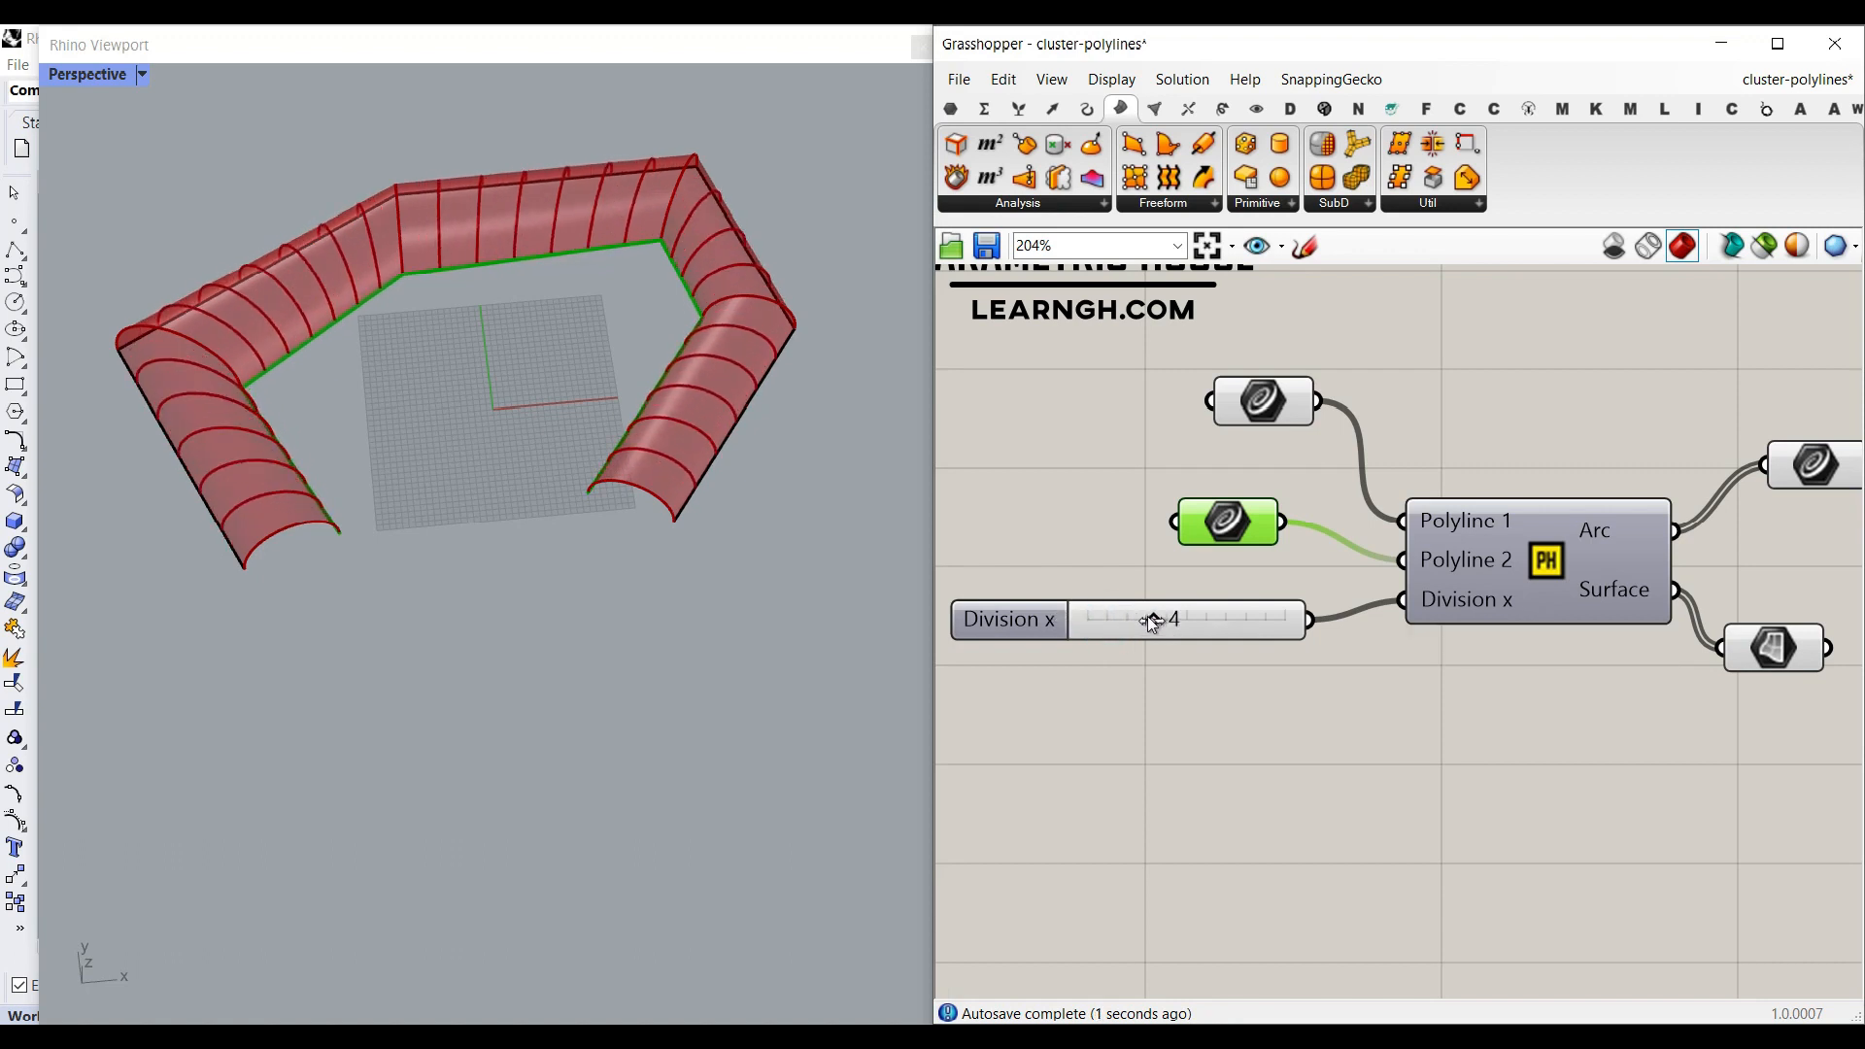
pyautogui.scroll(1, 937, 622)
pyautogui.keyDown('shift'); pyautogui.moveTo(639, 538); pyautogui.dragTo(507, 731, button='right'); pyautogui.keyUp('shift')
# Open the polyline cluster for editing to look at its internal definition.
pyautogui.moveTo(1419, 583); pyautogui.dragTo(1208, 553, button='right')
pyautogui.scroll(-4, 1207, 552)
pyautogui.doubleClick(1331, 529)
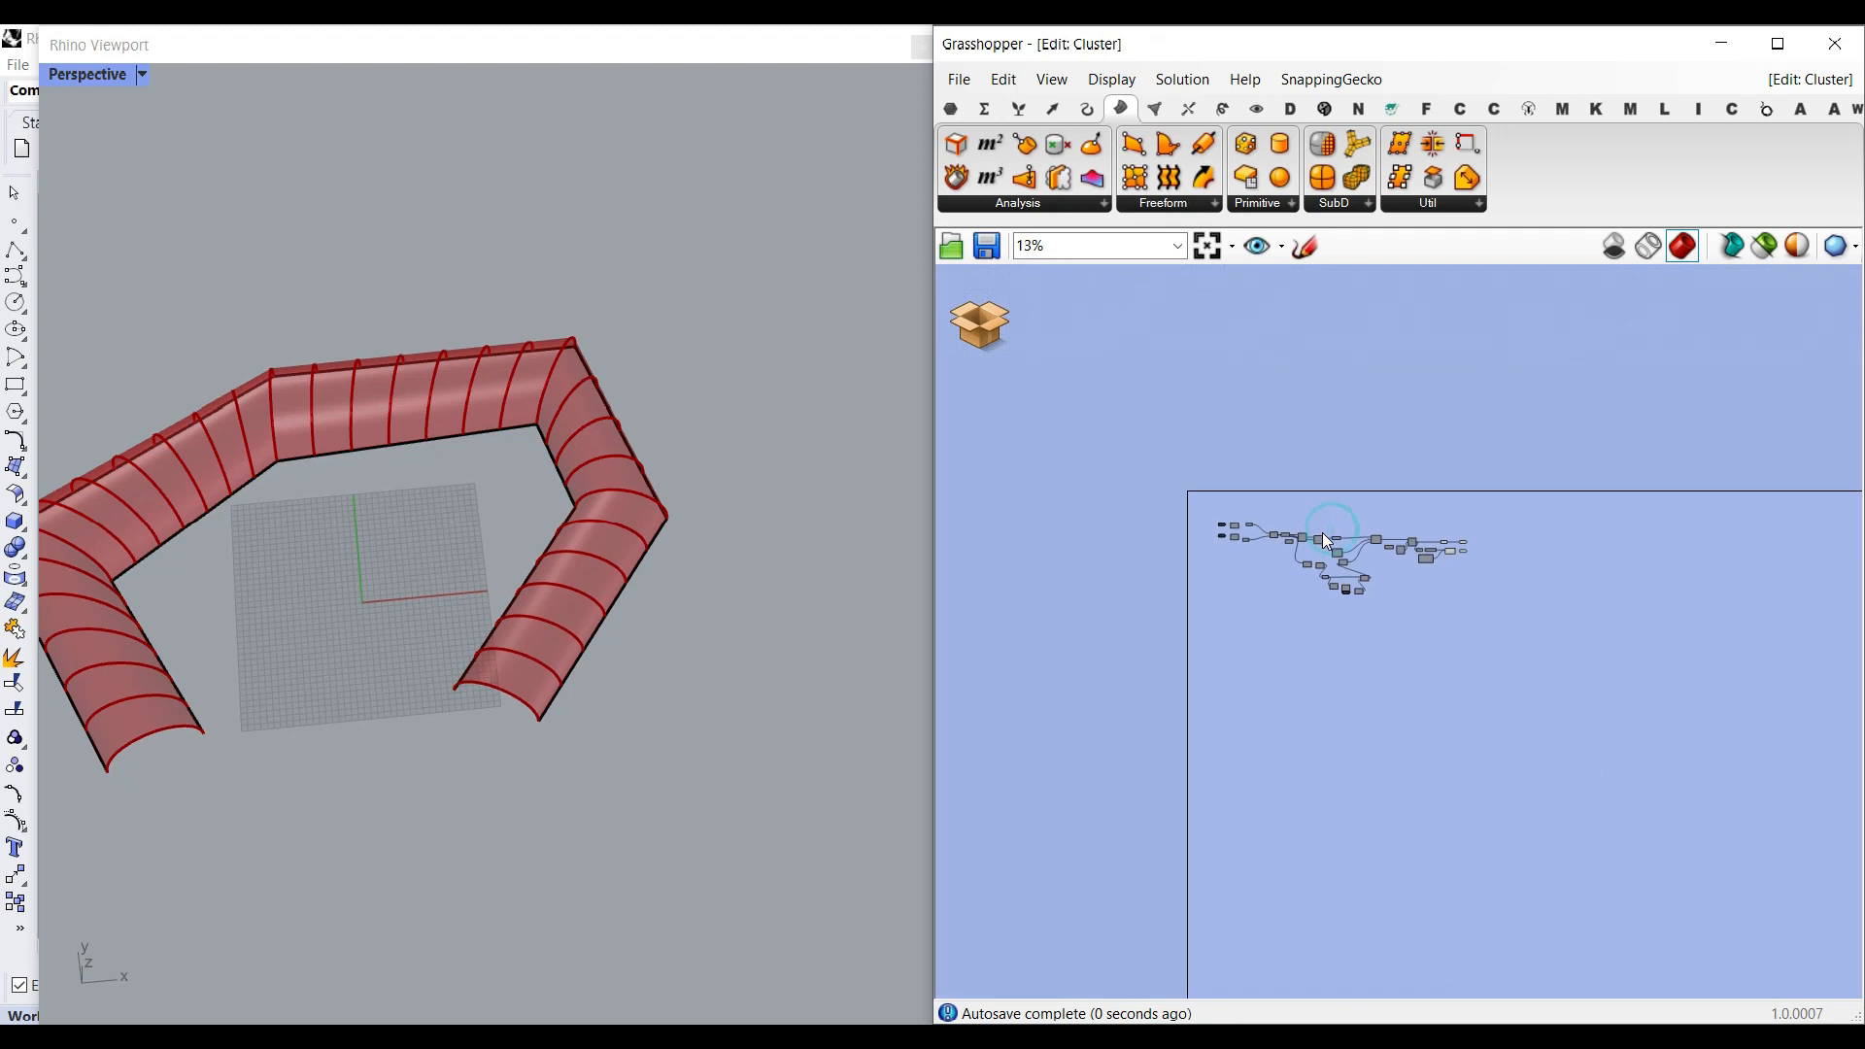
pyautogui.moveTo(428, 606); pyautogui.dragTo(572, 513, button='right')
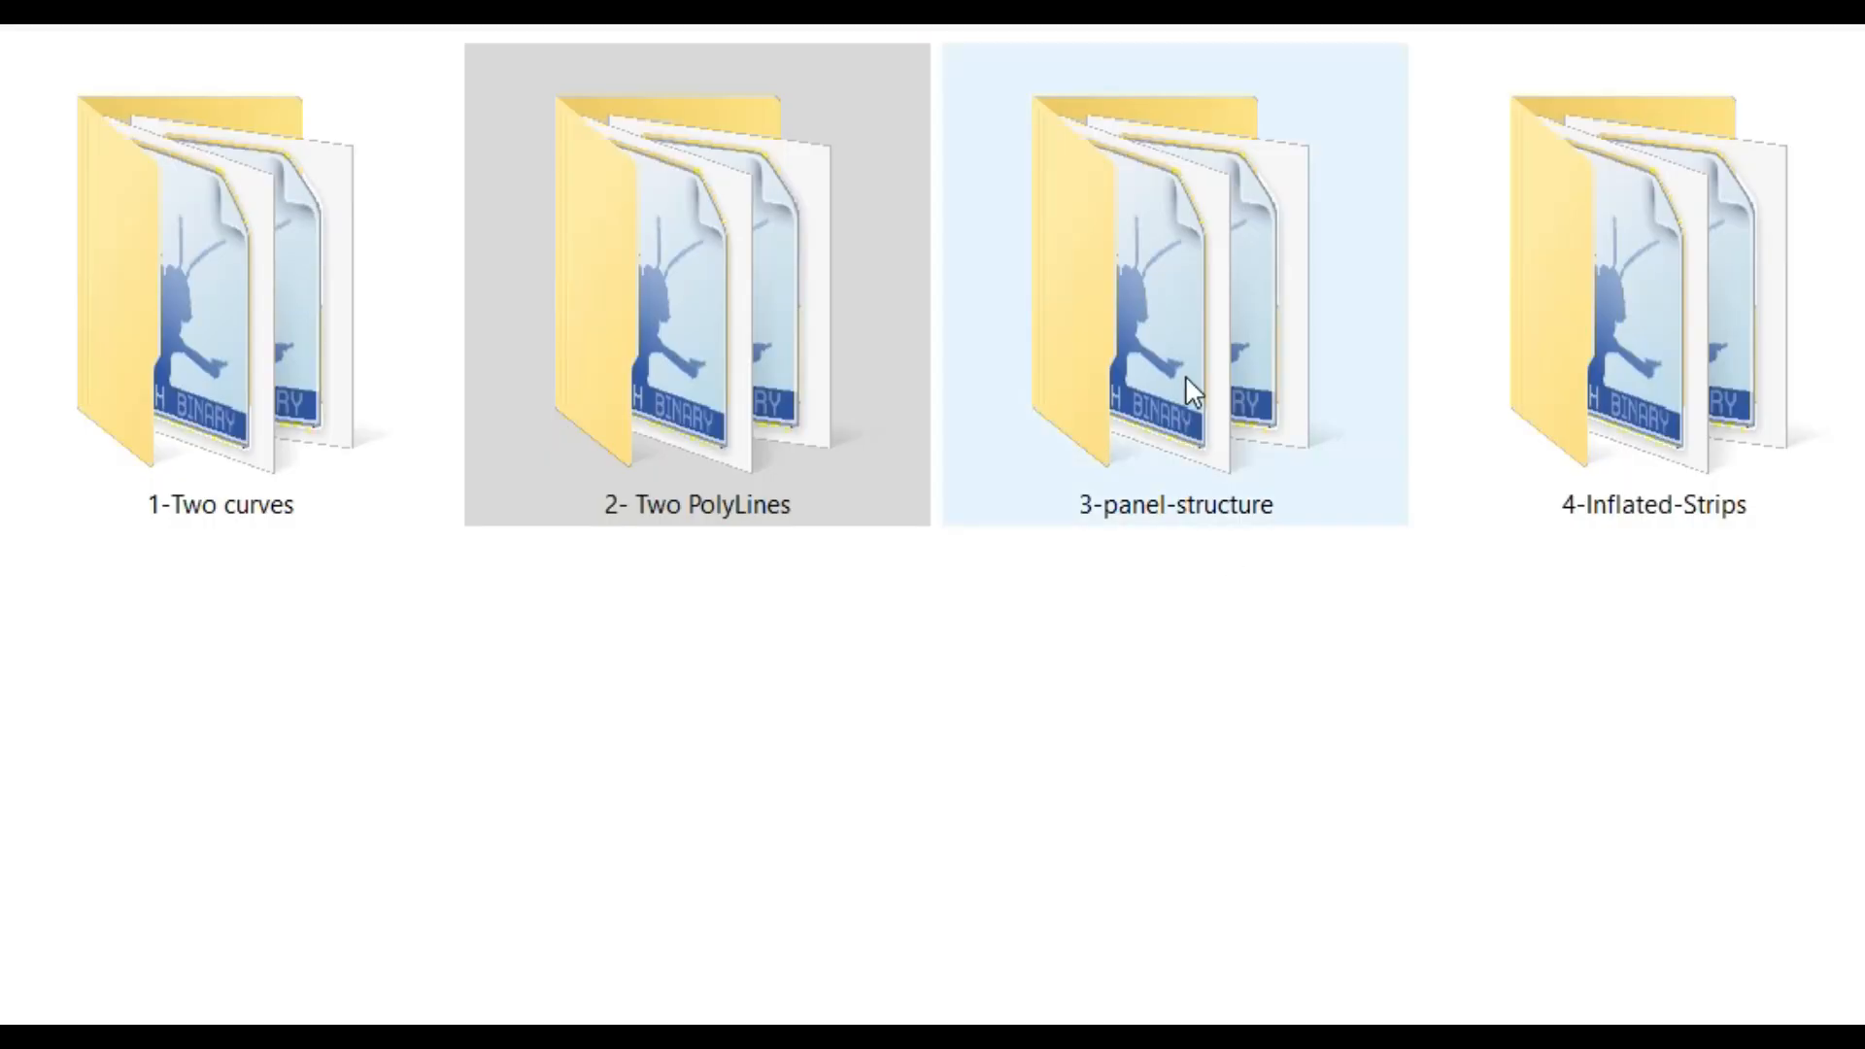
# Load cluster.gh from the "3-panel-structure" folder and delete the two leftover polylines in Rhino.
pyautogui.doubleClick(1185, 375)
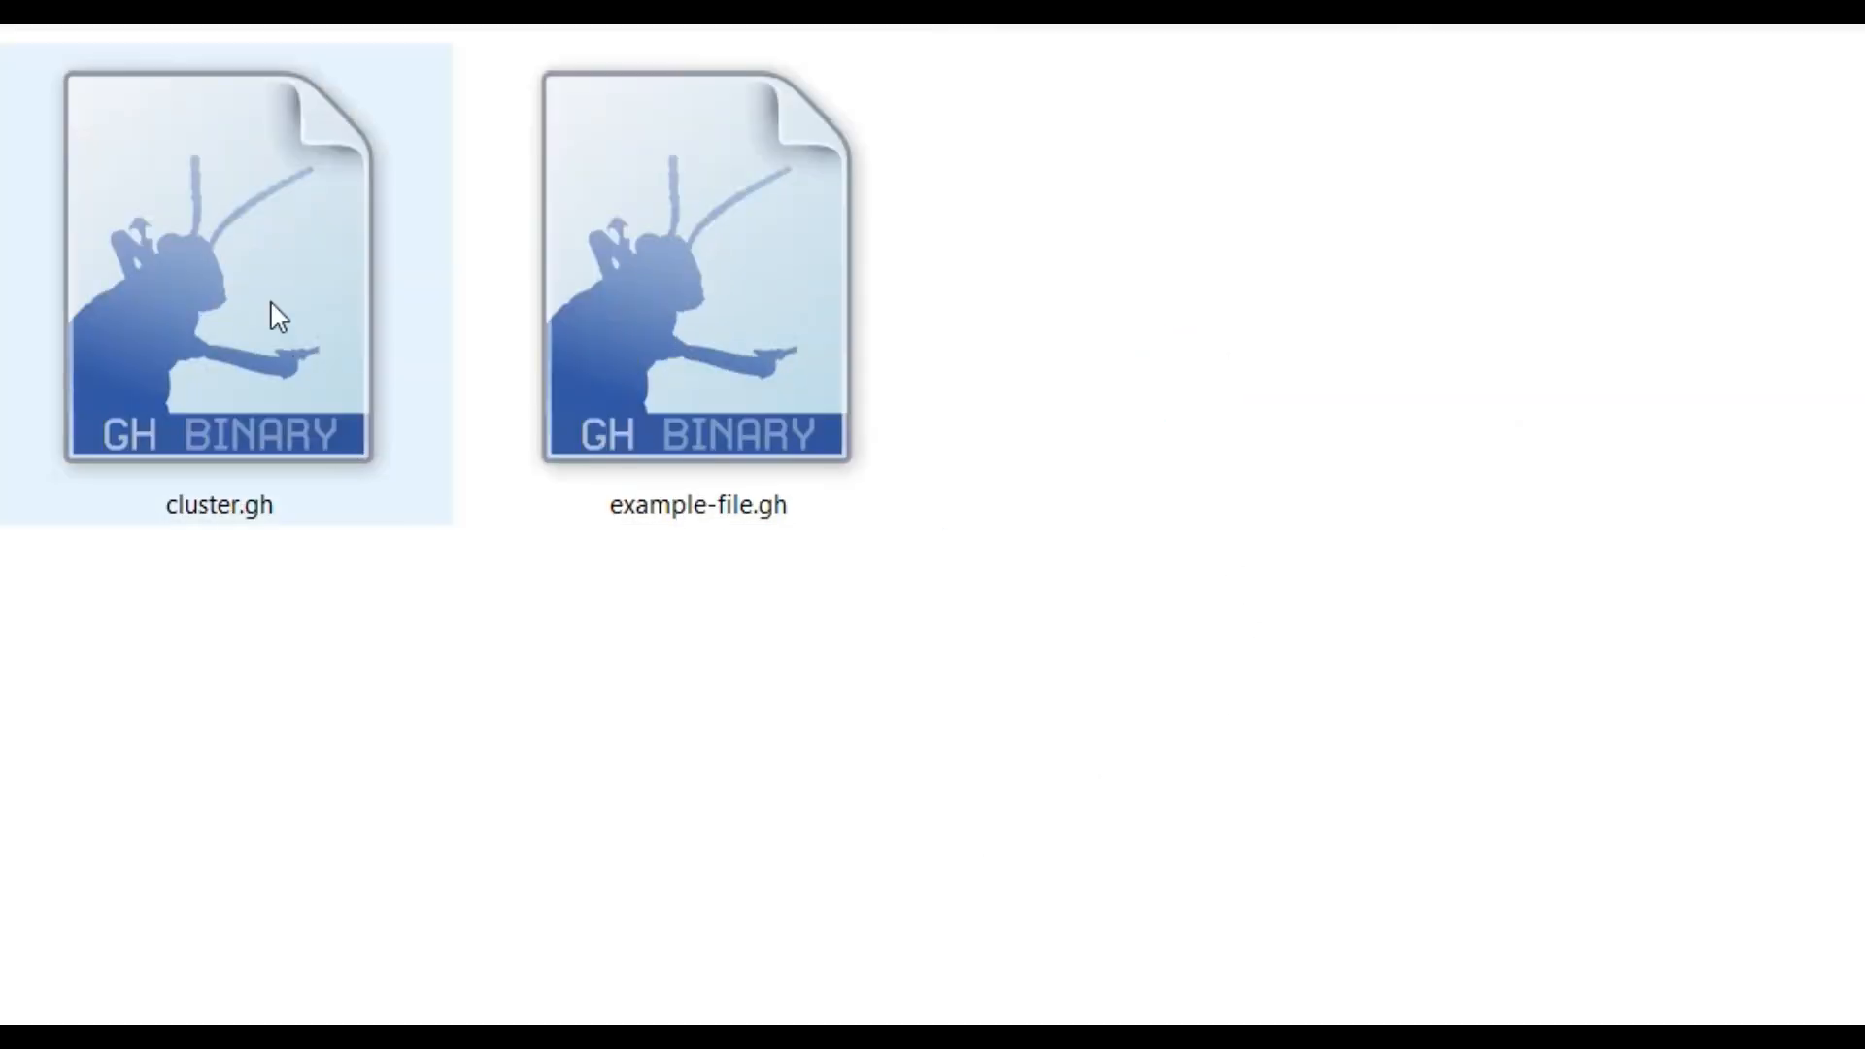
pyautogui.doubleClick(373, 282)
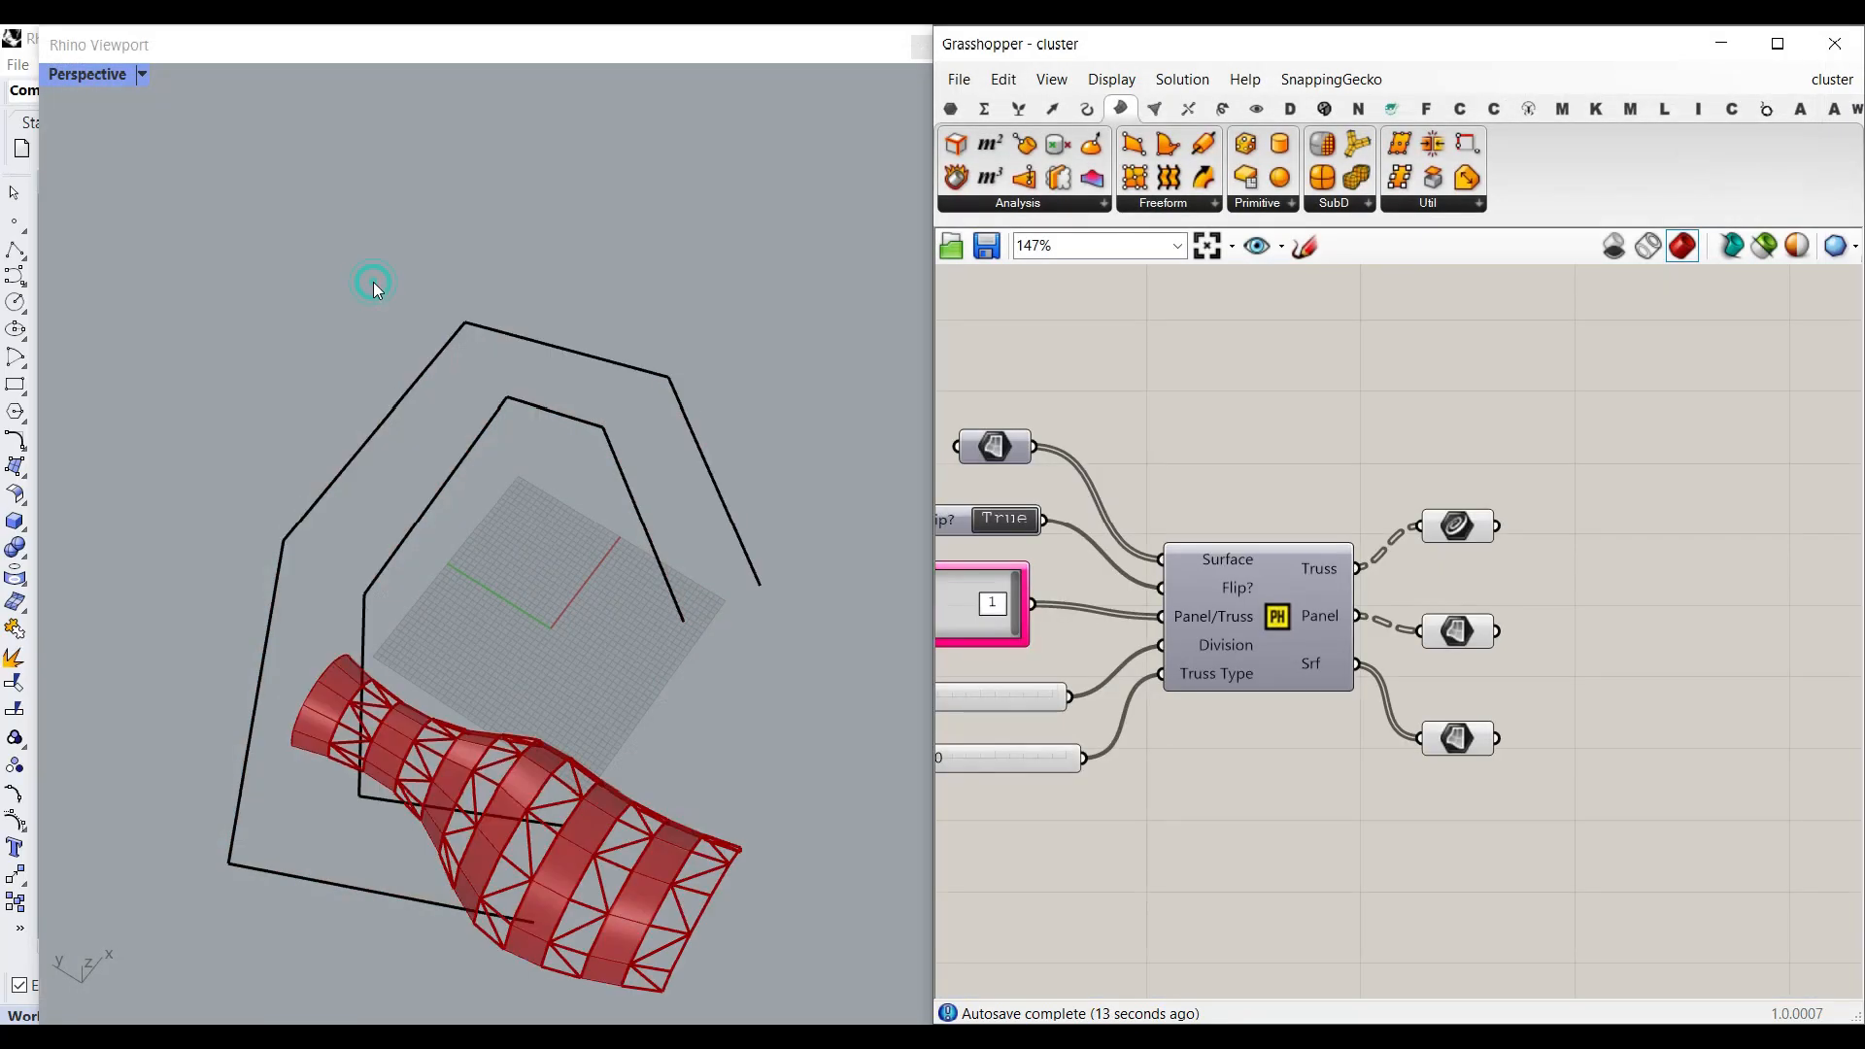
pyautogui.moveTo(778, 341); pyautogui.dragTo(544, 544)
pyautogui.press('Delete')
pyautogui.scroll(-2, 563, 506)
pyautogui.scroll(8, 535, 510)
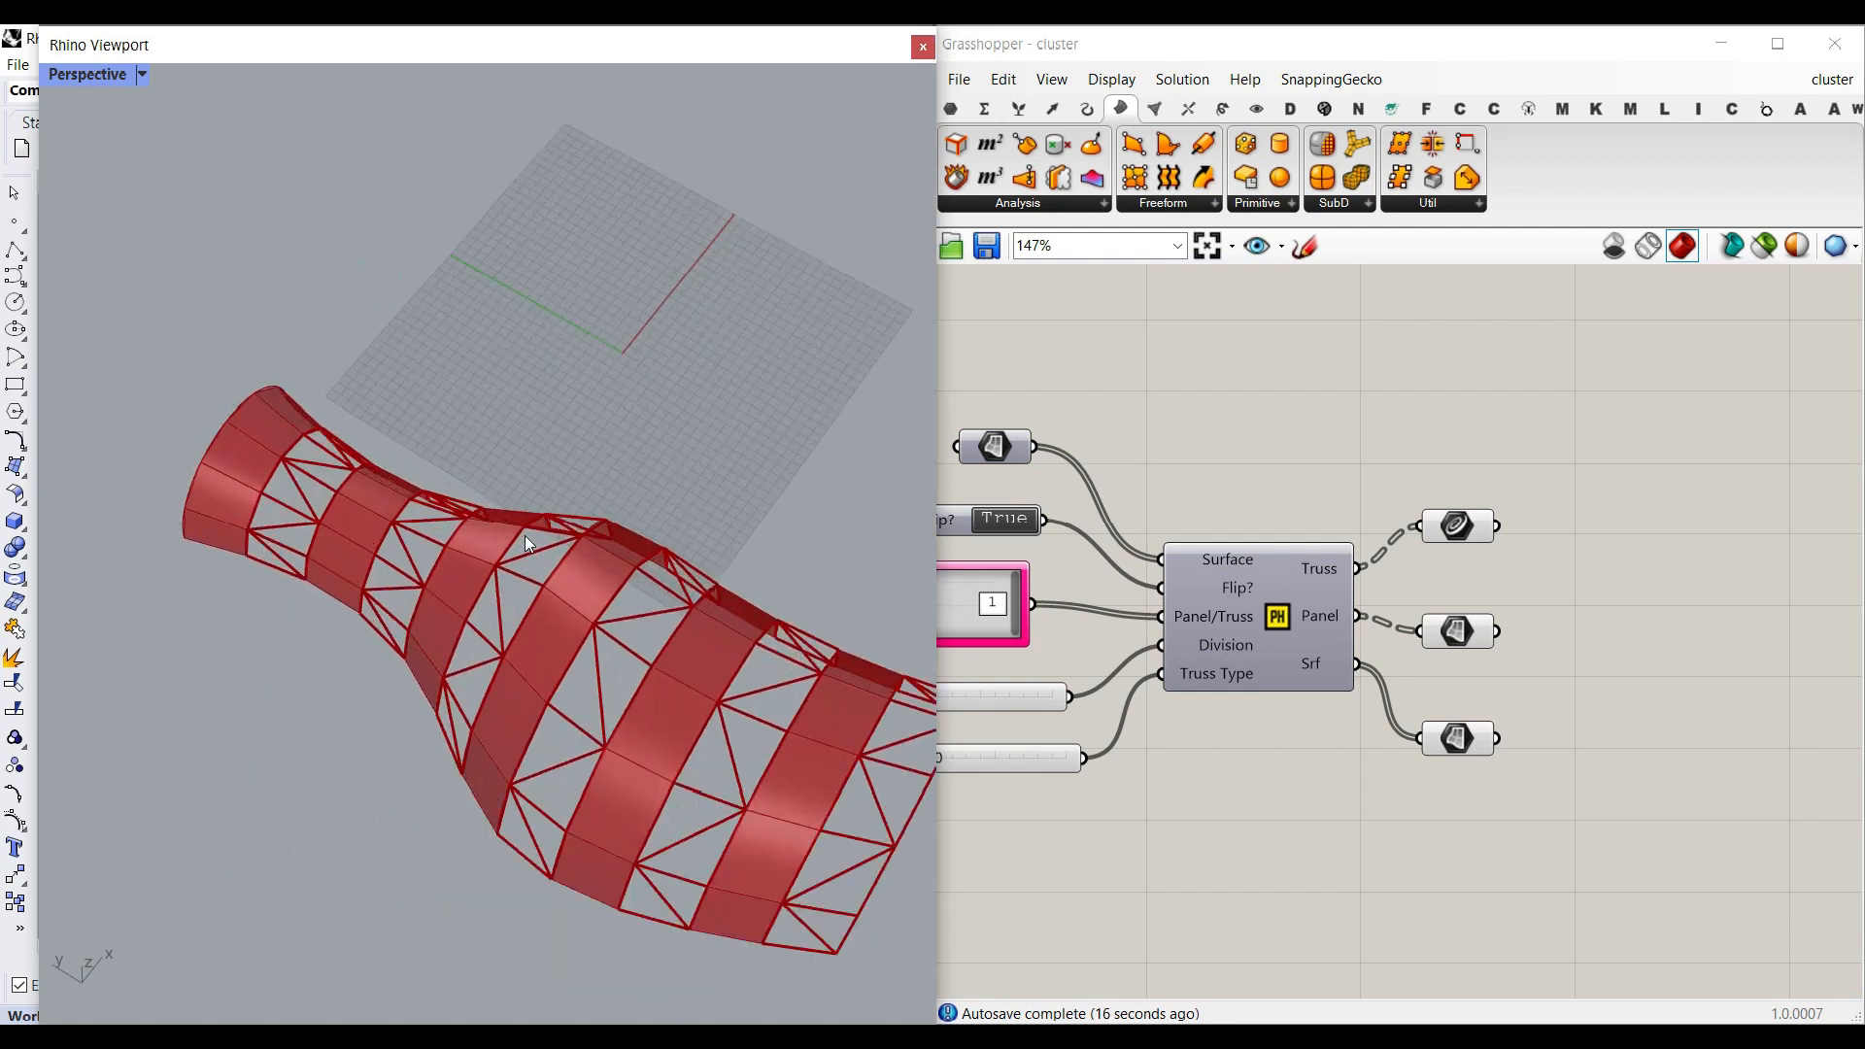
pyautogui.scroll(-2, 507, 534)
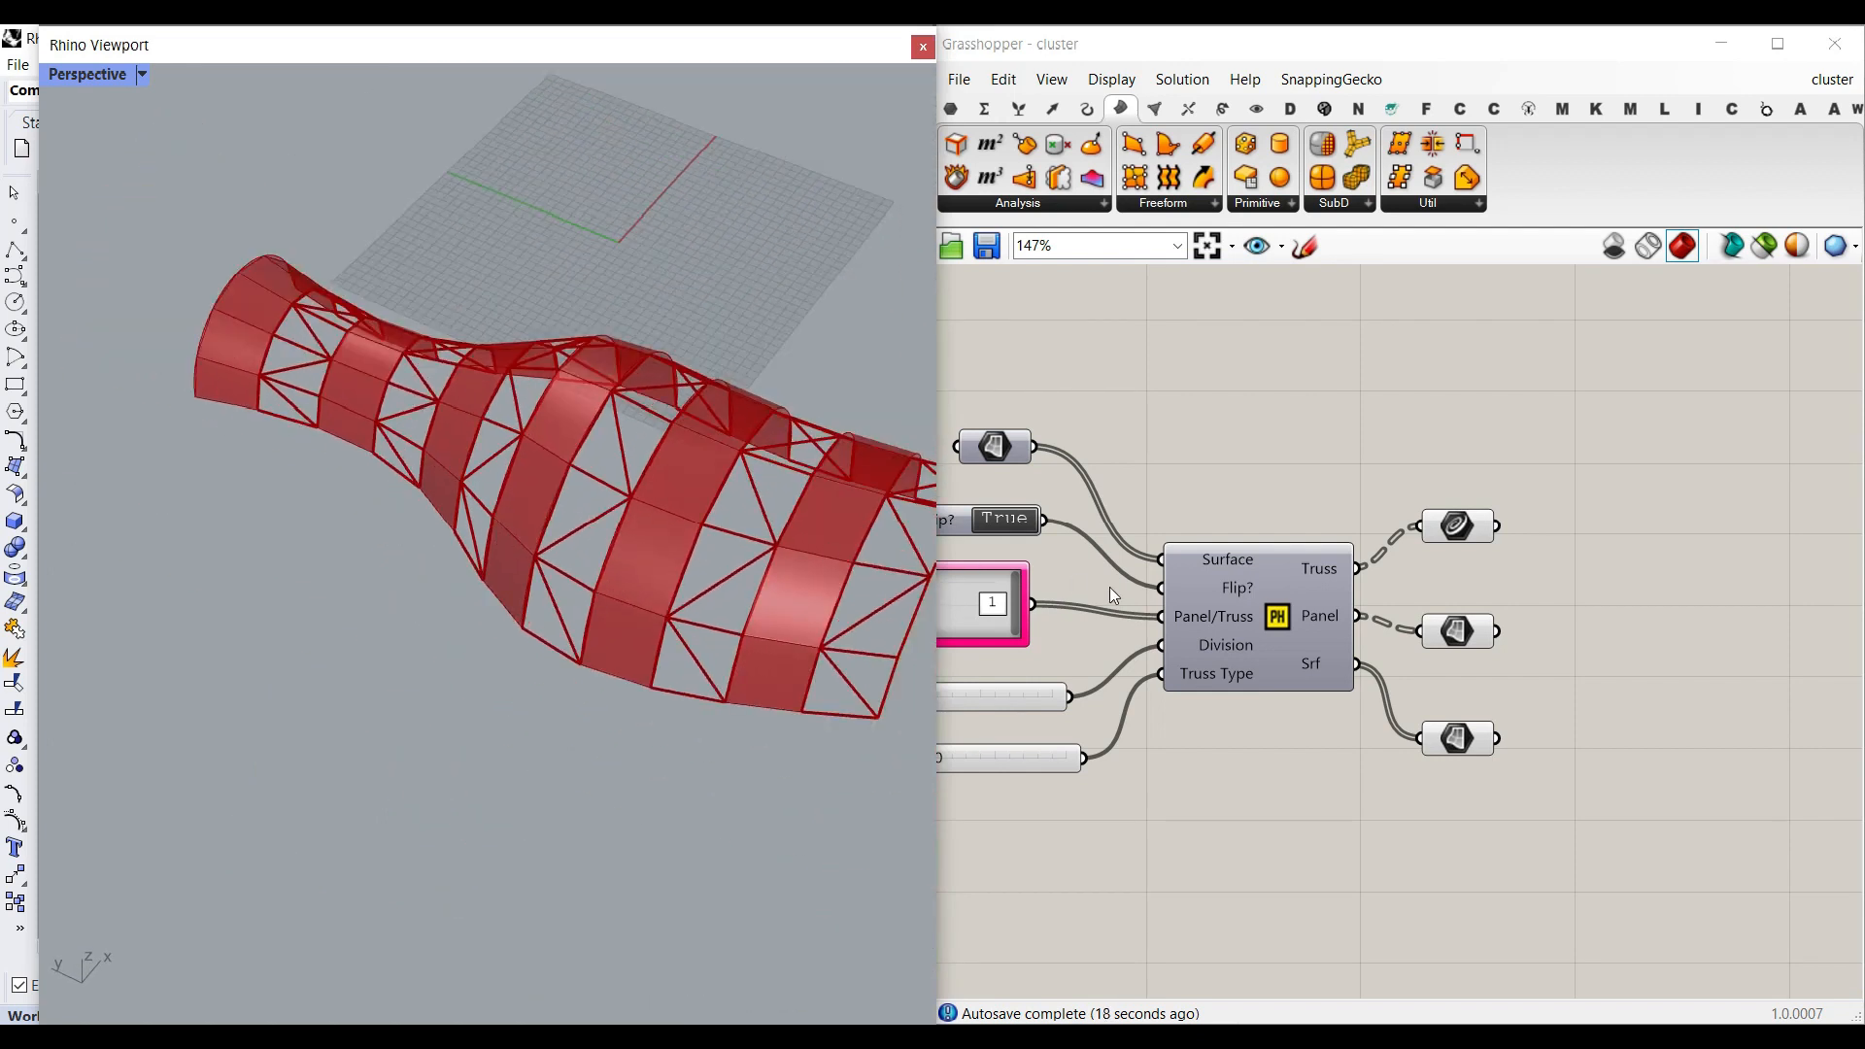
# Turn off the preview of the Srf output parameter and turn on the preview of the Surface input parameter.
pyautogui.rightClick(1470, 747)
pyautogui.click(1516, 575)
pyautogui.scroll(2, 1241, 439)
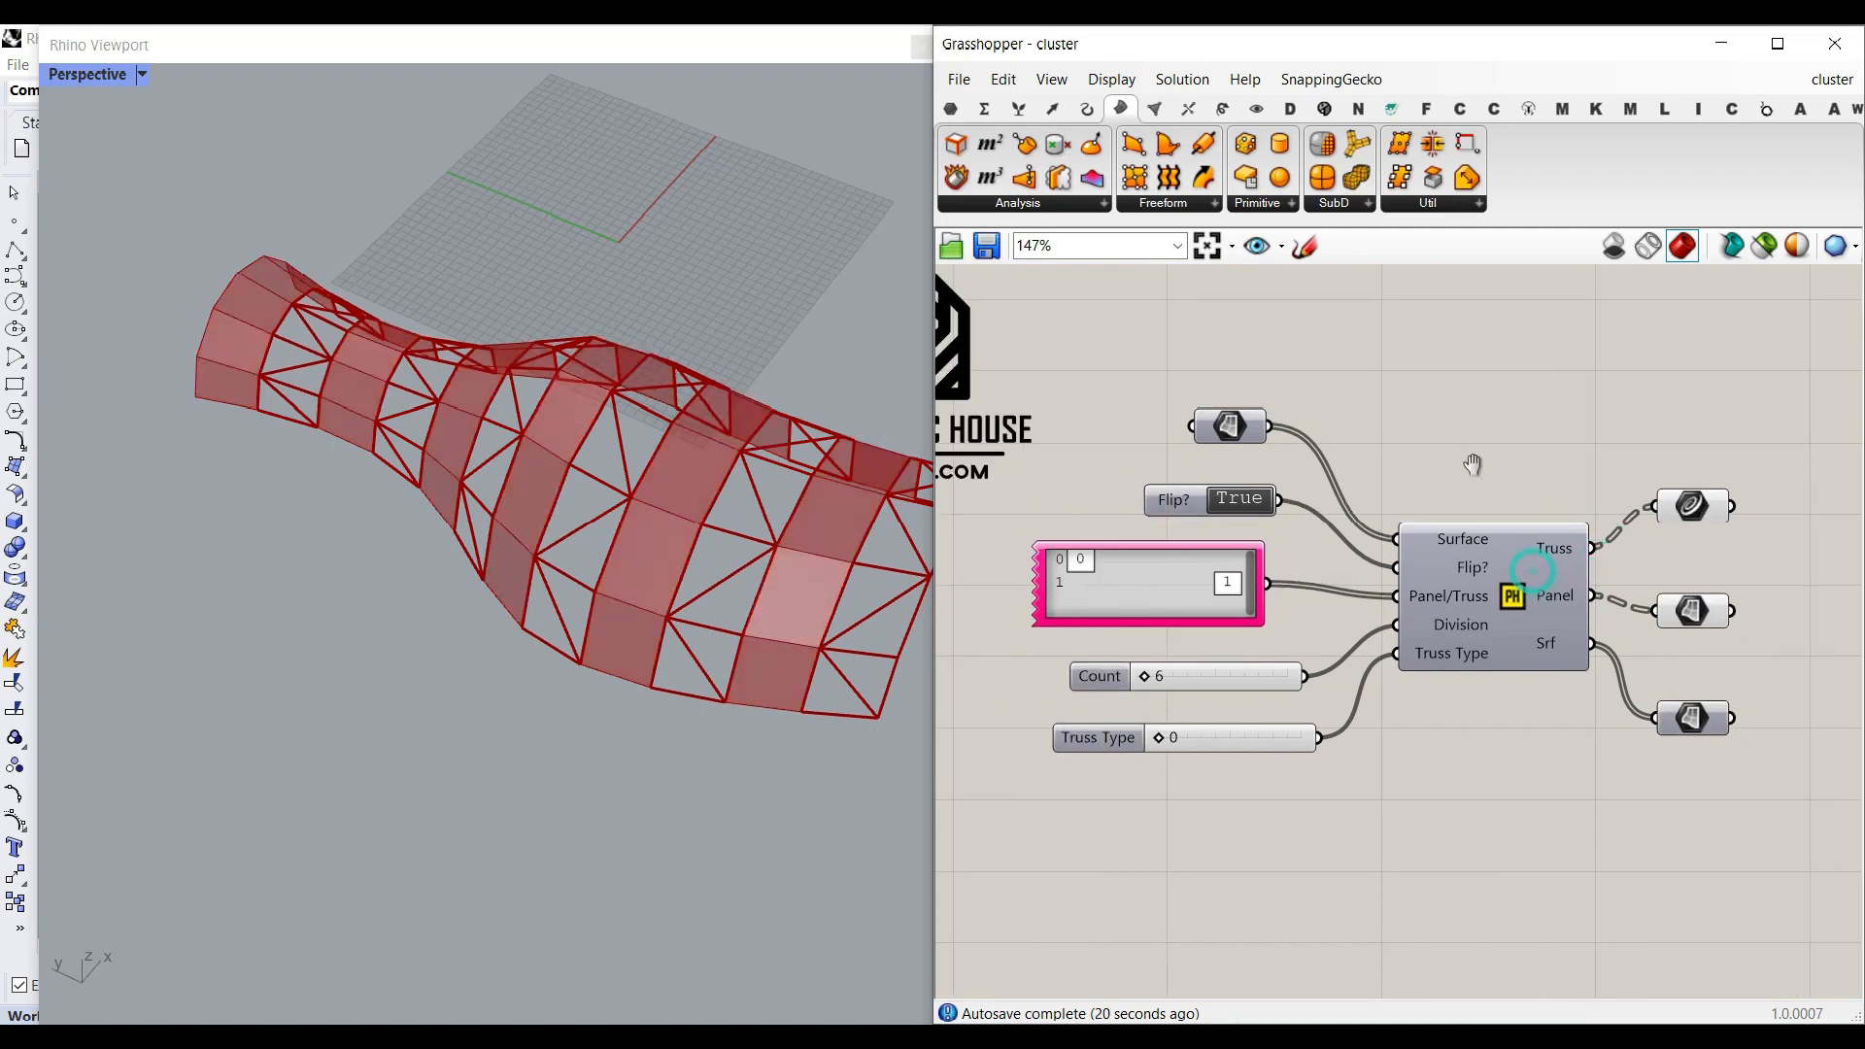
pyautogui.rightClick(1242, 439)
pyautogui.click(1297, 492)
pyautogui.click(1238, 428)
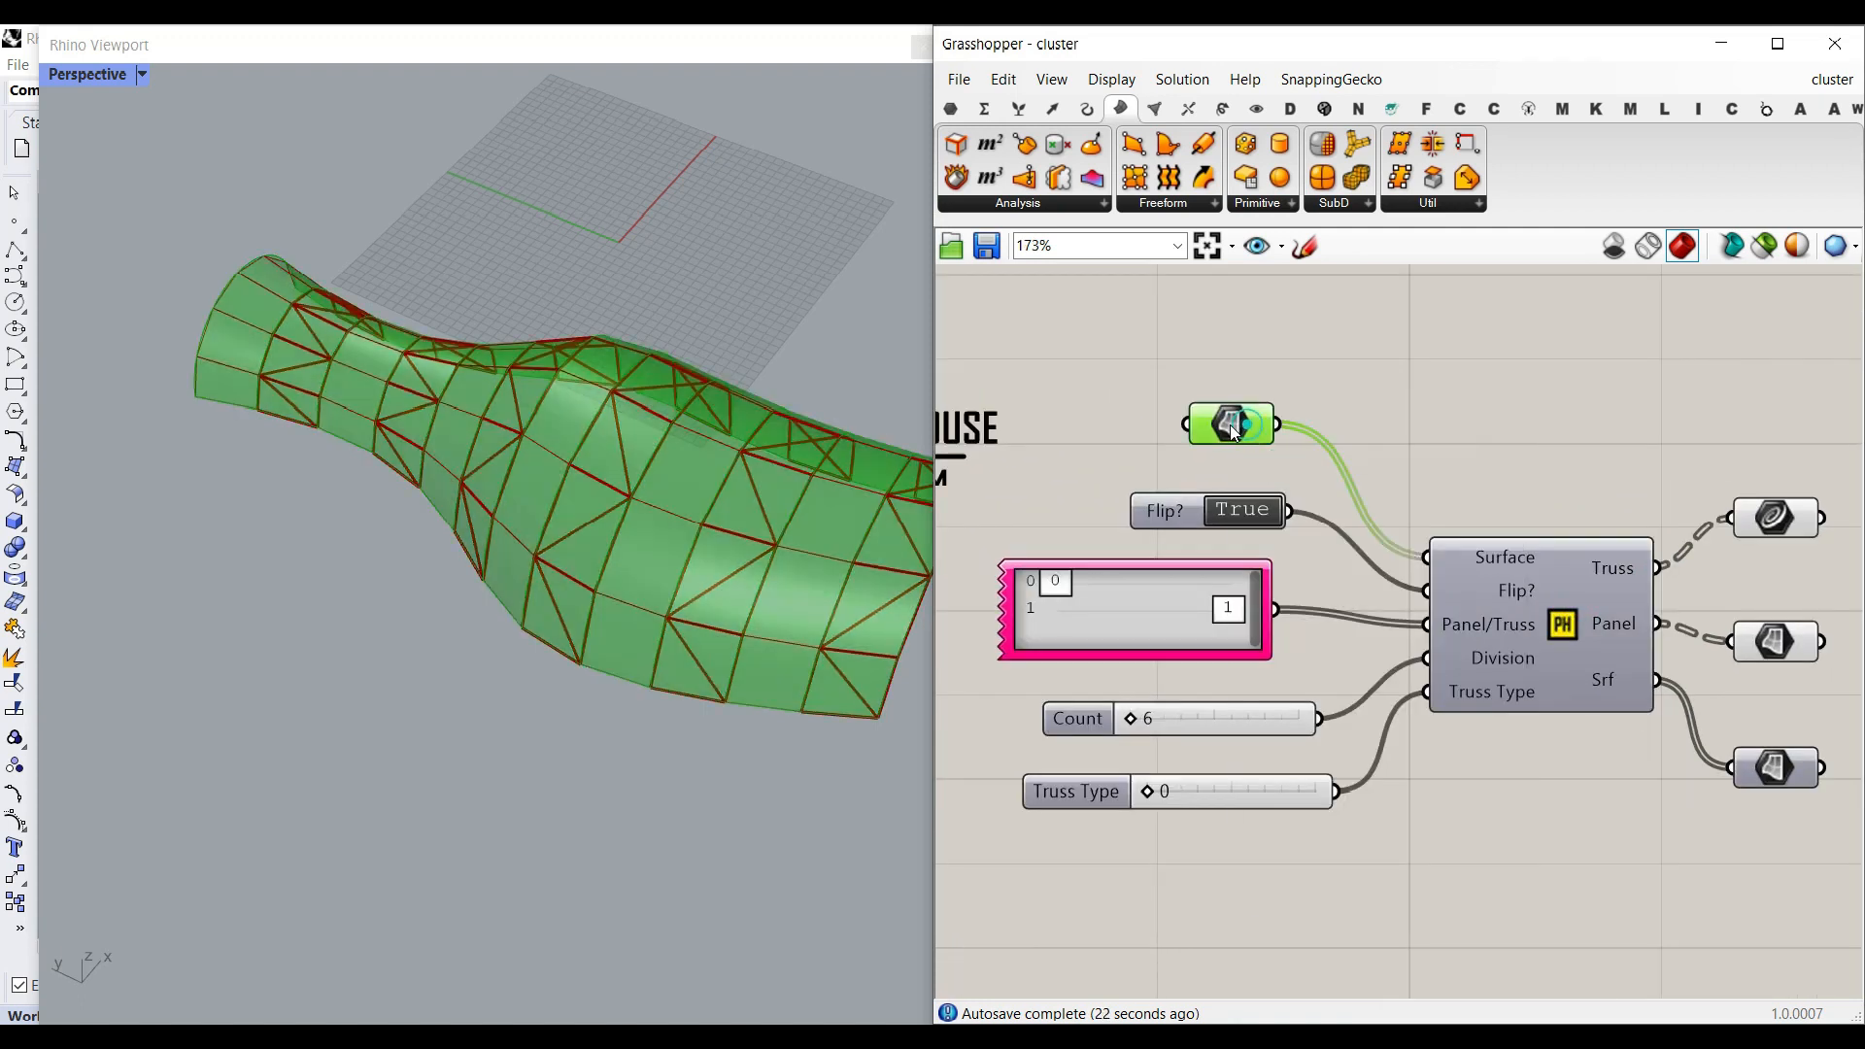
# Bake the Surface input parameter with the default attributes and clear the selection.
pyautogui.rightClick(1238, 427)
pyautogui.click(1287, 517)
pyautogui.click(1314, 734)
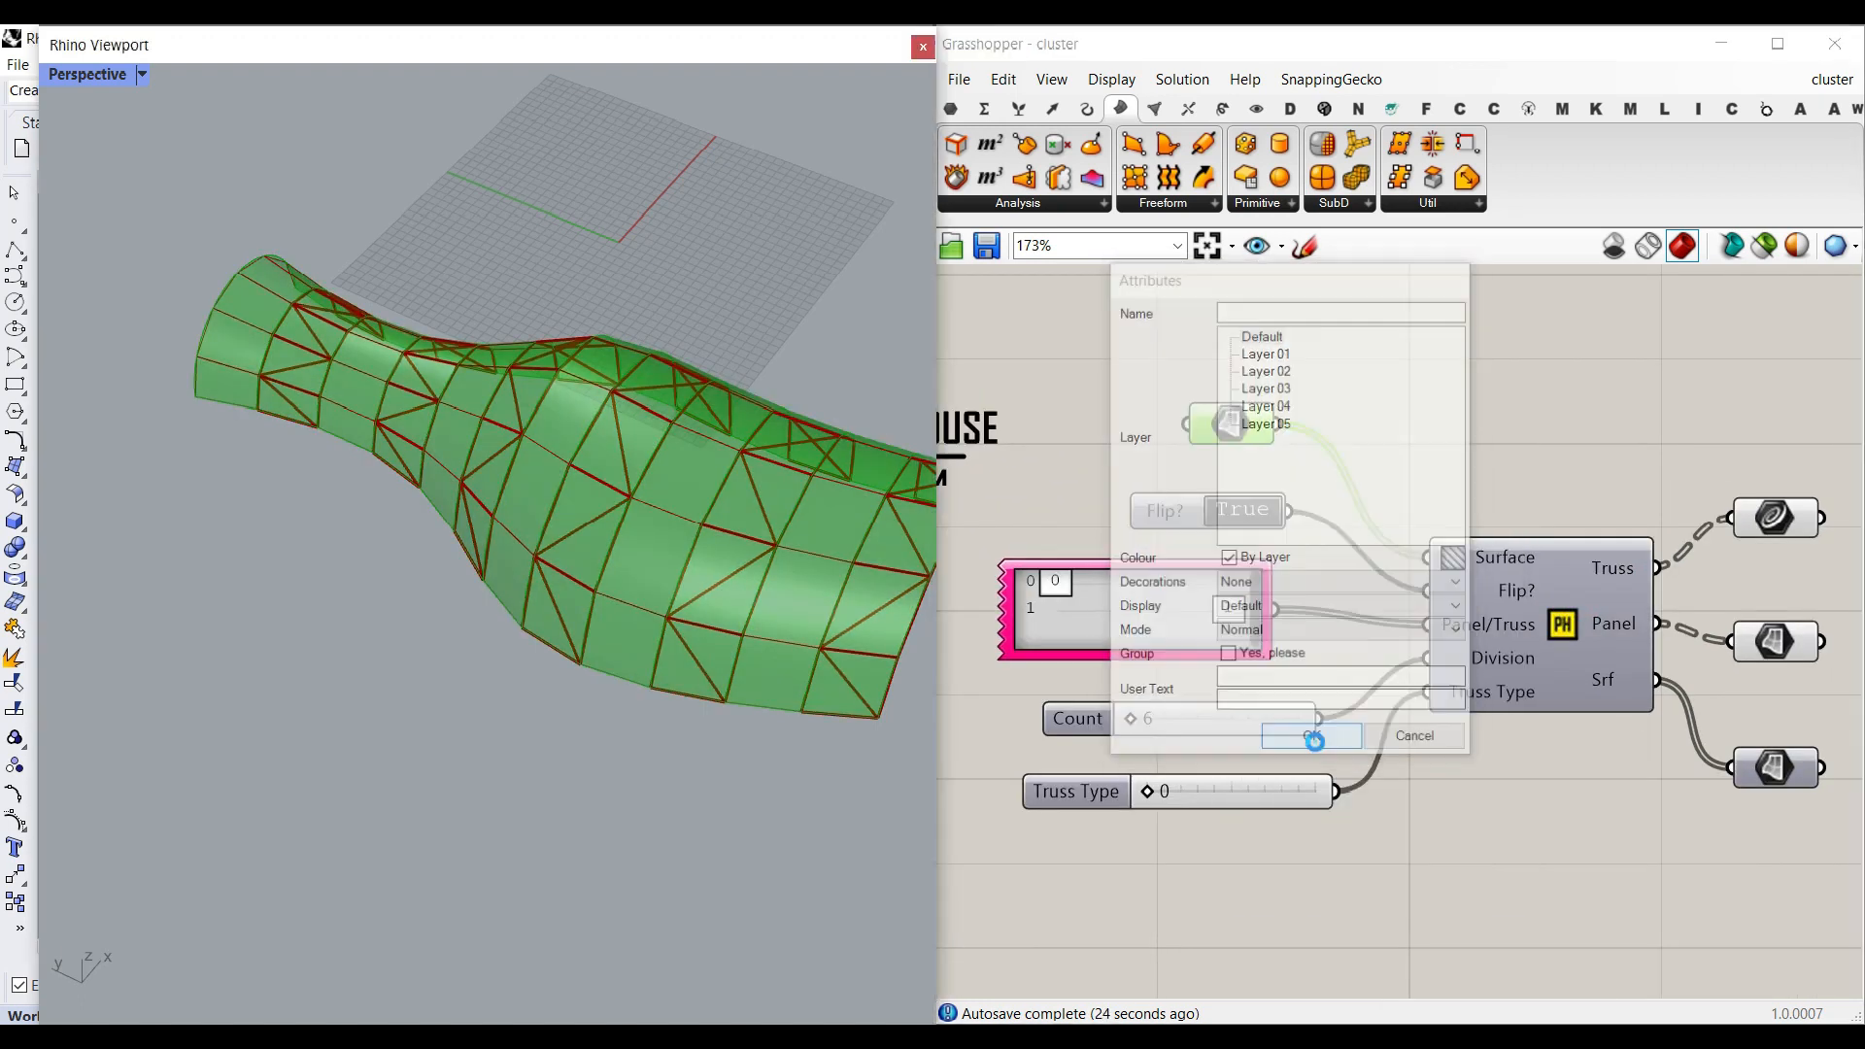
pyautogui.click(504, 252)
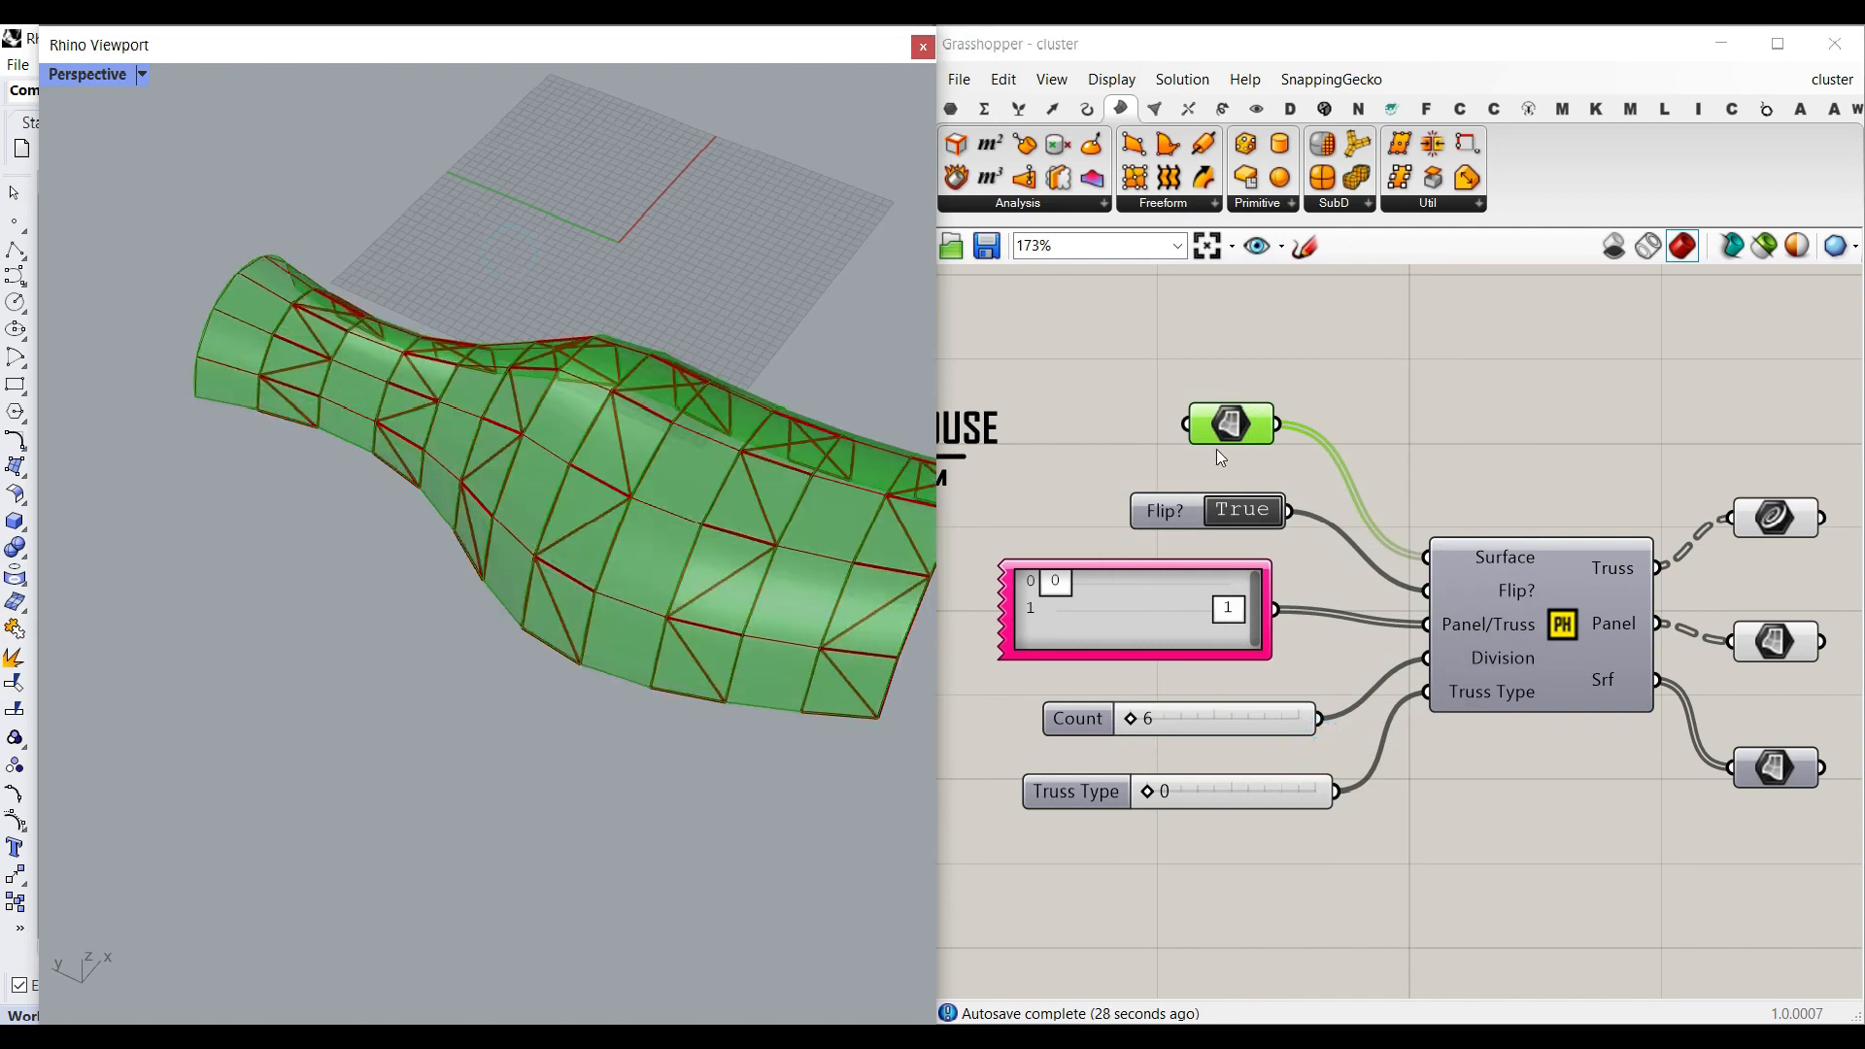
pyautogui.click(1344, 438)
# Toggle Flip? to False to compare the panelling direction, and switch it back to True.
pyautogui.scroll(2, 1500, 544)
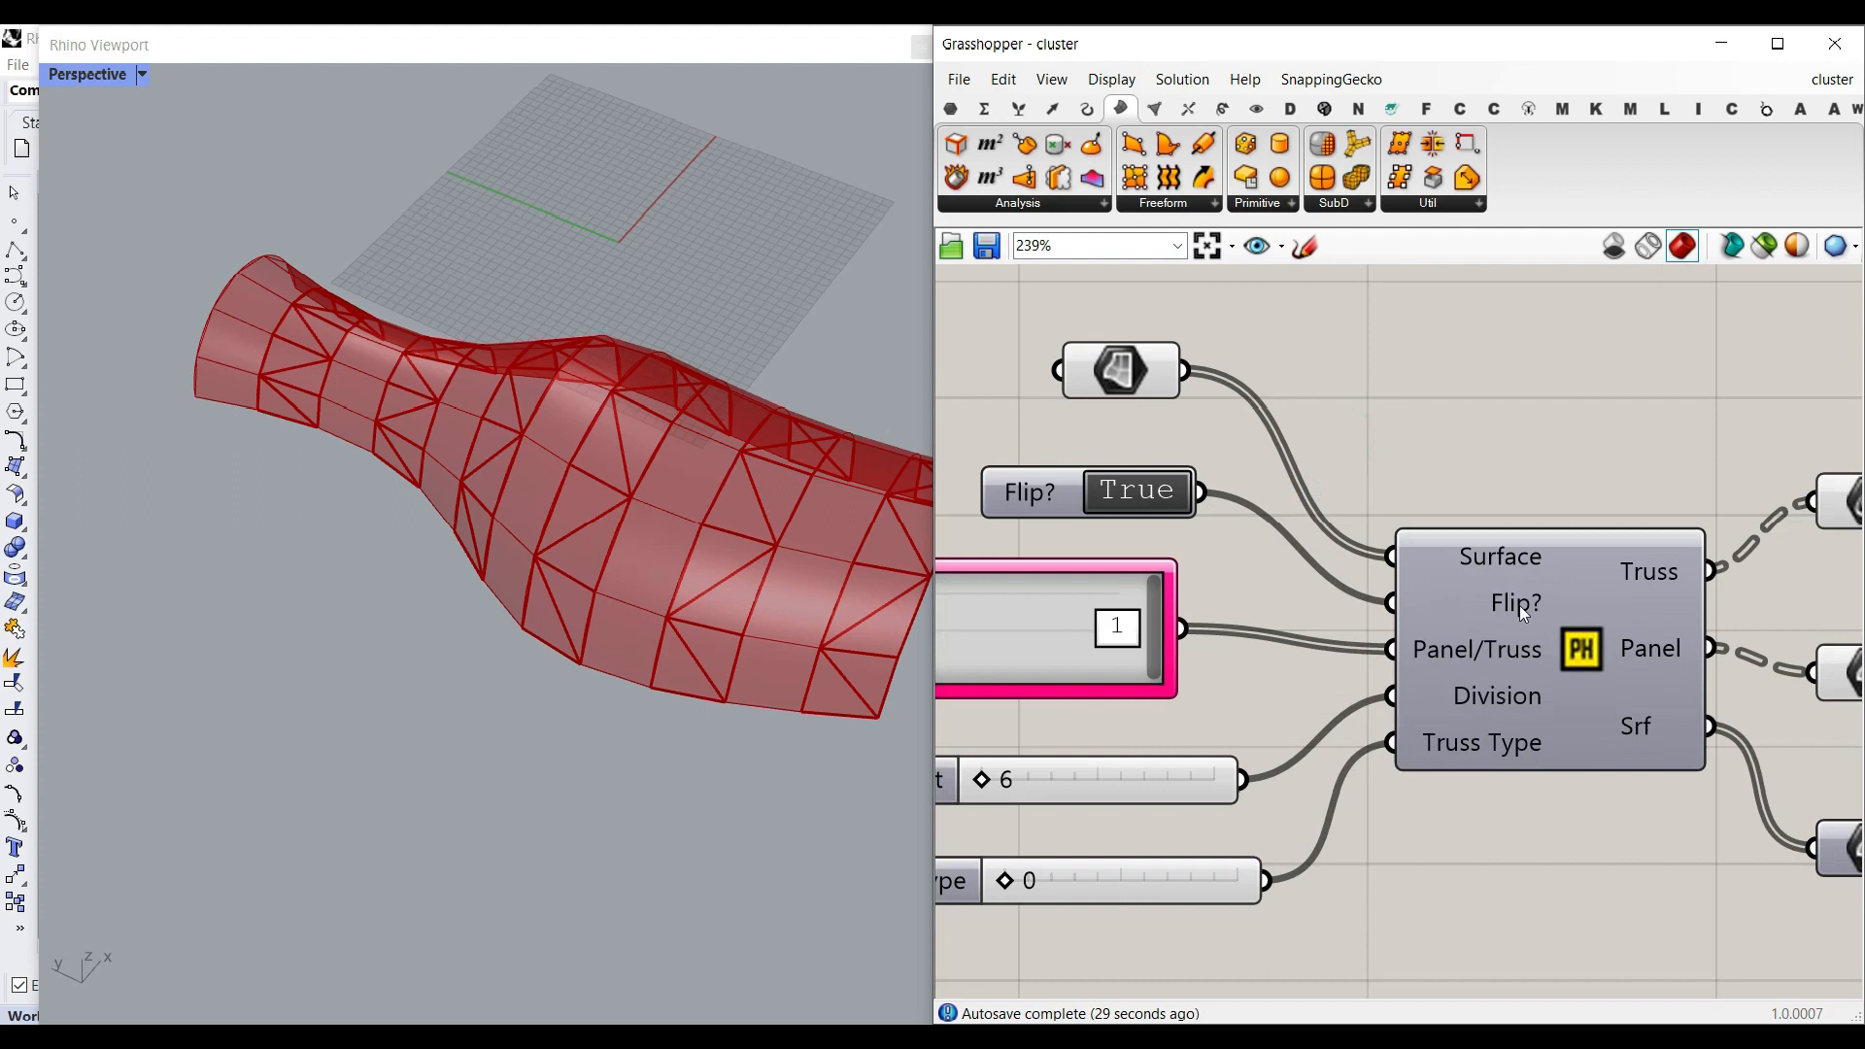
pyautogui.doubleClick(1157, 497)
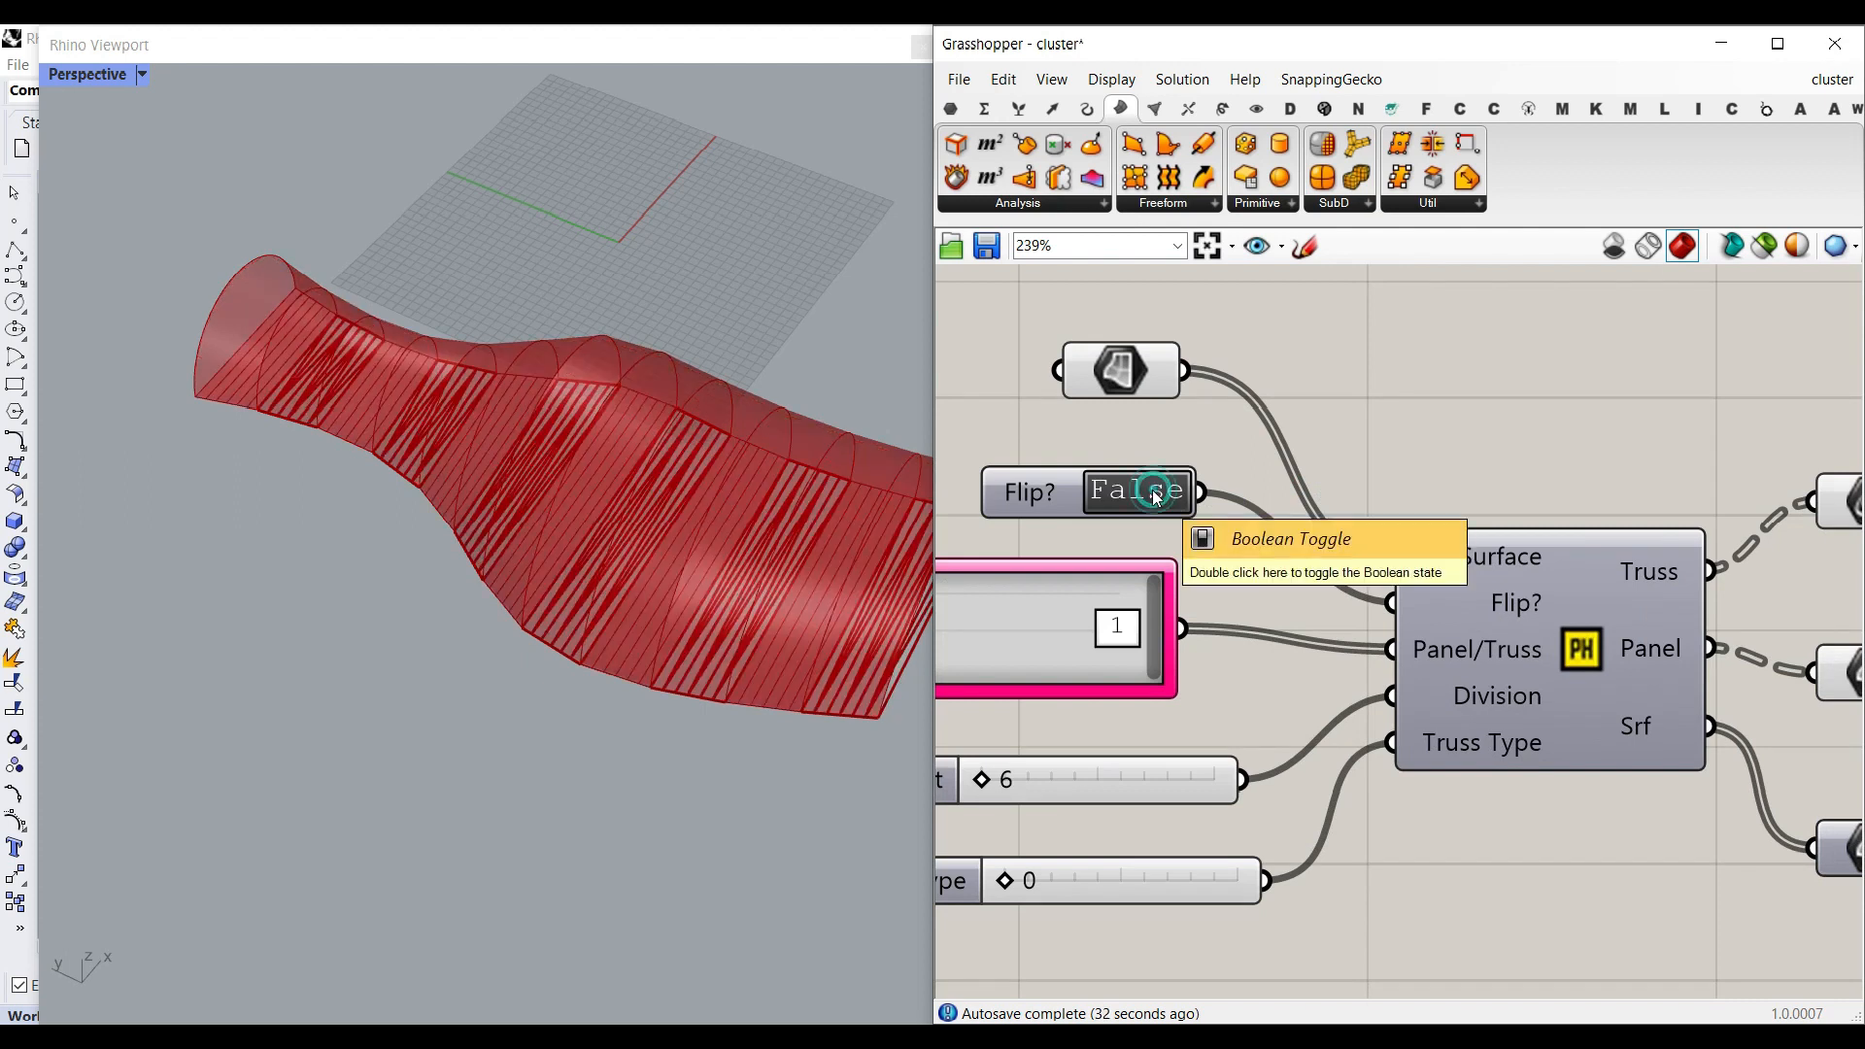
pyautogui.doubleClick(1136, 494)
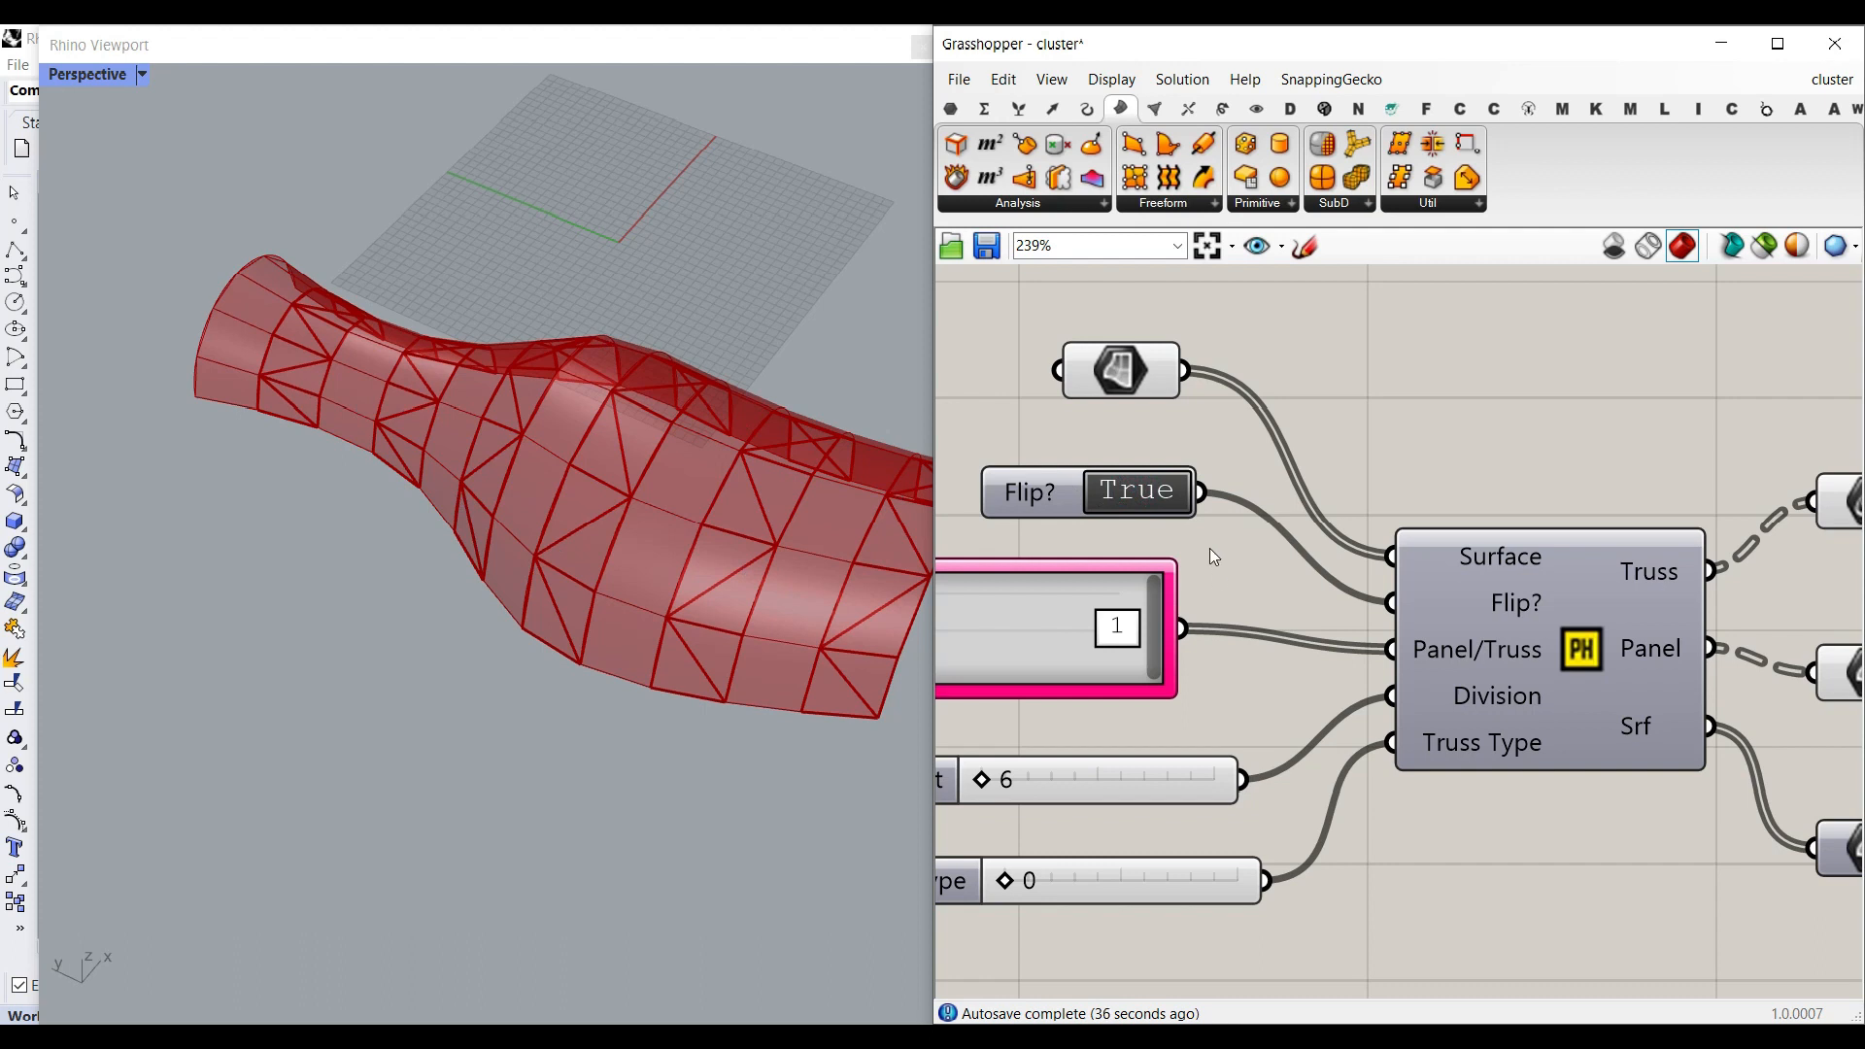
# Set the Panel/Truss gene list's gene count to 3, enlarge the list, and set its third gene to 1.
pyautogui.moveTo(1088, 598); pyautogui.dragTo(1302, 579, button='right')
pyautogui.moveTo(1161, 578); pyautogui.dragTo(1037, 584)
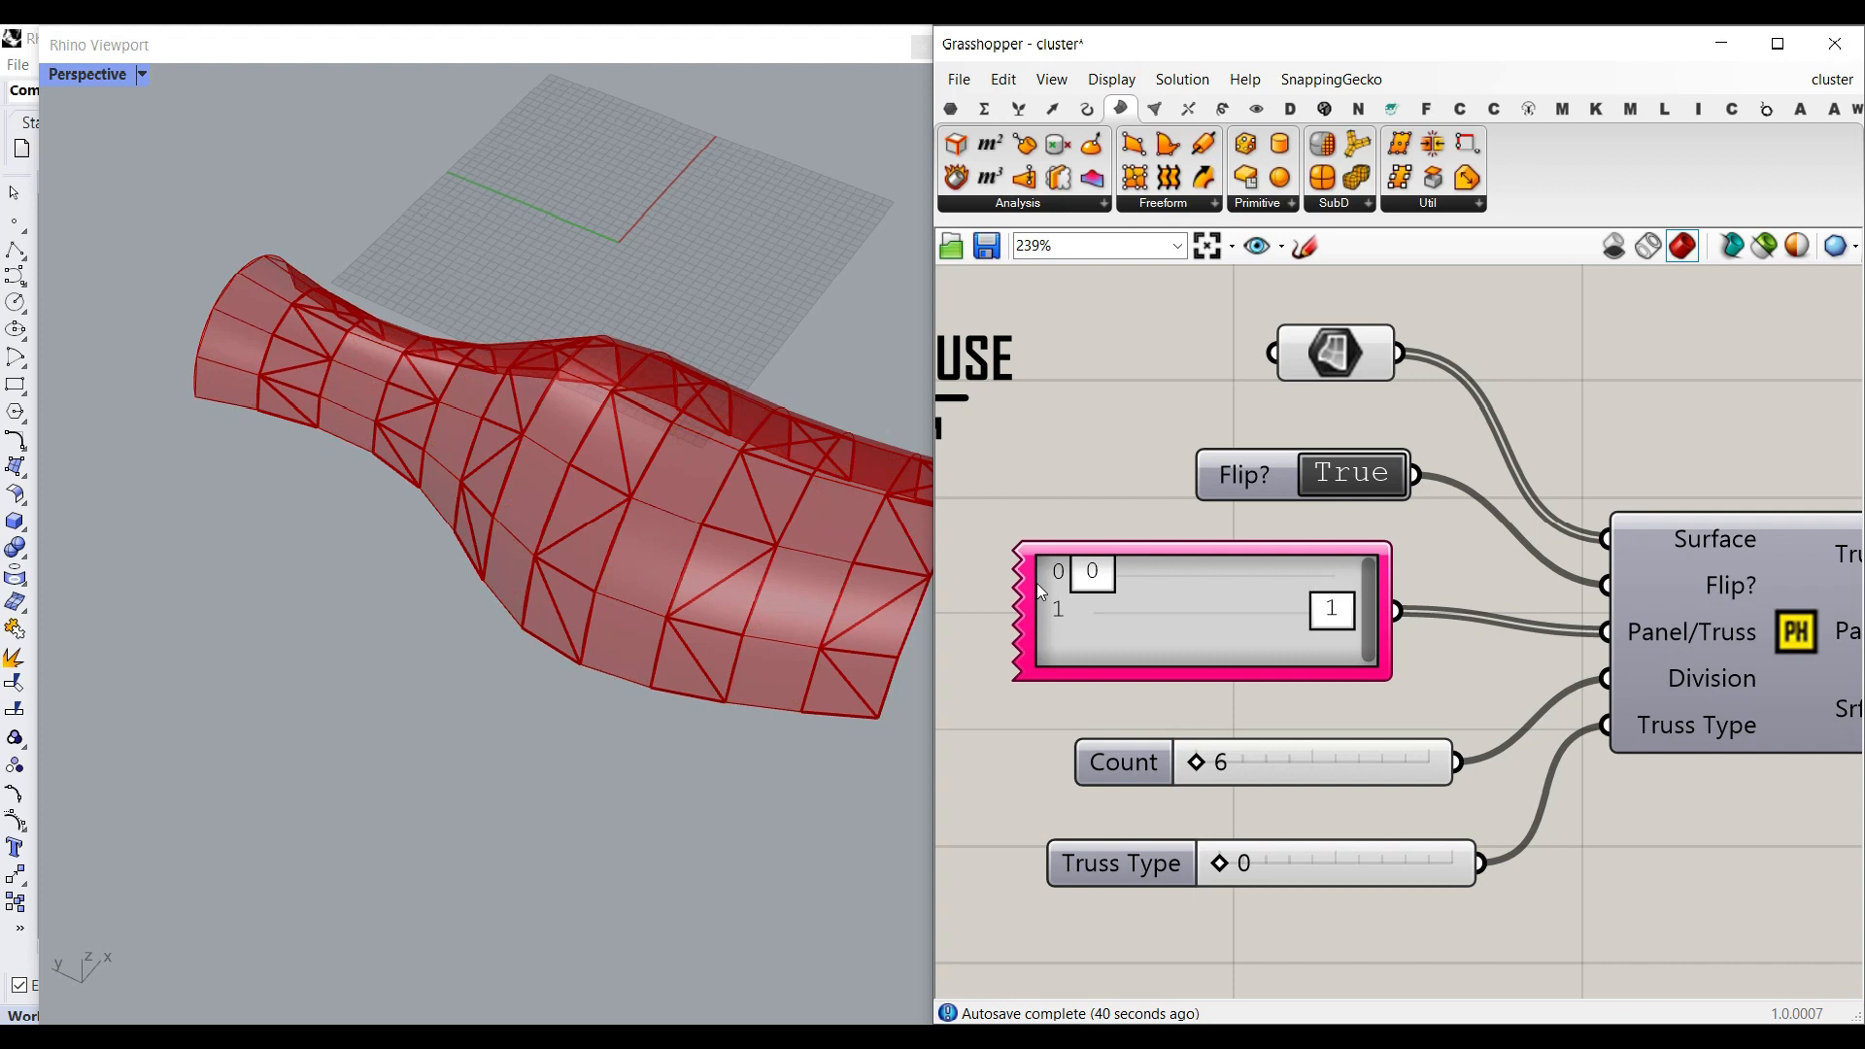
pyautogui.moveTo(1160, 580); pyautogui.dragTo(1085, 581)
pyautogui.scroll(8, 246, 351)
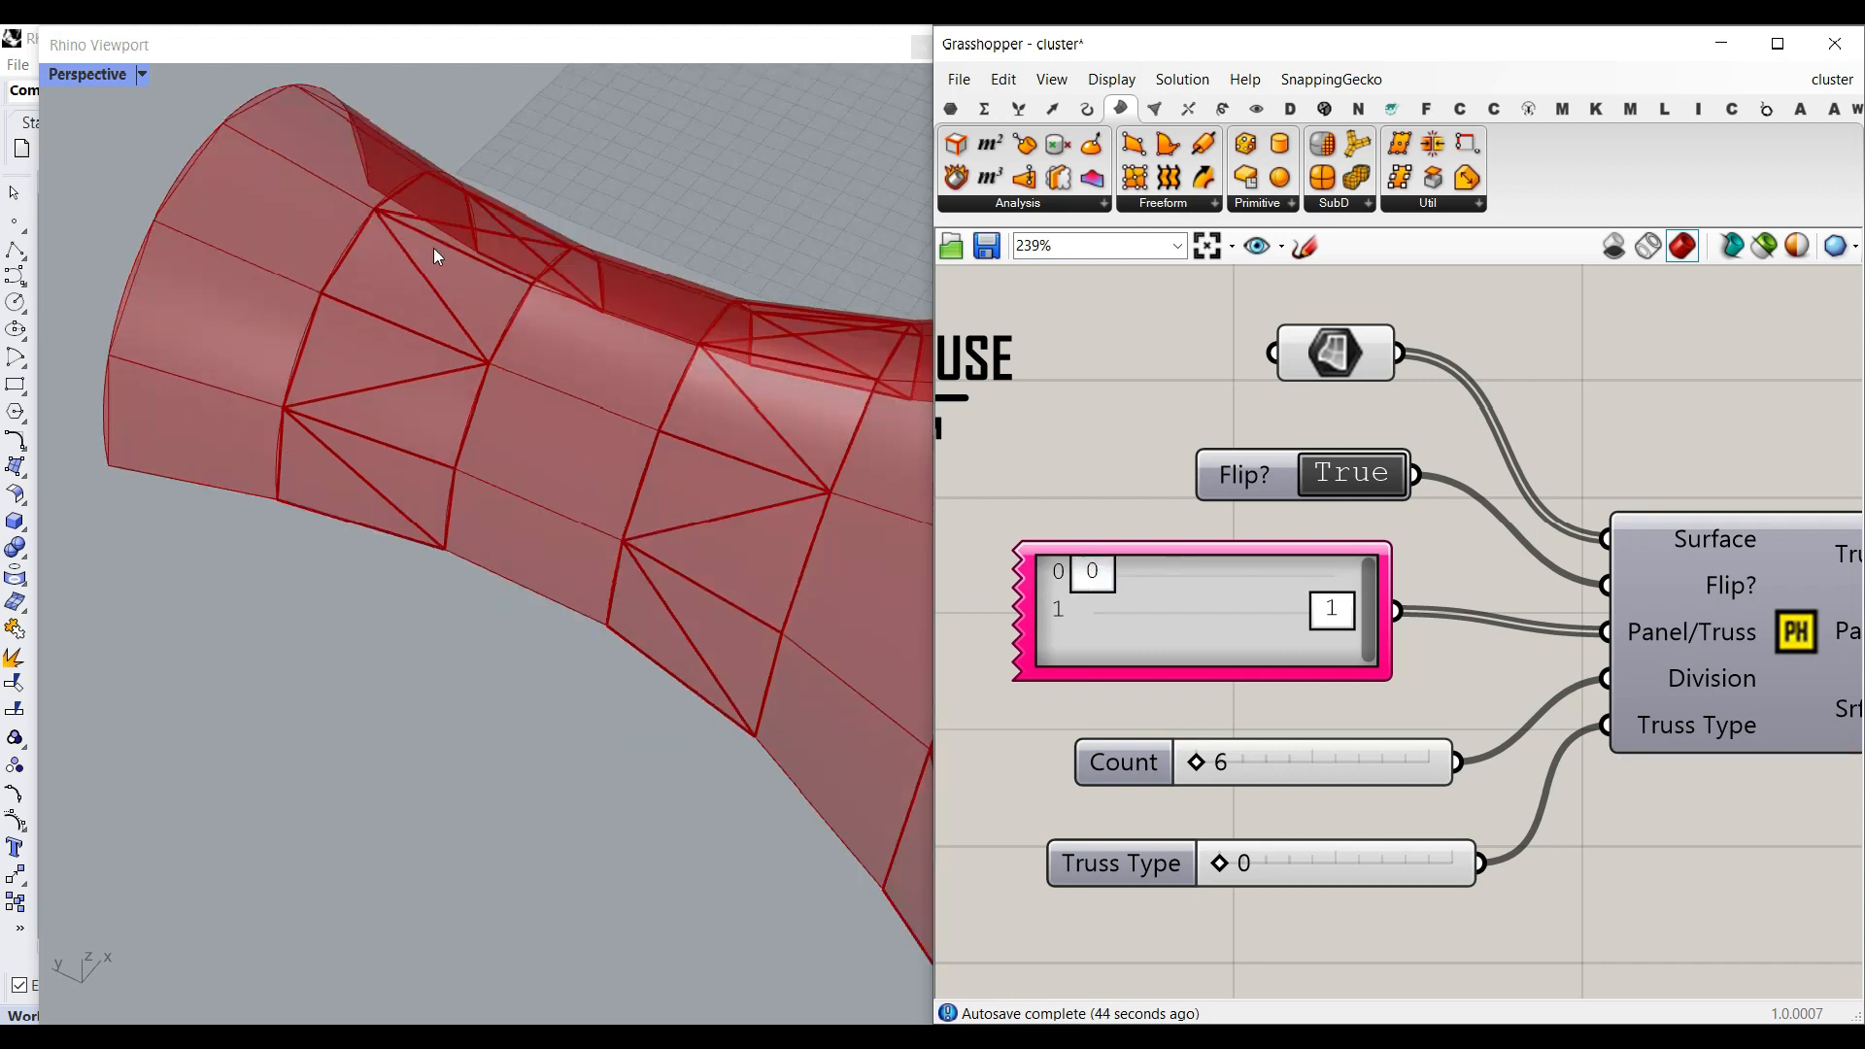
pyautogui.scroll(-3, 379, 423)
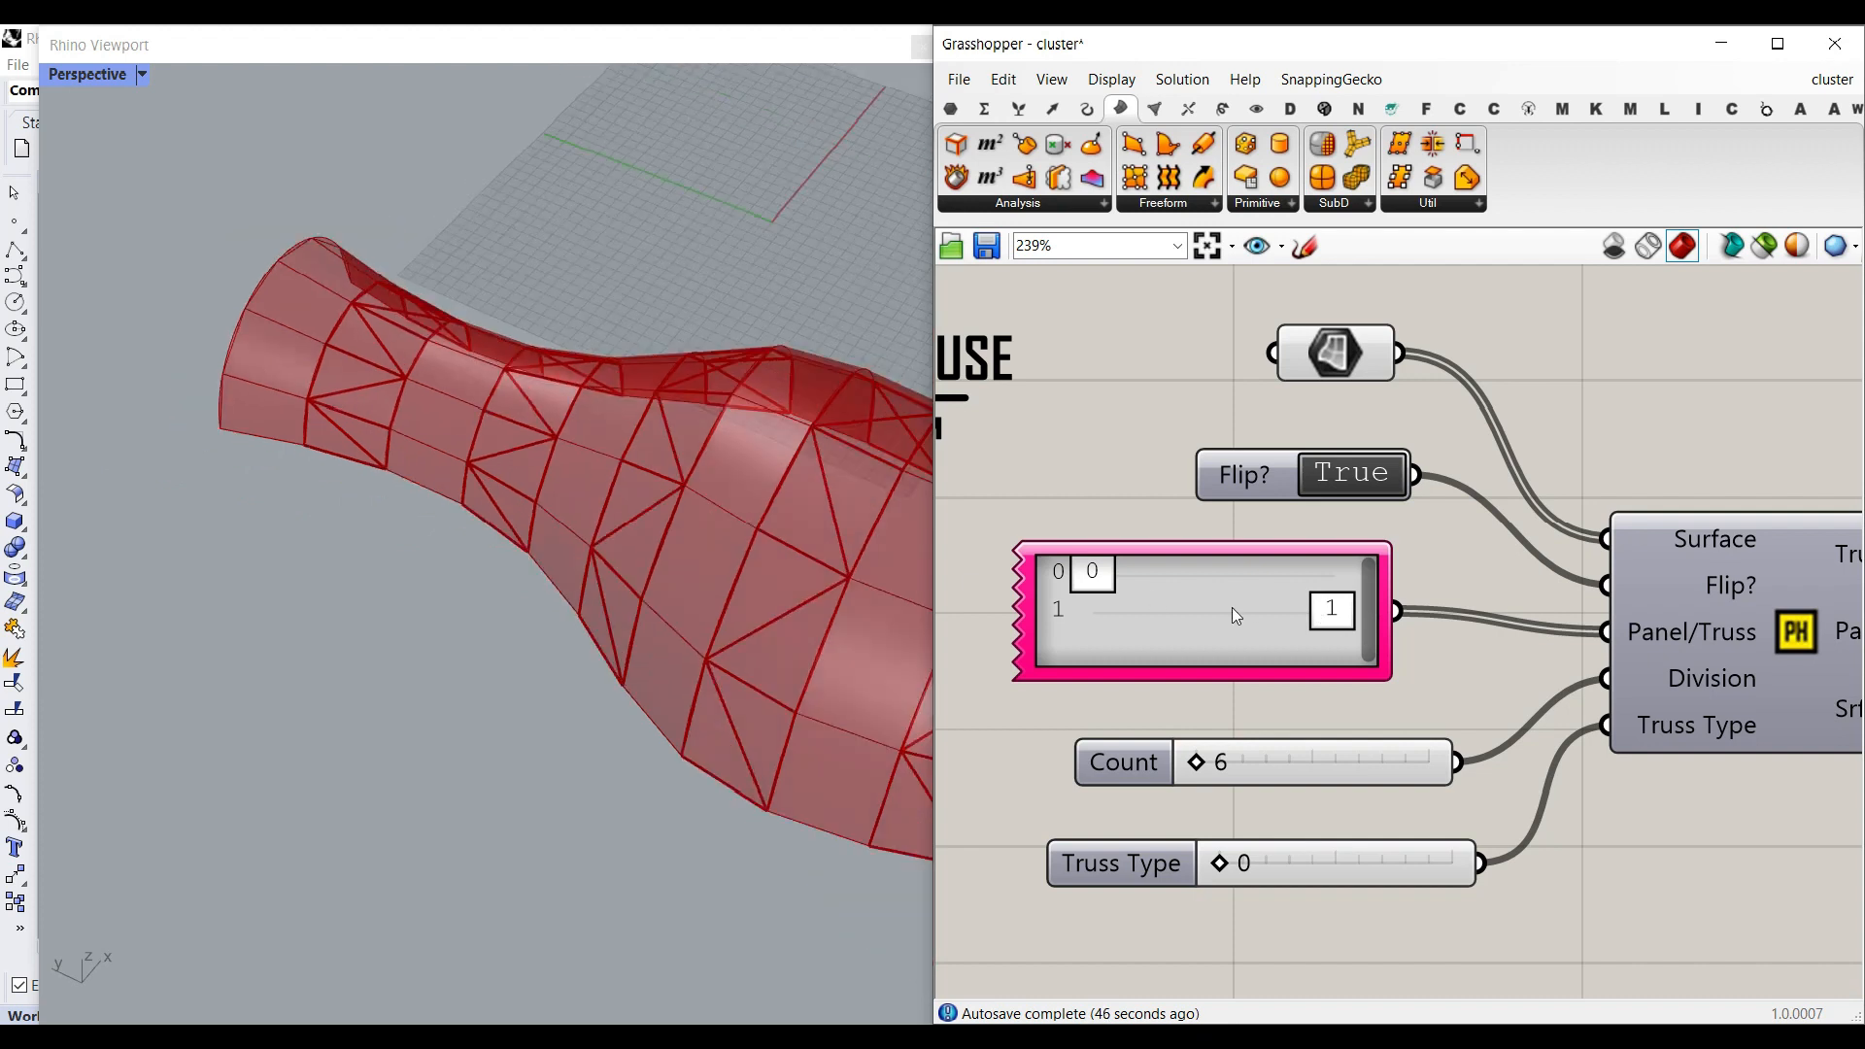
pyautogui.moveTo(1345, 623)
pyautogui.mouseDown()
pyautogui.moveTo(1129, 600)
pyautogui.moveTo(1337, 608)
pyautogui.mouseUp()
pyautogui.doubleClick(1208, 602)
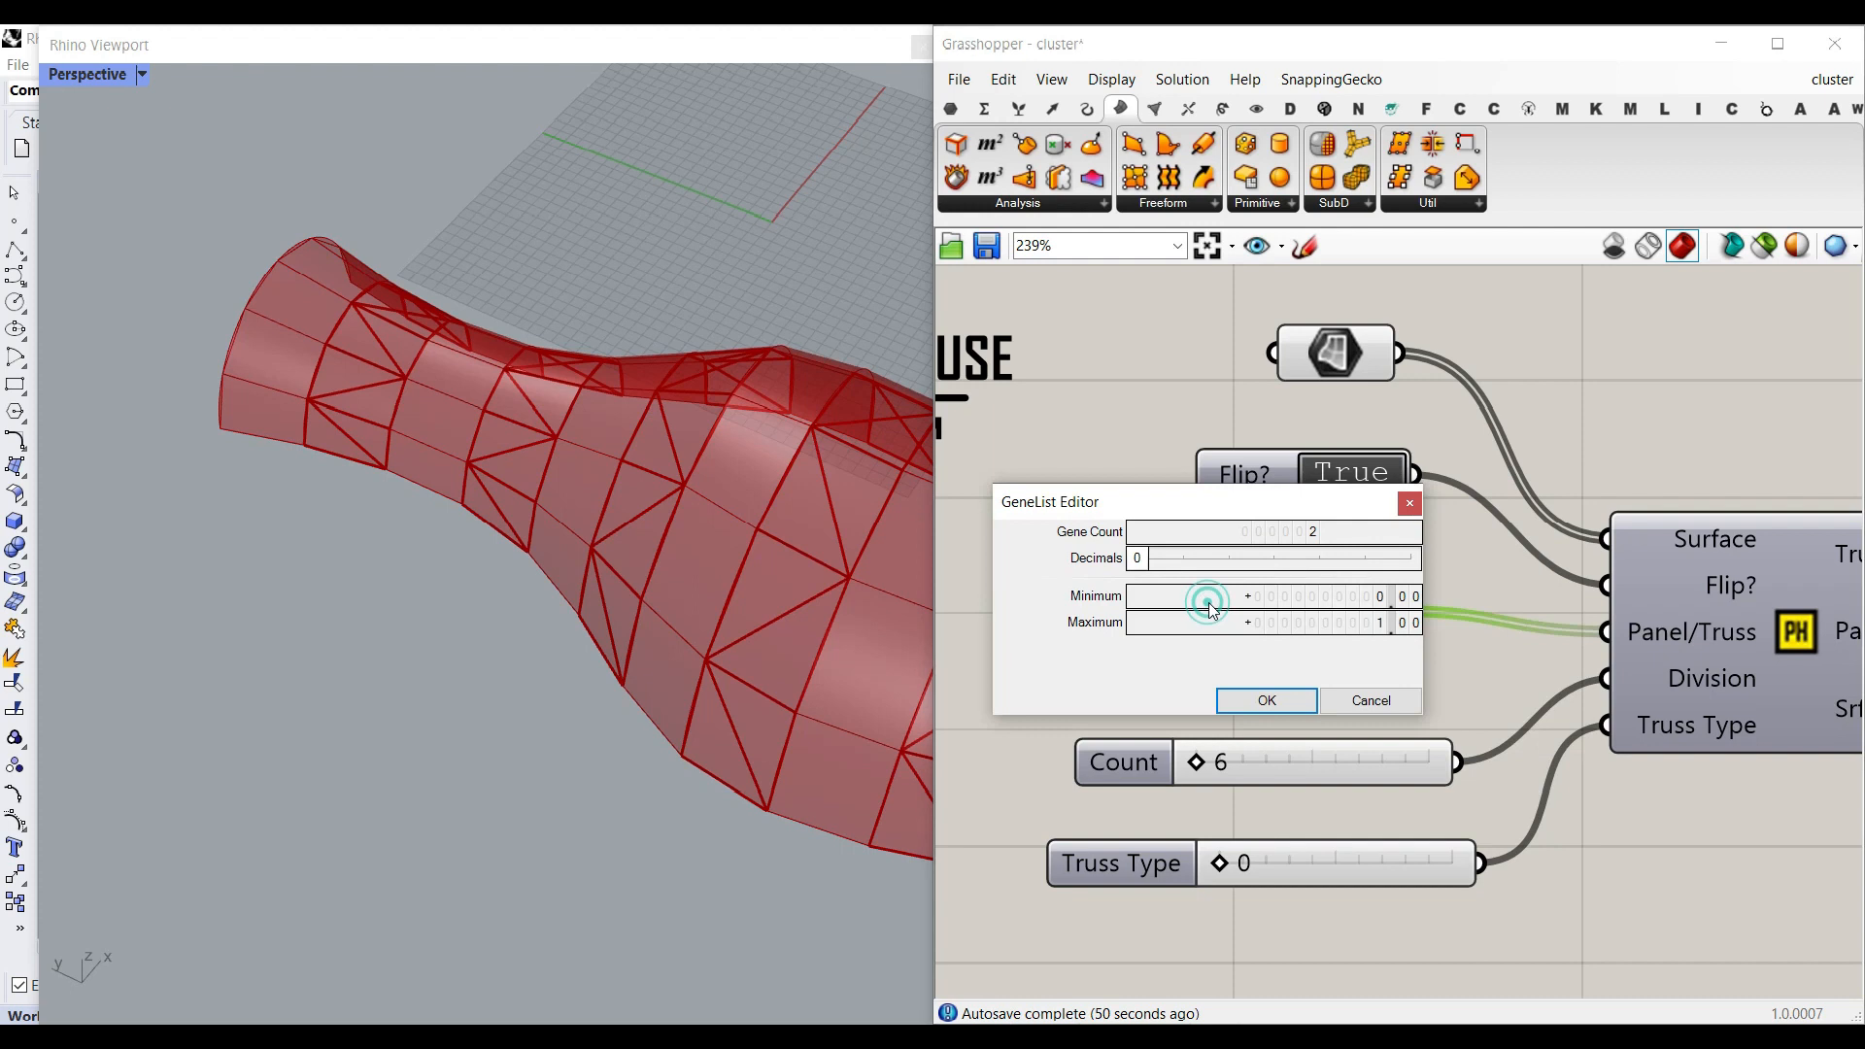
pyautogui.scroll(1, 1315, 540)
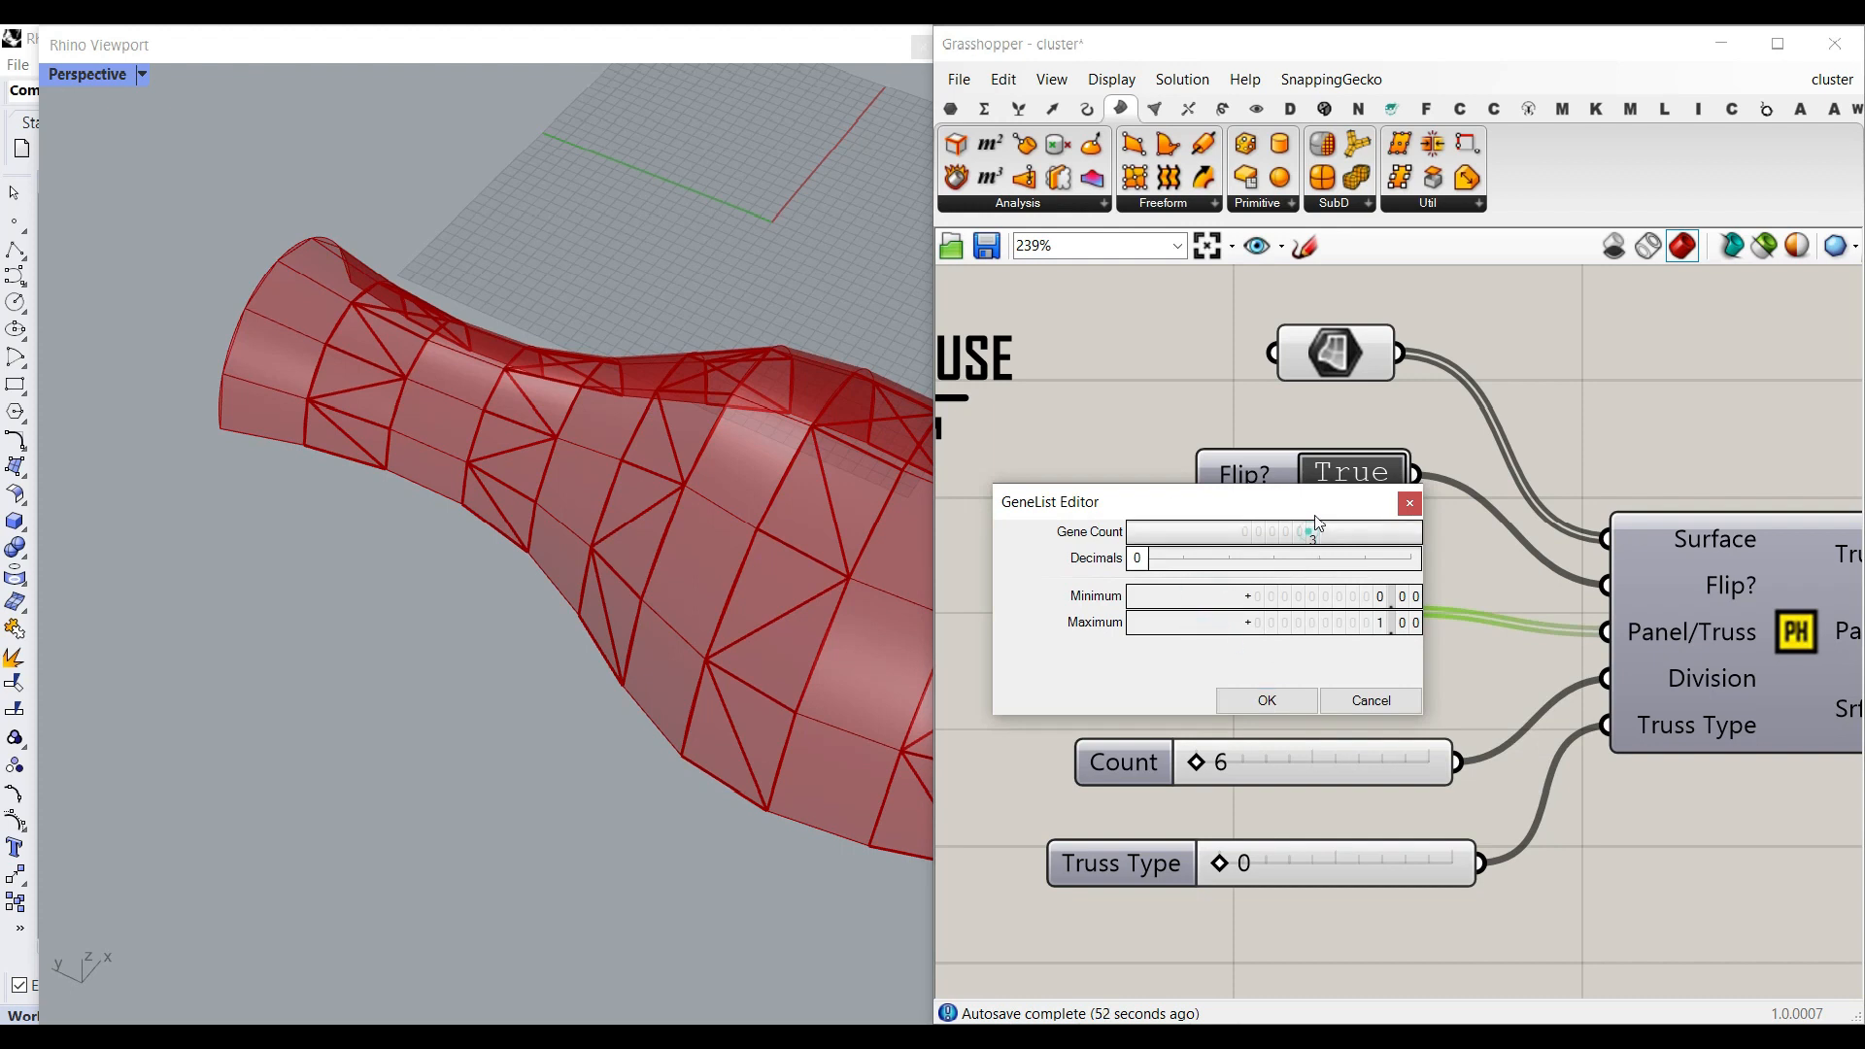
pyautogui.click(1288, 698)
pyautogui.moveTo(1262, 668); pyautogui.dragTo(1262, 696)
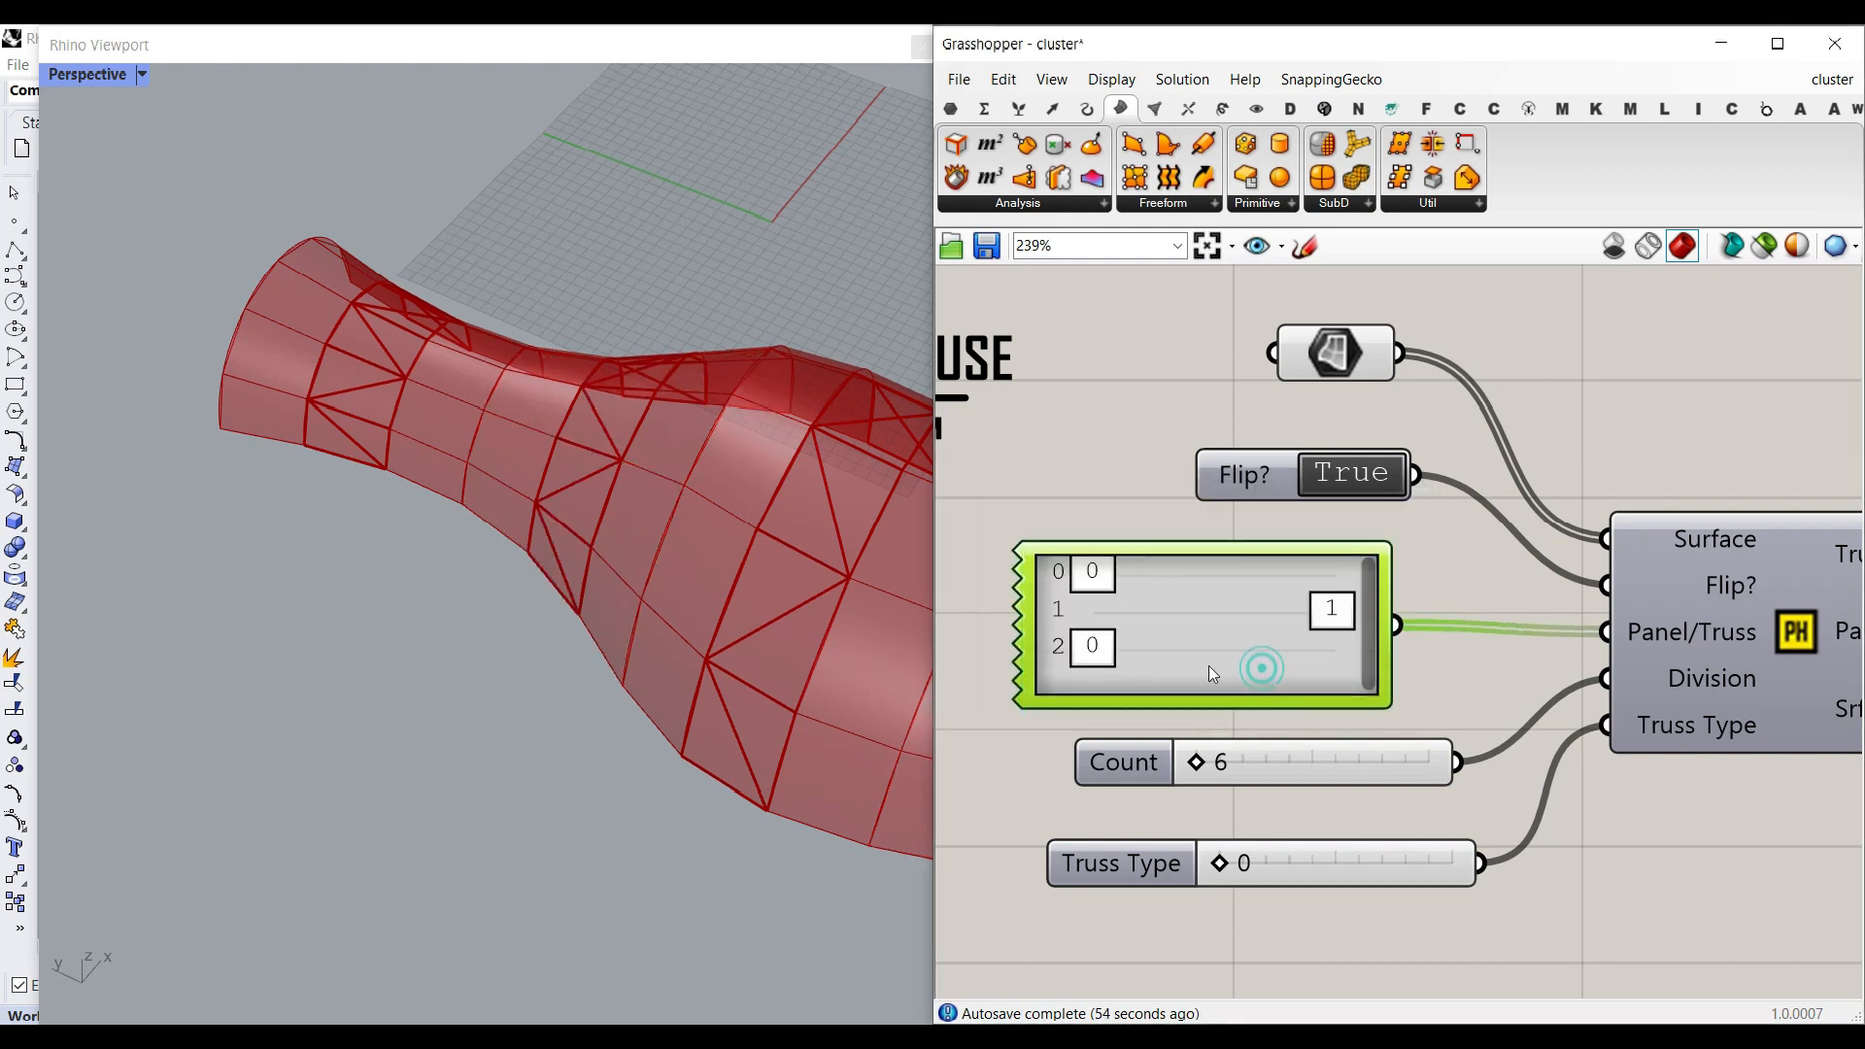
pyautogui.moveTo(1104, 642); pyautogui.dragTo(1328, 653)
pyautogui.moveTo(559, 537); pyautogui.dragTo(357, 546, button='right')
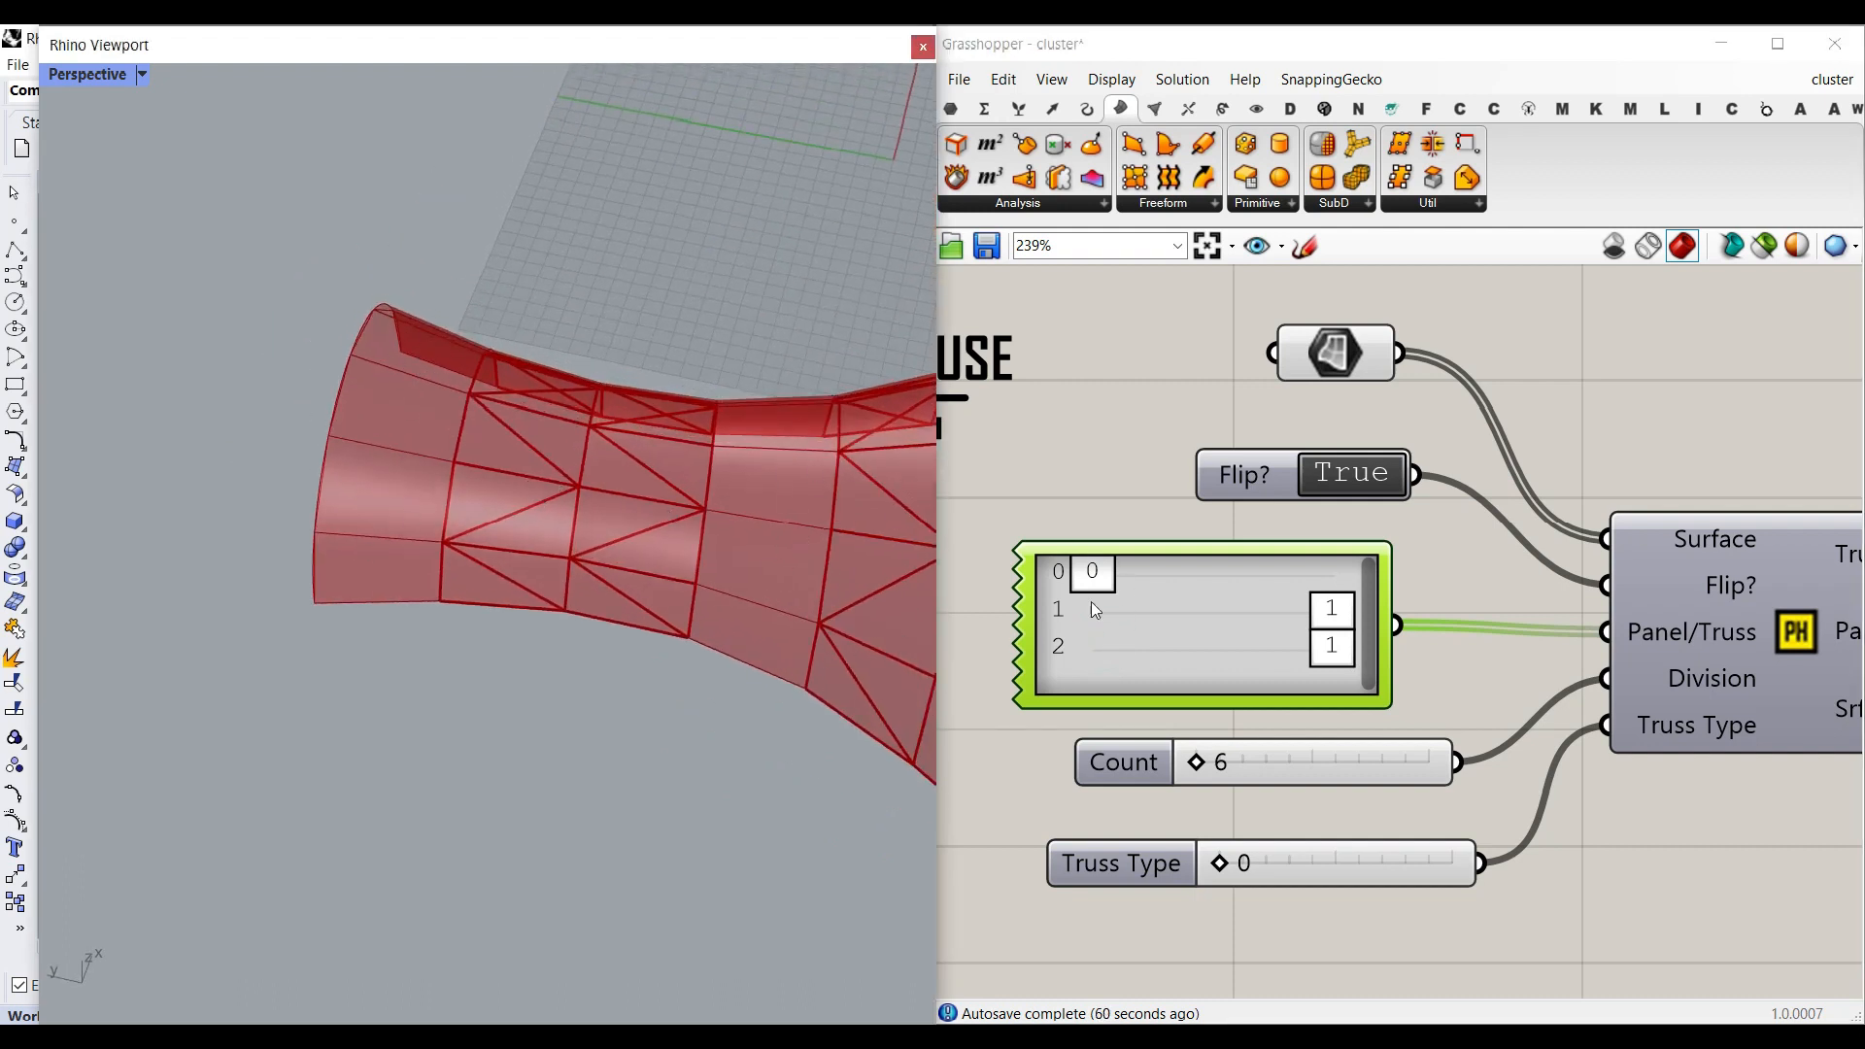
# Set the Panel/Truss gene list's gene count to 2 and its first gene to 1.
pyautogui.doubleClick(1244, 655)
pyautogui.click(1341, 580)
pyautogui.click(1298, 751)
pyautogui.click(1104, 580)
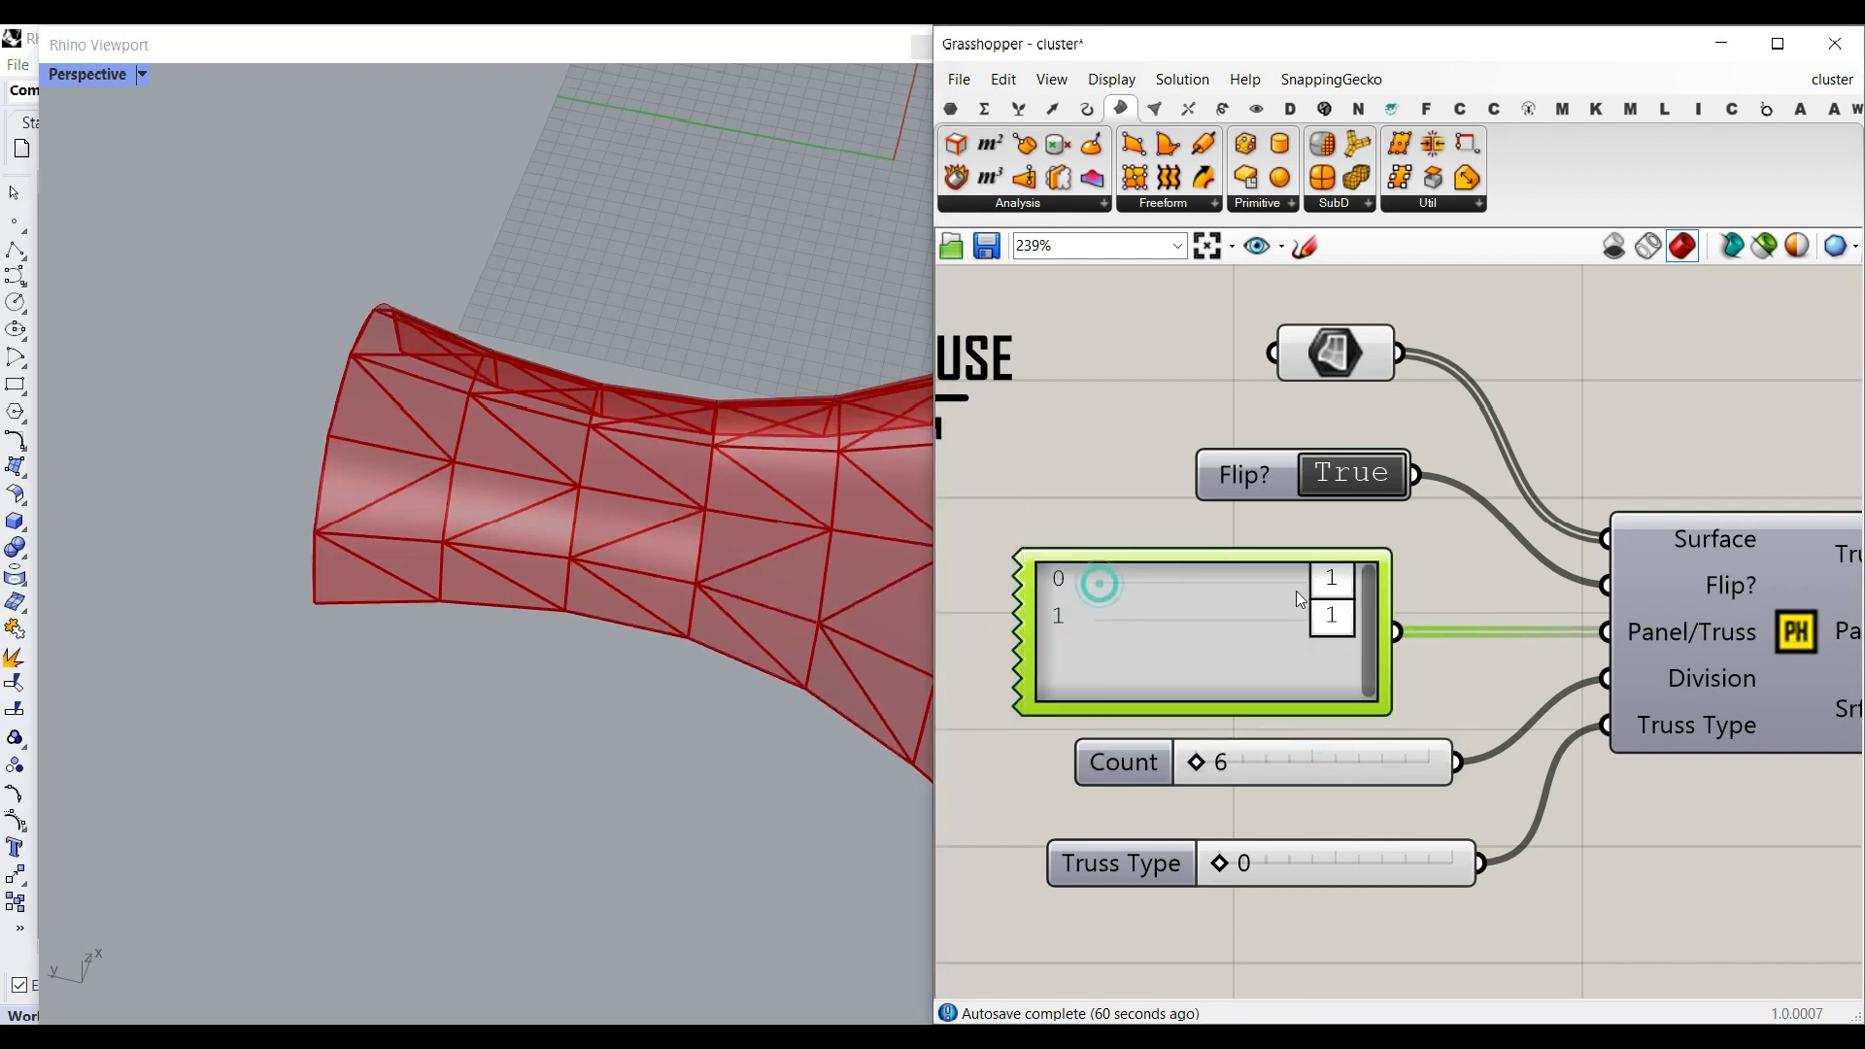
# Turn off the preview of the Surface input parameter and inspect the truss lines up close.
pyautogui.scroll(-5, 496, 571)
pyautogui.rightClick(1335, 355)
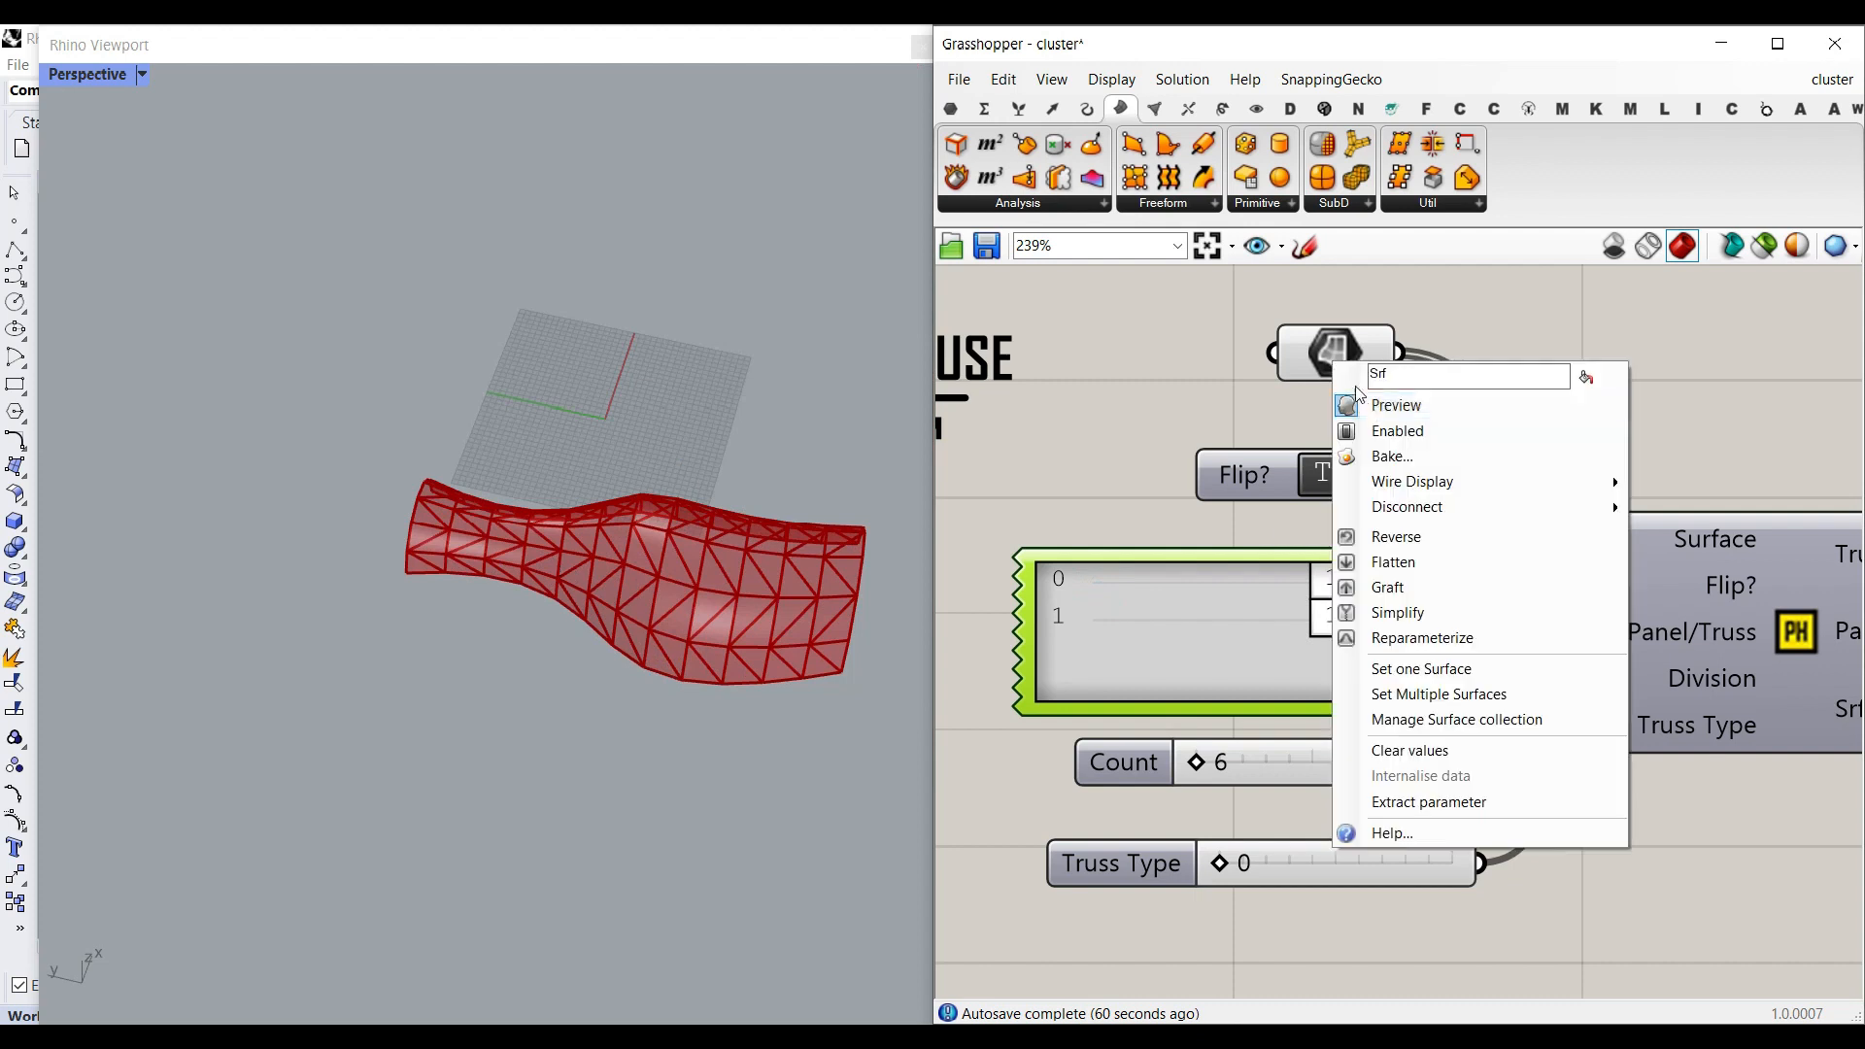
pyautogui.click(1373, 409)
pyautogui.scroll(3, 574, 520)
pyautogui.scroll(5, 534, 565)
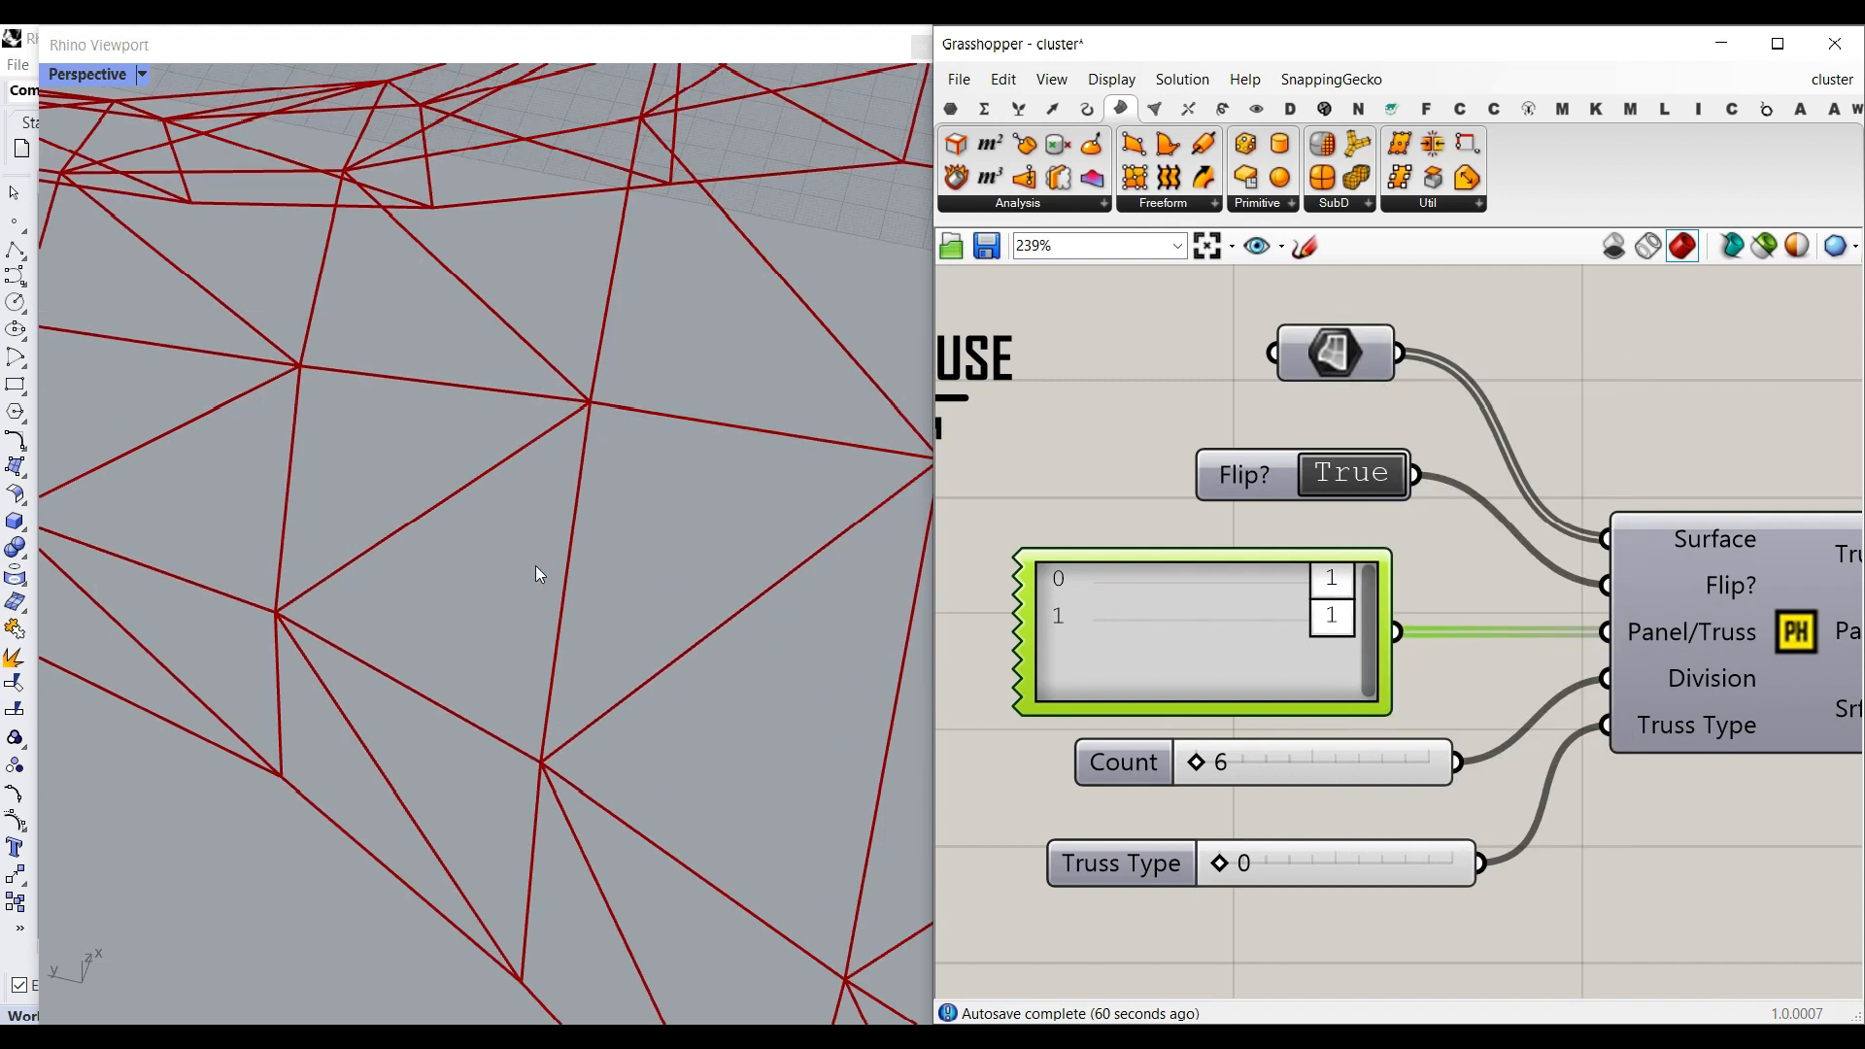
# Set the Truss Type to 2 and inspect the changed truss pattern on the structure.
pyautogui.moveTo(1225, 874); pyautogui.dragTo(1451, 875)
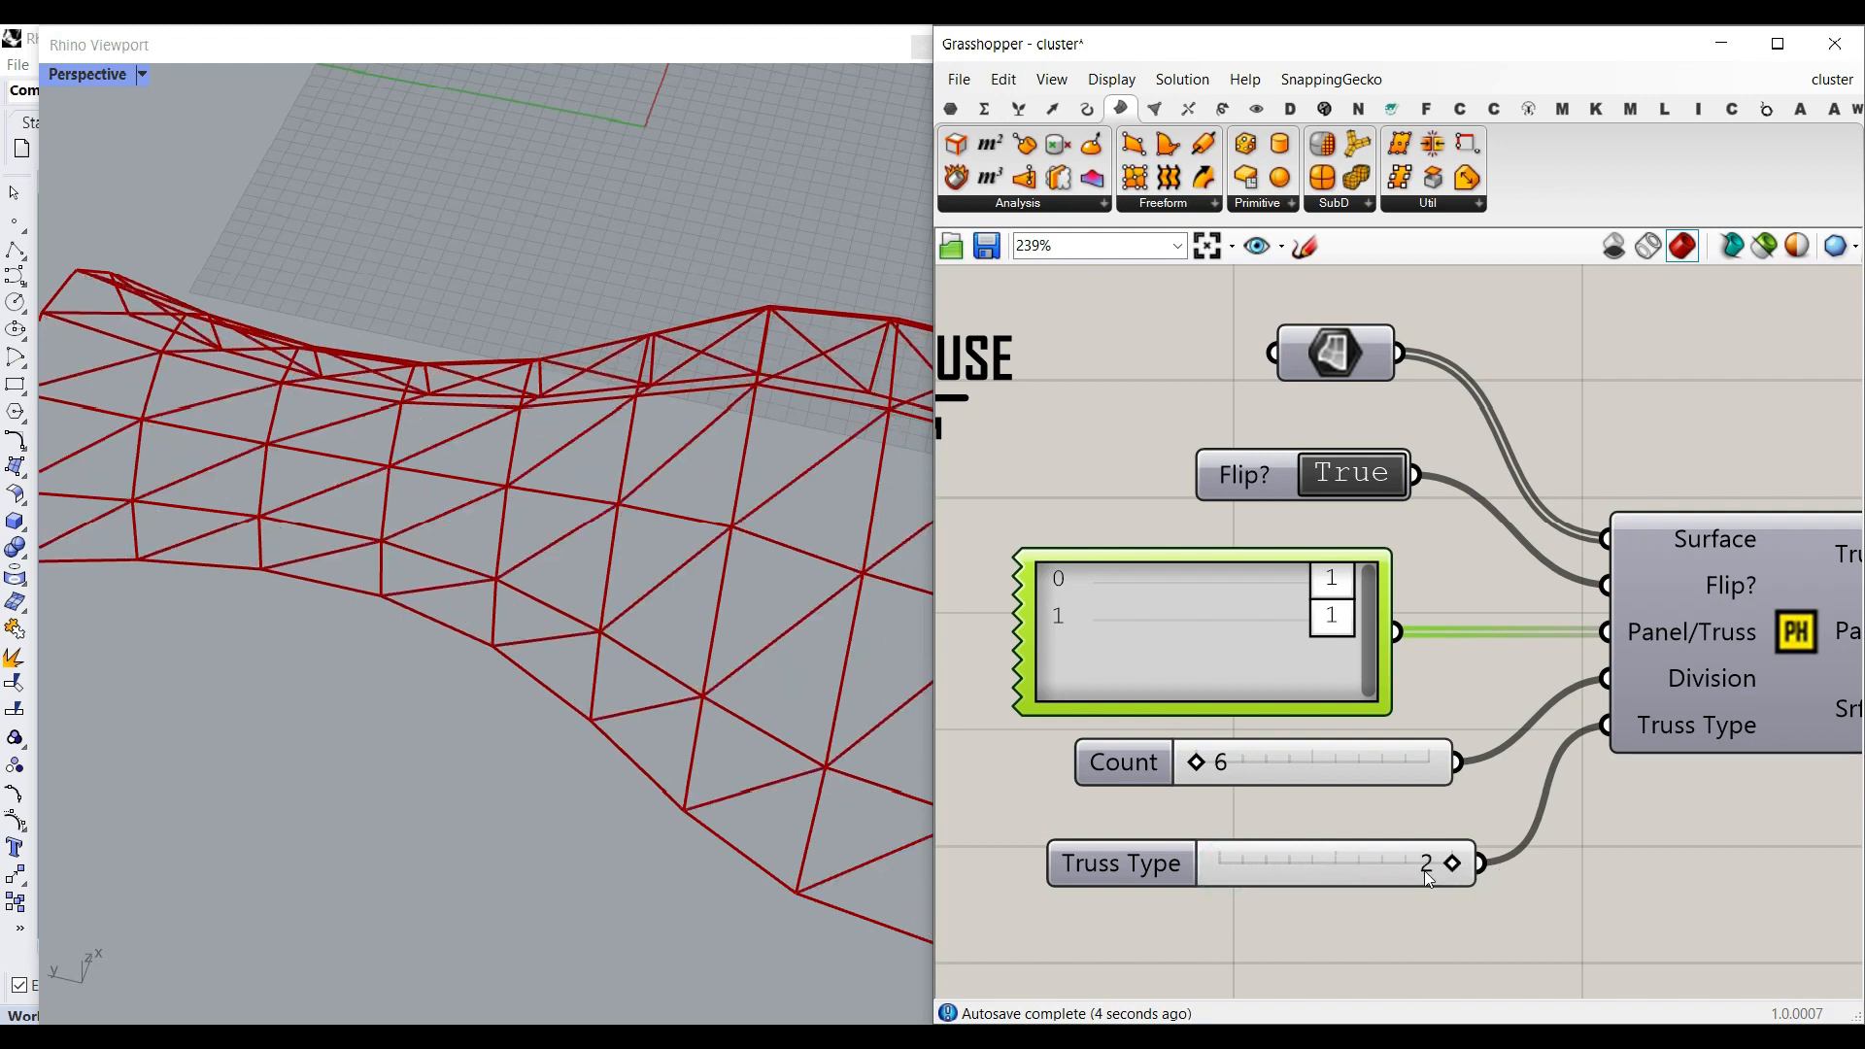
pyautogui.scroll(-5, 585, 661)
pyautogui.scroll(5, 586, 661)
pyautogui.moveTo(586, 660); pyautogui.dragTo(568, 588, button='right')
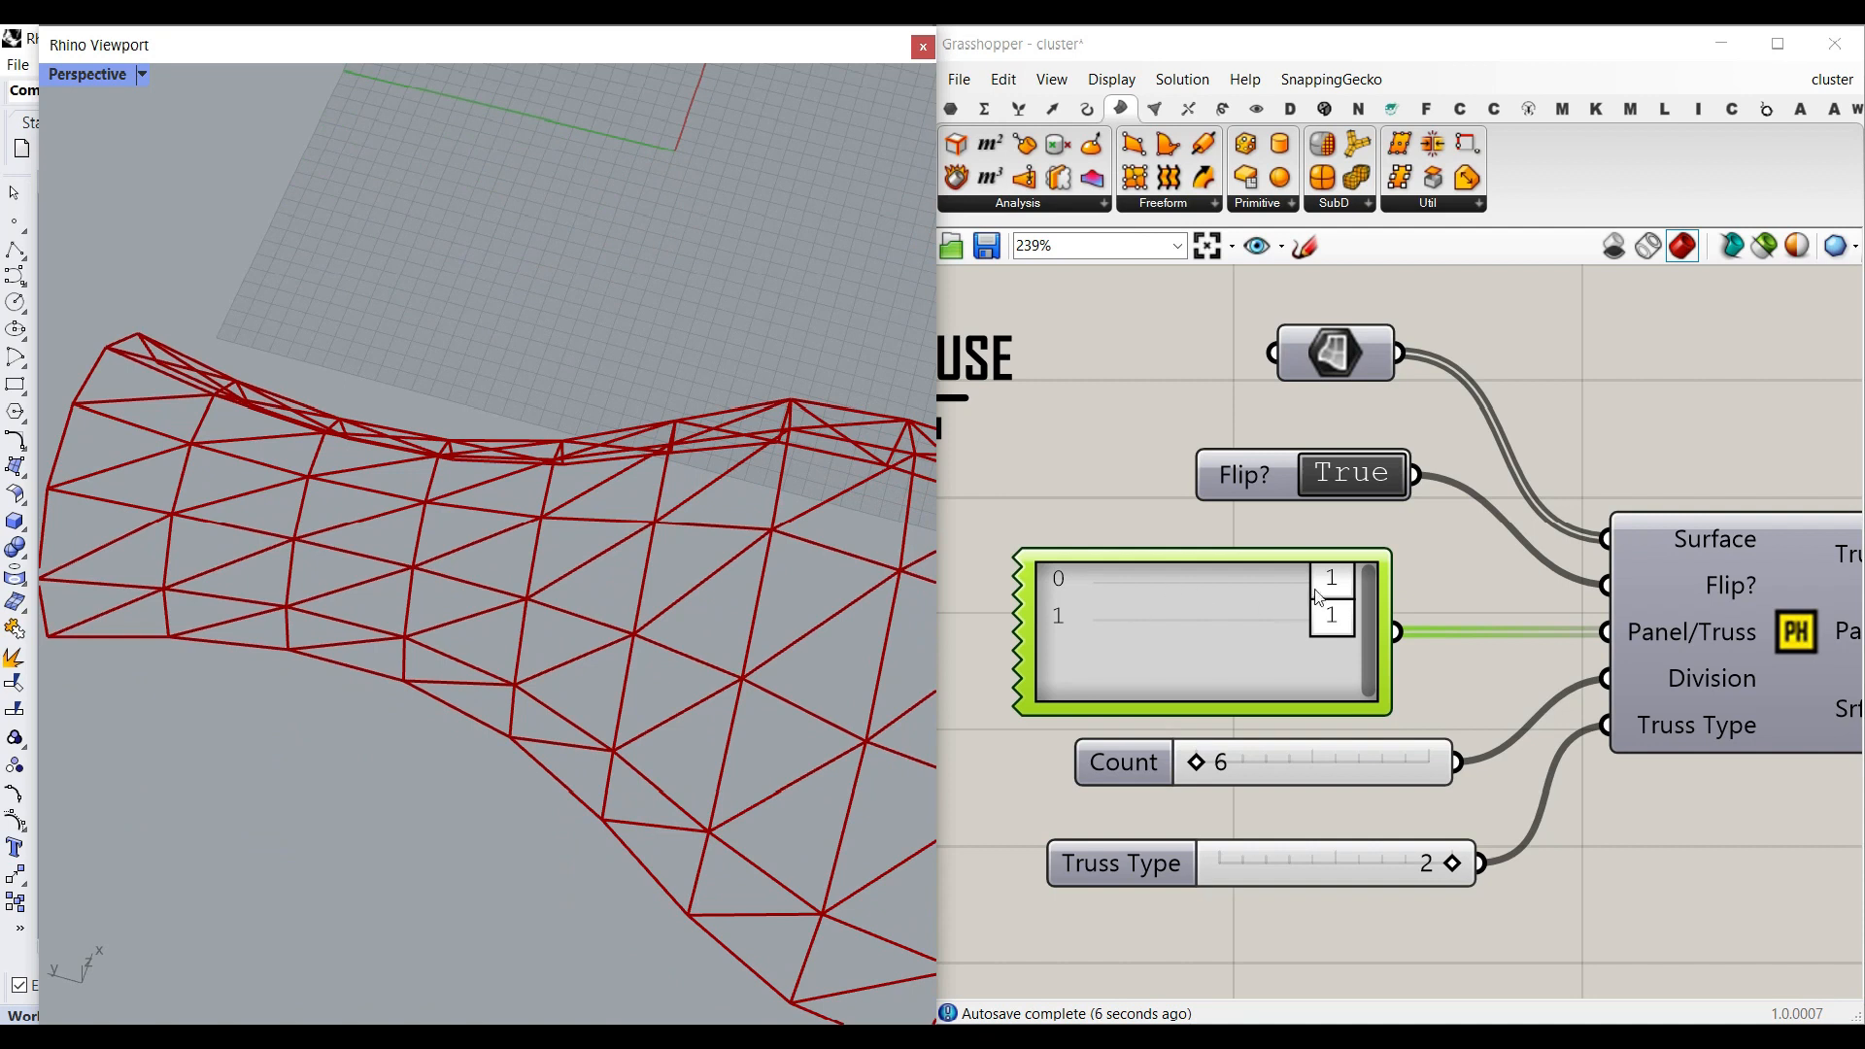
# Set both genes of the Panel/Truss list to 0 and inspect the structure.
pyautogui.moveTo(1318, 594); pyautogui.dragTo(1146, 598)
pyautogui.moveTo(1331, 627); pyautogui.dragTo(1083, 619)
pyautogui.scroll(-8, 589, 555)
pyautogui.moveTo(589, 555); pyautogui.dragTo(521, 529, button='right')
pyautogui.moveTo(1195, 762)
pyautogui.mouseDown()
pyautogui.moveTo(1285, 762)
pyautogui.moveTo(1194, 764)
pyautogui.mouseUp()
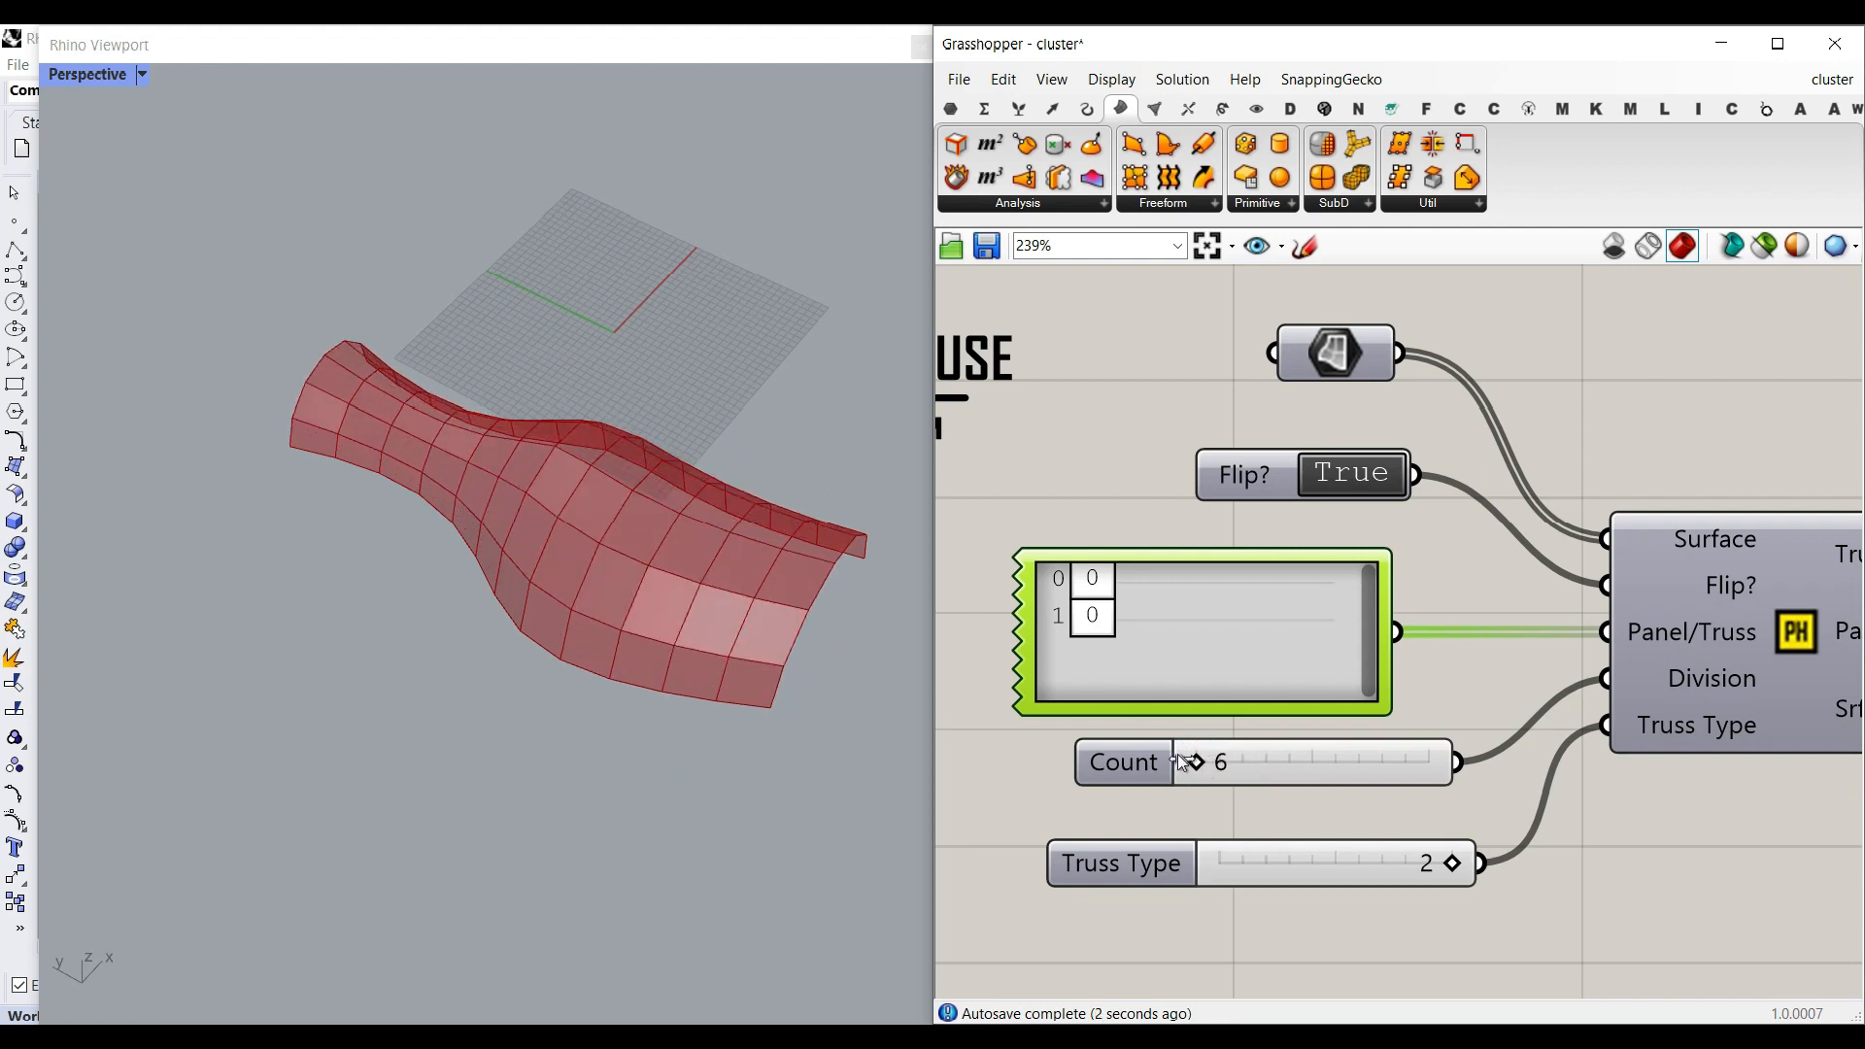
pyautogui.scroll(3, 312, 411)
pyautogui.moveTo(1208, 772); pyautogui.dragTo(1146, 760)
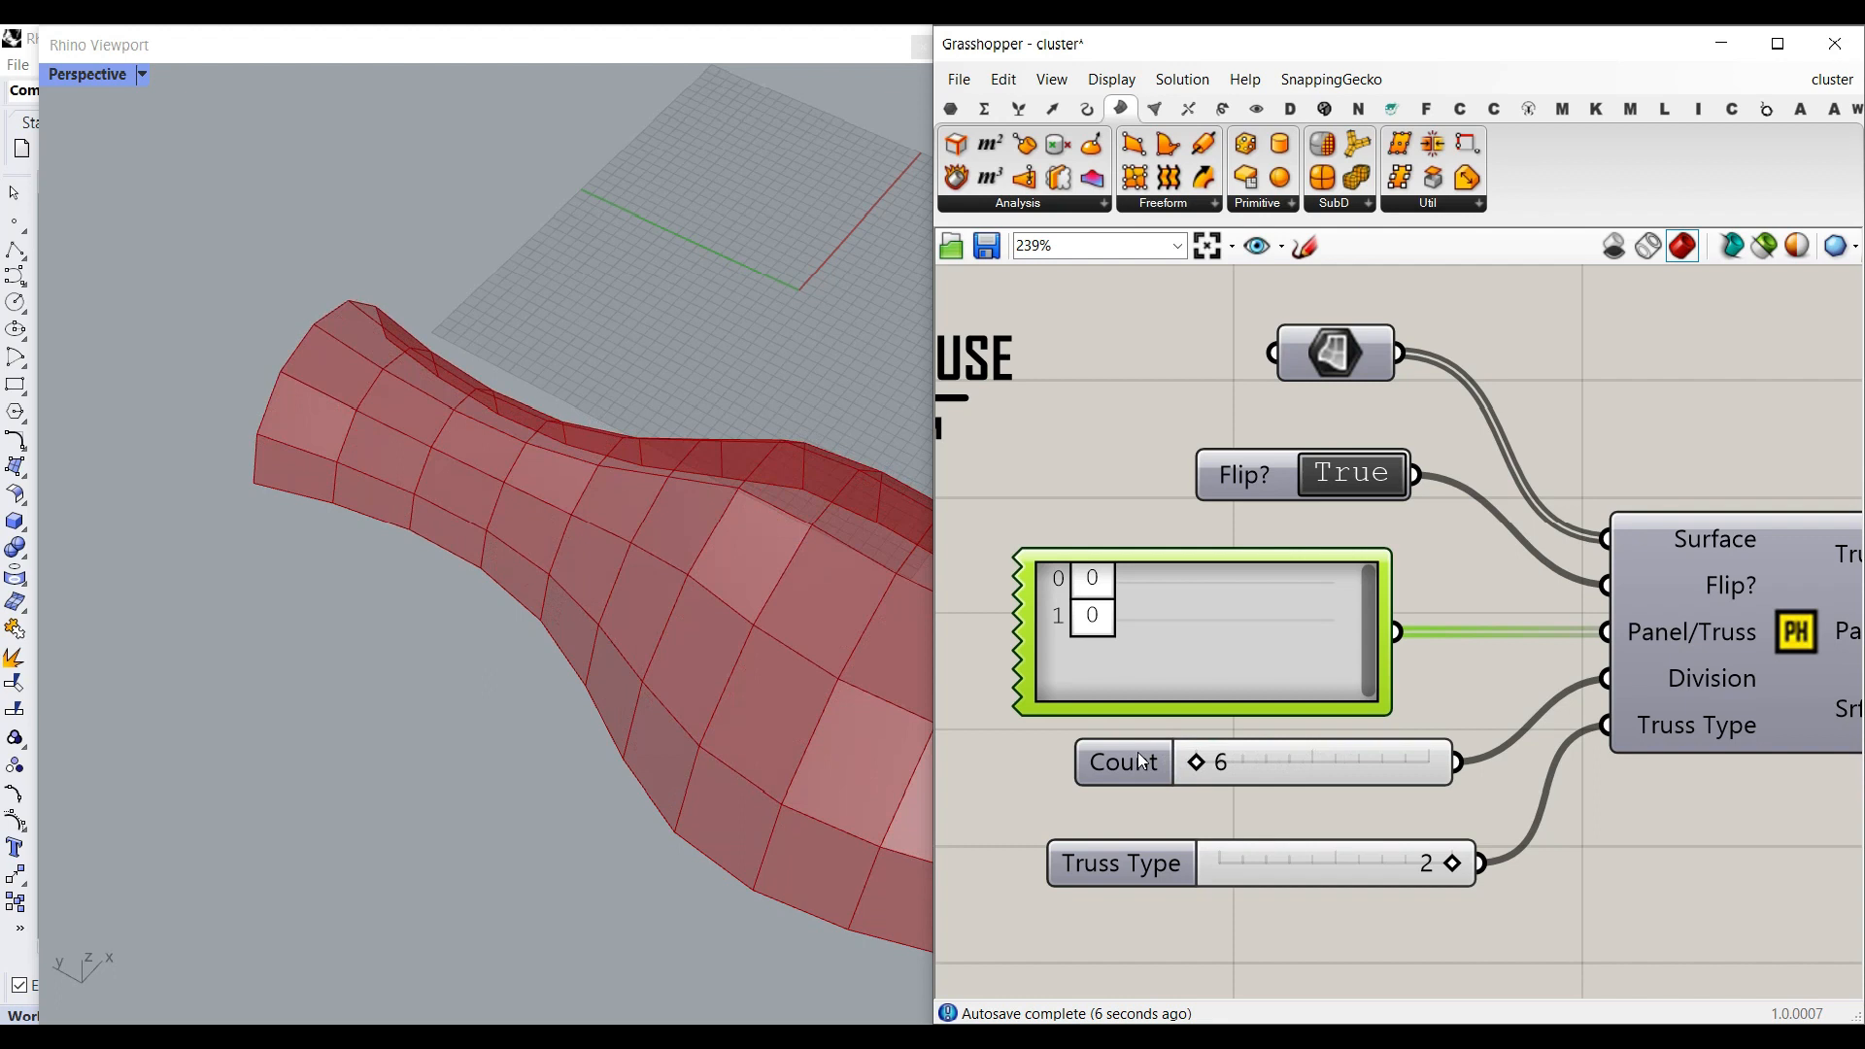
# Set the second gene of the Panel/Truss list to 1 and inspect the alternating panel and truss strips.
pyautogui.click(1094, 621)
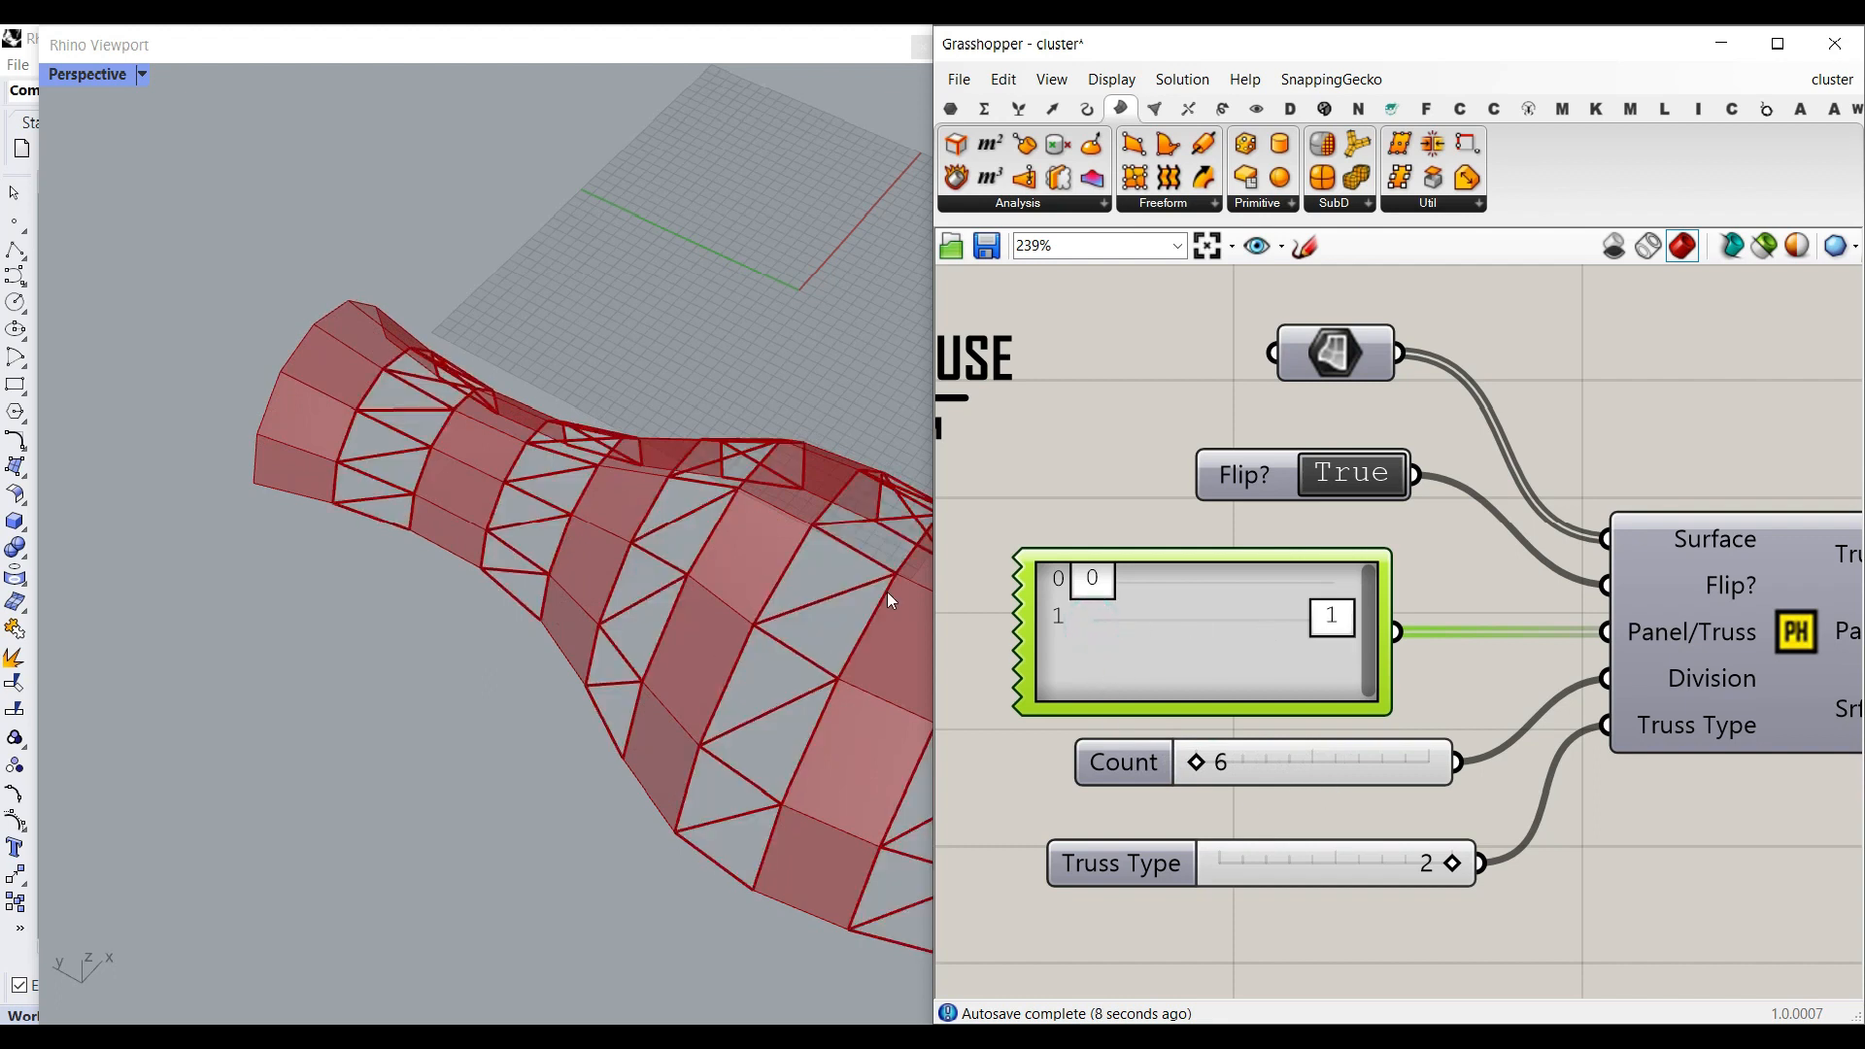
pyautogui.scroll(-4, 535, 620)
pyautogui.moveTo(535, 620); pyautogui.dragTo(429, 567, button='right')
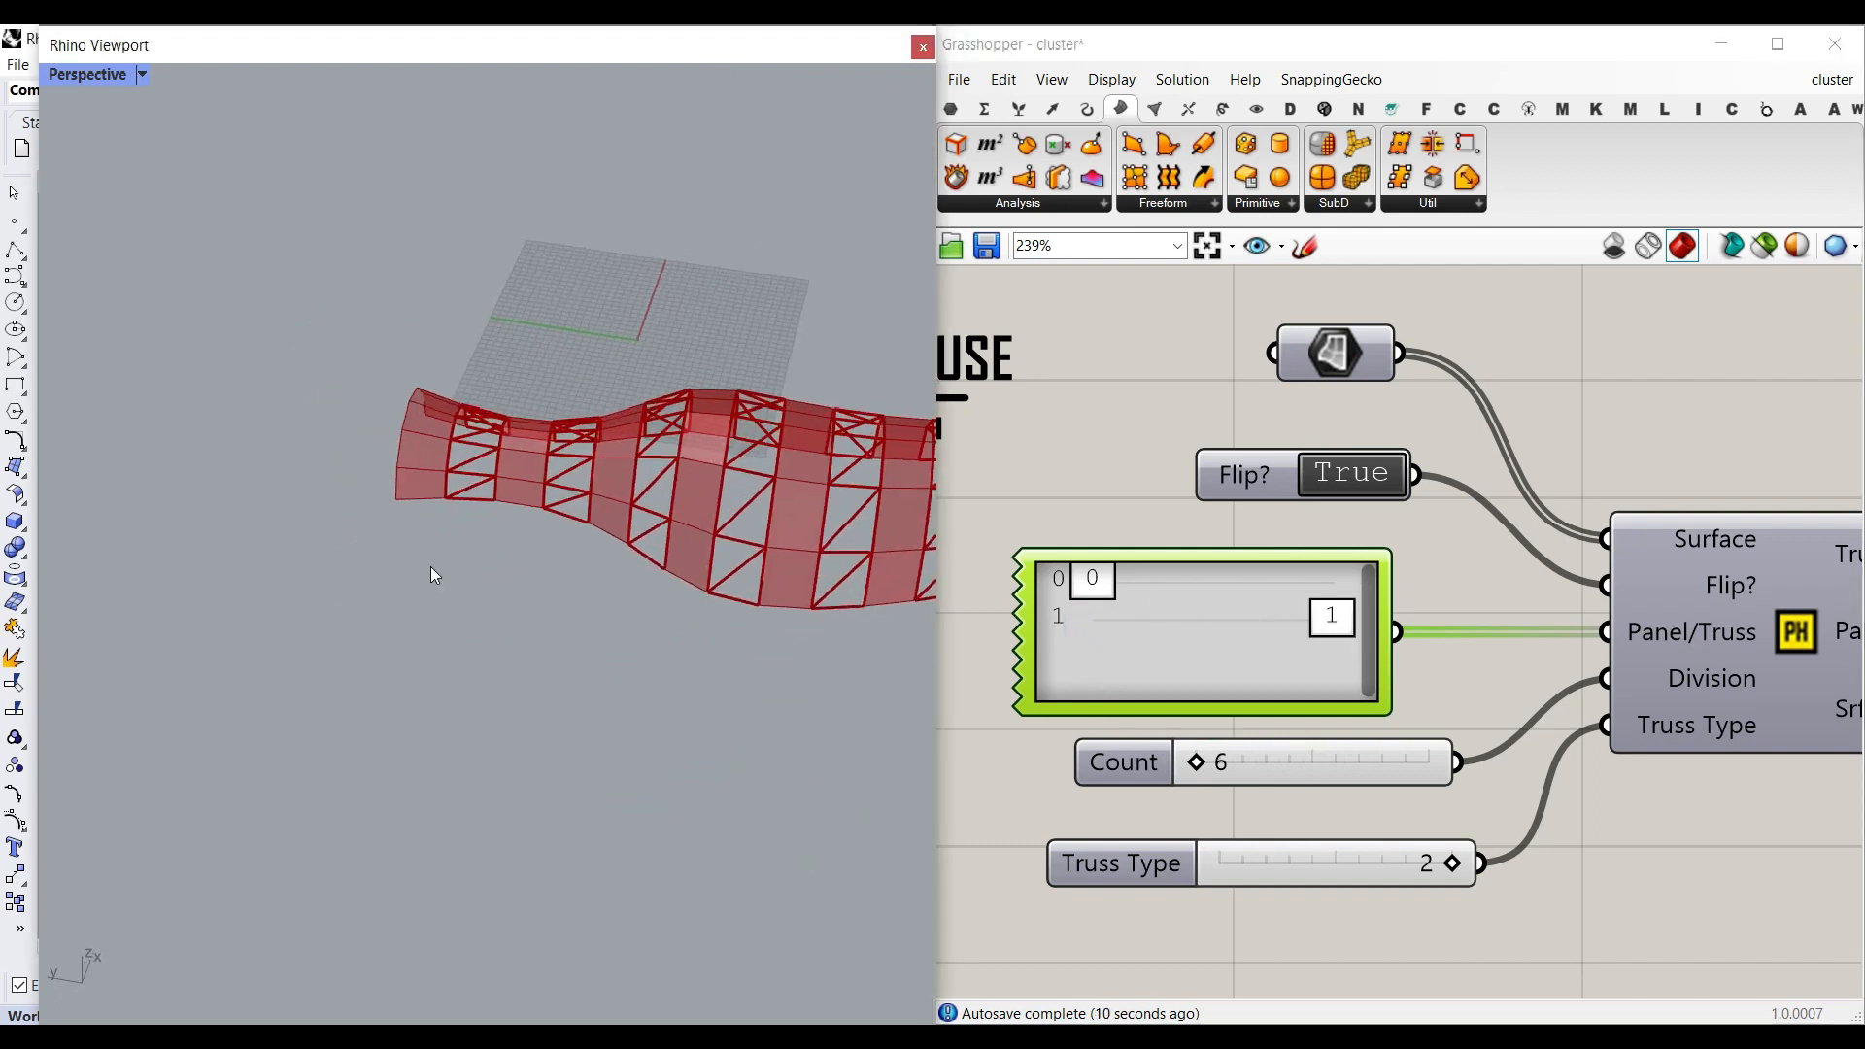
pyautogui.scroll(-4, 429, 567)
pyautogui.scroll(4, 698, 544)
pyautogui.scroll(3, 1467, 591)
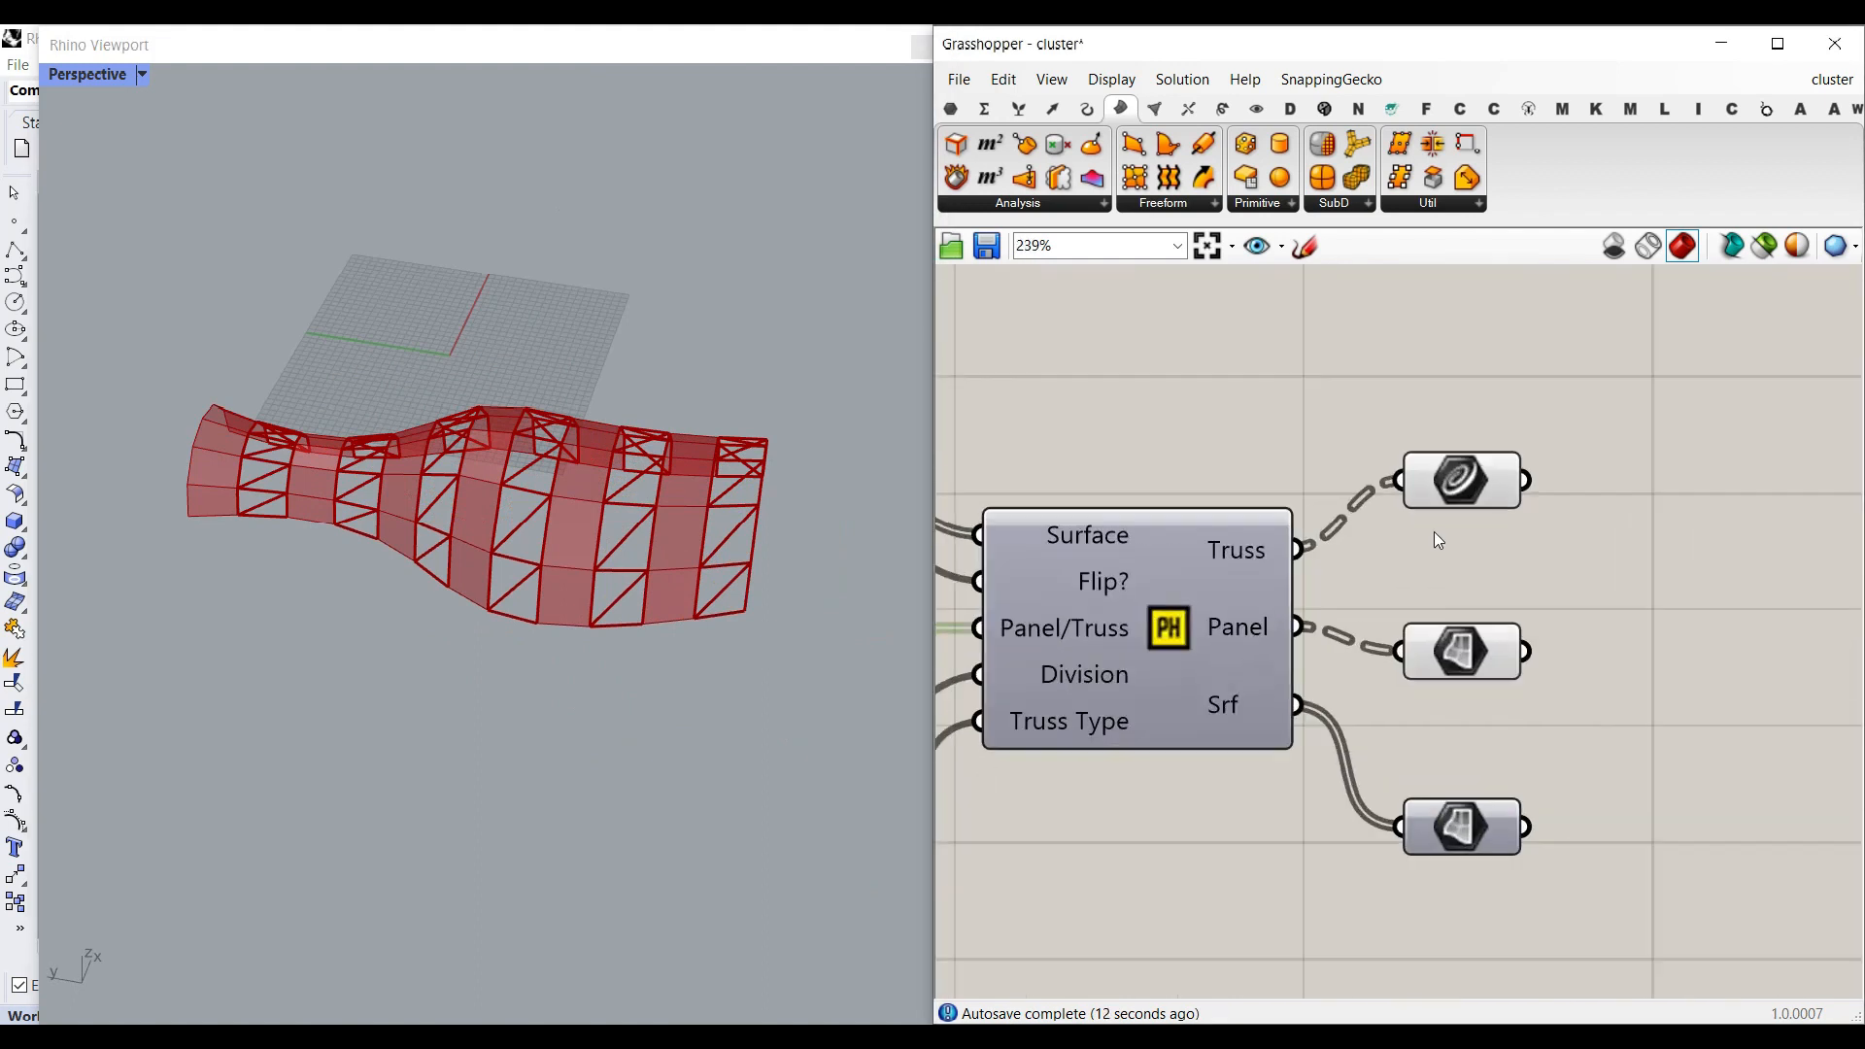
# Highlight the Truss output curves in the model, and bake the Panel output parameter.
pyautogui.click(1455, 492)
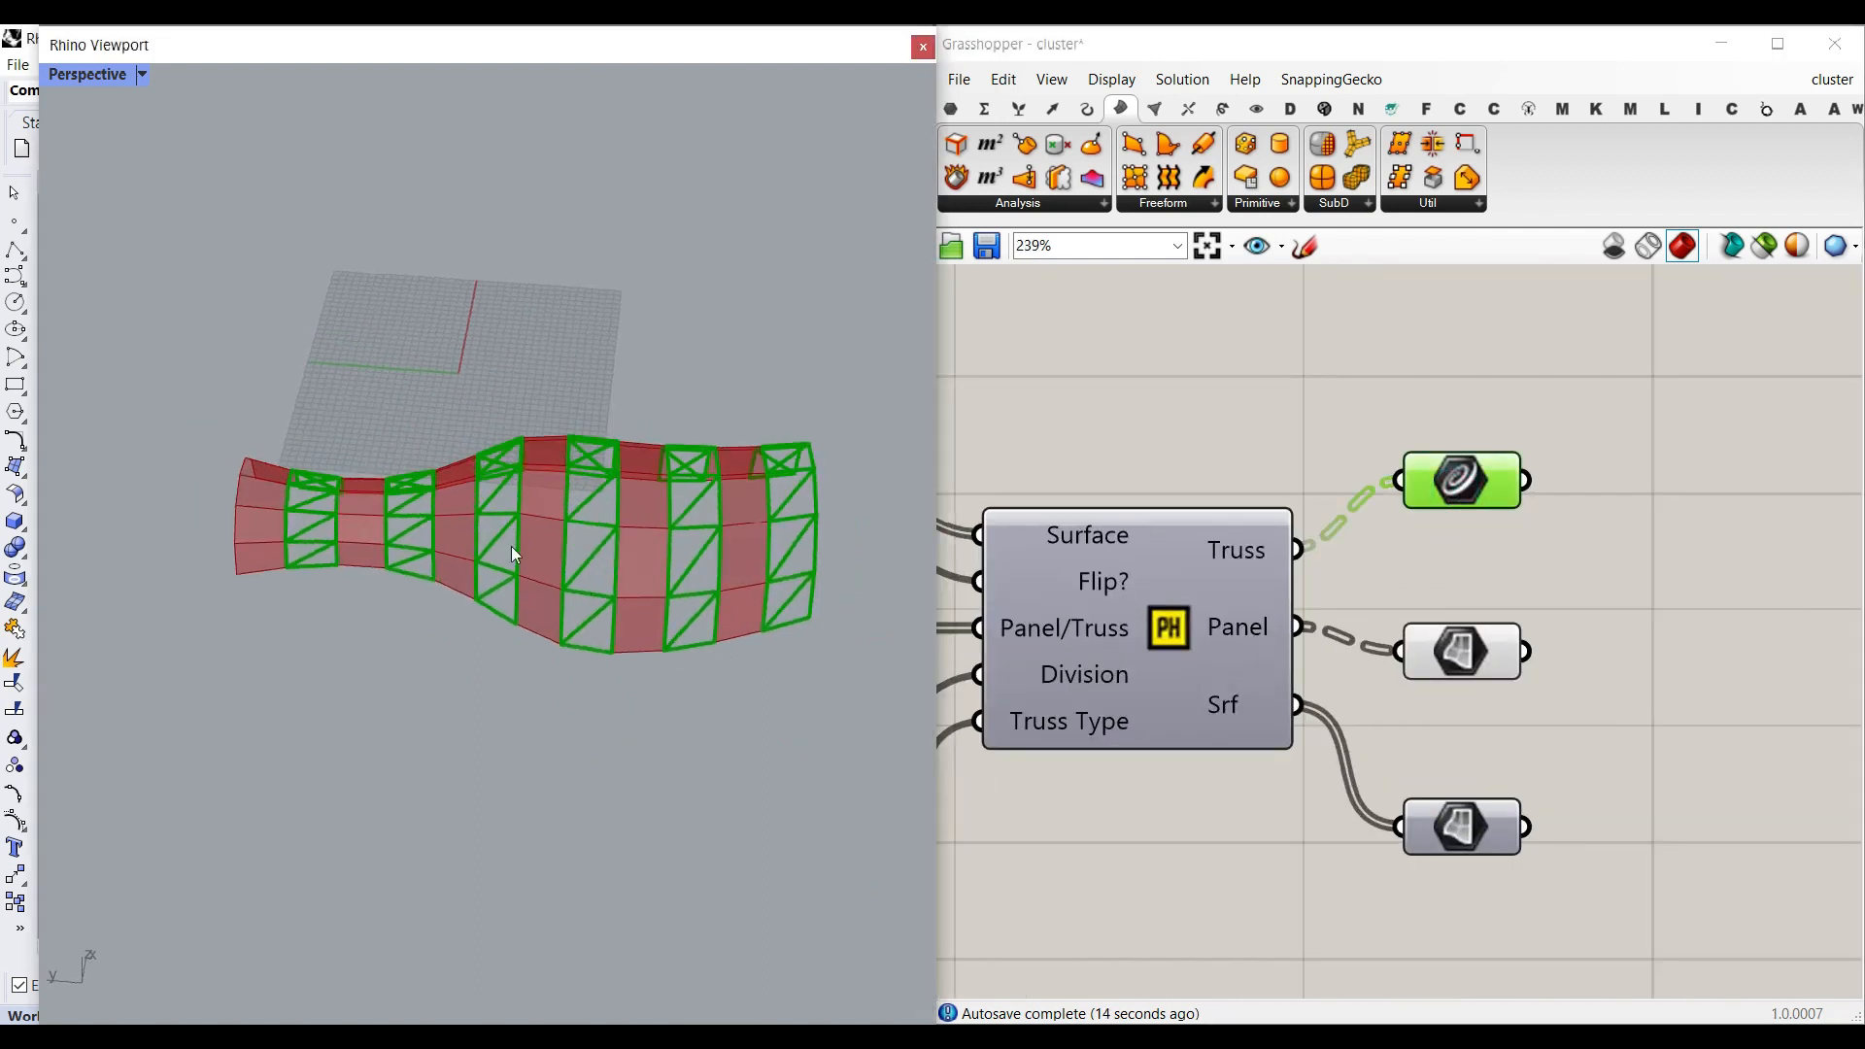
pyautogui.scroll(10, 511, 546)
pyautogui.click(1492, 654)
pyautogui.rightClick(1472, 649)
pyautogui.click(1534, 629)
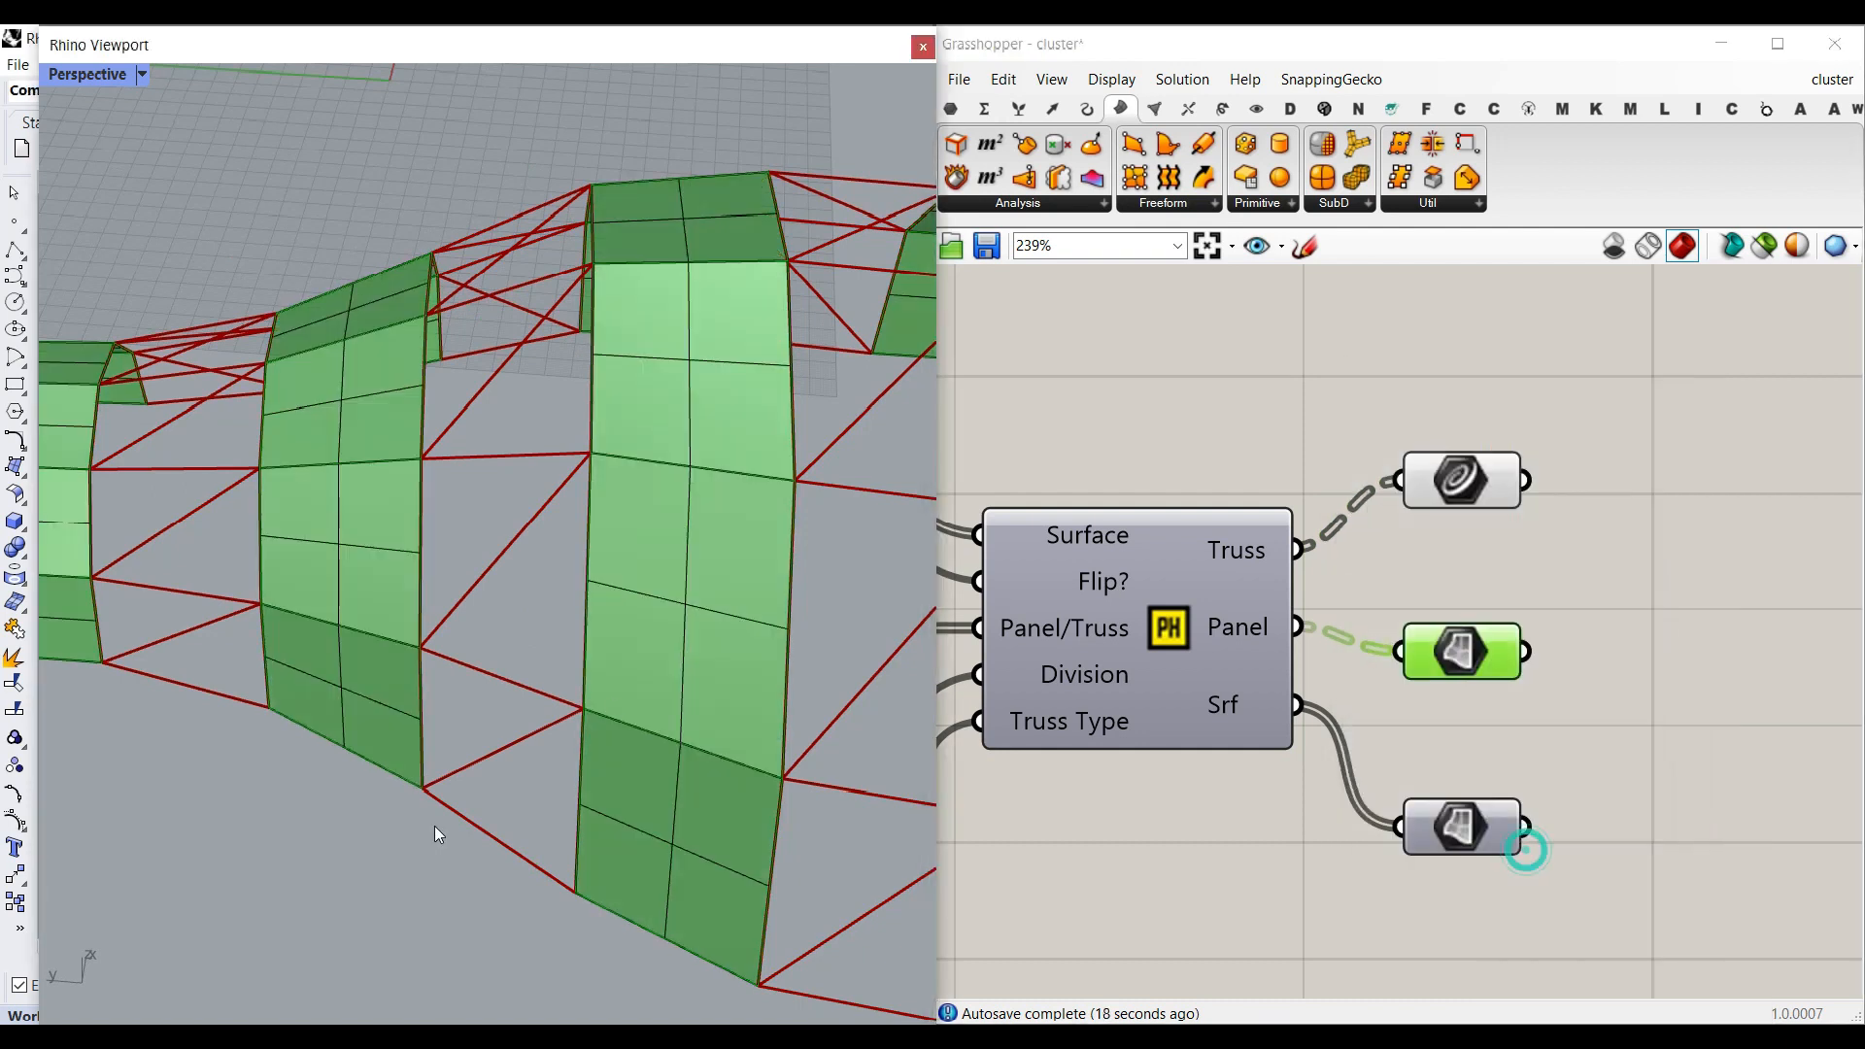
pyautogui.scroll(-5, 539, 754)
pyautogui.scroll(2, 433, 435)
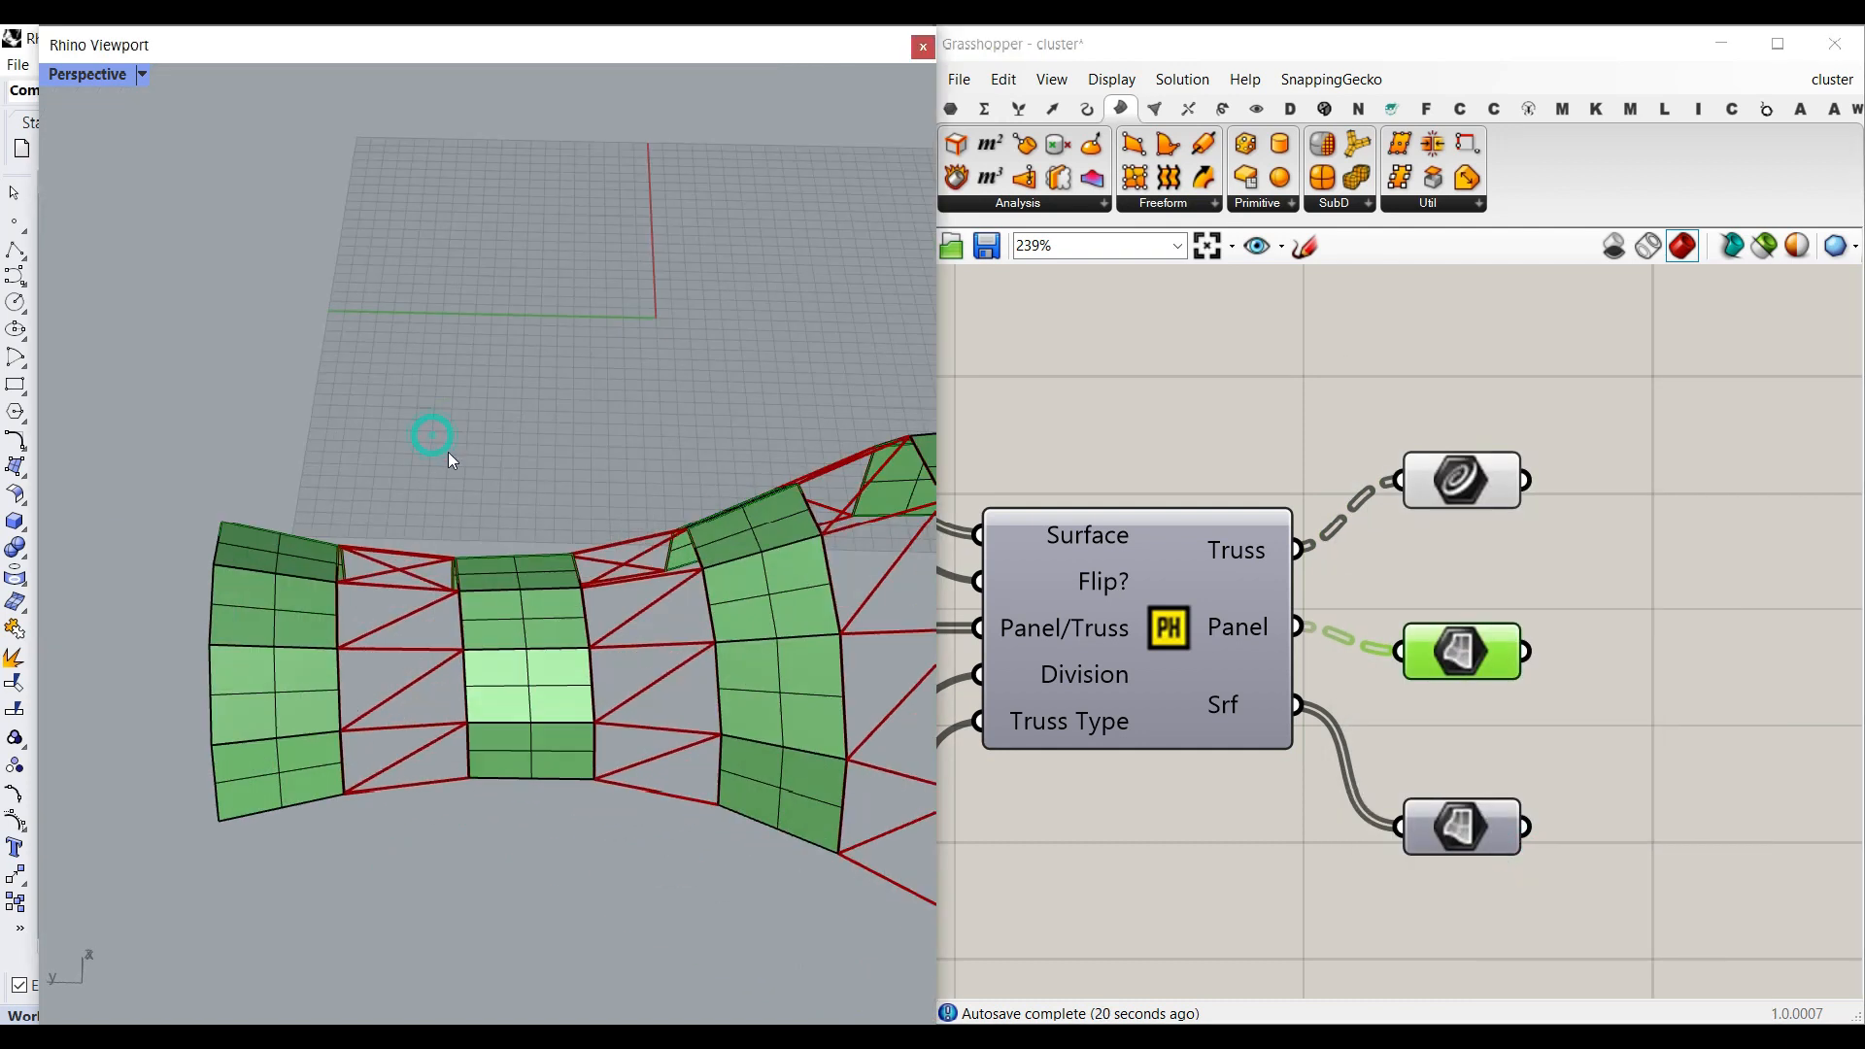
# Bake the Srf output parameter to inspect its curved strip surfaces.
pyautogui.rightClick(1461, 830)
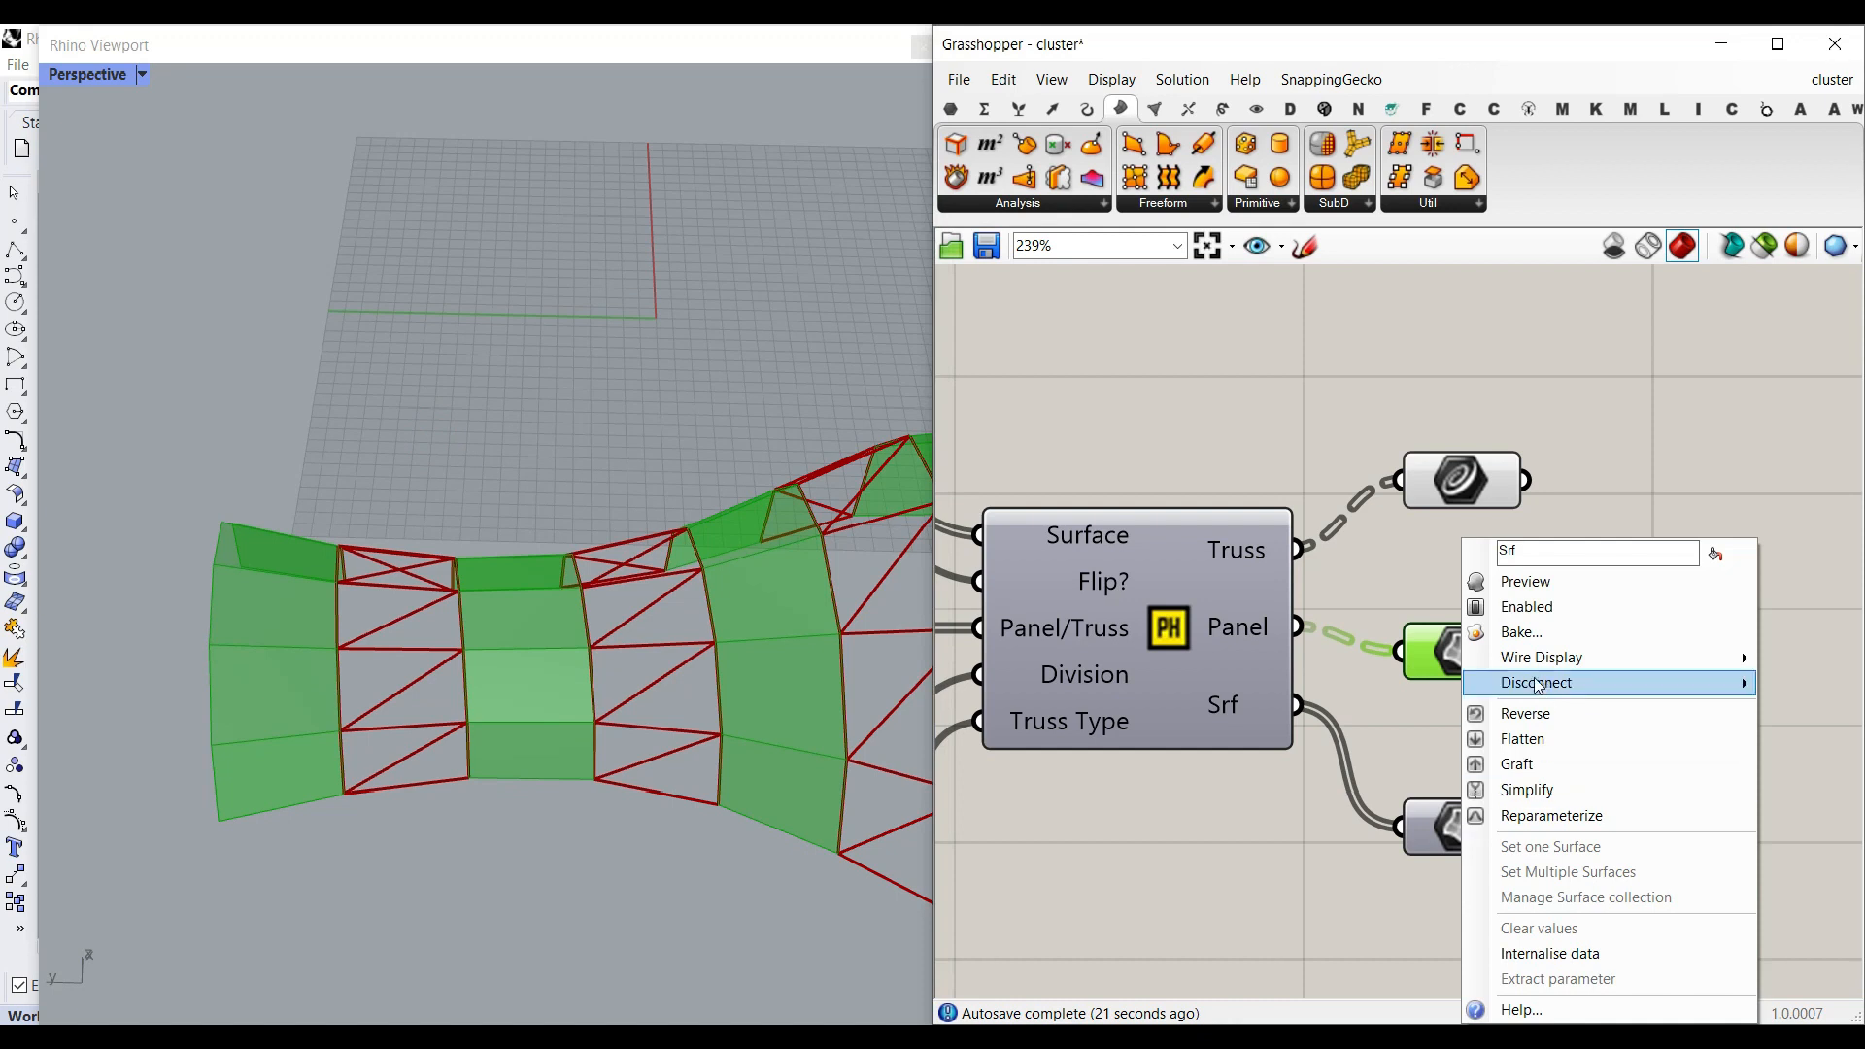
pyautogui.click(1521, 631)
pyautogui.click(1507, 856)
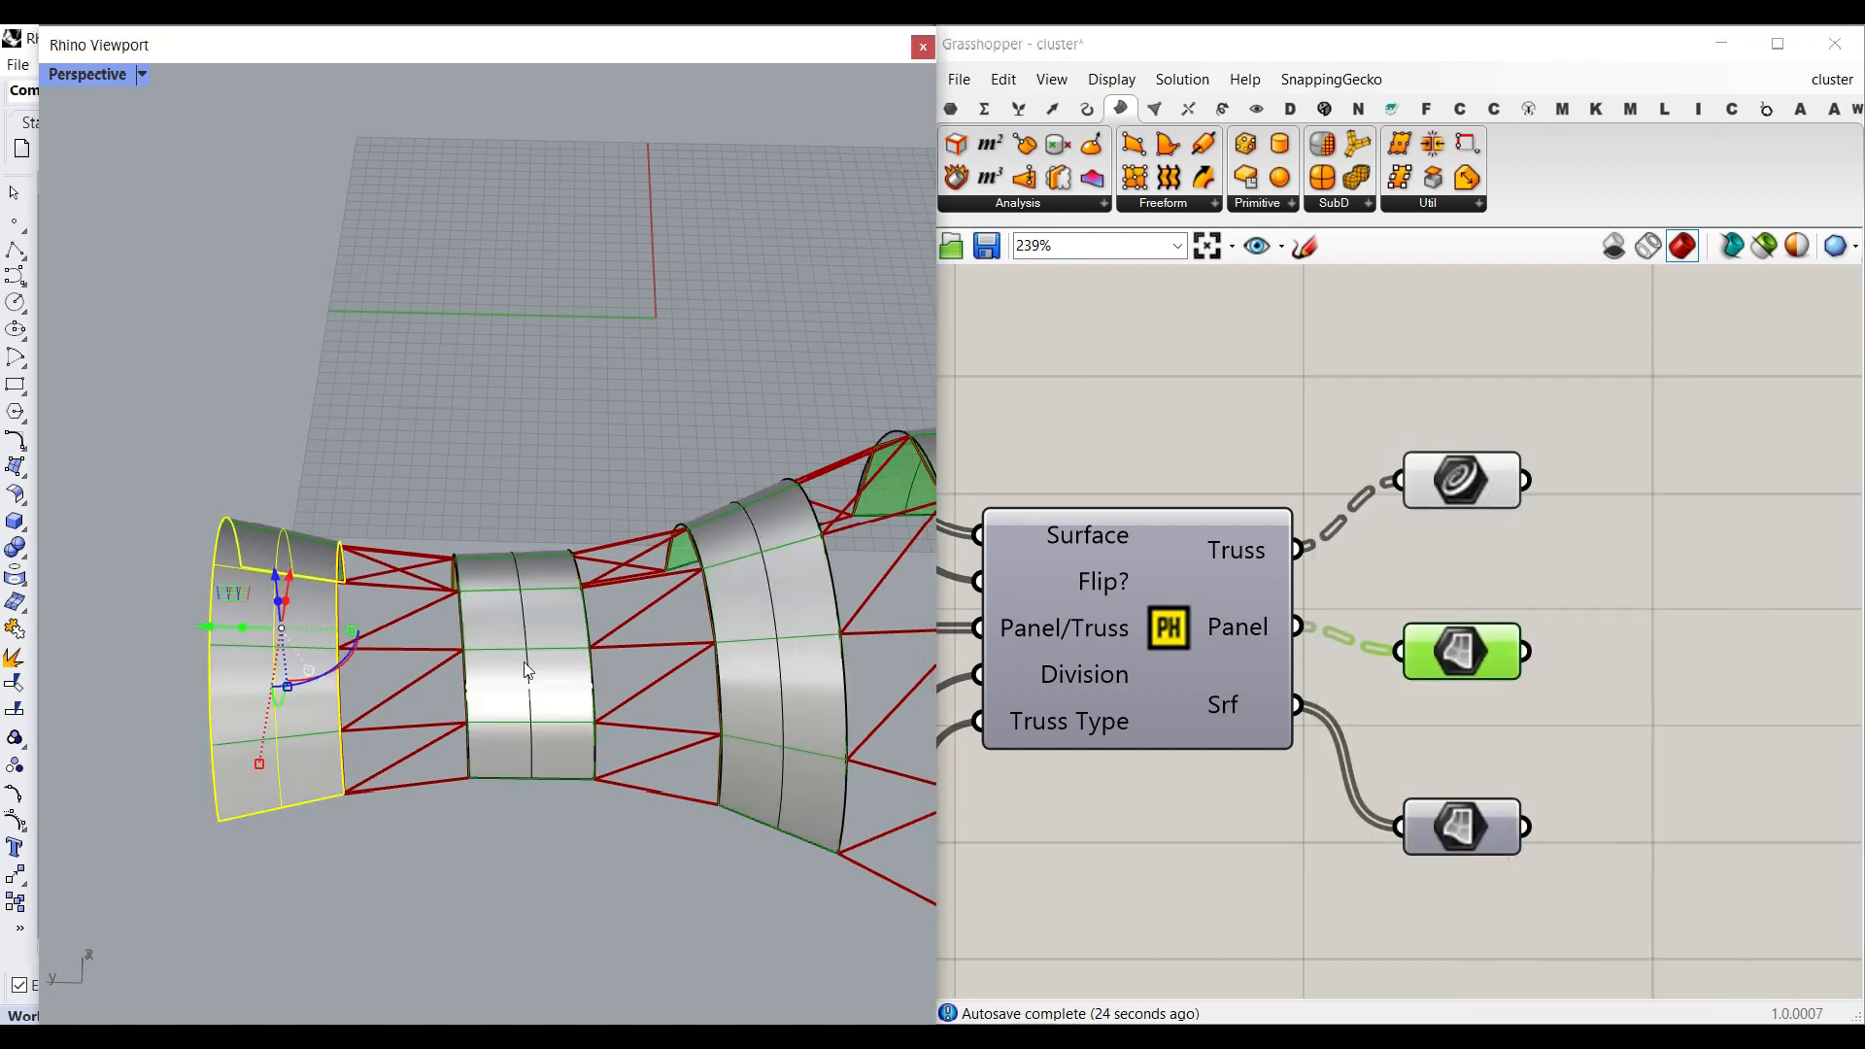
pyautogui.scroll(-3, 562, 401)
pyautogui.moveTo(563, 401); pyautogui.dragTo(486, 501, button='right')
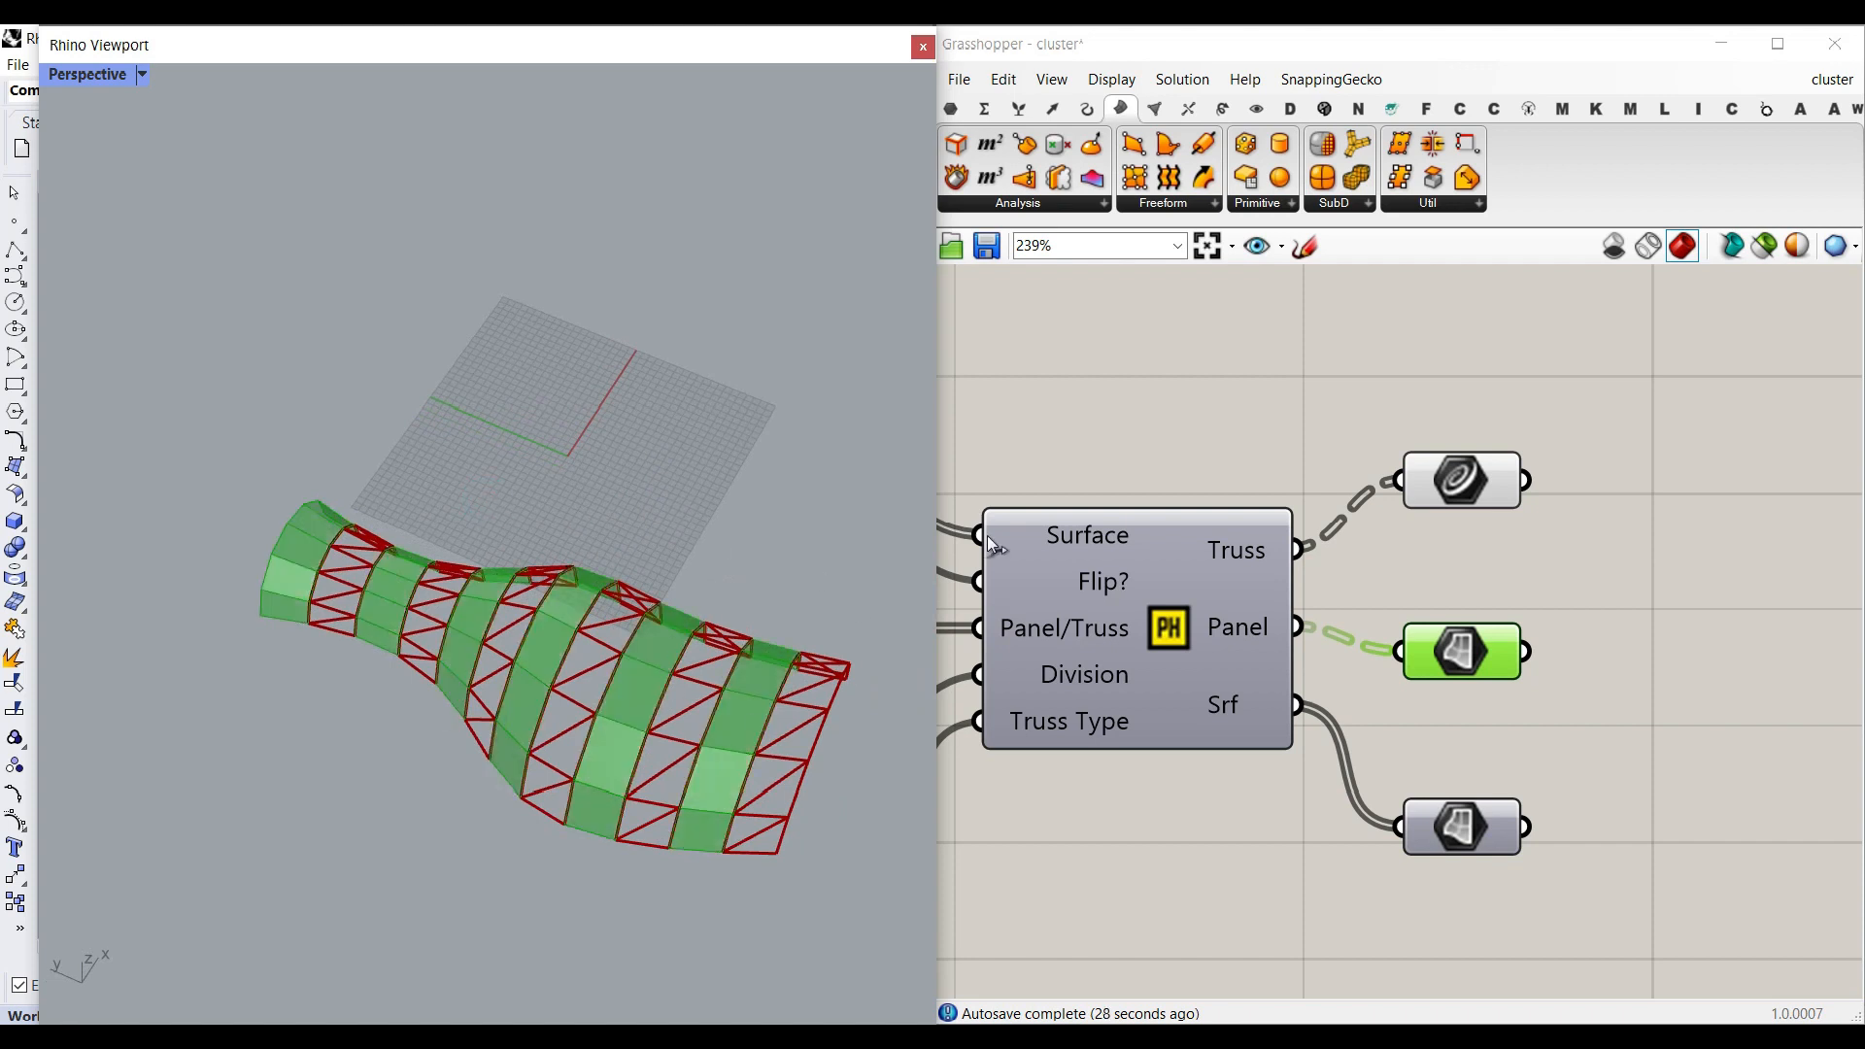
# Open the "4-Inflated-Strips" folder and bring up the definition with the Inflated Strips cluster.
pyautogui.scroll(-4, 1402, 597)
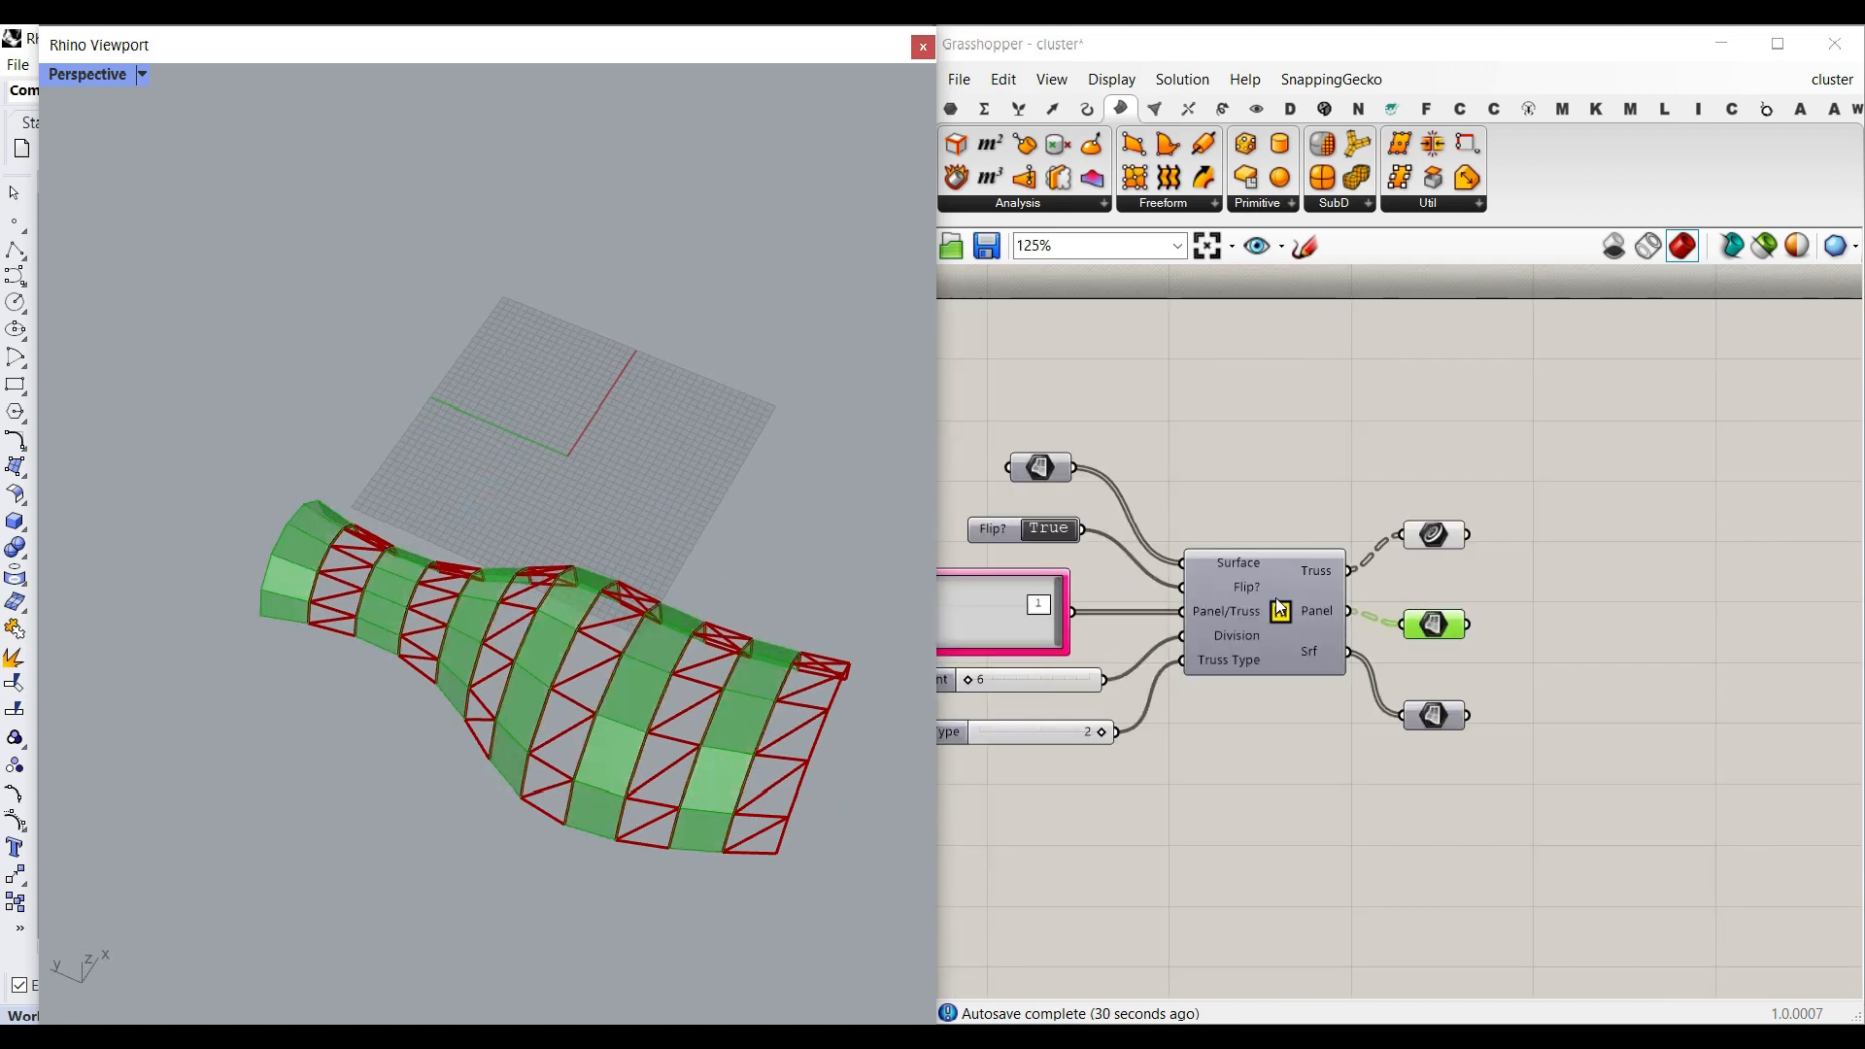
pyautogui.moveTo(1266, 597); pyautogui.dragTo(1423, 569, button='right')
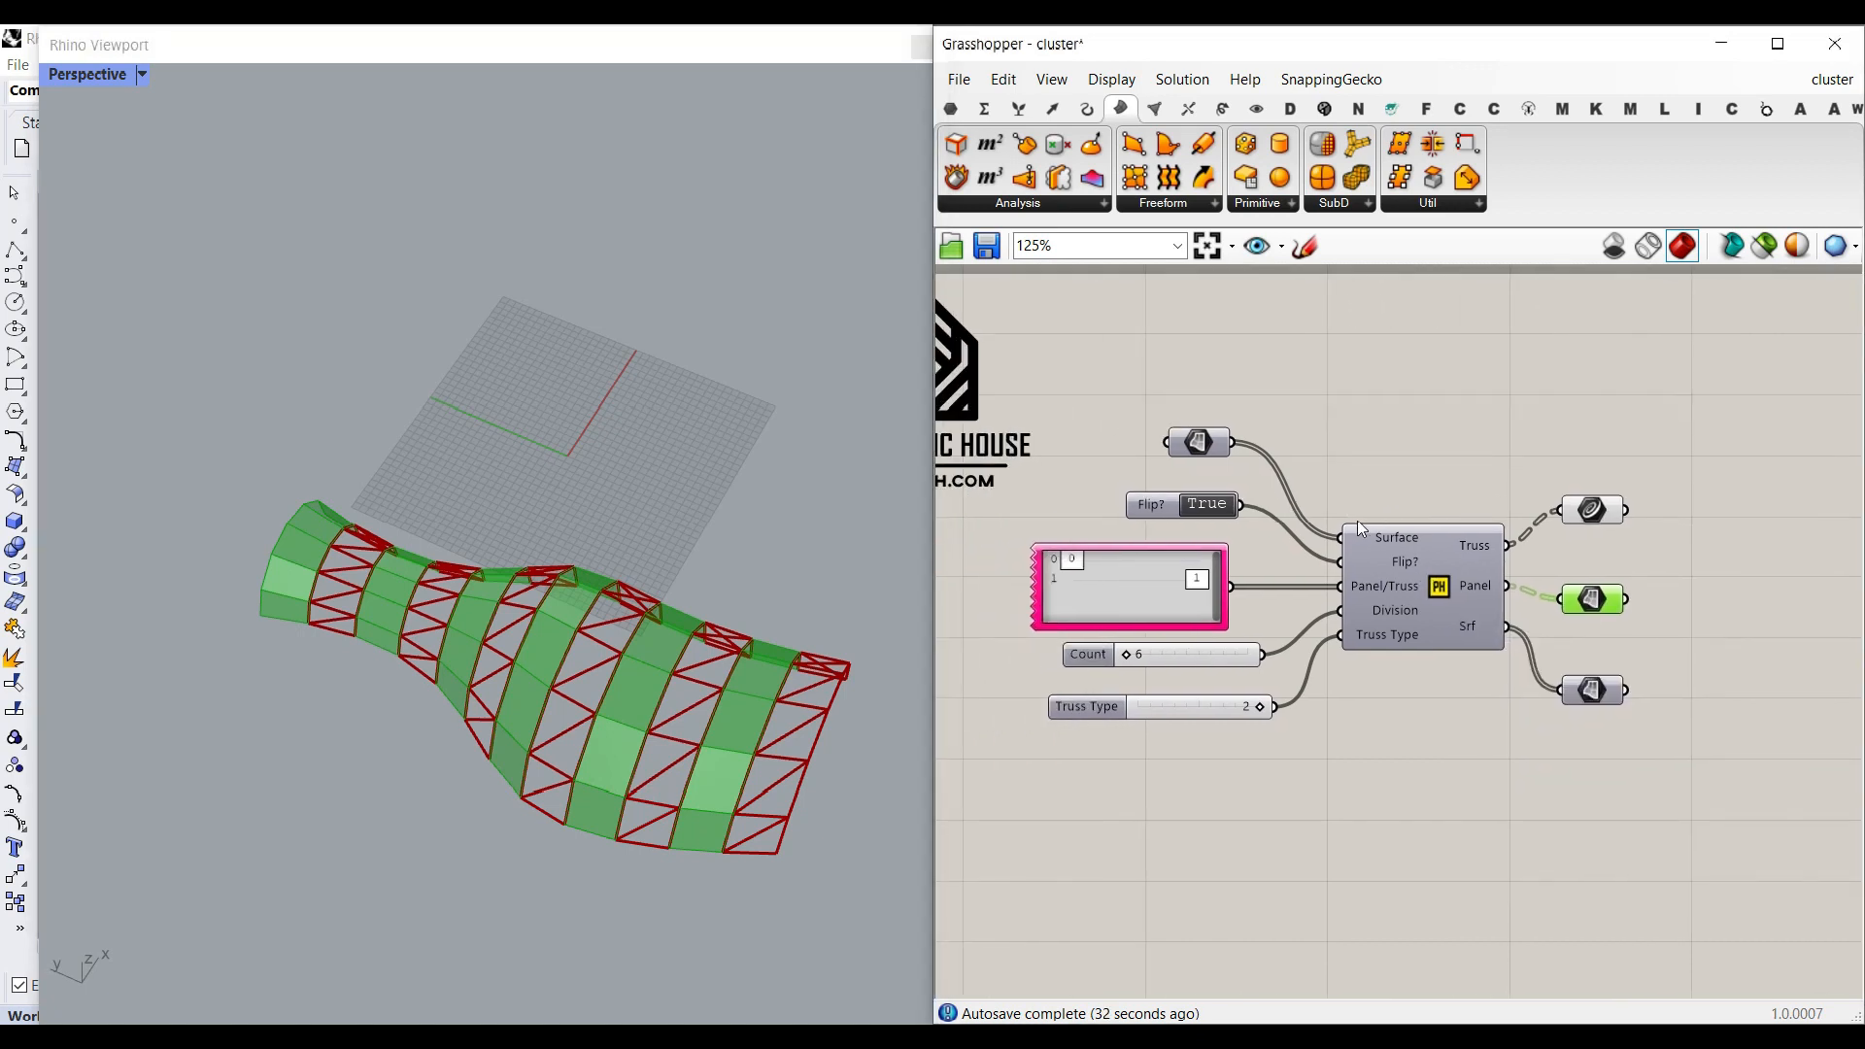
pyautogui.doubleClick(1447, 585)
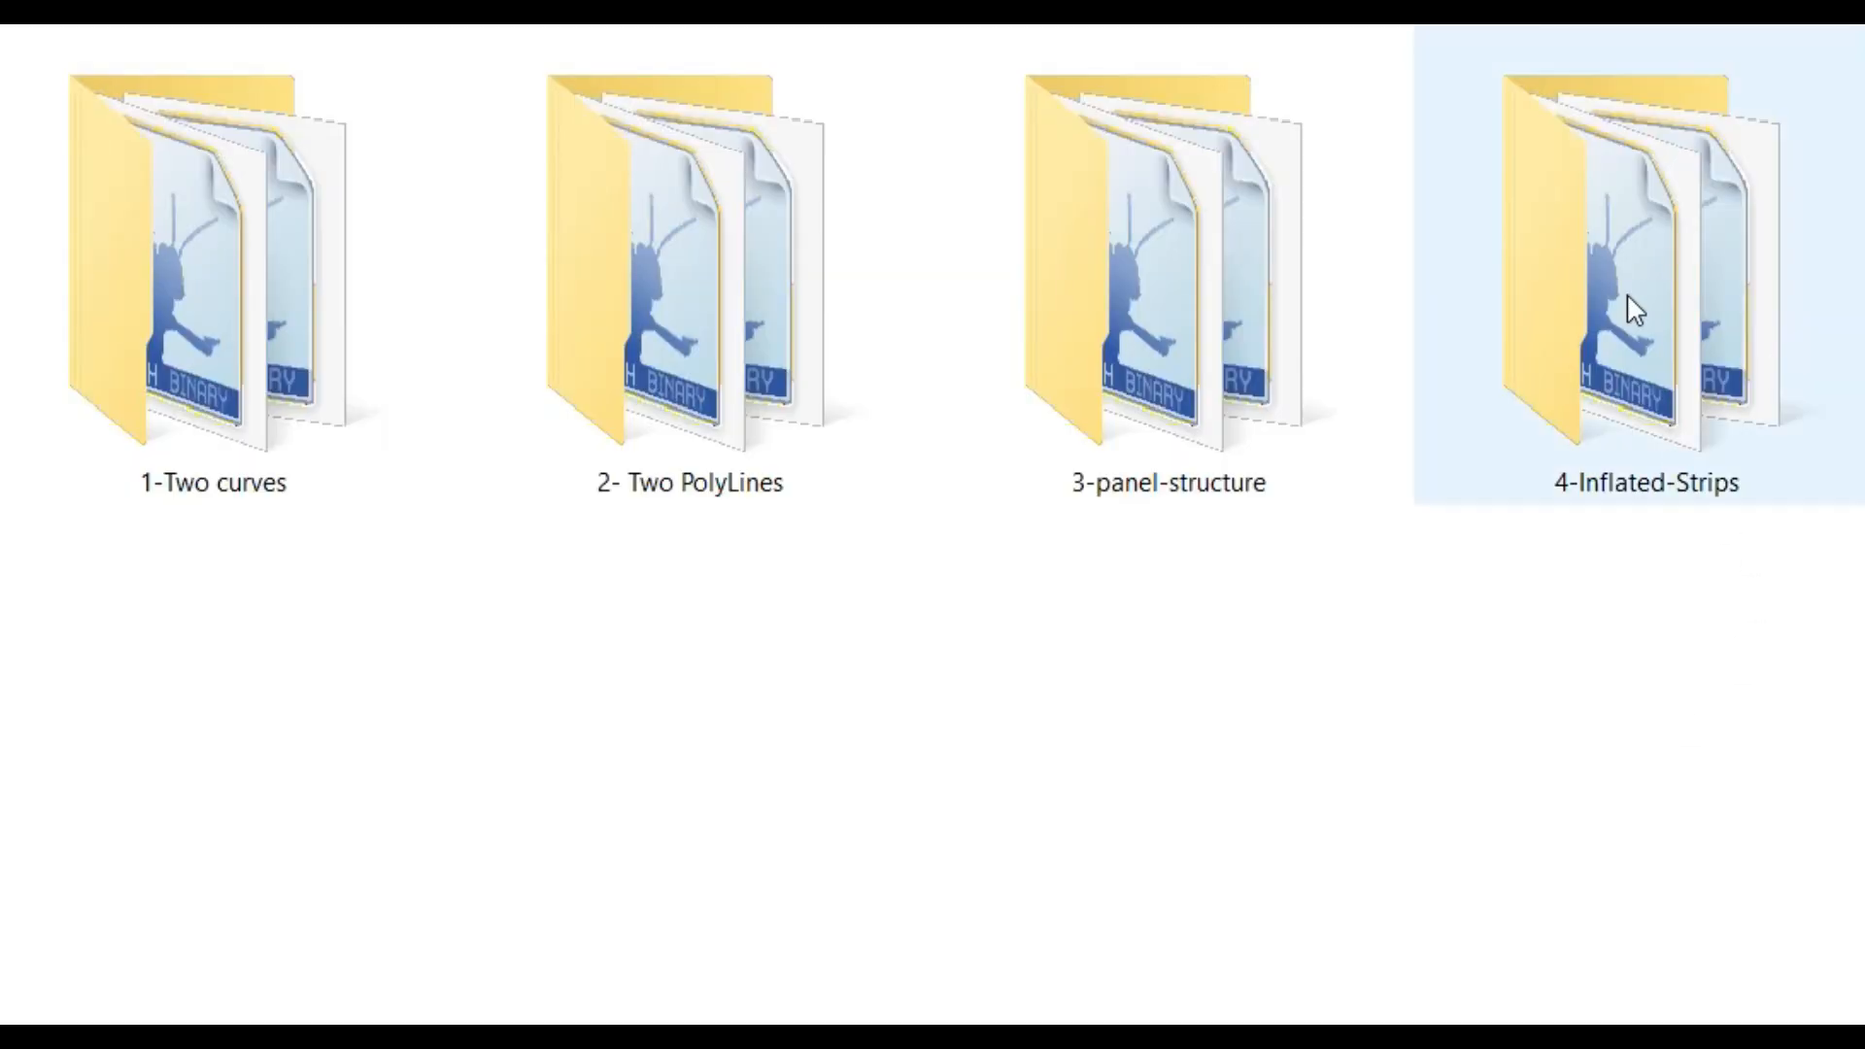
pyautogui.doubleClick(1635, 308)
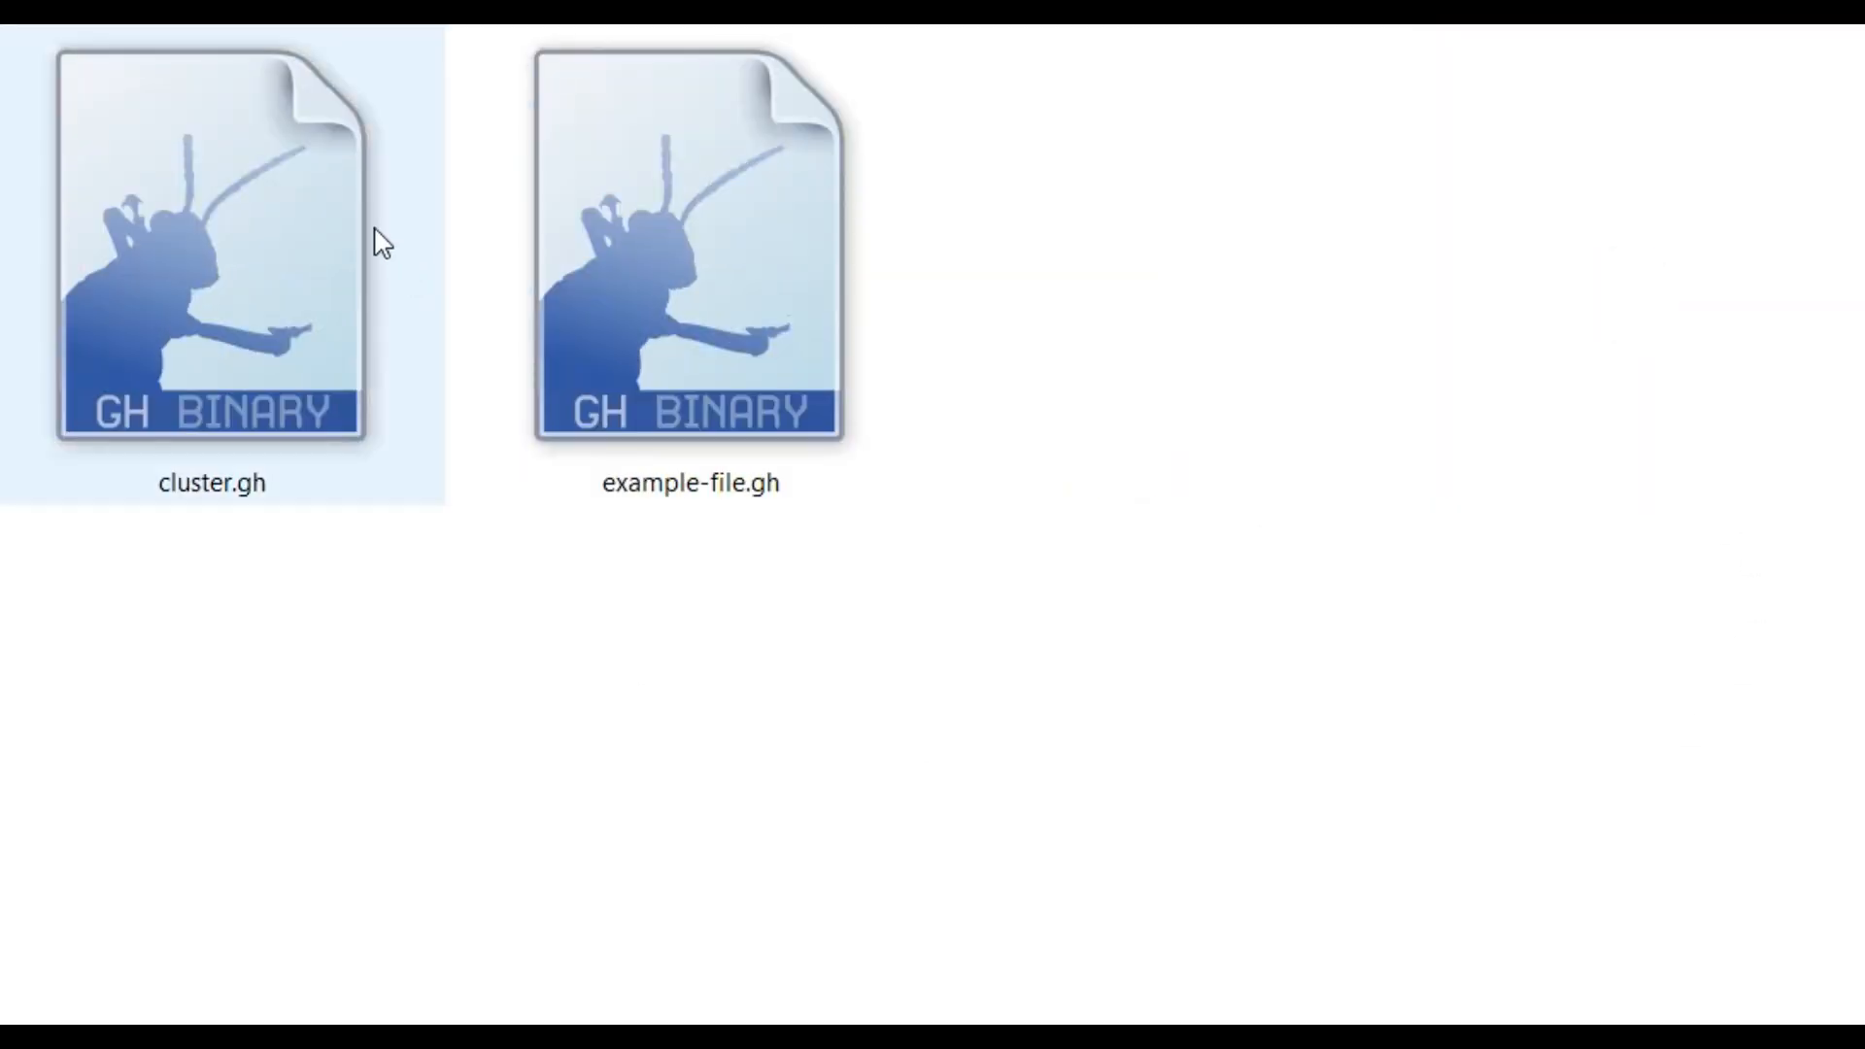
pyautogui.click(437, 266)
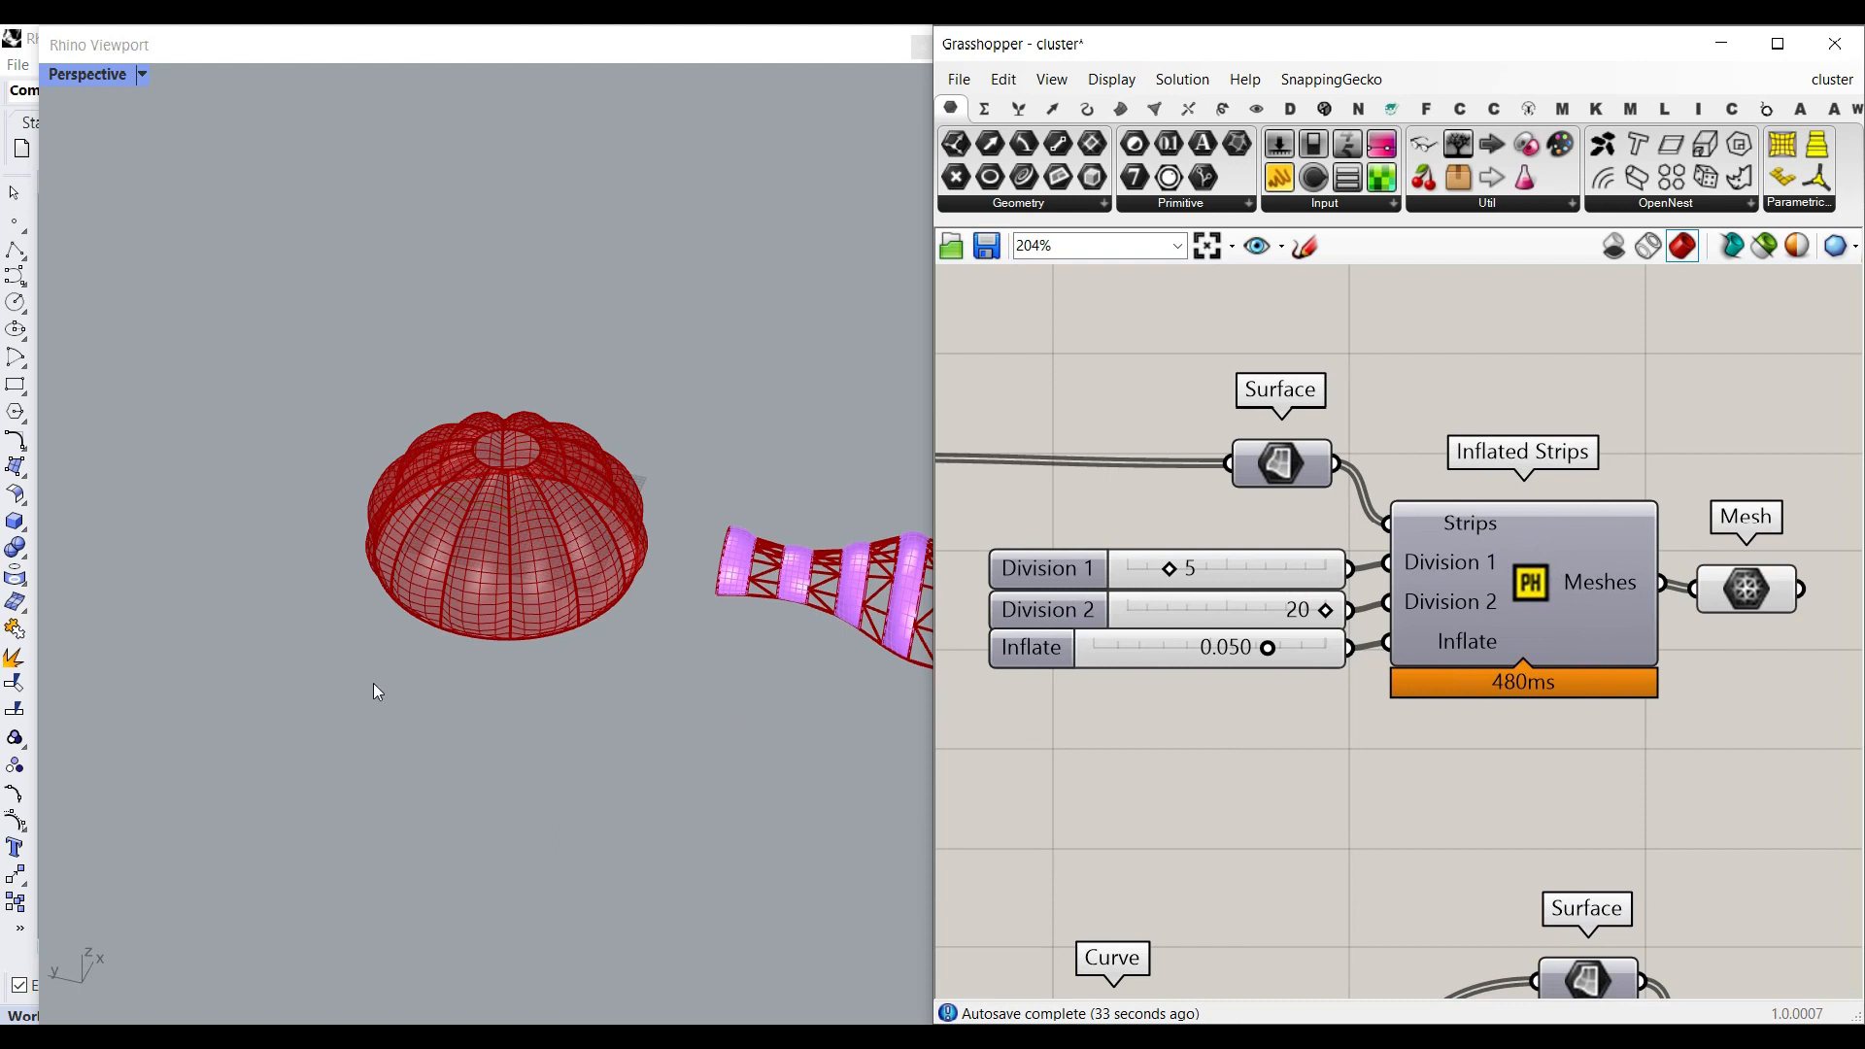
# Examine the inflated dome and the upstream Panel/Truss gene list that supplies the surface strips.
pyautogui.scroll(6, 565, 551)
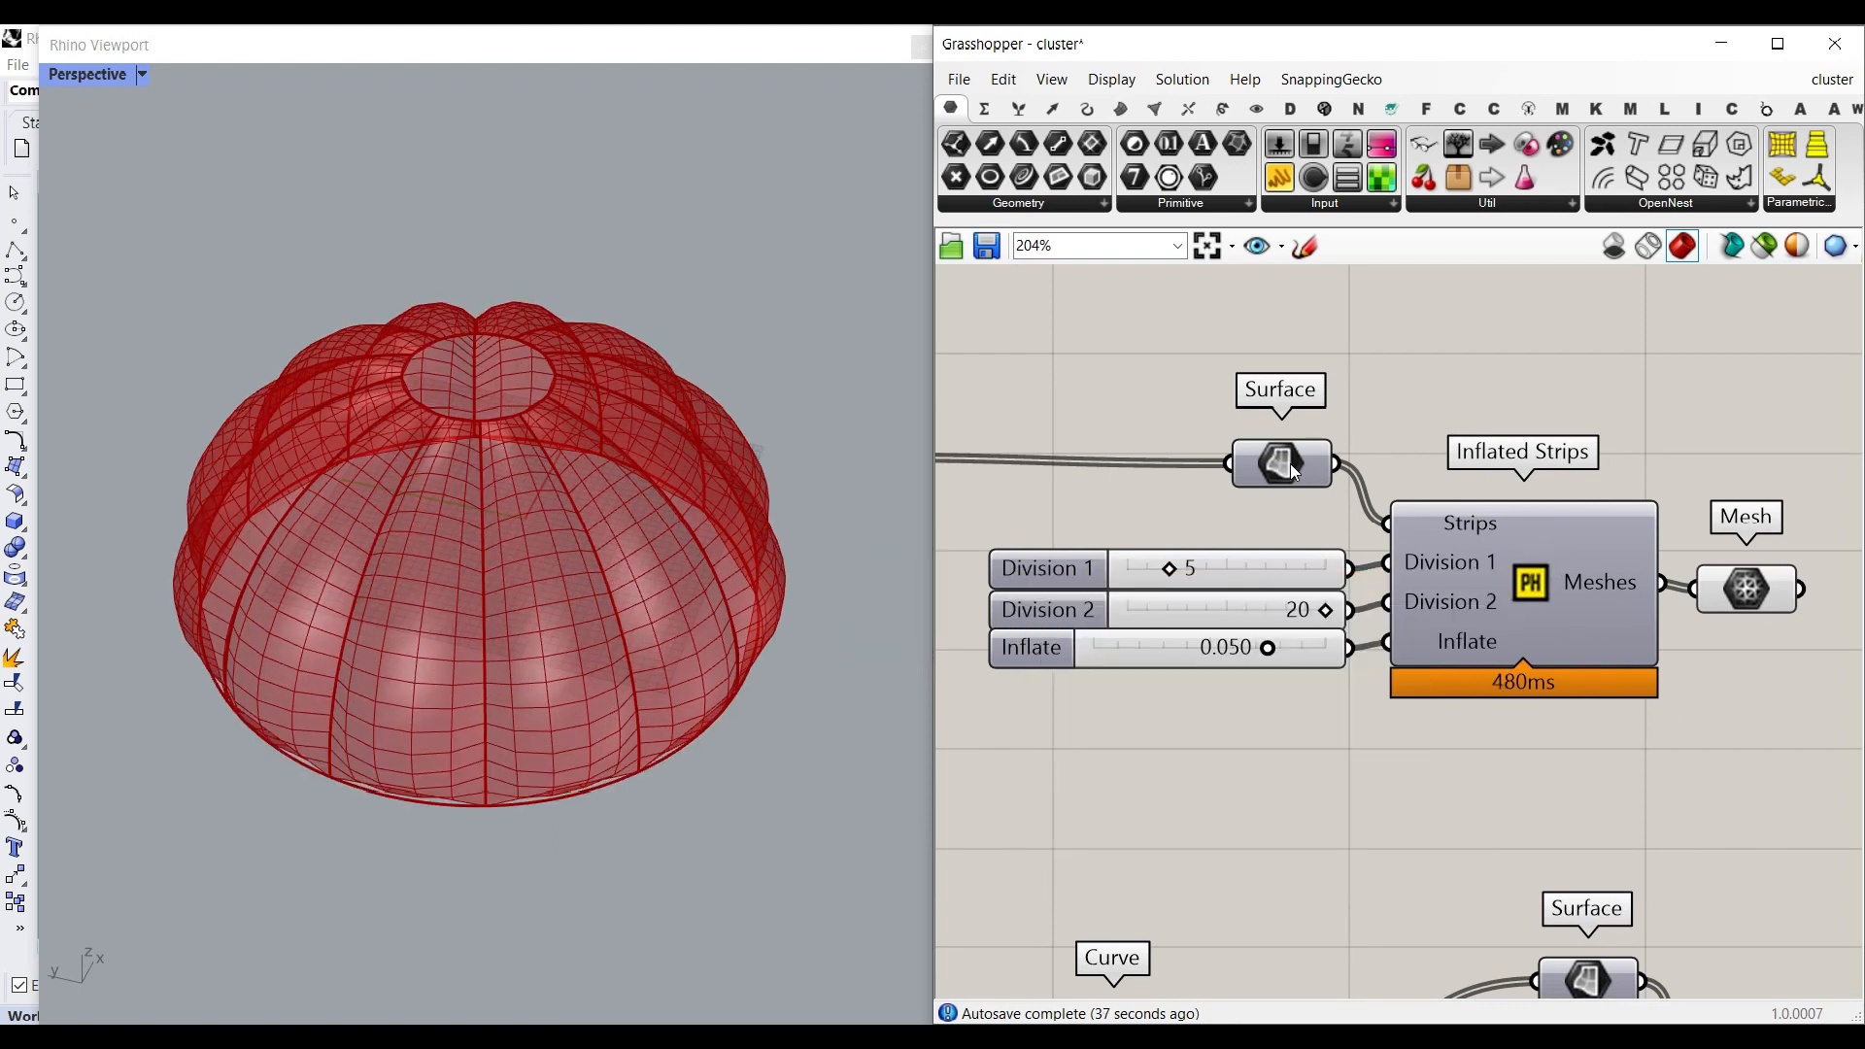
pyautogui.scroll(-7, 1465, 631)
pyautogui.moveTo(944, 572); pyautogui.dragTo(1331, 589, button='right')
pyautogui.scroll(9, 1457, 554)
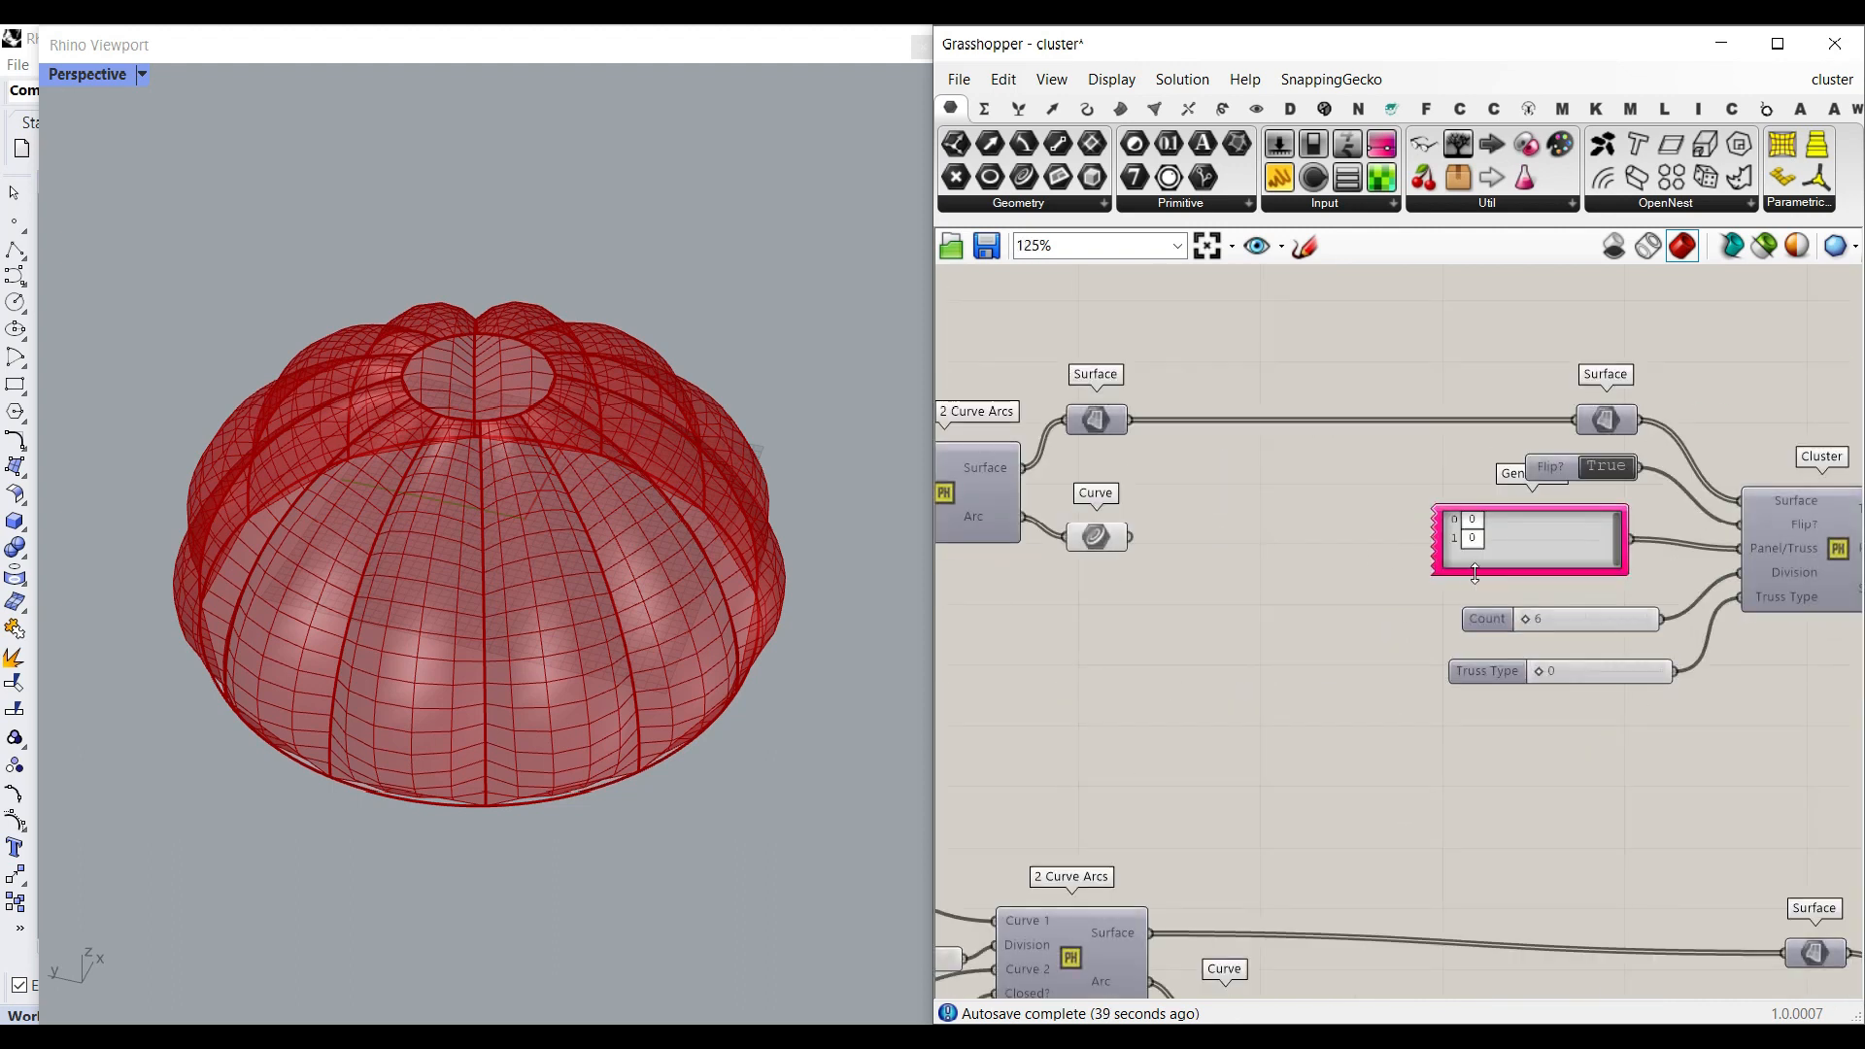
pyautogui.moveTo(1476, 553); pyautogui.dragTo(1146, 534, button='right')
pyautogui.moveTo(1389, 529); pyautogui.dragTo(1430, 531)
pyautogui.moveTo(1105, 525); pyautogui.dragTo(1356, 525)
pyautogui.moveTo(1137, 515); pyautogui.dragTo(1097, 513)
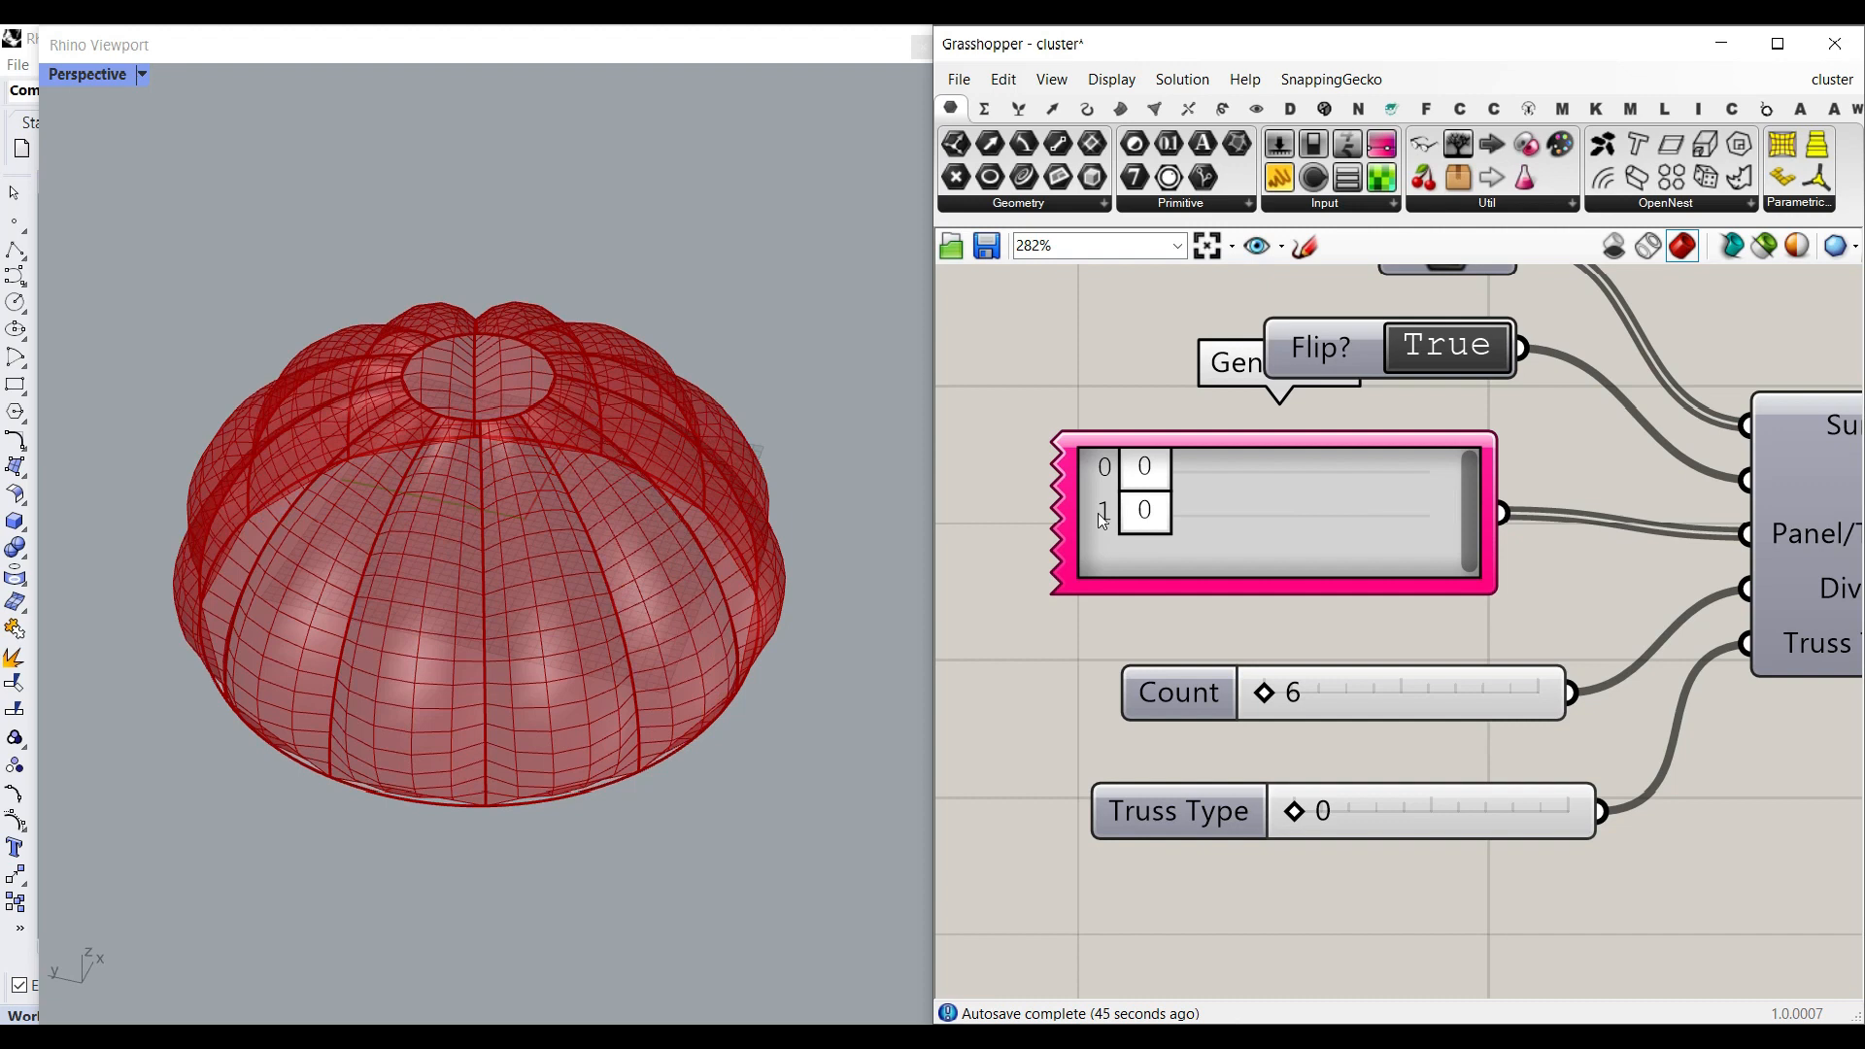
# Set the Inflated Strips cluster's Division 1 to 6 and Division 2 to 18.
pyautogui.moveTo(1466, 665); pyautogui.dragTo(1211, 616, button='right')
pyautogui.scroll(-4, 1211, 616)
pyautogui.moveTo(1545, 658); pyautogui.dragTo(1150, 581, button='right')
pyautogui.moveTo(1598, 639); pyautogui.dragTo(1285, 579, button='right')
pyautogui.scroll(5, 1290, 585)
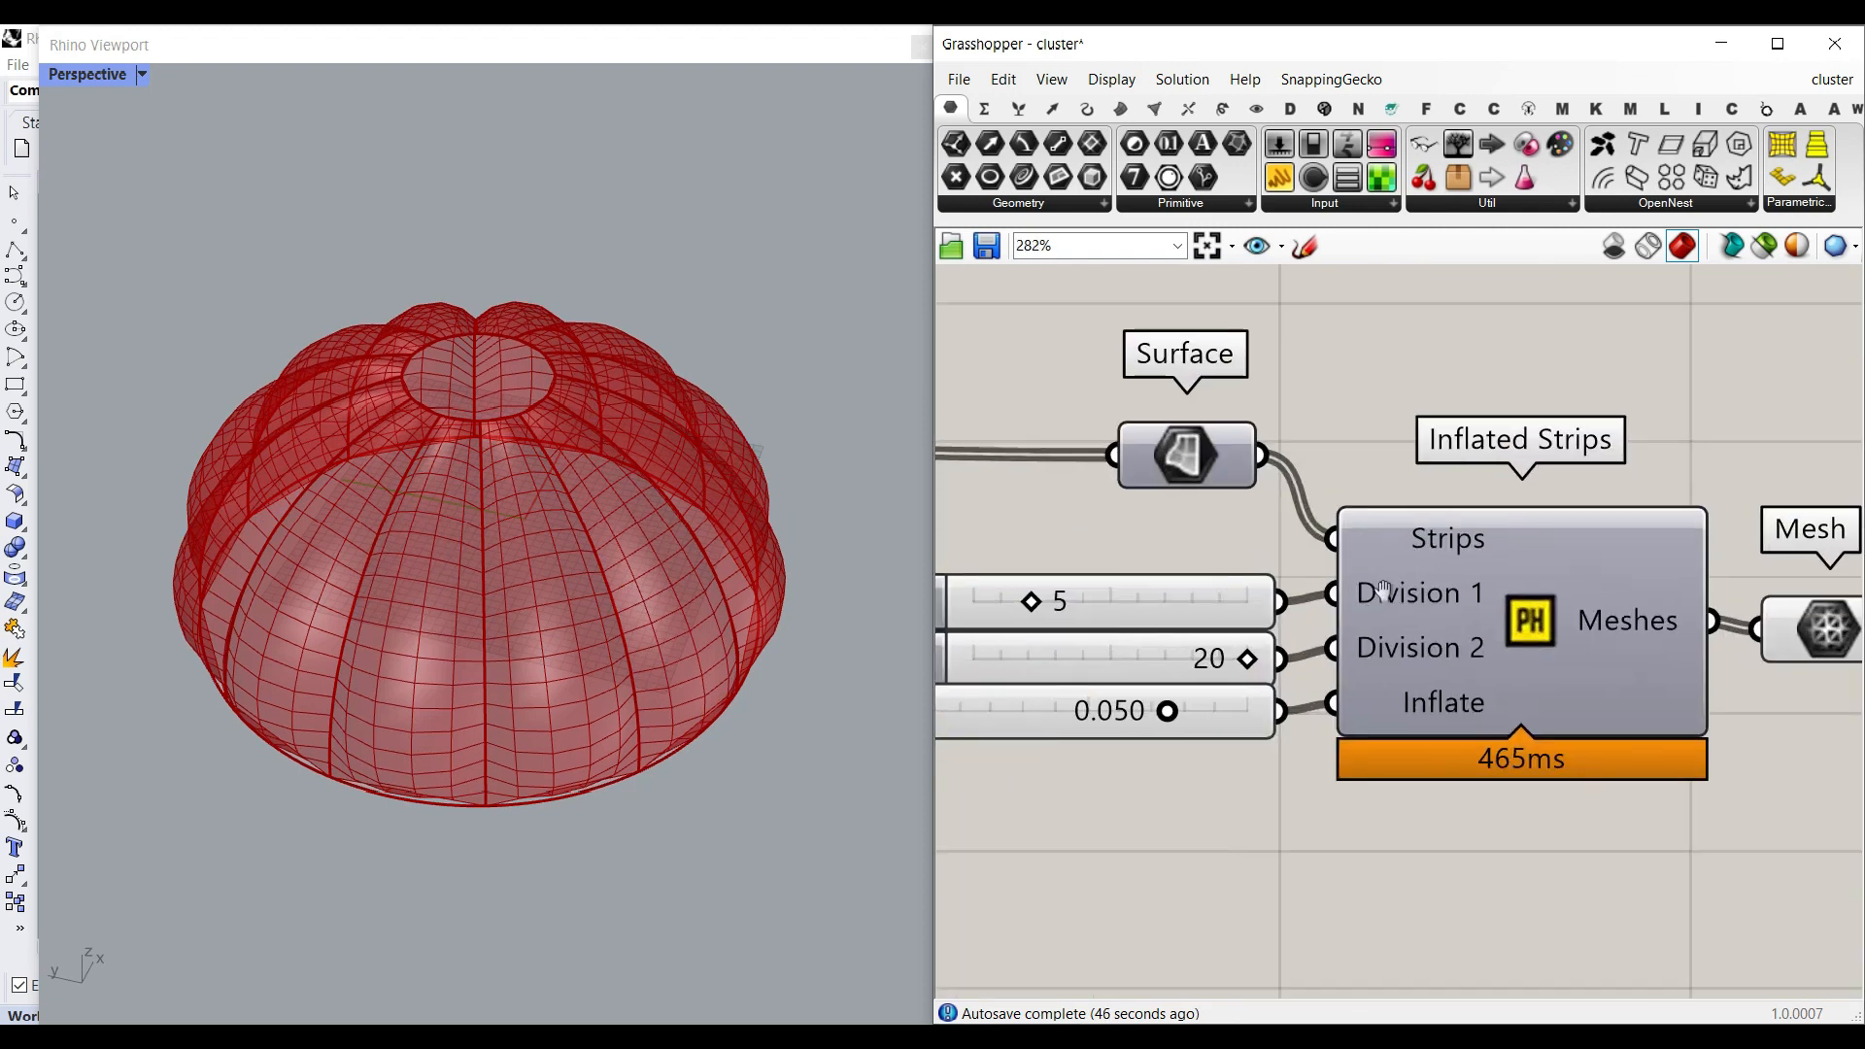
pyautogui.moveTo(1173, 558)
pyautogui.mouseDown()
pyautogui.moveTo(1144, 563)
pyautogui.moveTo(1191, 557)
pyautogui.mouseUp()
pyautogui.moveTo(1393, 623); pyautogui.dragTo(1365, 621)
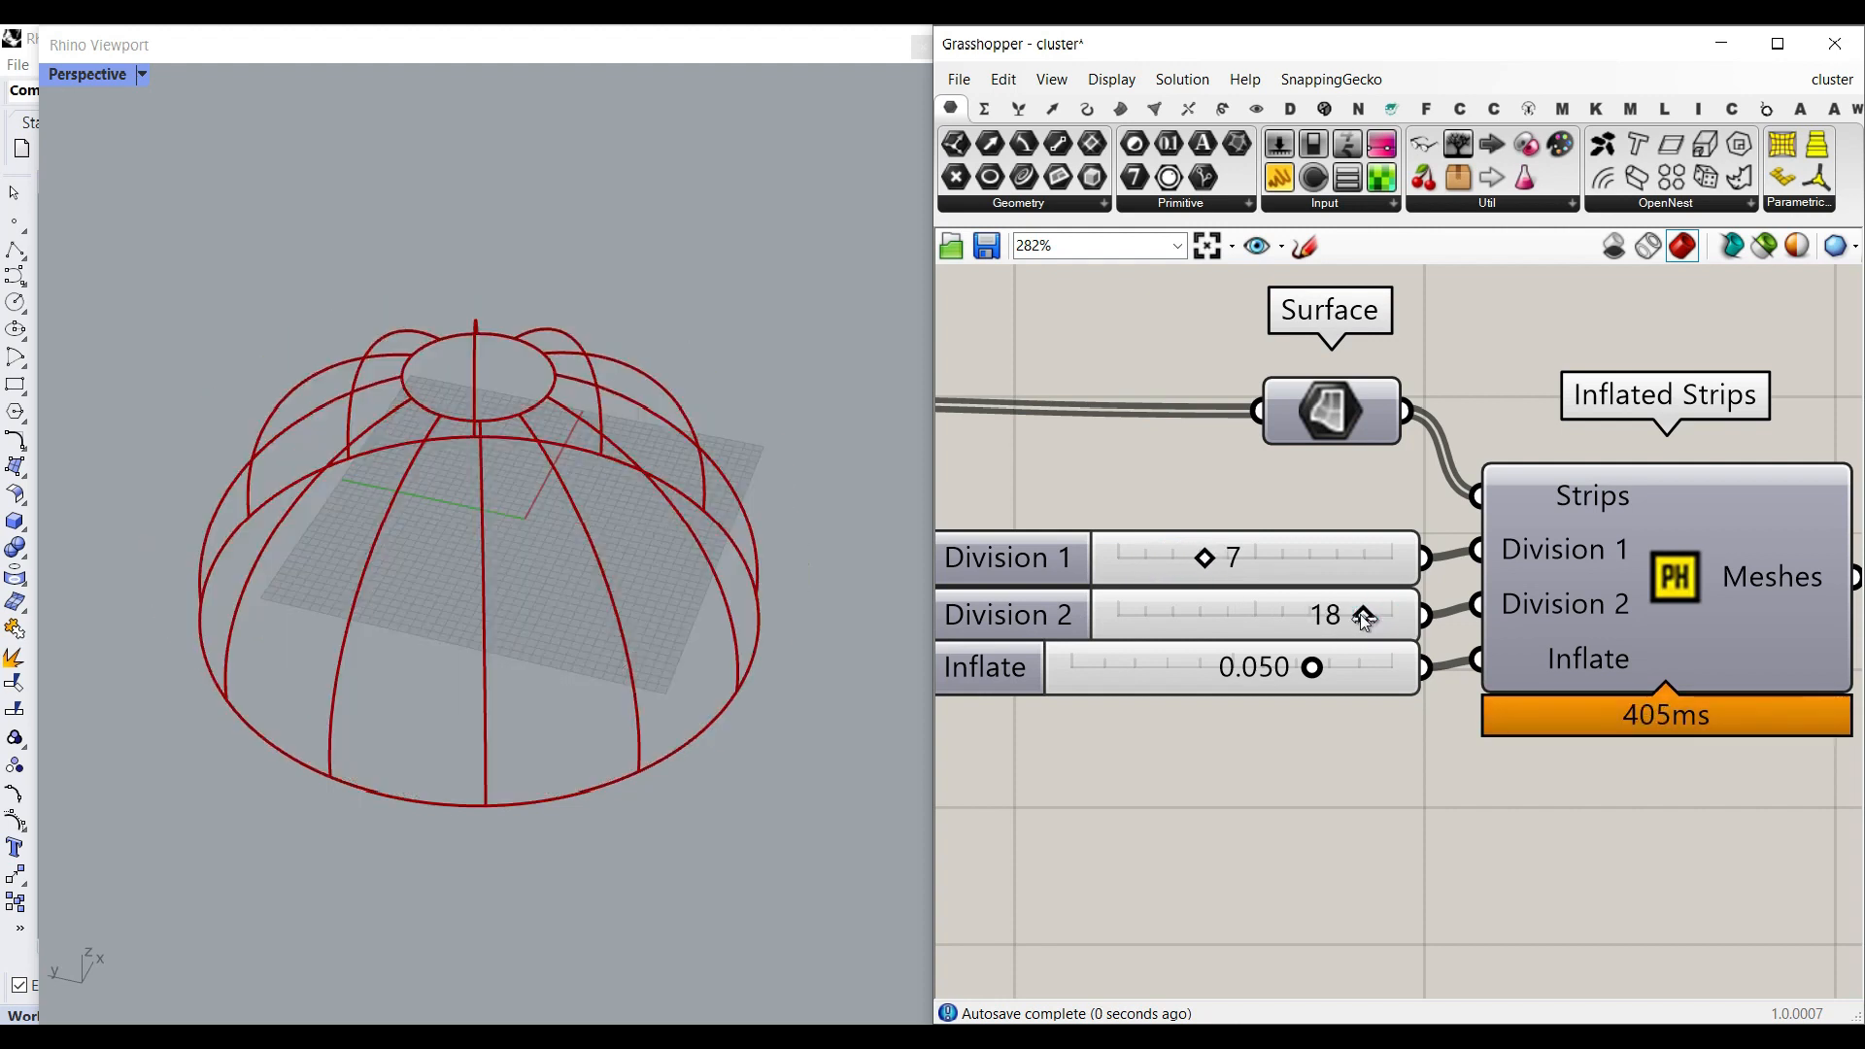
pyautogui.moveTo(1204, 557); pyautogui.dragTo(1189, 561)
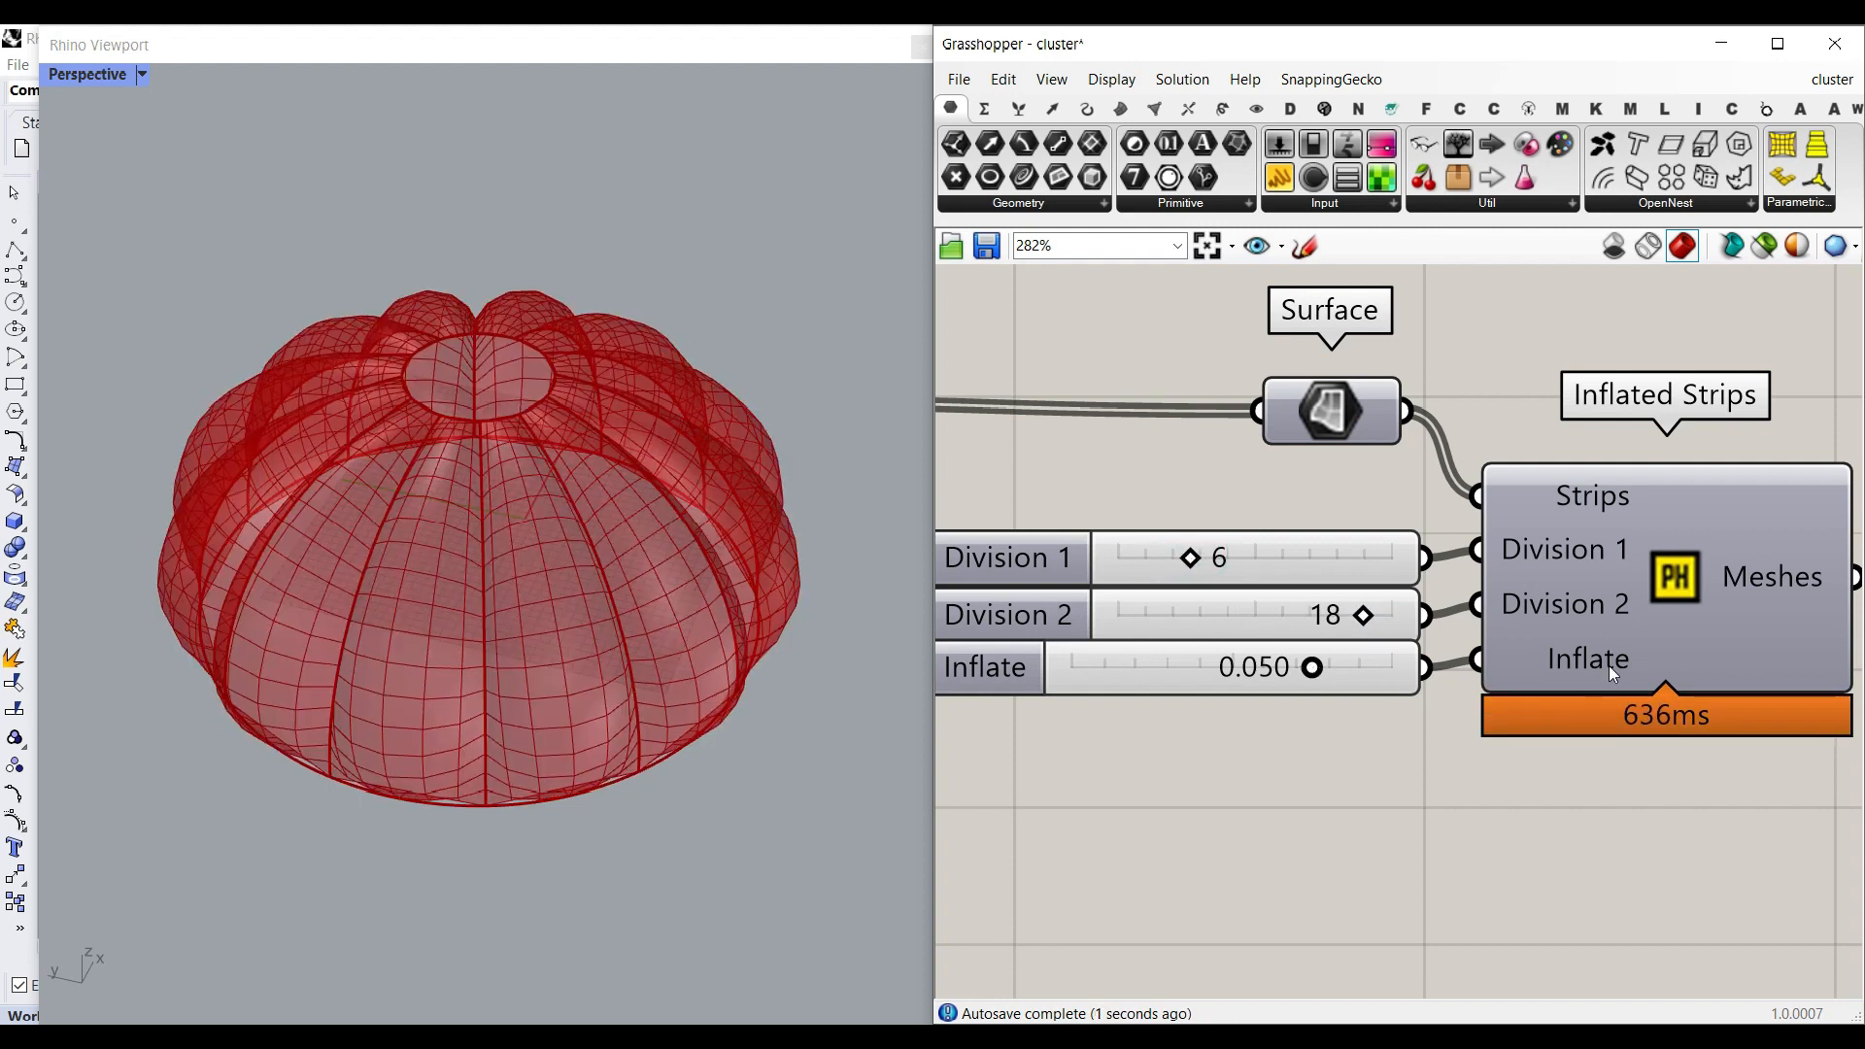
# Set the Inflate value to -0.025 and orbit around the strips to inspect their curvature.
pyautogui.moveTo(1298, 668); pyautogui.dragTo(1191, 668)
pyautogui.moveTo(671, 622)
pyautogui.mouseDown(button='right')
pyautogui.moveTo(654, 596)
pyautogui.moveTo(663, 632)
pyautogui.mouseUp(button='right')
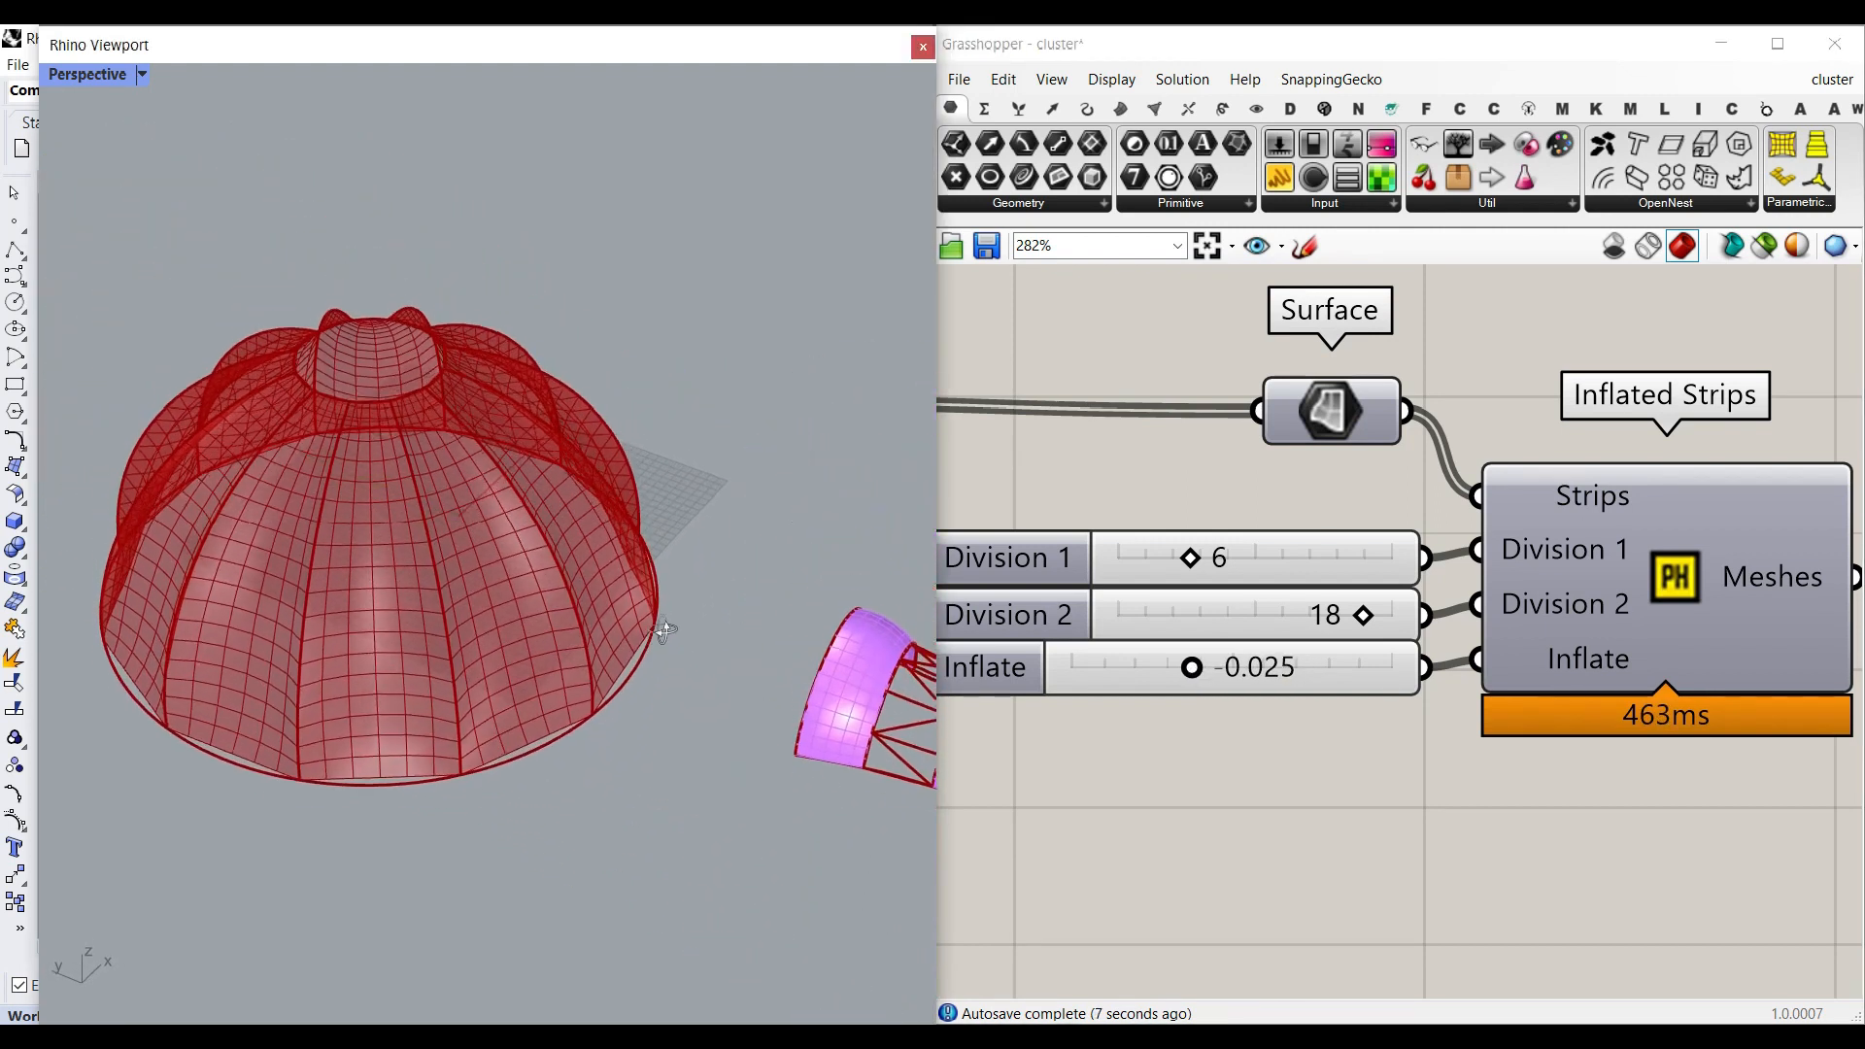
# Set the dome's Inflate value to 0.045 and bake the inflated strip meshes.
pyautogui.moveTo(1191, 668); pyautogui.dragTo(1311, 673)
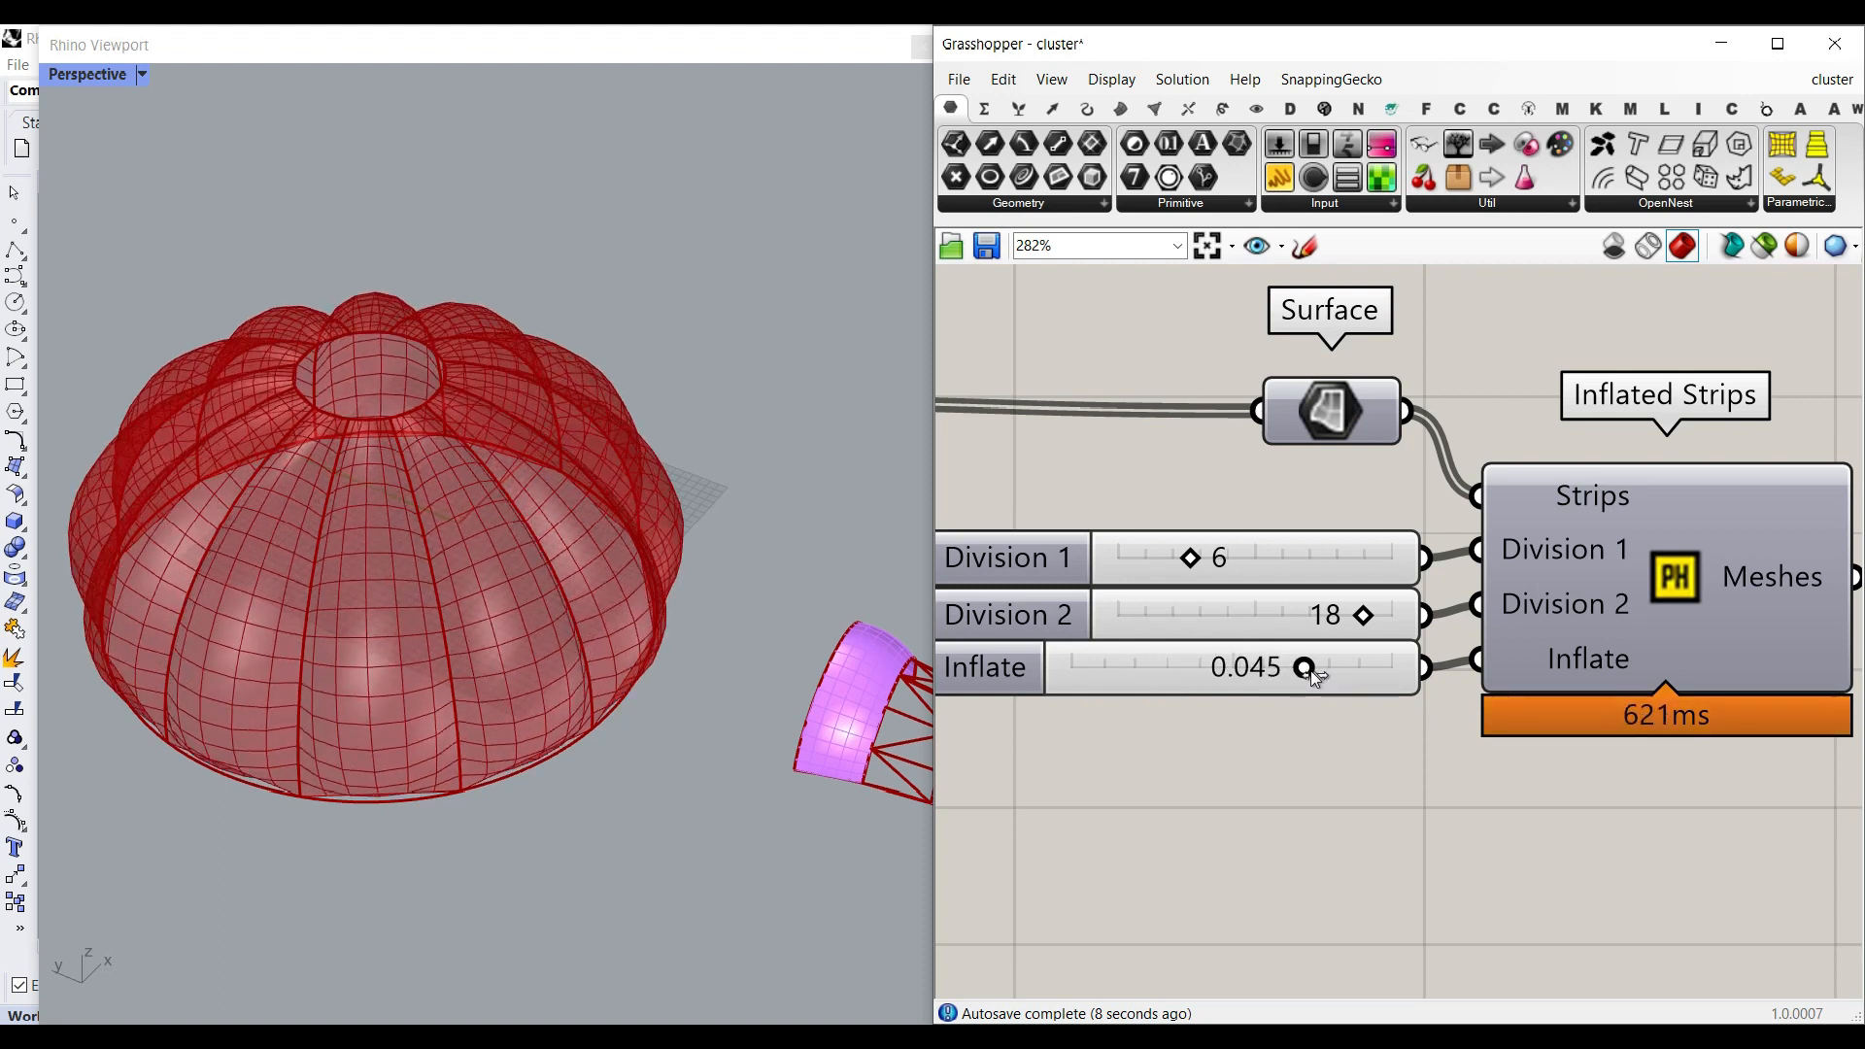
pyautogui.moveTo(1823, 578); pyautogui.dragTo(1366, 518, button='right')
pyautogui.rightClick(1547, 523)
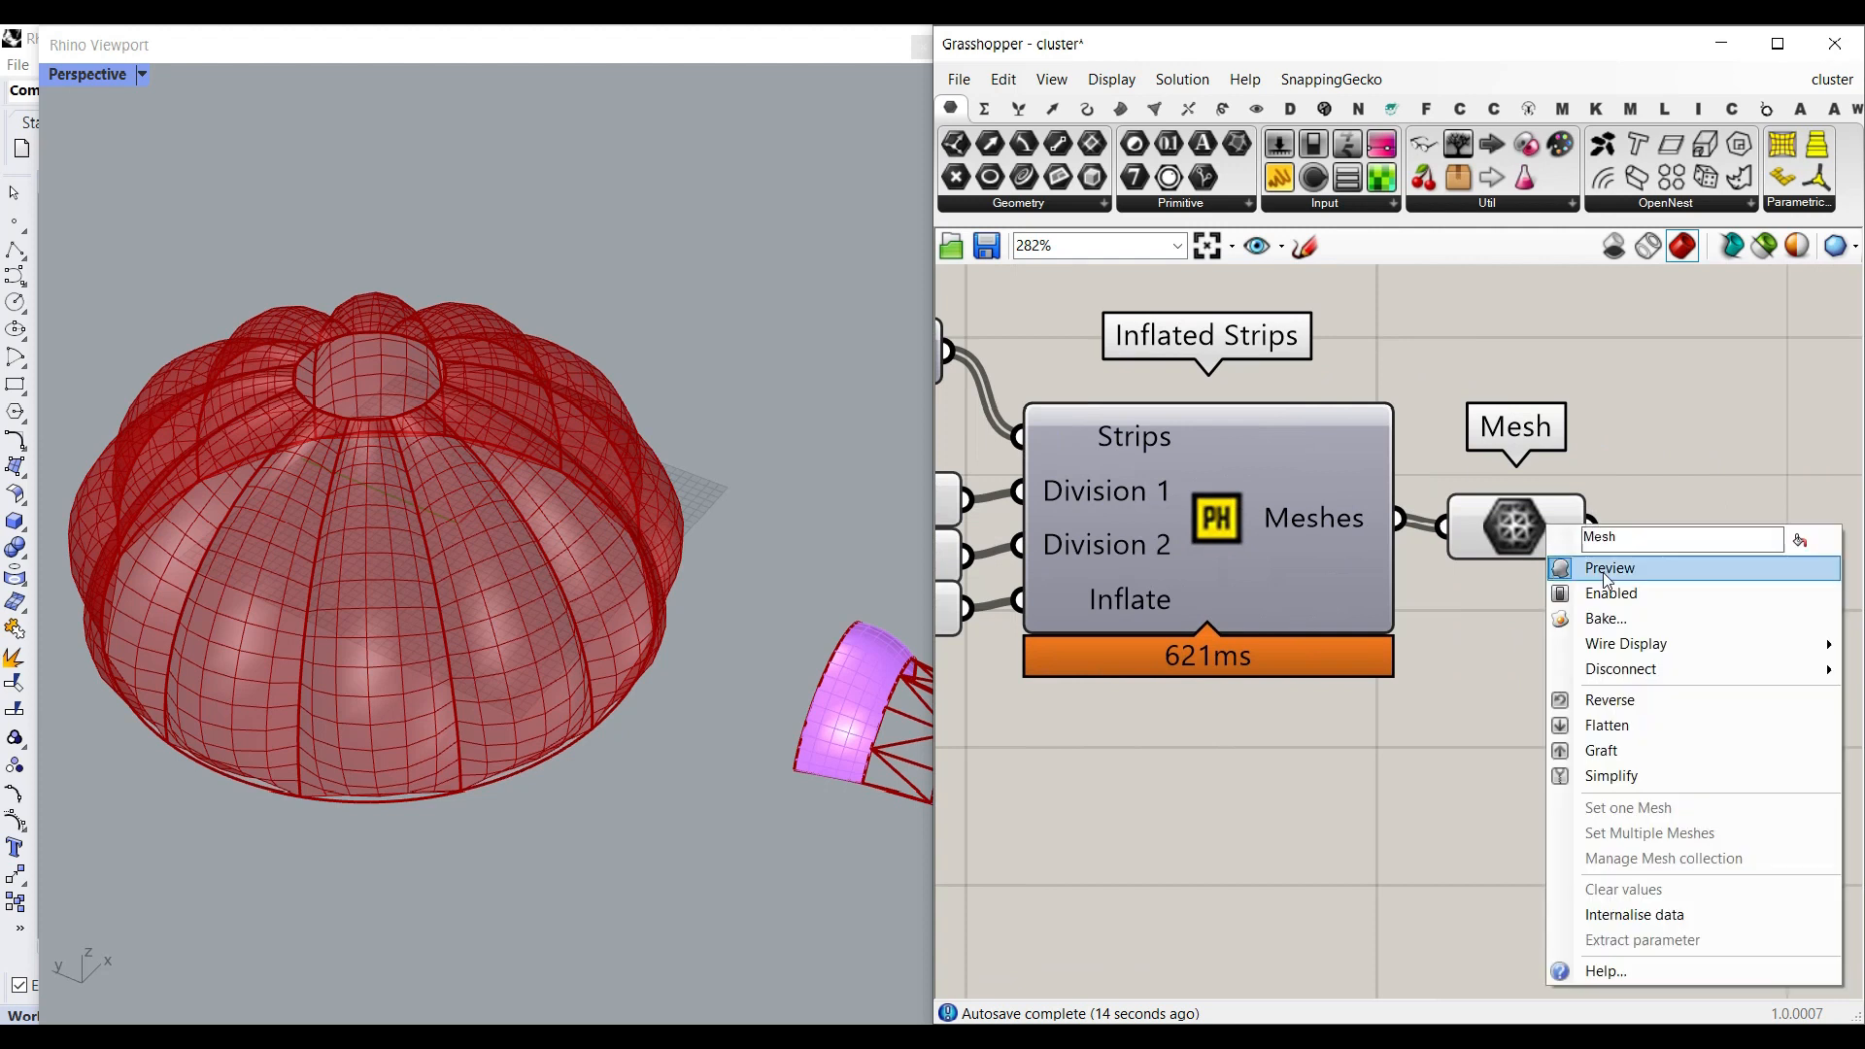
pyautogui.click(1603, 620)
pyautogui.click(1632, 851)
pyautogui.scroll(-9, 716, 569)
pyautogui.moveTo(631, 466); pyautogui.dragTo(670, 520, button='right')
pyautogui.scroll(8, 735, 508)
# Open the dome's Inflated Strips cluster to view its internal definition and return to the main document.
pyautogui.click(1212, 519)
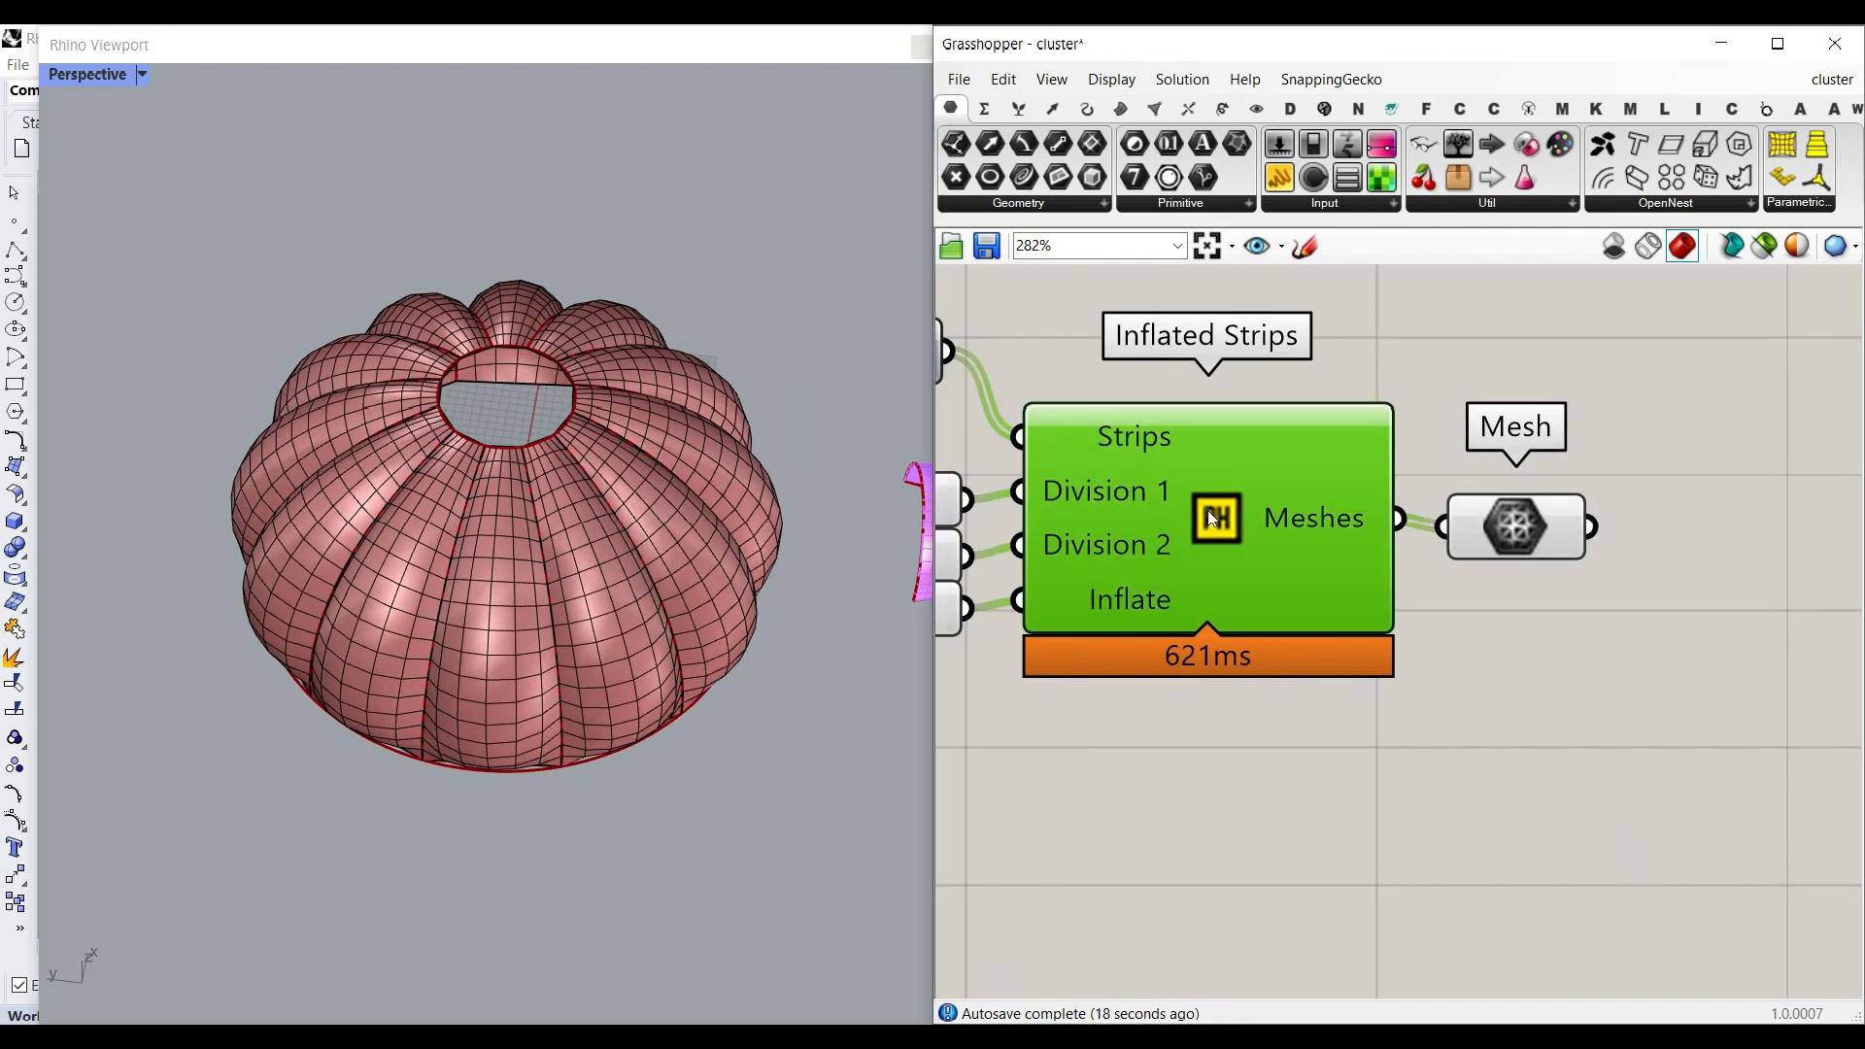
pyautogui.doubleClick(1249, 594)
pyautogui.scroll(-1, 1340, 578)
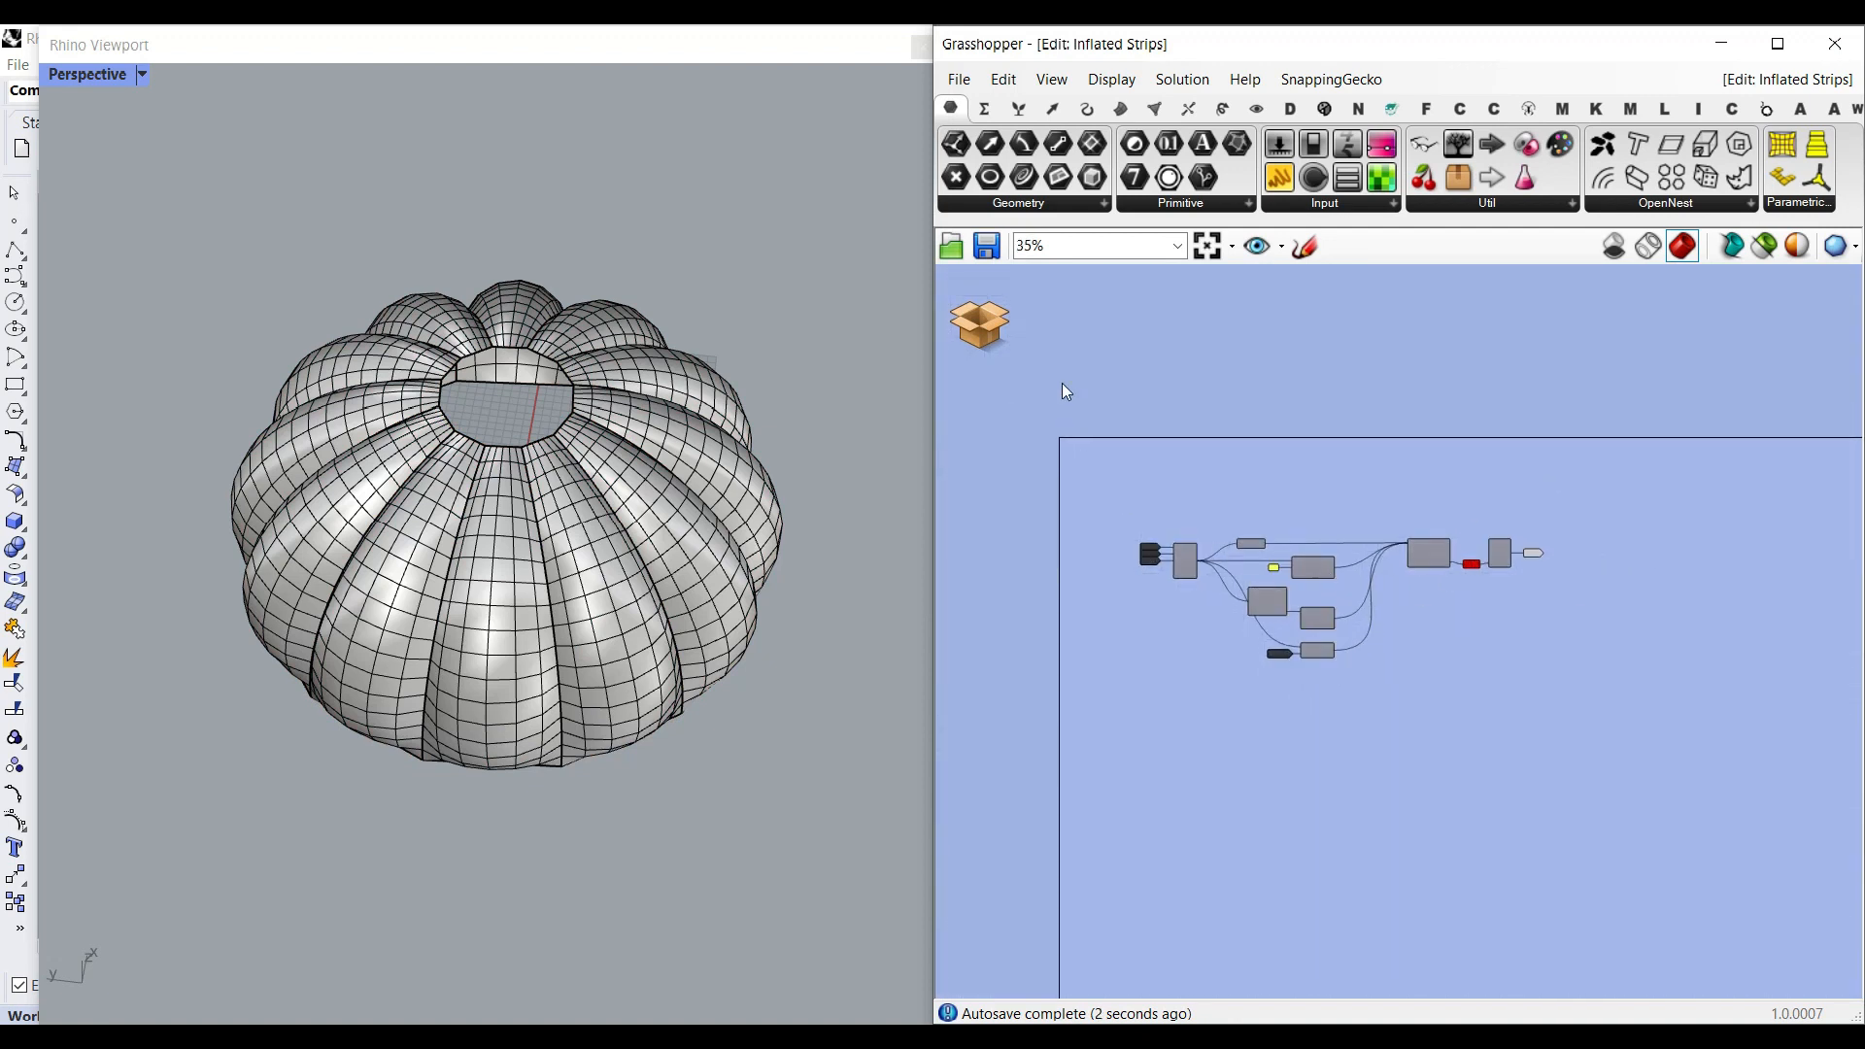
pyautogui.click(991, 323)
pyautogui.click(1006, 381)
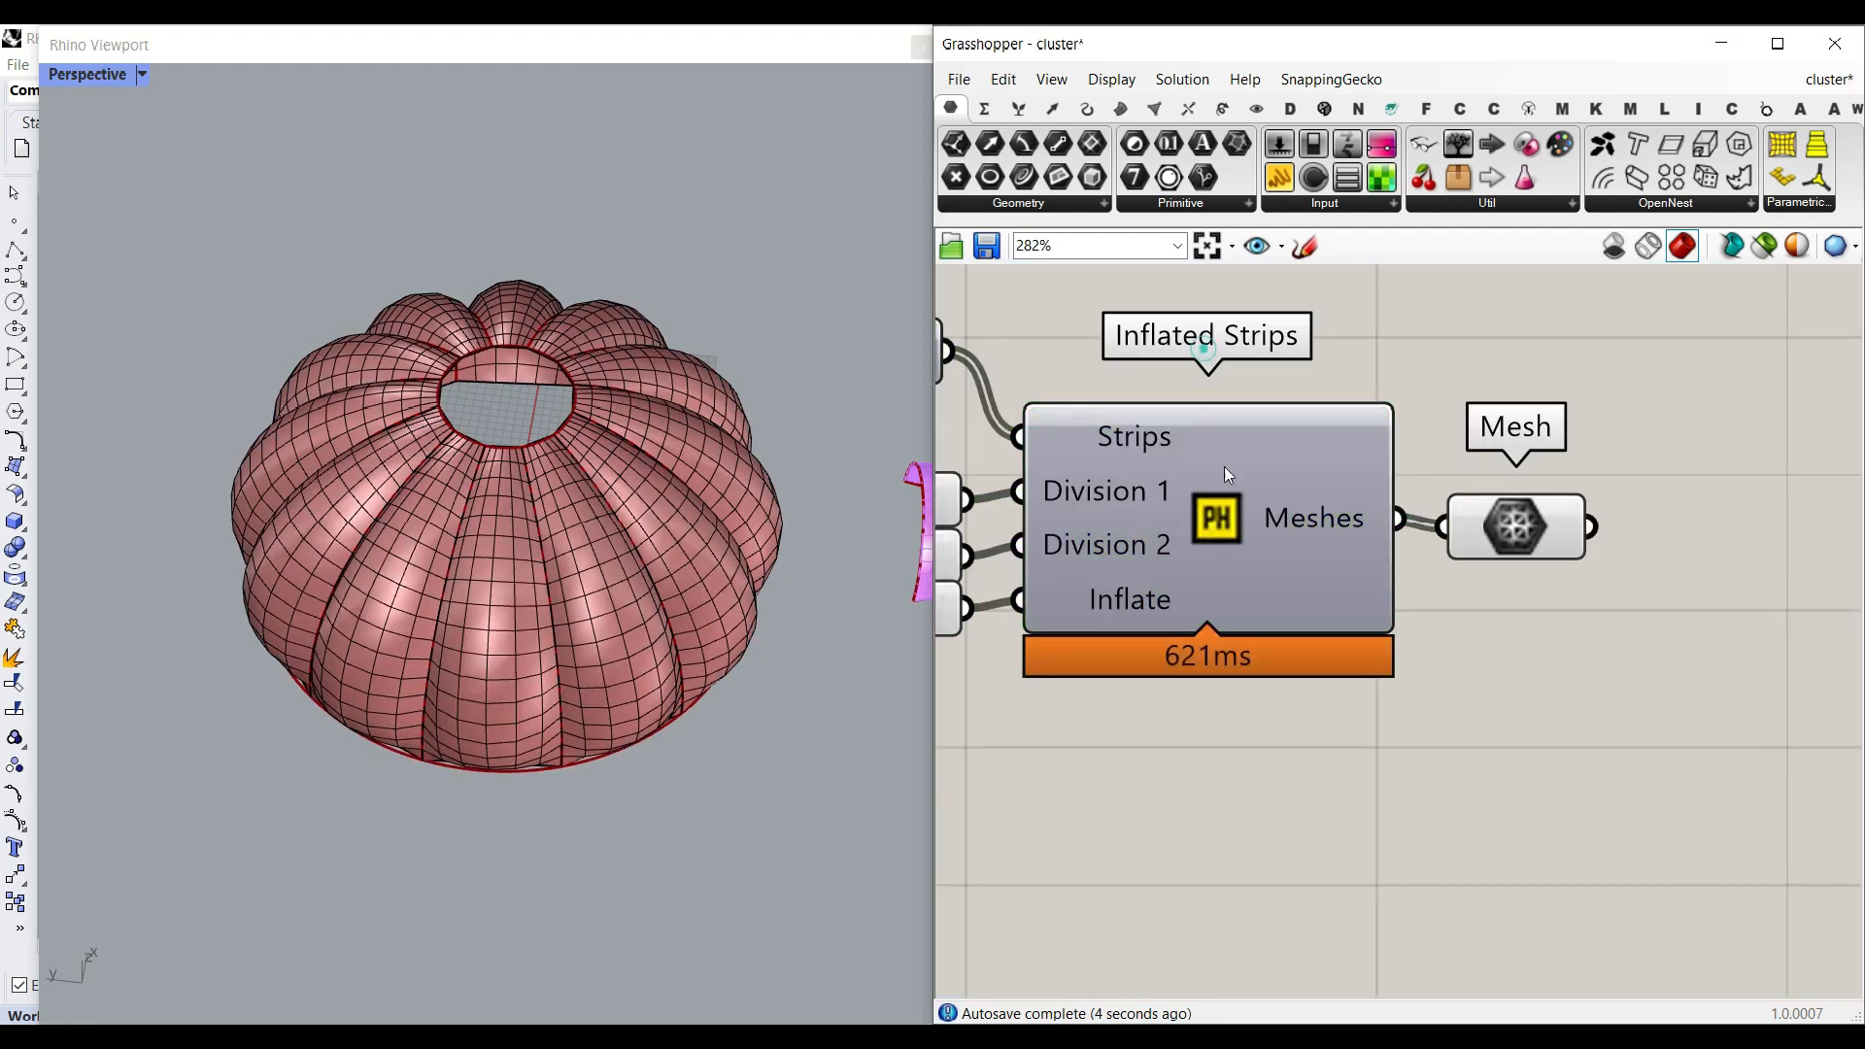
# Set item 1 of the lower definition's Panel/Truss gene list to 0.
pyautogui.scroll(-4, 334, 556)
pyautogui.scroll(4, 570, 573)
pyautogui.scroll(-6, 1471, 604)
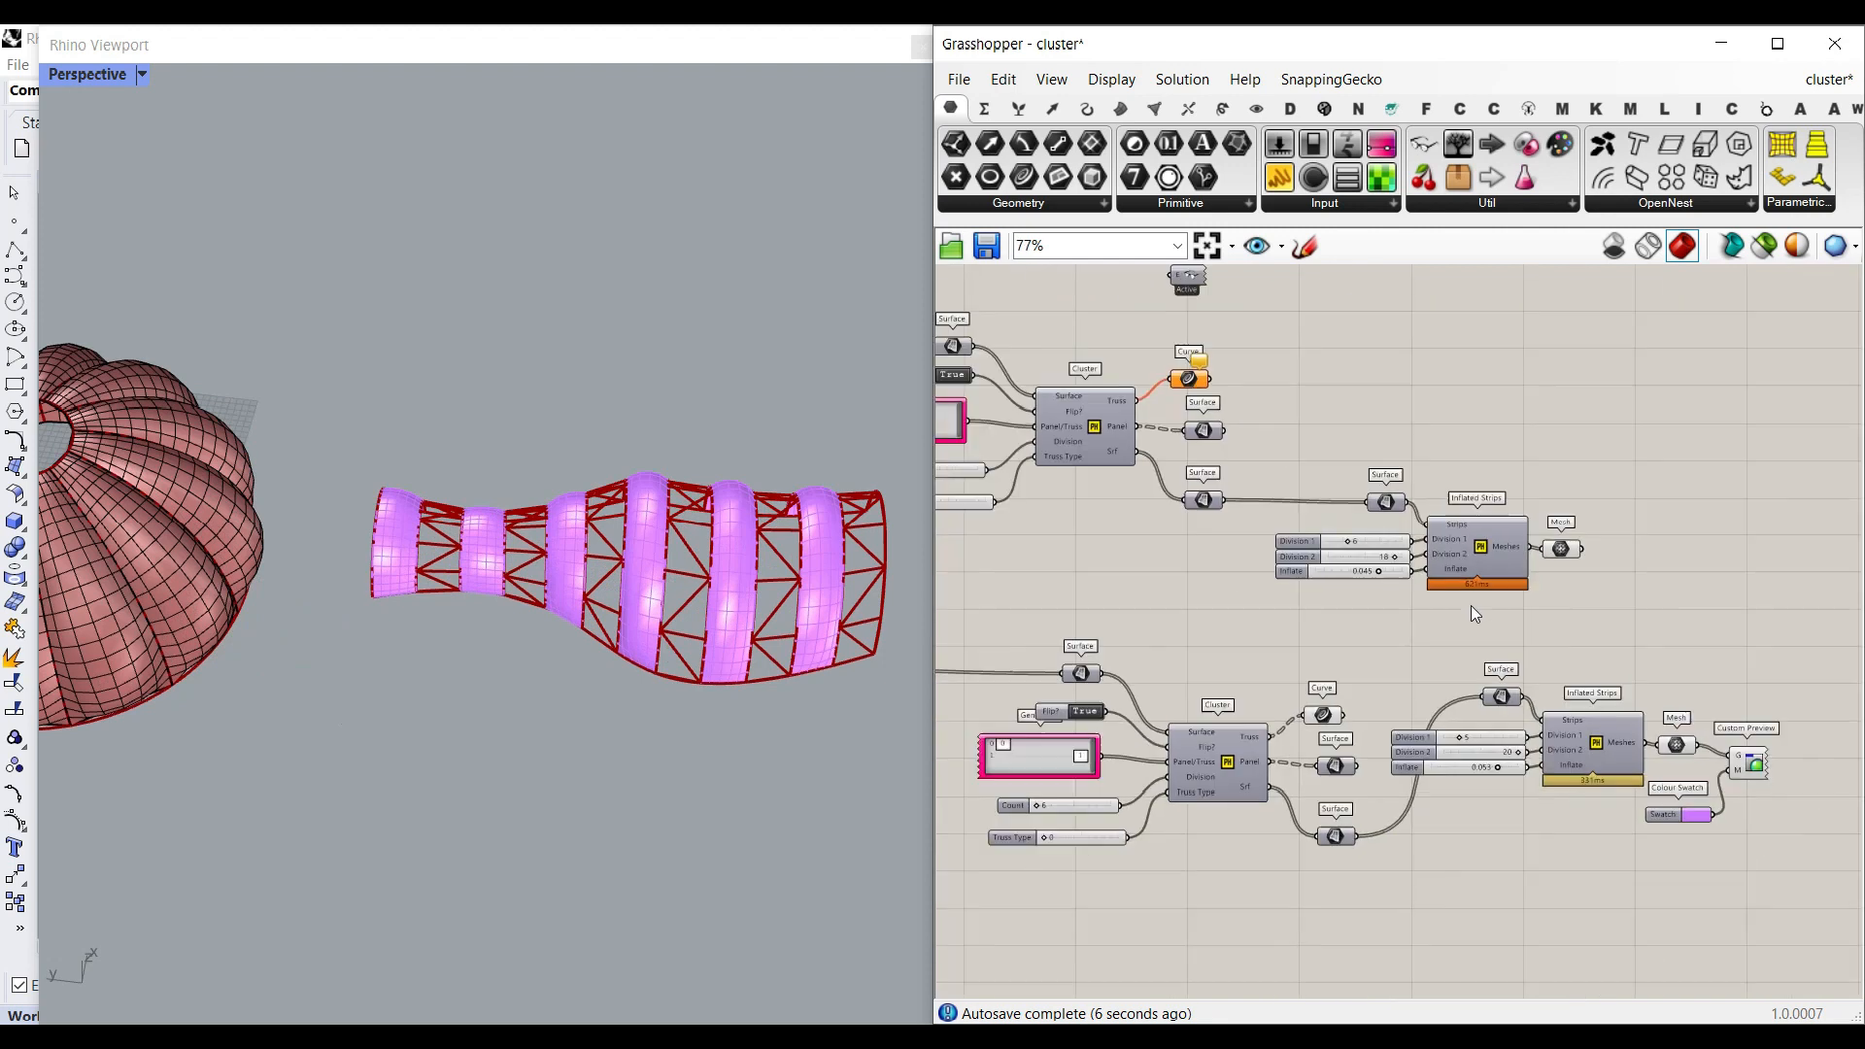
pyautogui.scroll(5, 1132, 657)
pyautogui.moveTo(1214, 700); pyautogui.dragTo(1012, 706)
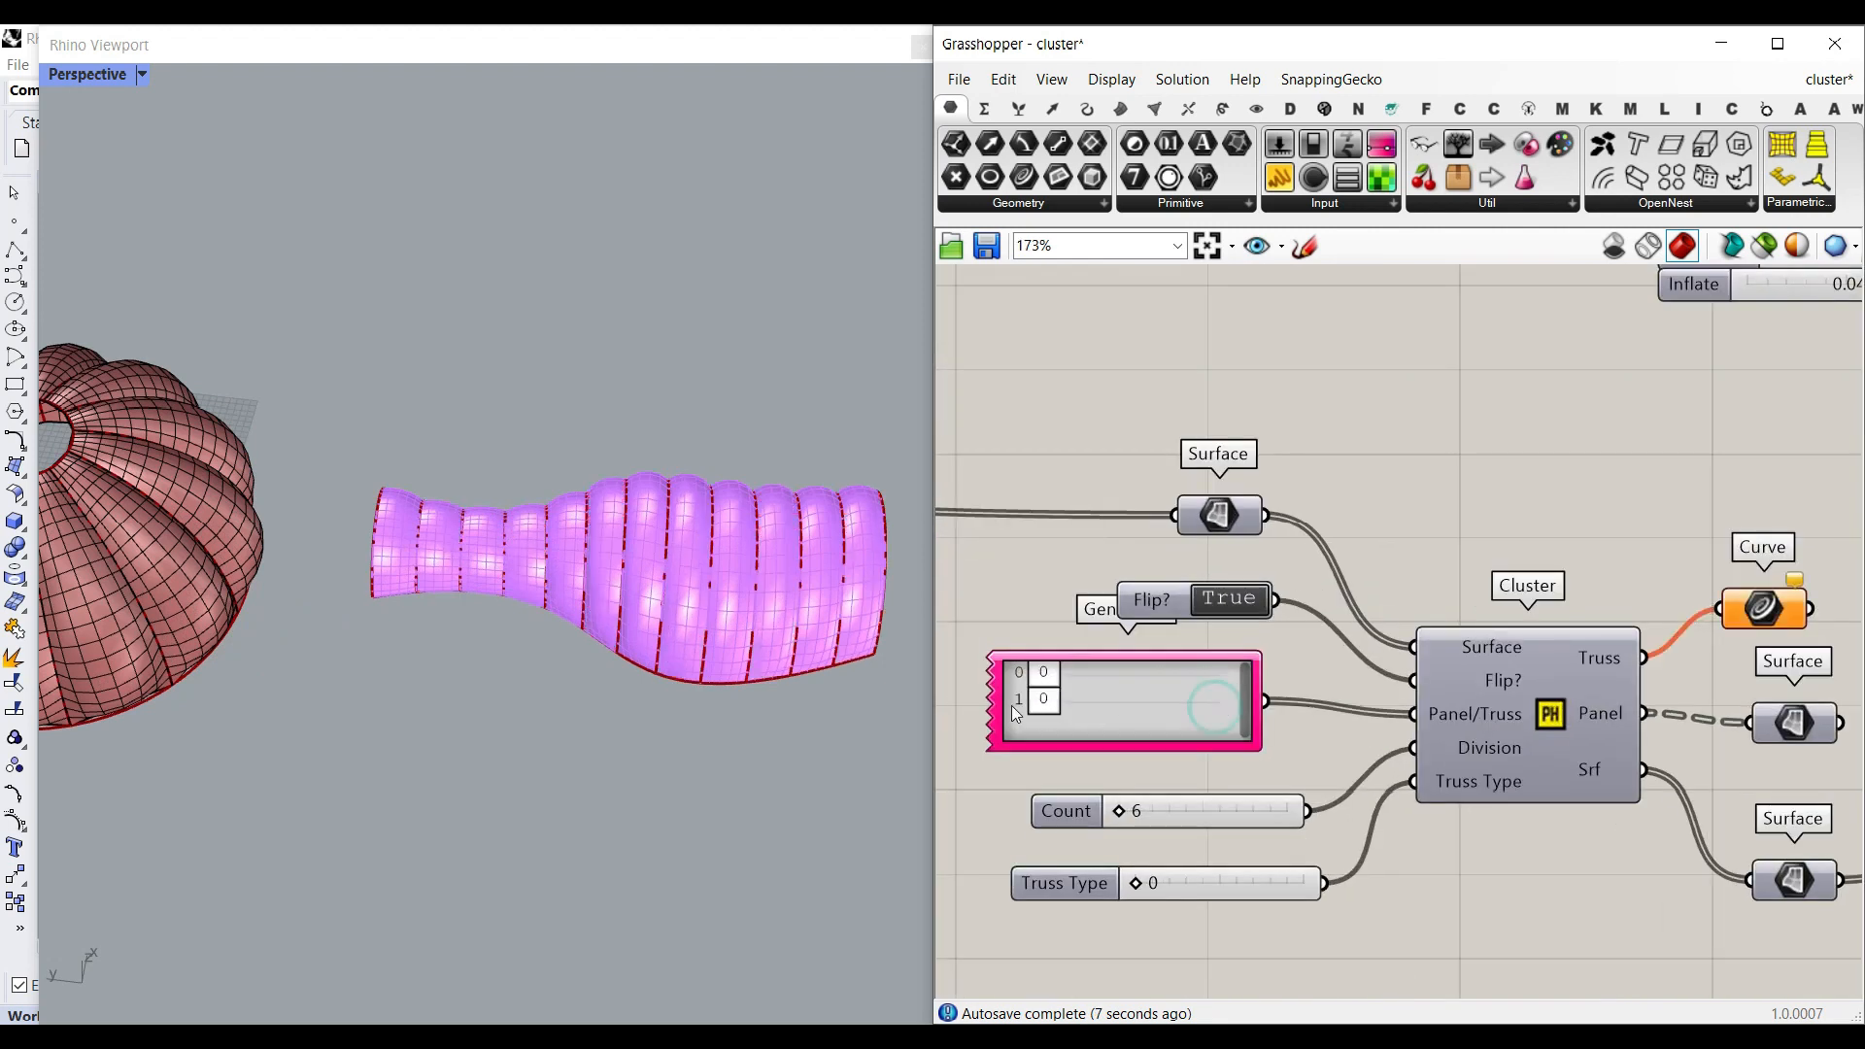
pyautogui.moveTo(559, 602); pyautogui.dragTo(694, 554, button='right')
pyautogui.scroll(5, 709, 457)
# Set the lower Inflated Strips cluster's Inflate value to 0.059.
pyautogui.scroll(-4, 1486, 583)
pyautogui.moveTo(1499, 582); pyautogui.dragTo(1384, 582, button='right')
pyautogui.scroll(4, 1313, 587)
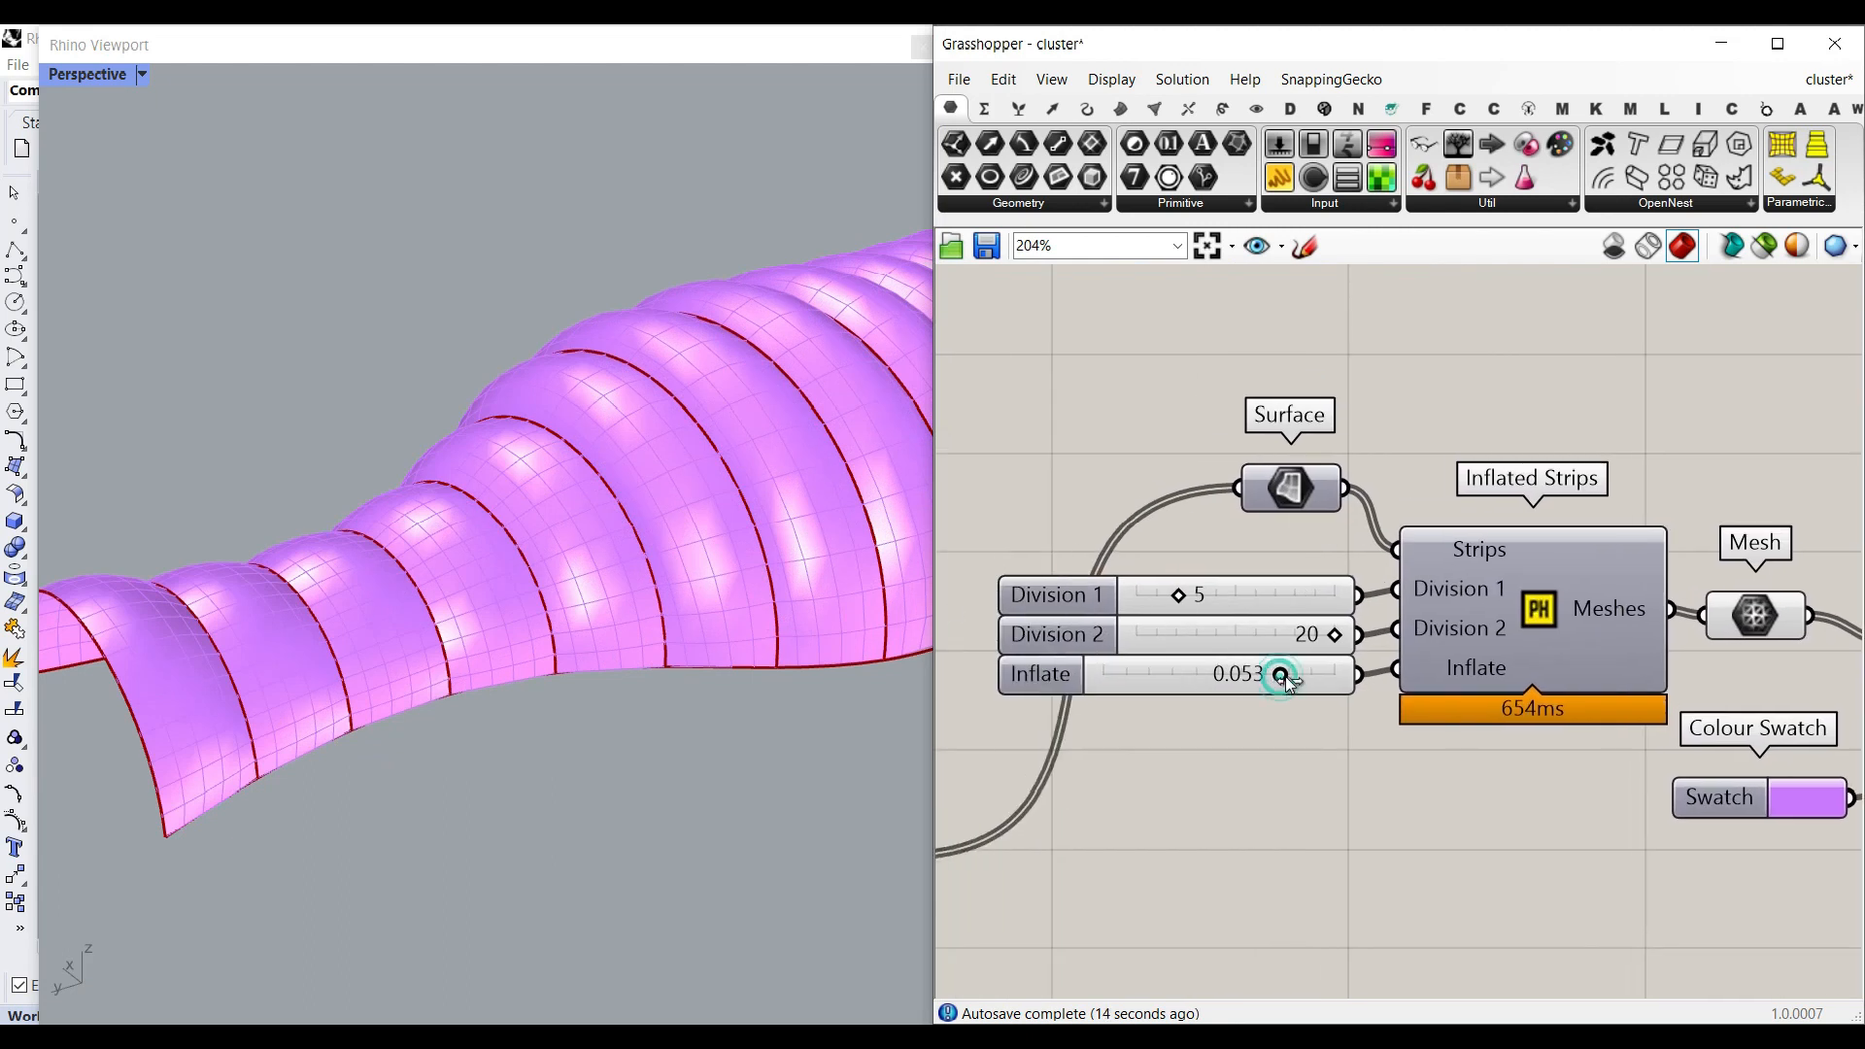
pyautogui.moveTo(1286, 676); pyautogui.dragTo(1288, 682)
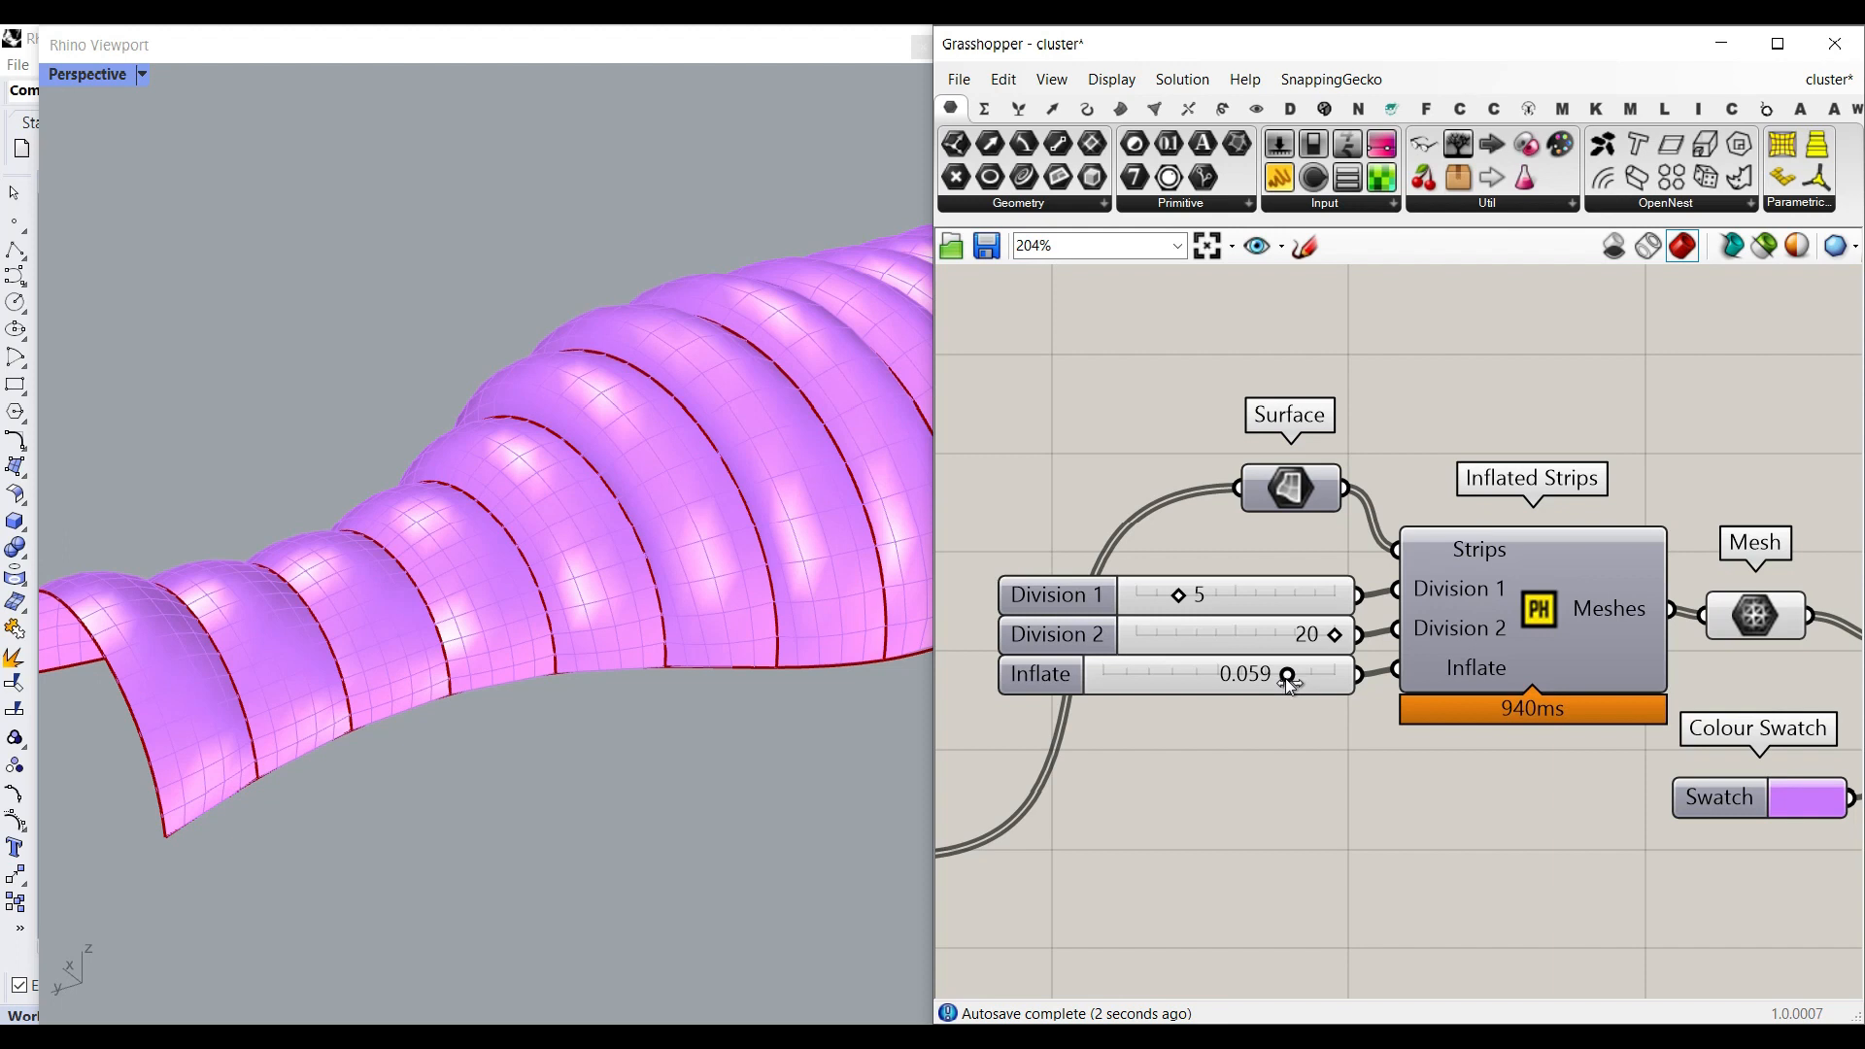
pyautogui.moveTo(1578, 547); pyautogui.dragTo(1435, 539, button='right')
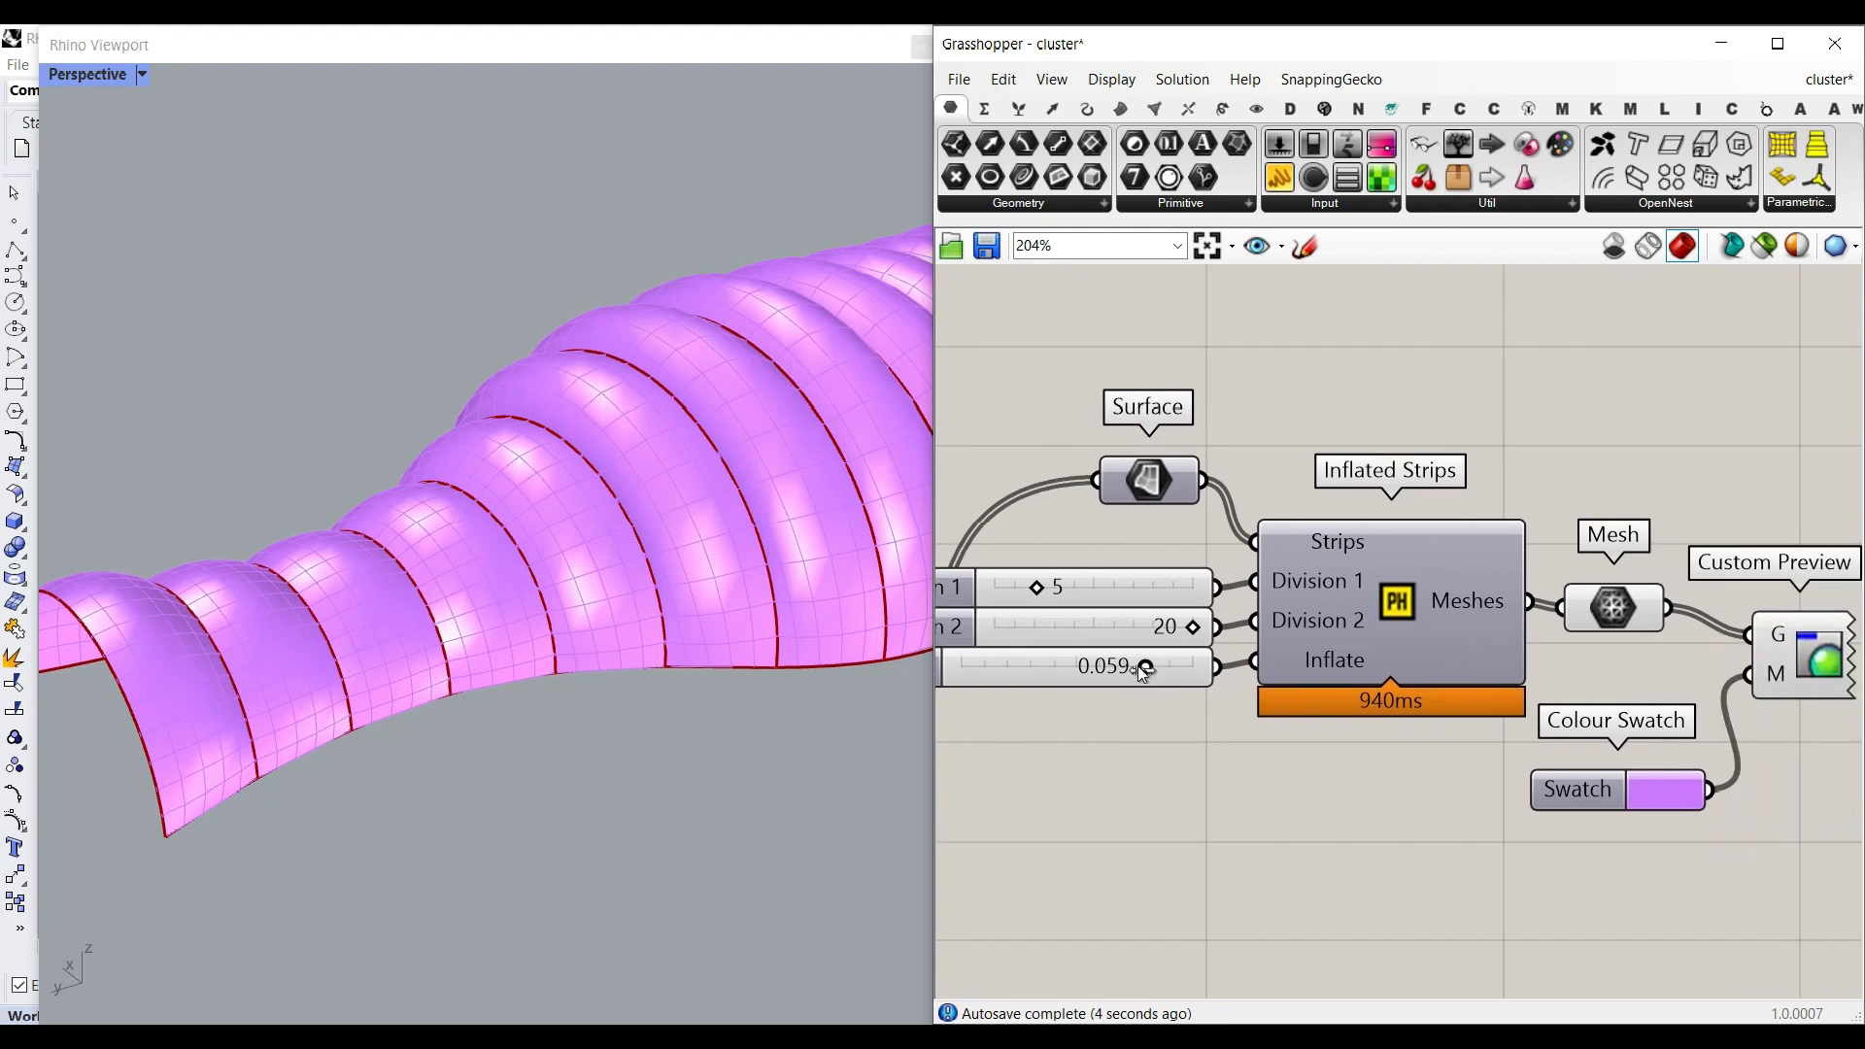
# Bake the lower definition's mesh with default attributes, inspect it from another angle, and undo the bake.
pyautogui.moveTo(1550, 645); pyautogui.dragTo(1385, 643, button='right')
pyautogui.rightClick(1450, 604)
pyautogui.click(1499, 660)
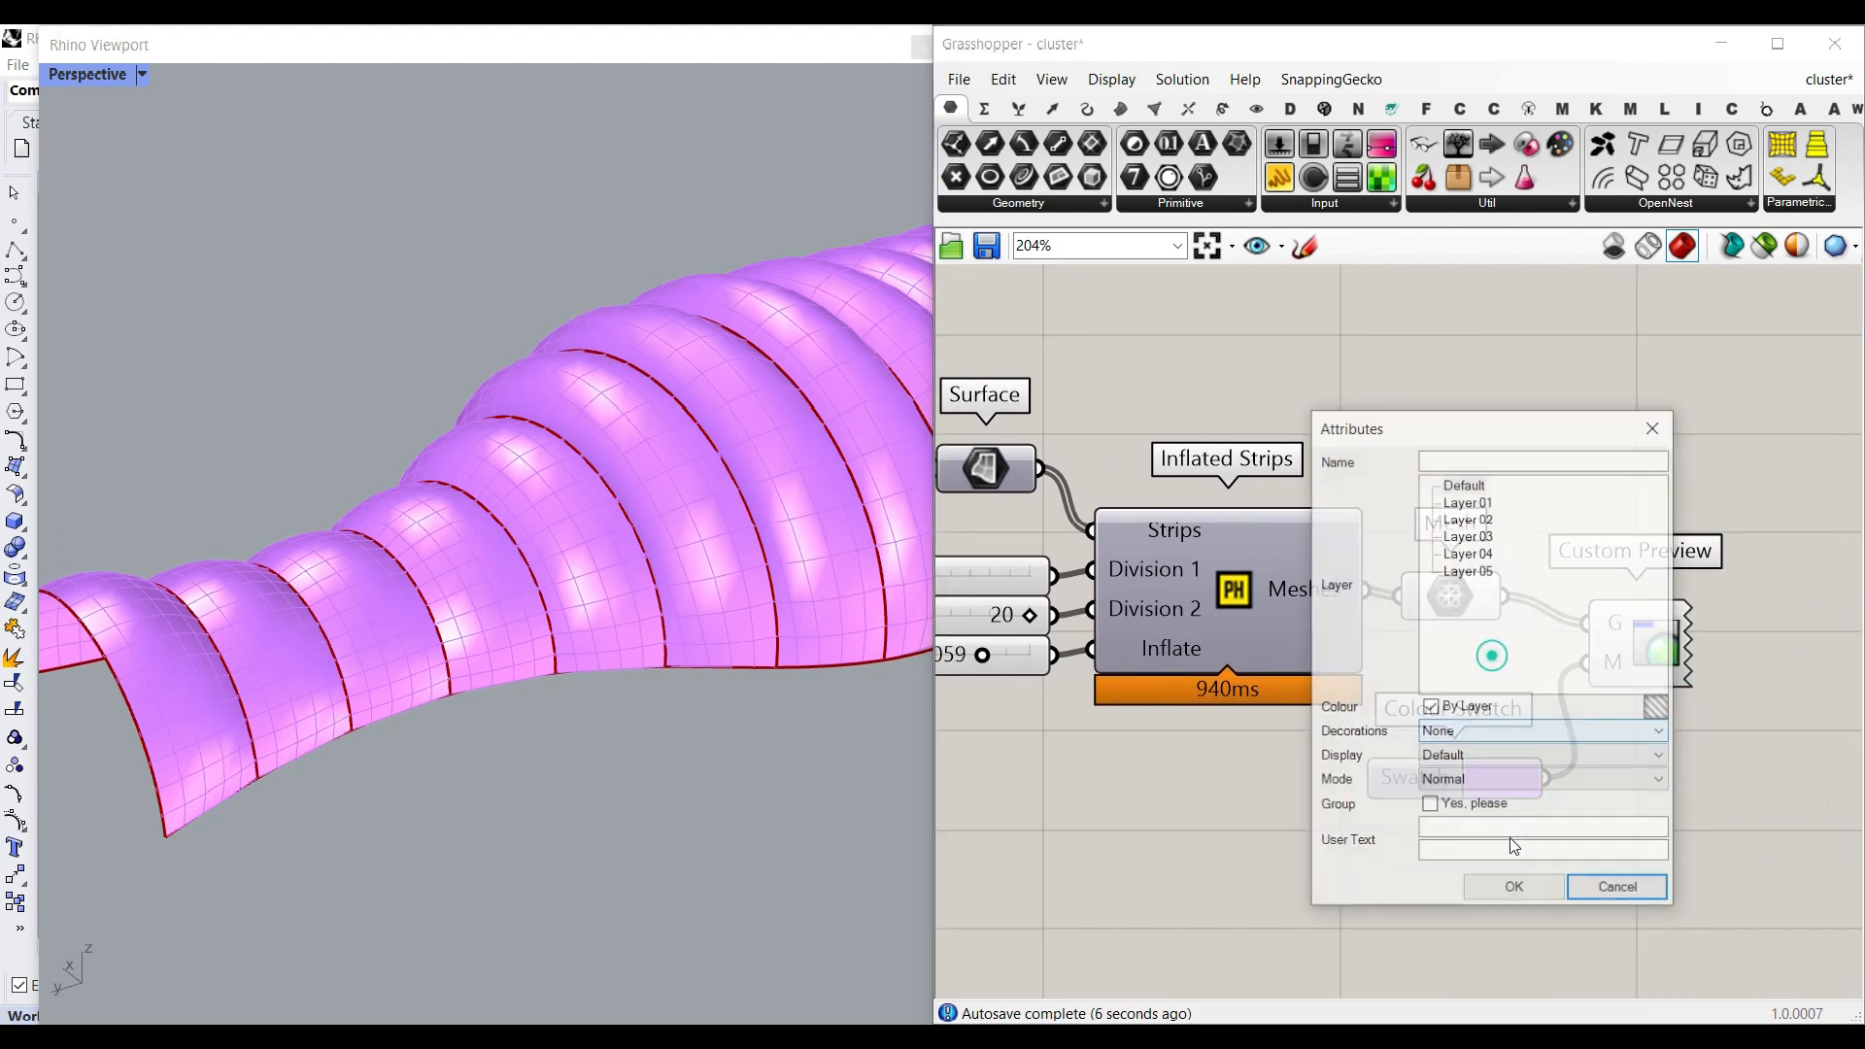
pyautogui.click(1516, 889)
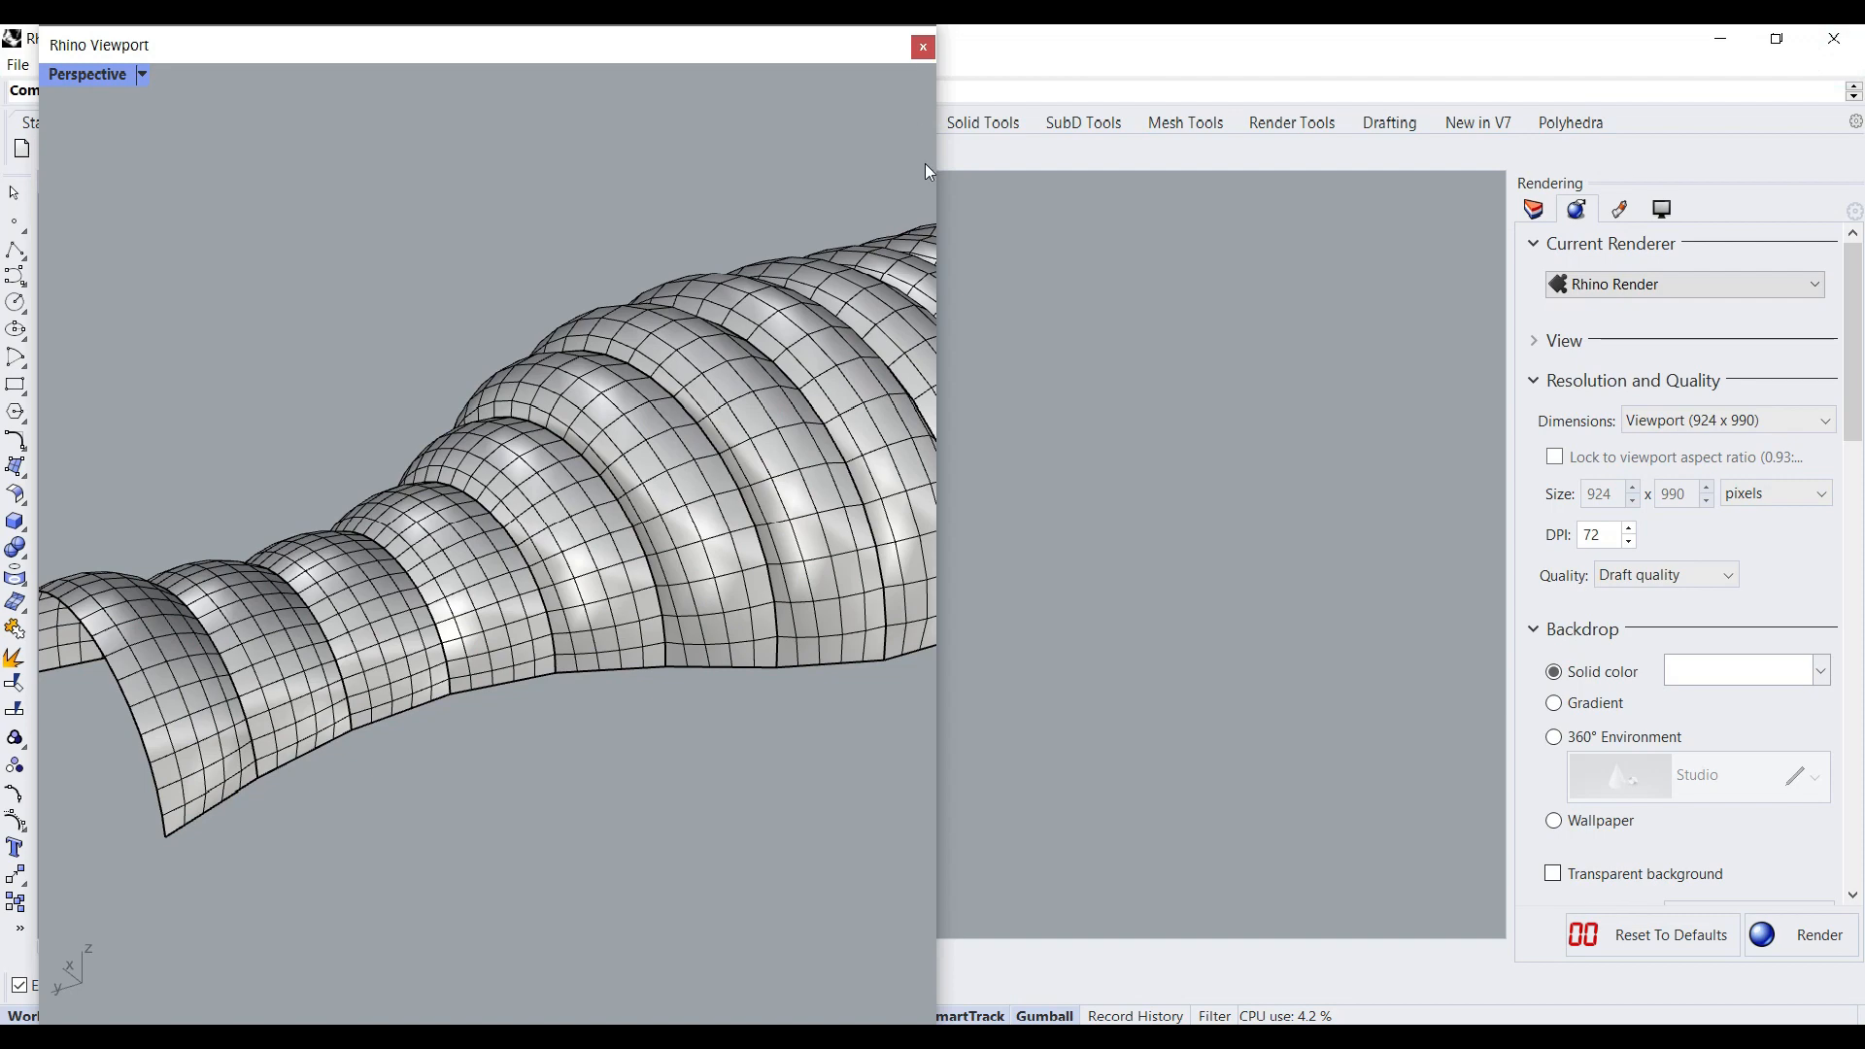
pyautogui.moveTo(680, 485); pyautogui.dragTo(819, 434, button='right')
pyautogui.scroll(5, 818, 434)
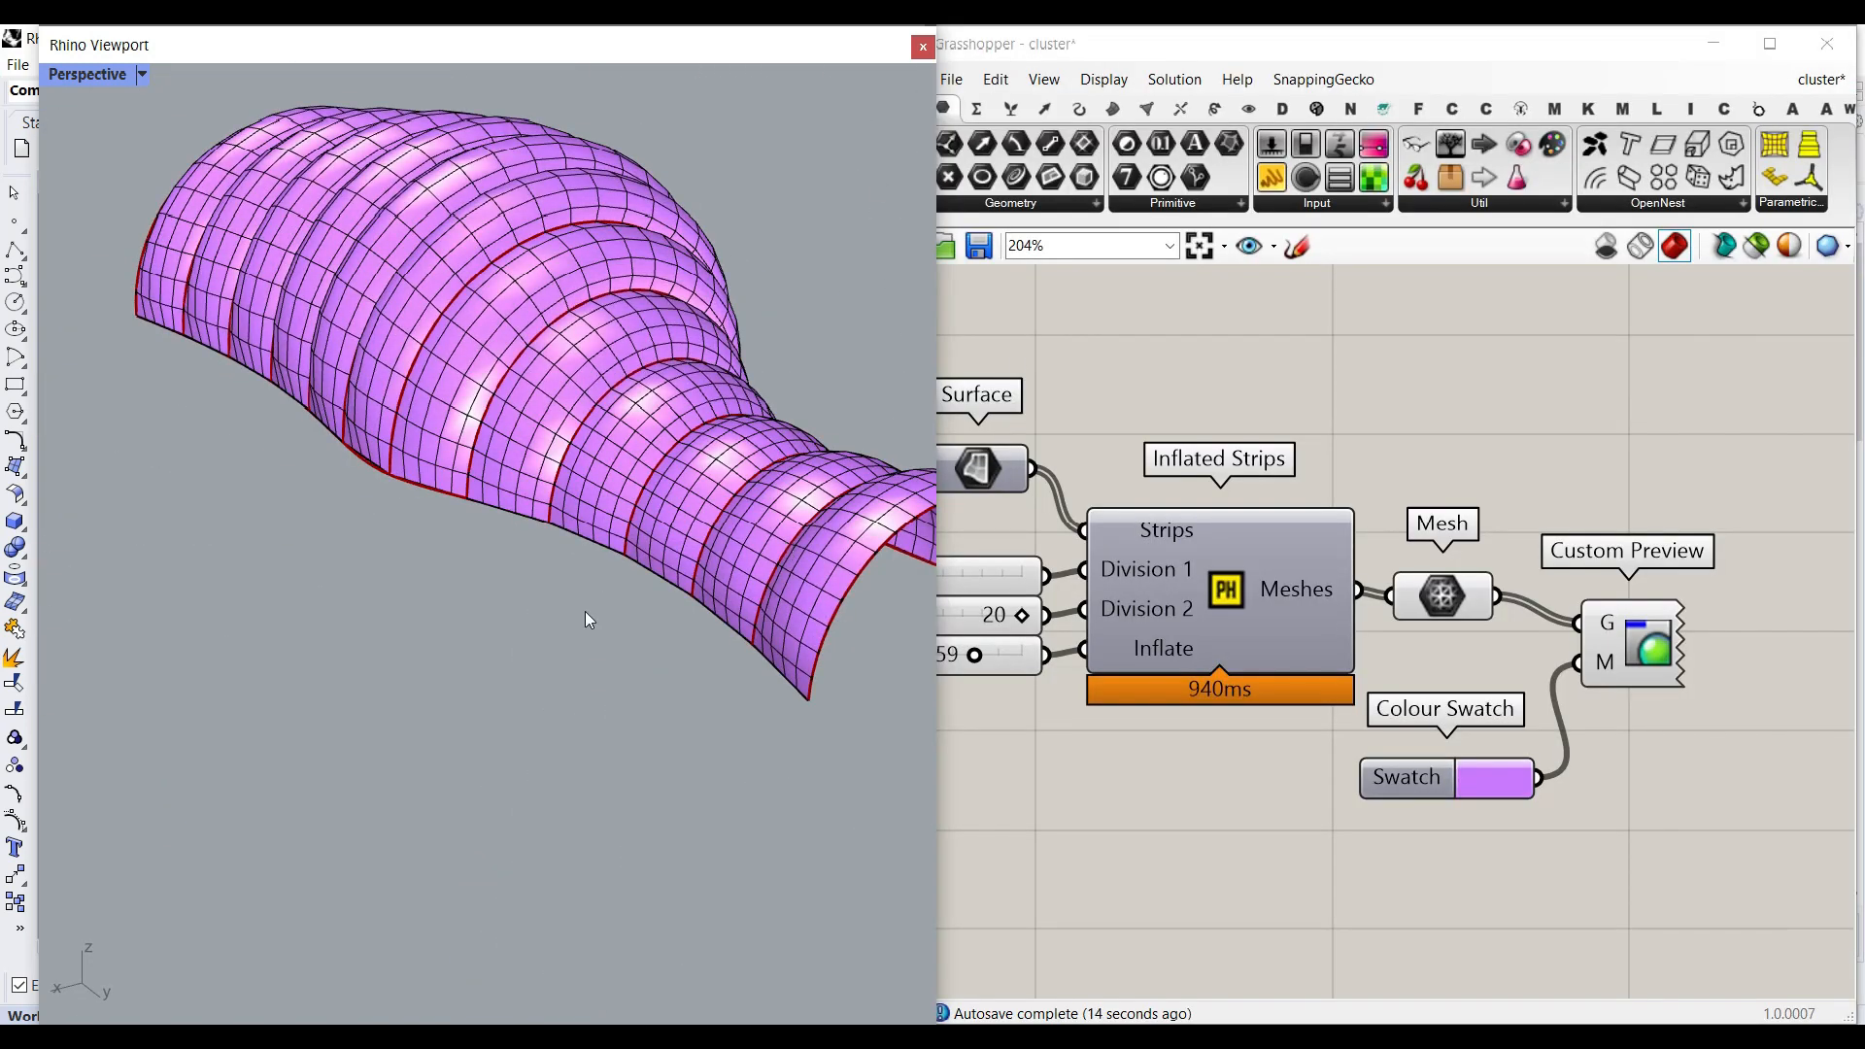
pyautogui.hotkey('ctrl', 'z')
# Set the lower Inflated Strips cluster's Inflate value to -0.036 to curve the vault strips inward.
pyautogui.moveTo(1198, 710); pyautogui.dragTo(1511, 678, button='right')
pyautogui.scroll(5, 1304, 628)
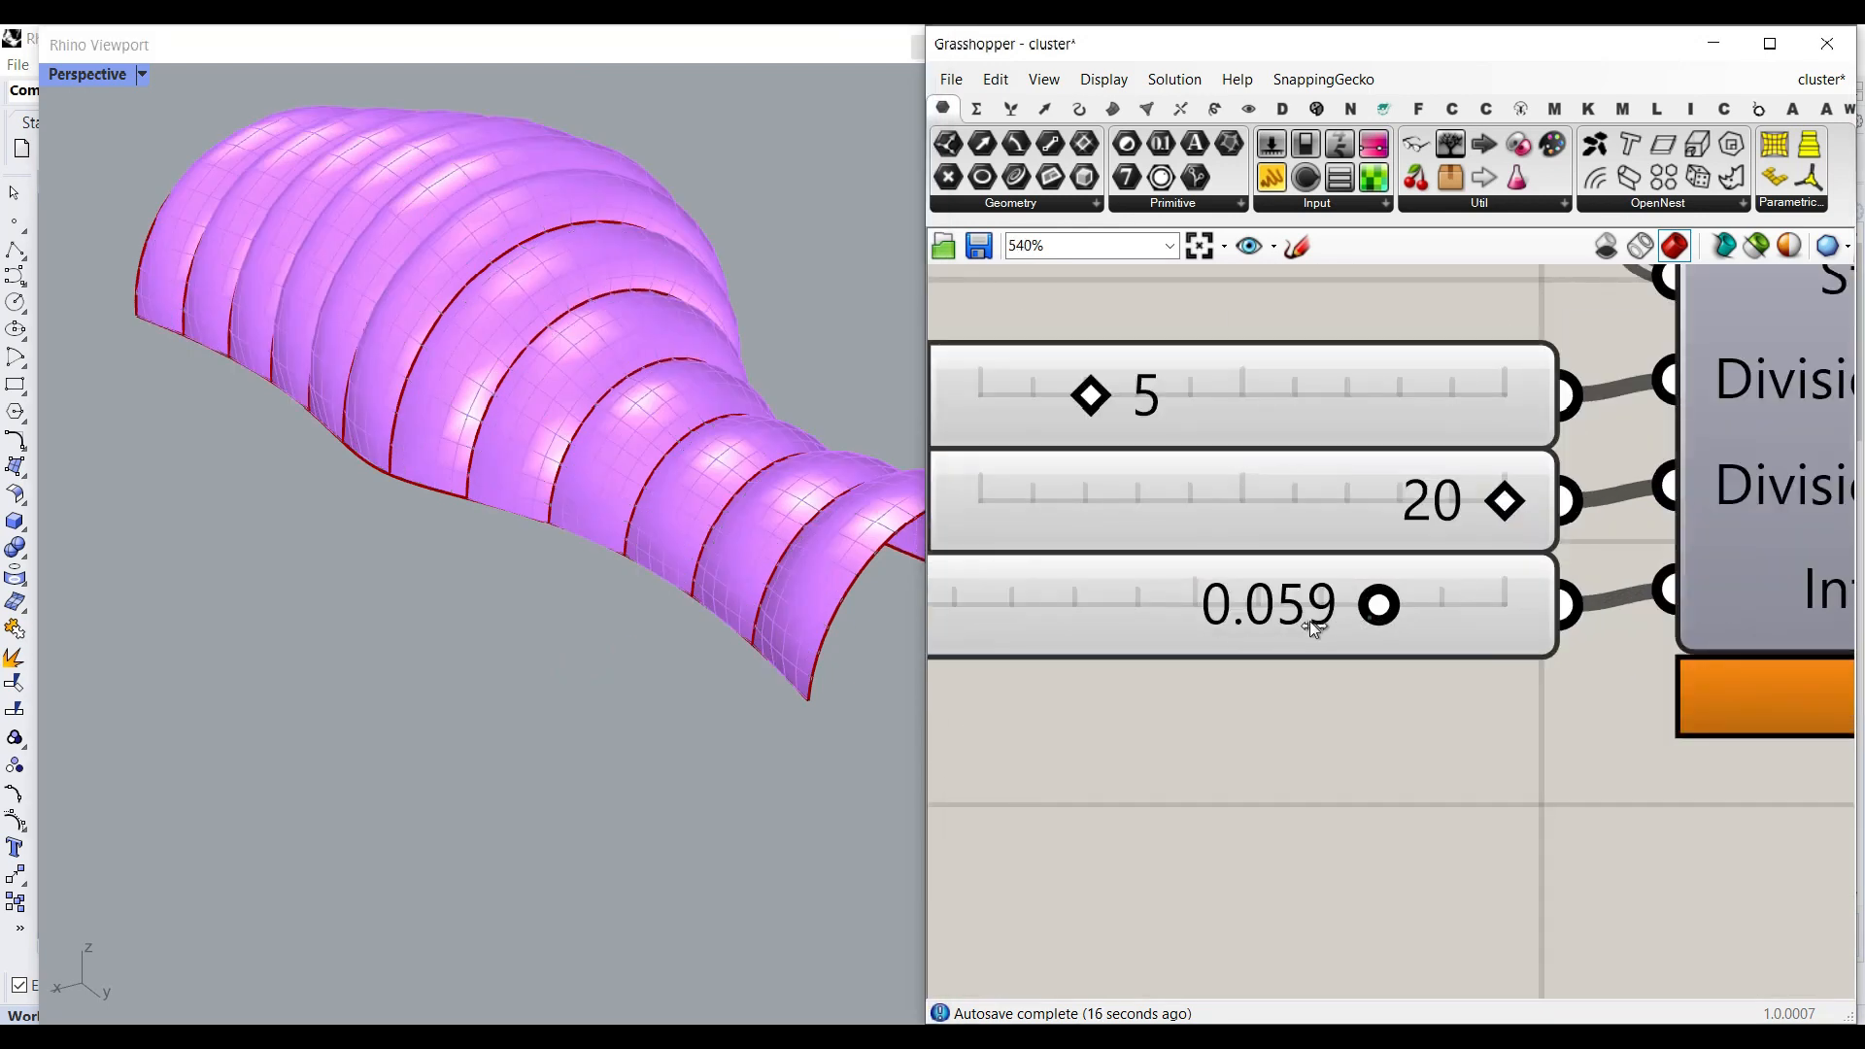
pyautogui.moveTo(1203, 621); pyautogui.dragTo(406, 516)
pyautogui.moveTo(407, 517); pyautogui.dragTo(587, 420, button='right')
pyautogui.scroll(-6, 587, 421)
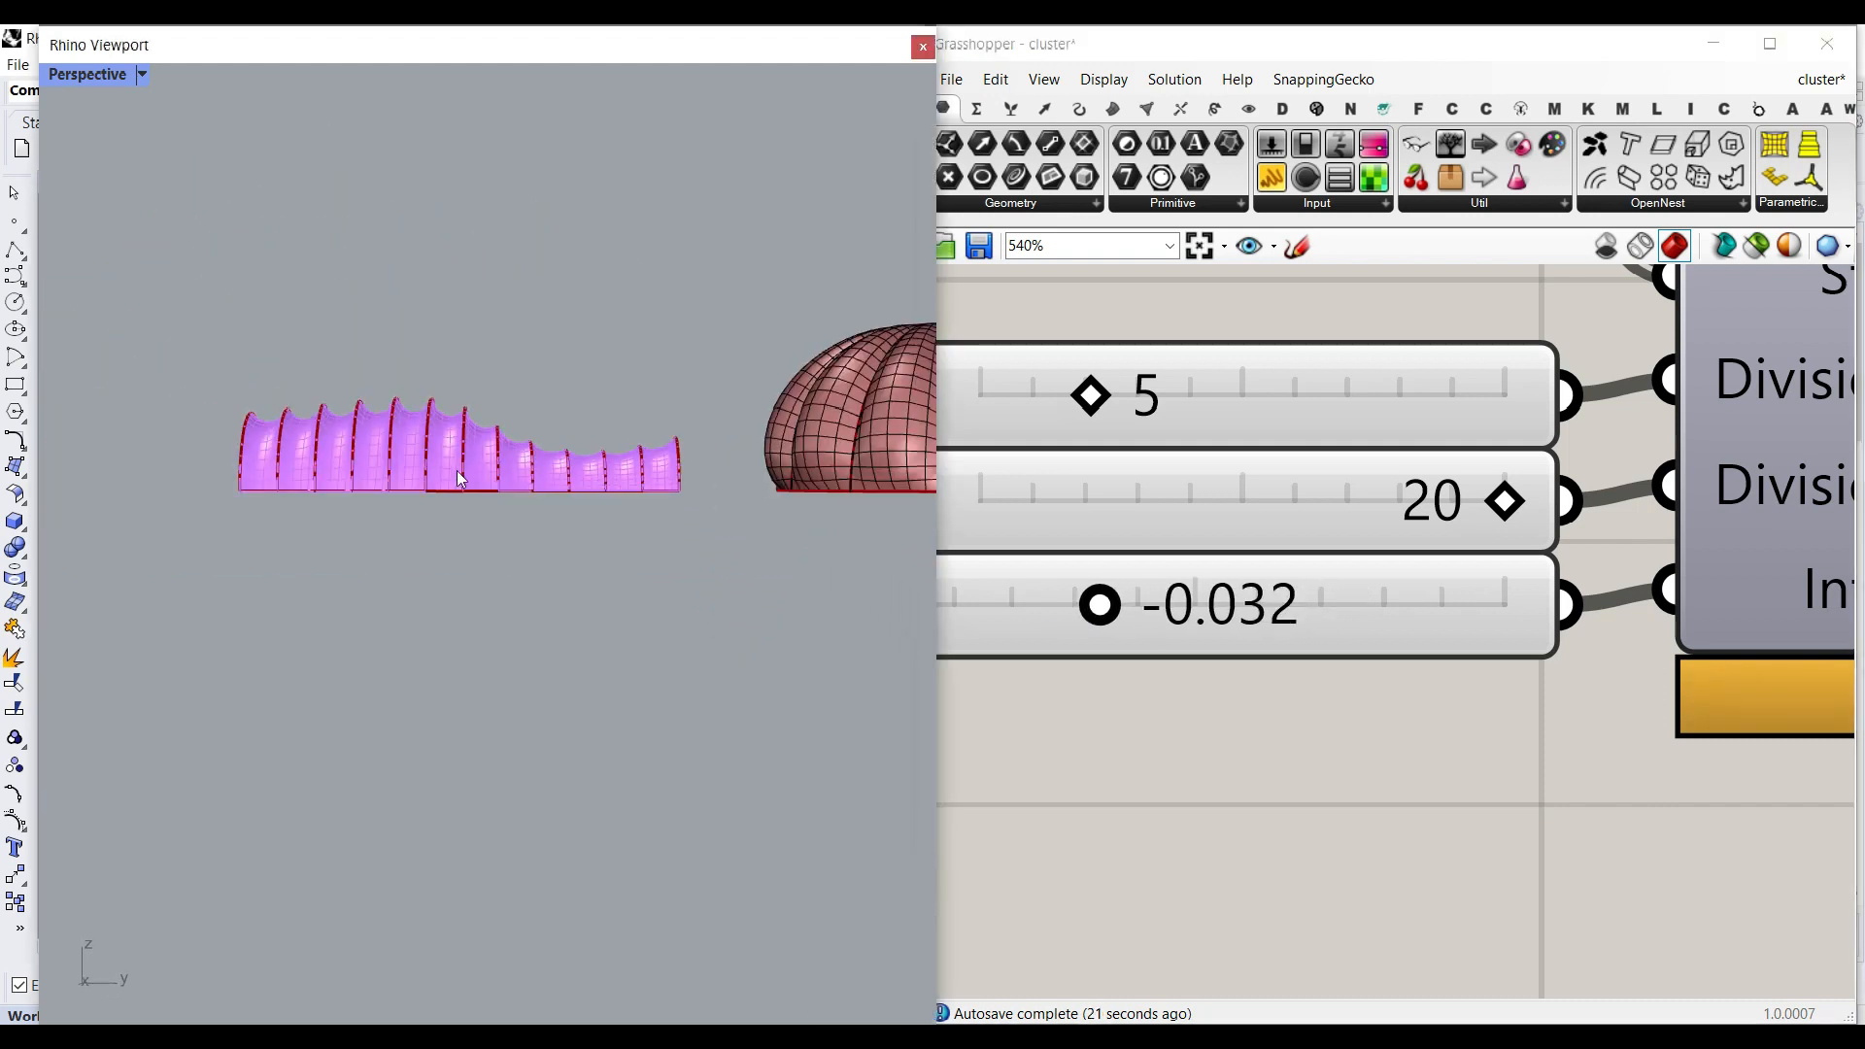
pyautogui.scroll(3, 1139, 632)
pyautogui.moveTo(1063, 587); pyautogui.dragTo(1041, 586)
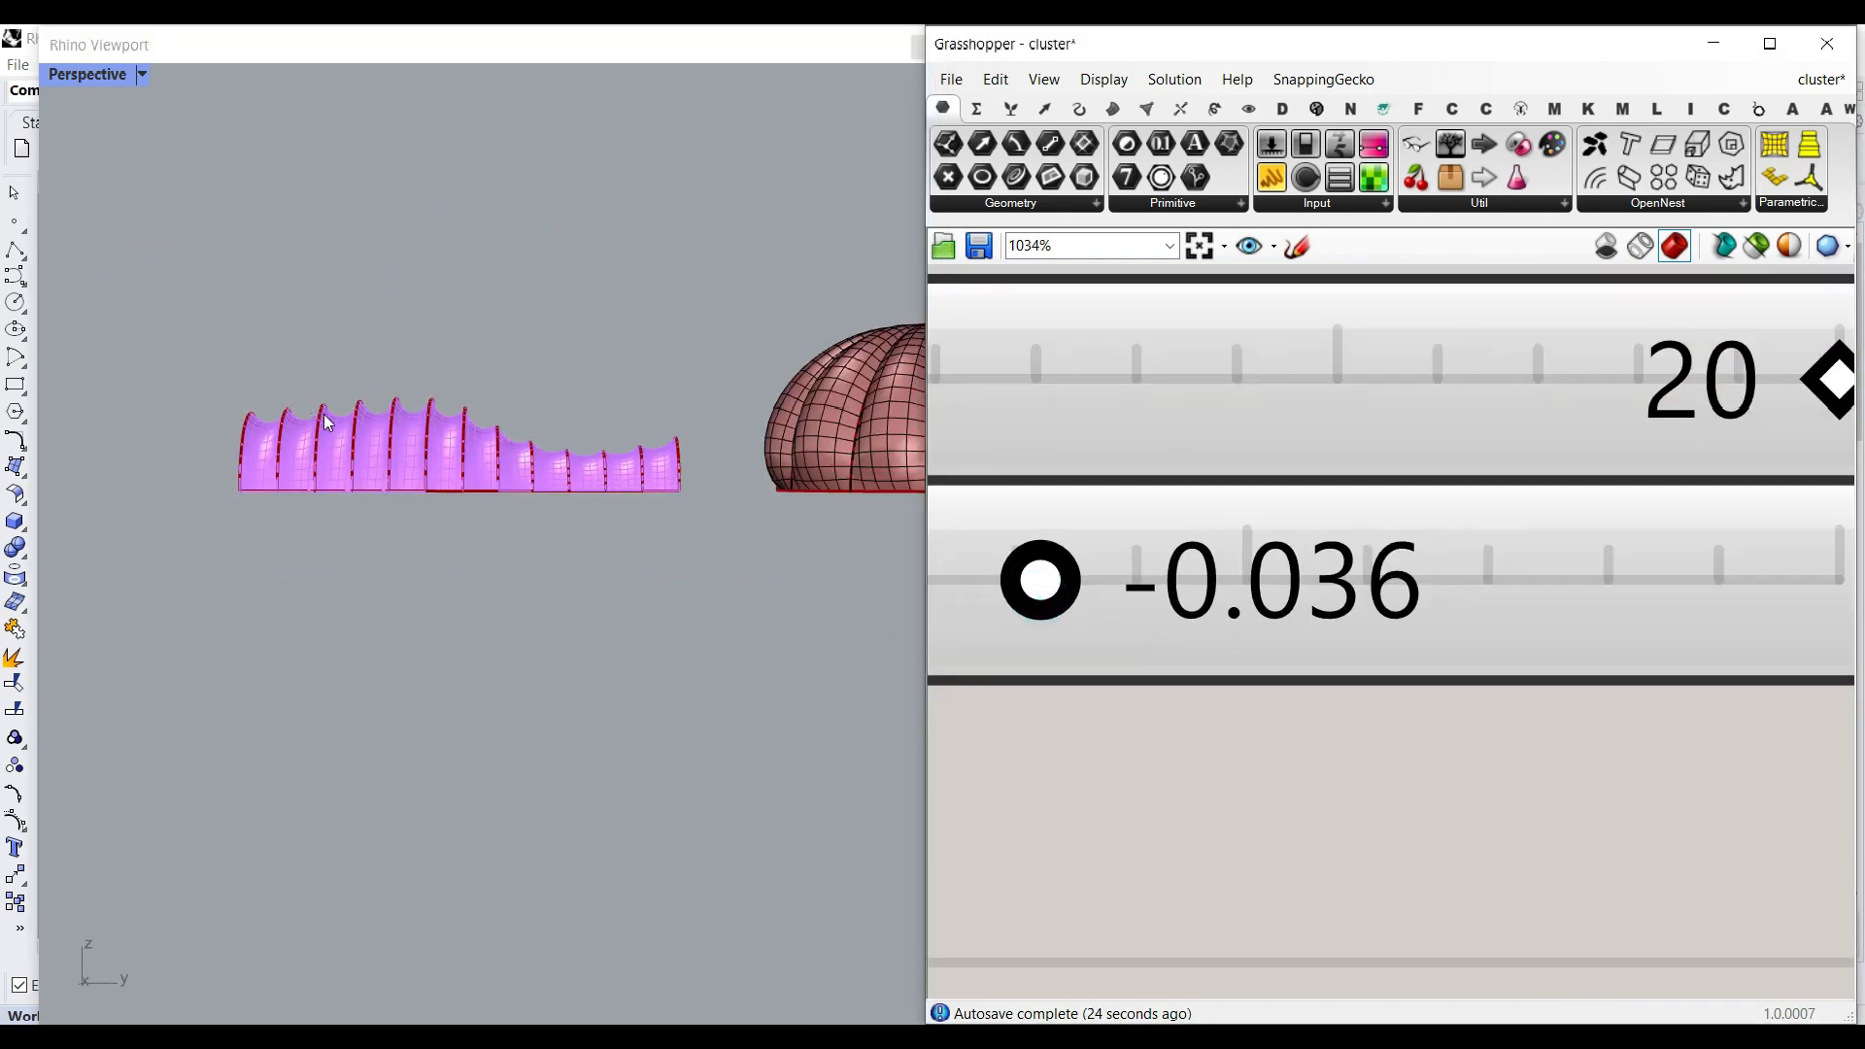
# Bake the inward-curved vault meshes with the default attributes.
pyautogui.moveTo(321, 410); pyautogui.dragTo(291, 402, button='right')
pyautogui.scroll(7, 294, 410)
pyautogui.scroll(-5, 1097, 585)
pyautogui.moveTo(1748, 520); pyautogui.dragTo(1196, 536, button='right')
pyautogui.rightClick(1502, 437)
pyautogui.click(1642, 467)
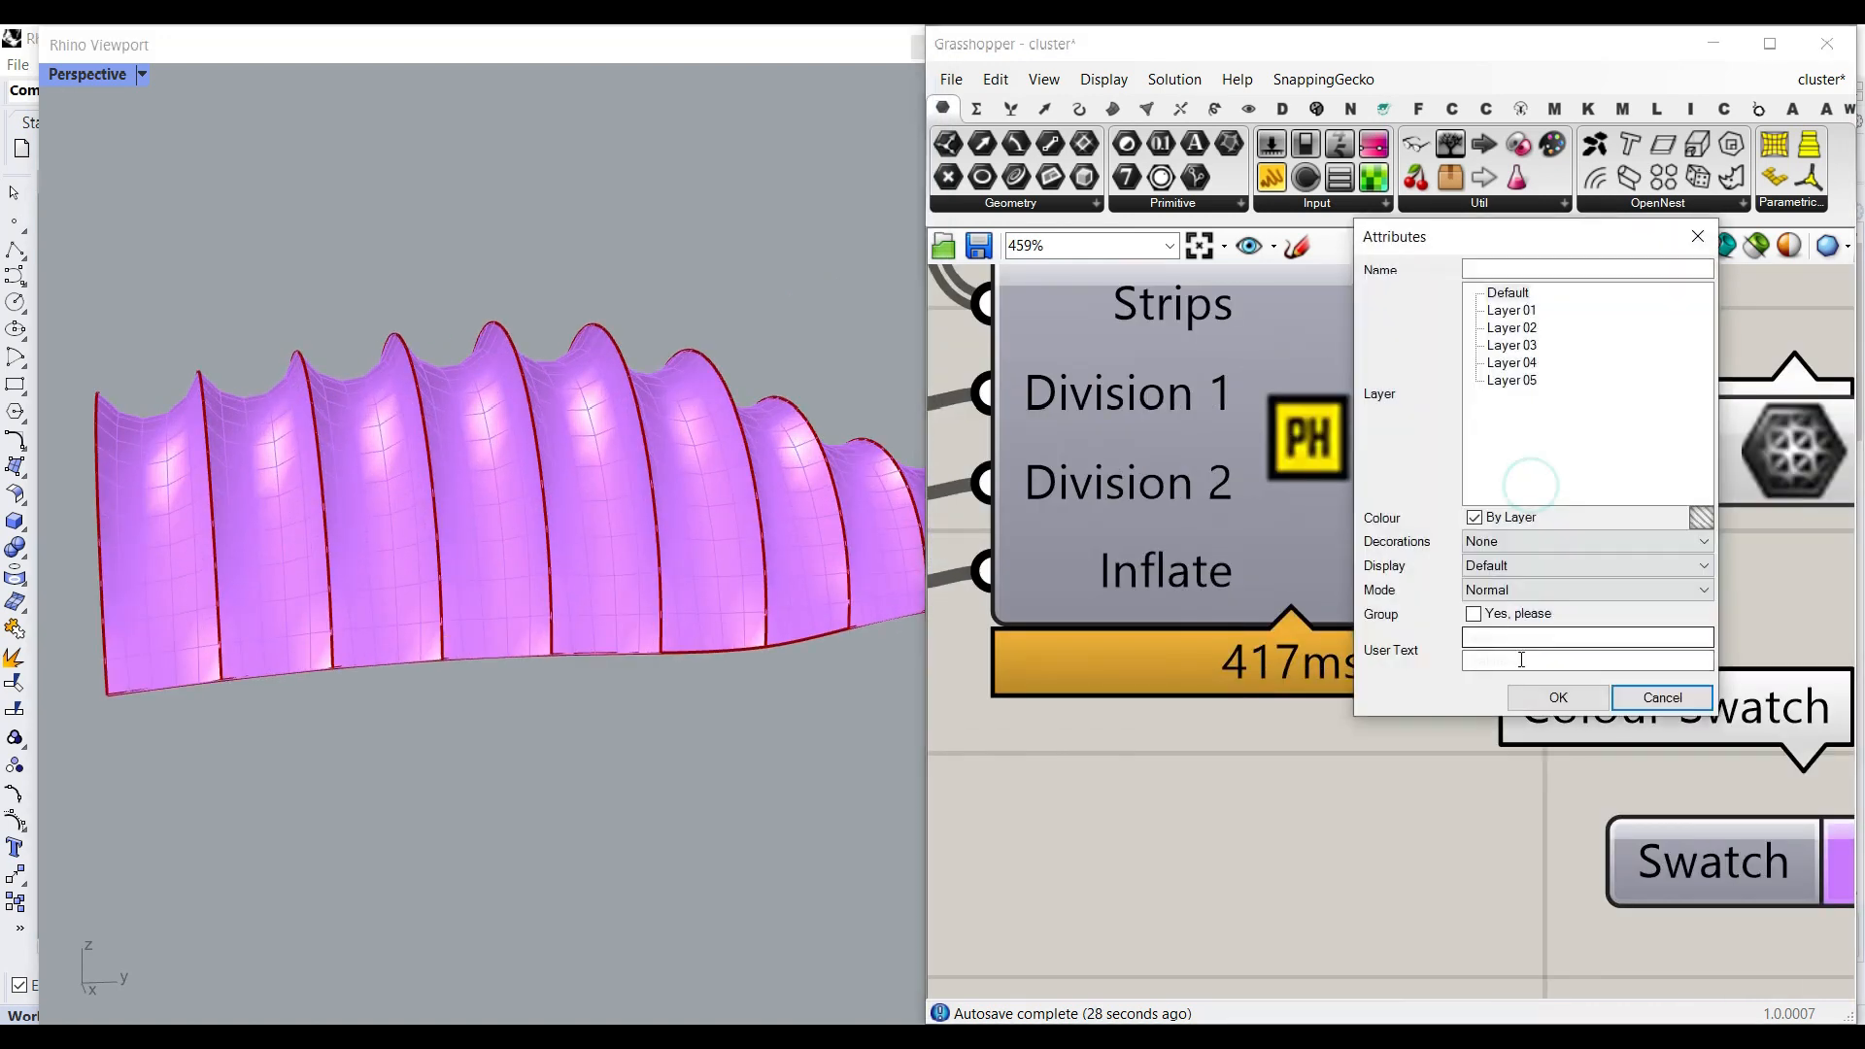
pyautogui.click(1593, 697)
# Examine the baked vault from several sides and compare it with the inflated dome.
pyautogui.scroll(-7, 590, 559)
pyautogui.moveTo(591, 559); pyautogui.dragTo(816, 563, button='right')
pyautogui.scroll(7, 421, 620)
pyautogui.moveTo(420, 621); pyautogui.dragTo(738, 583, button='right')
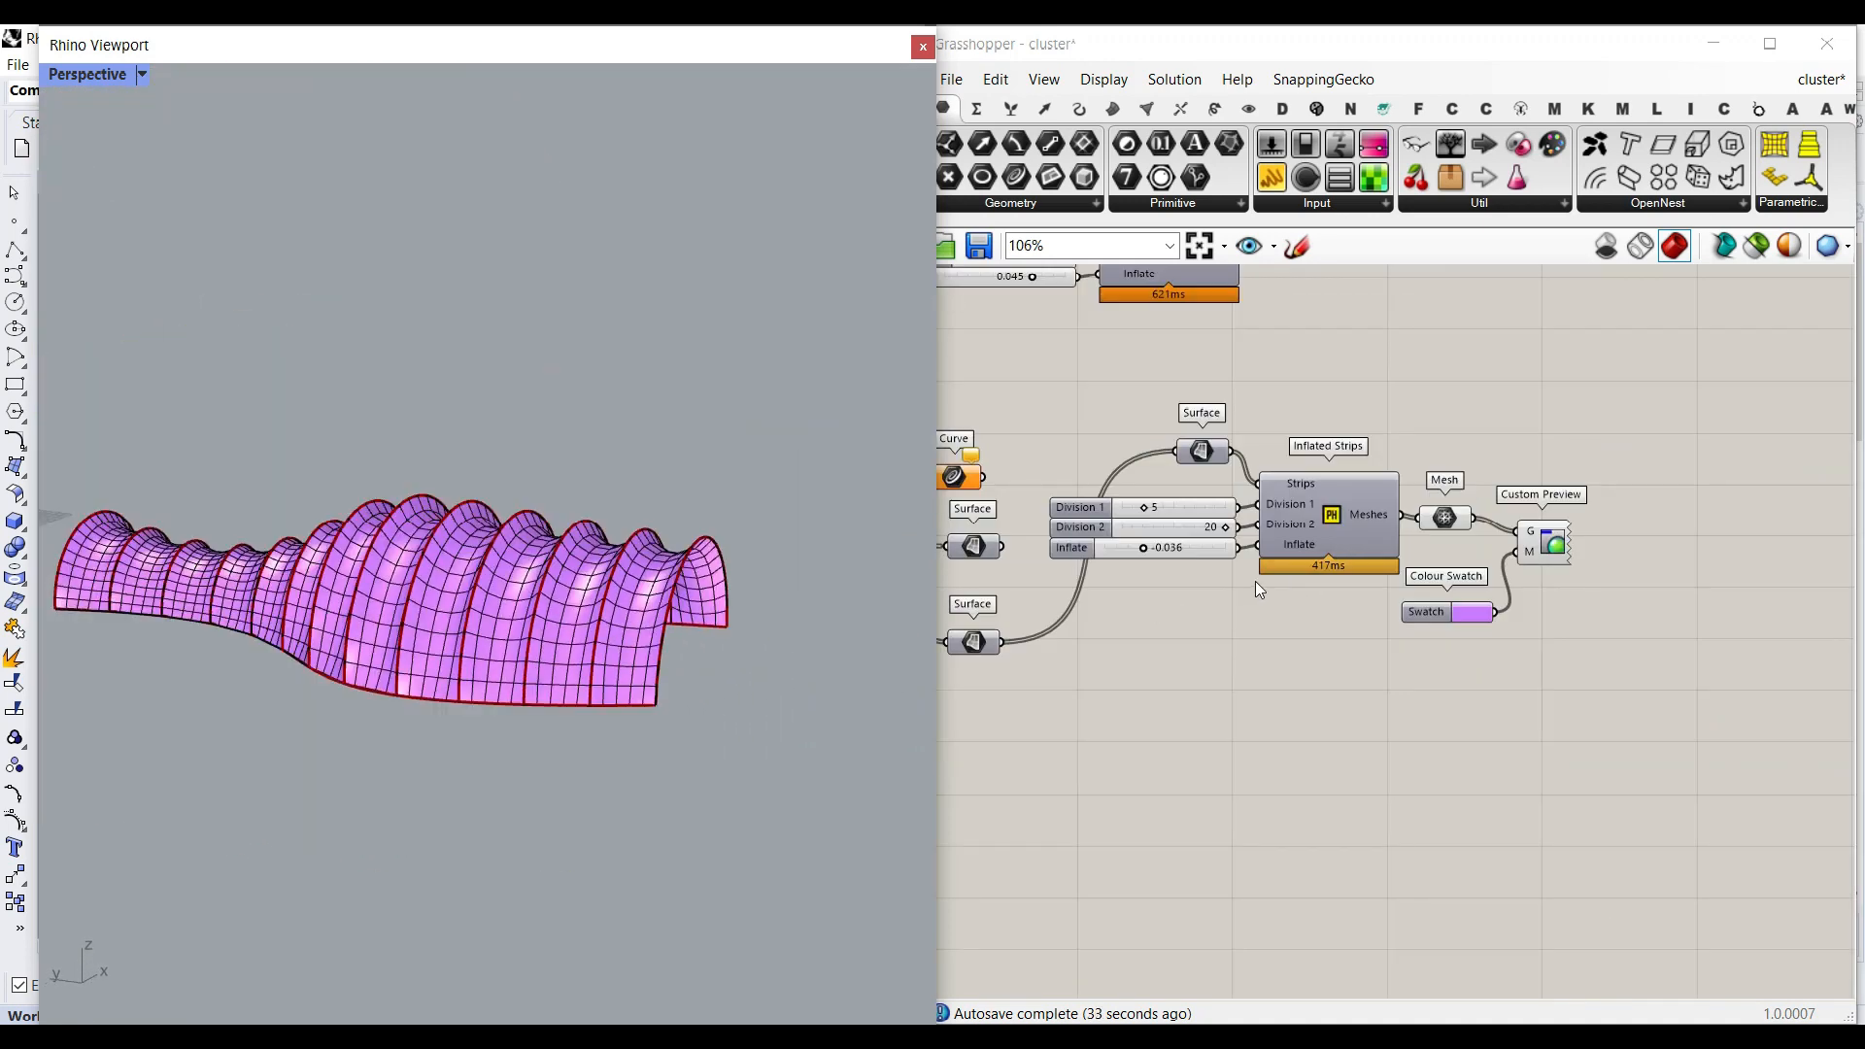
pyautogui.scroll(-8, 534, 653)
pyautogui.keyDown('shift'); pyautogui.moveTo(519, 654); pyautogui.dragTo(676, 692, button='right'); pyautogui.keyUp('shift')
pyautogui.scroll(4, 543, 652)
pyautogui.moveTo(398, 719); pyautogui.dragTo(827, 688, button='right')
pyautogui.scroll(-4, 470, 669)
pyautogui.moveTo(470, 669); pyautogui.dragTo(529, 701, button='right')
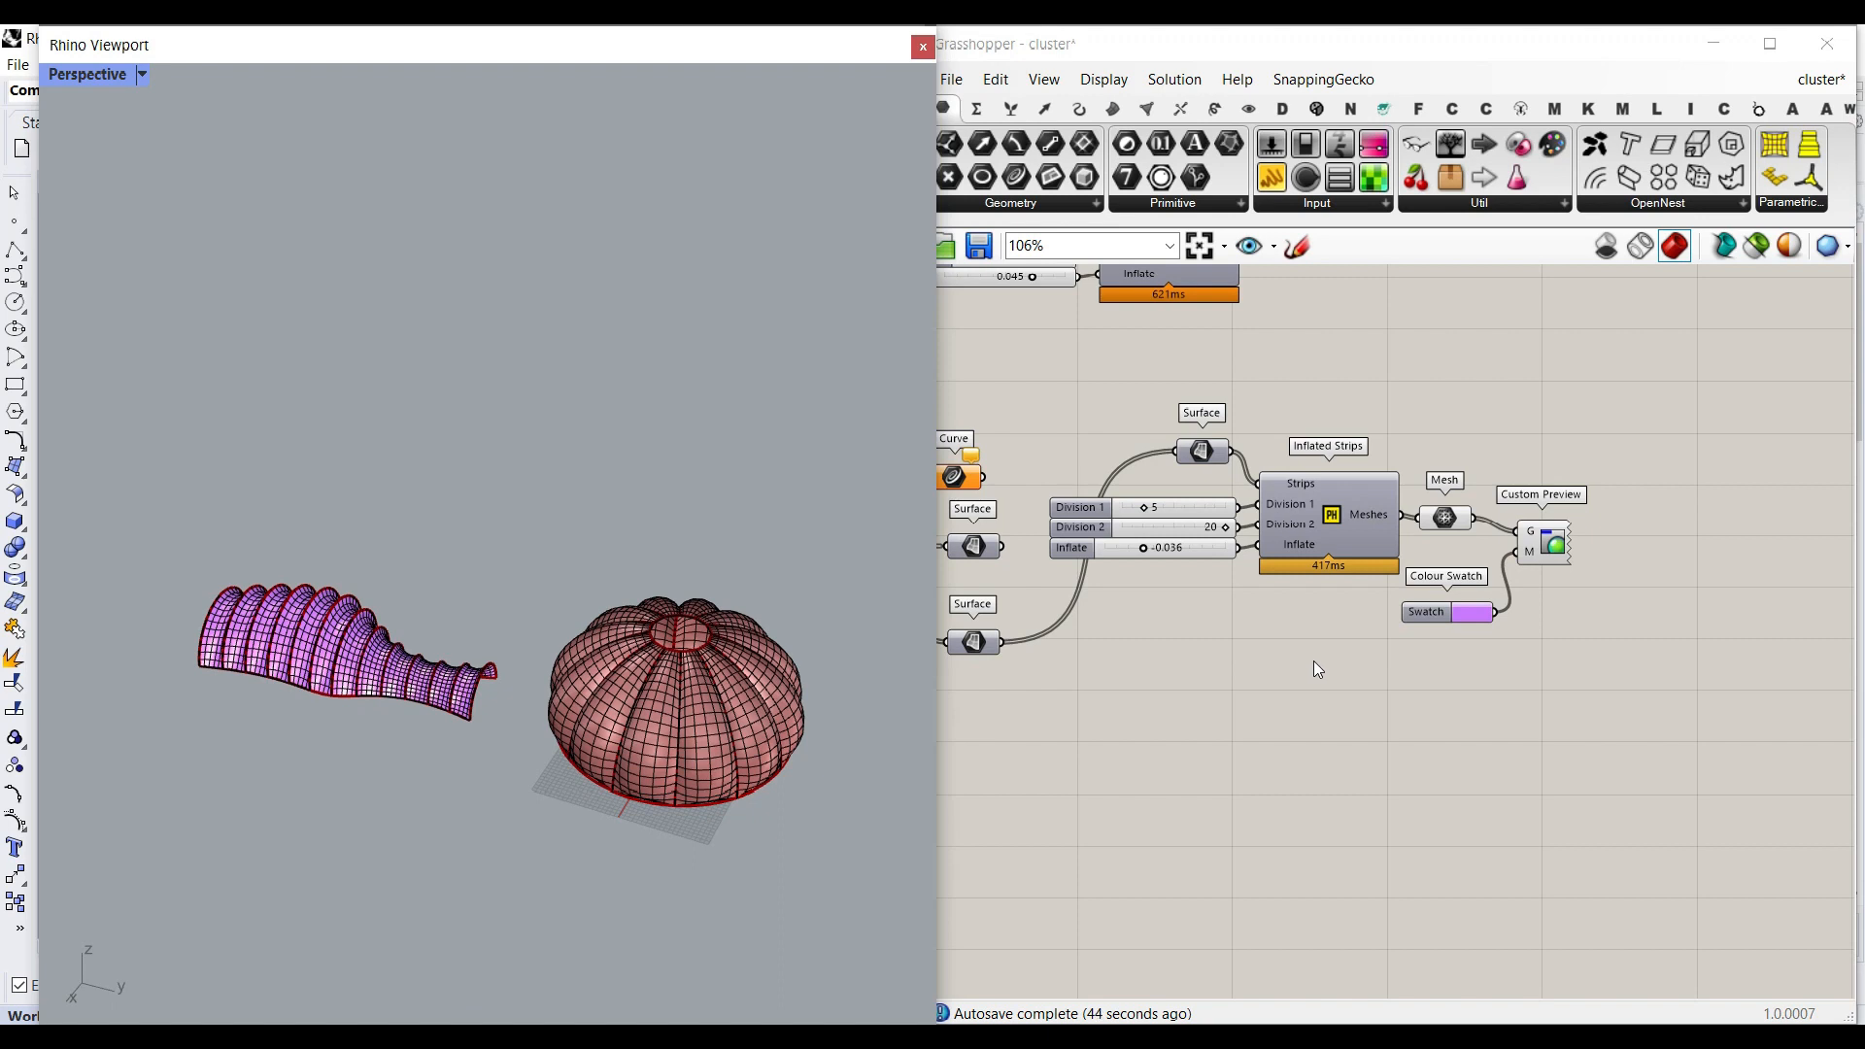
# Review the chain of clusters that feeds both Inflated Strips components on the canvas.
pyautogui.moveTo(1303, 582); pyautogui.dragTo(1417, 701, button='right')
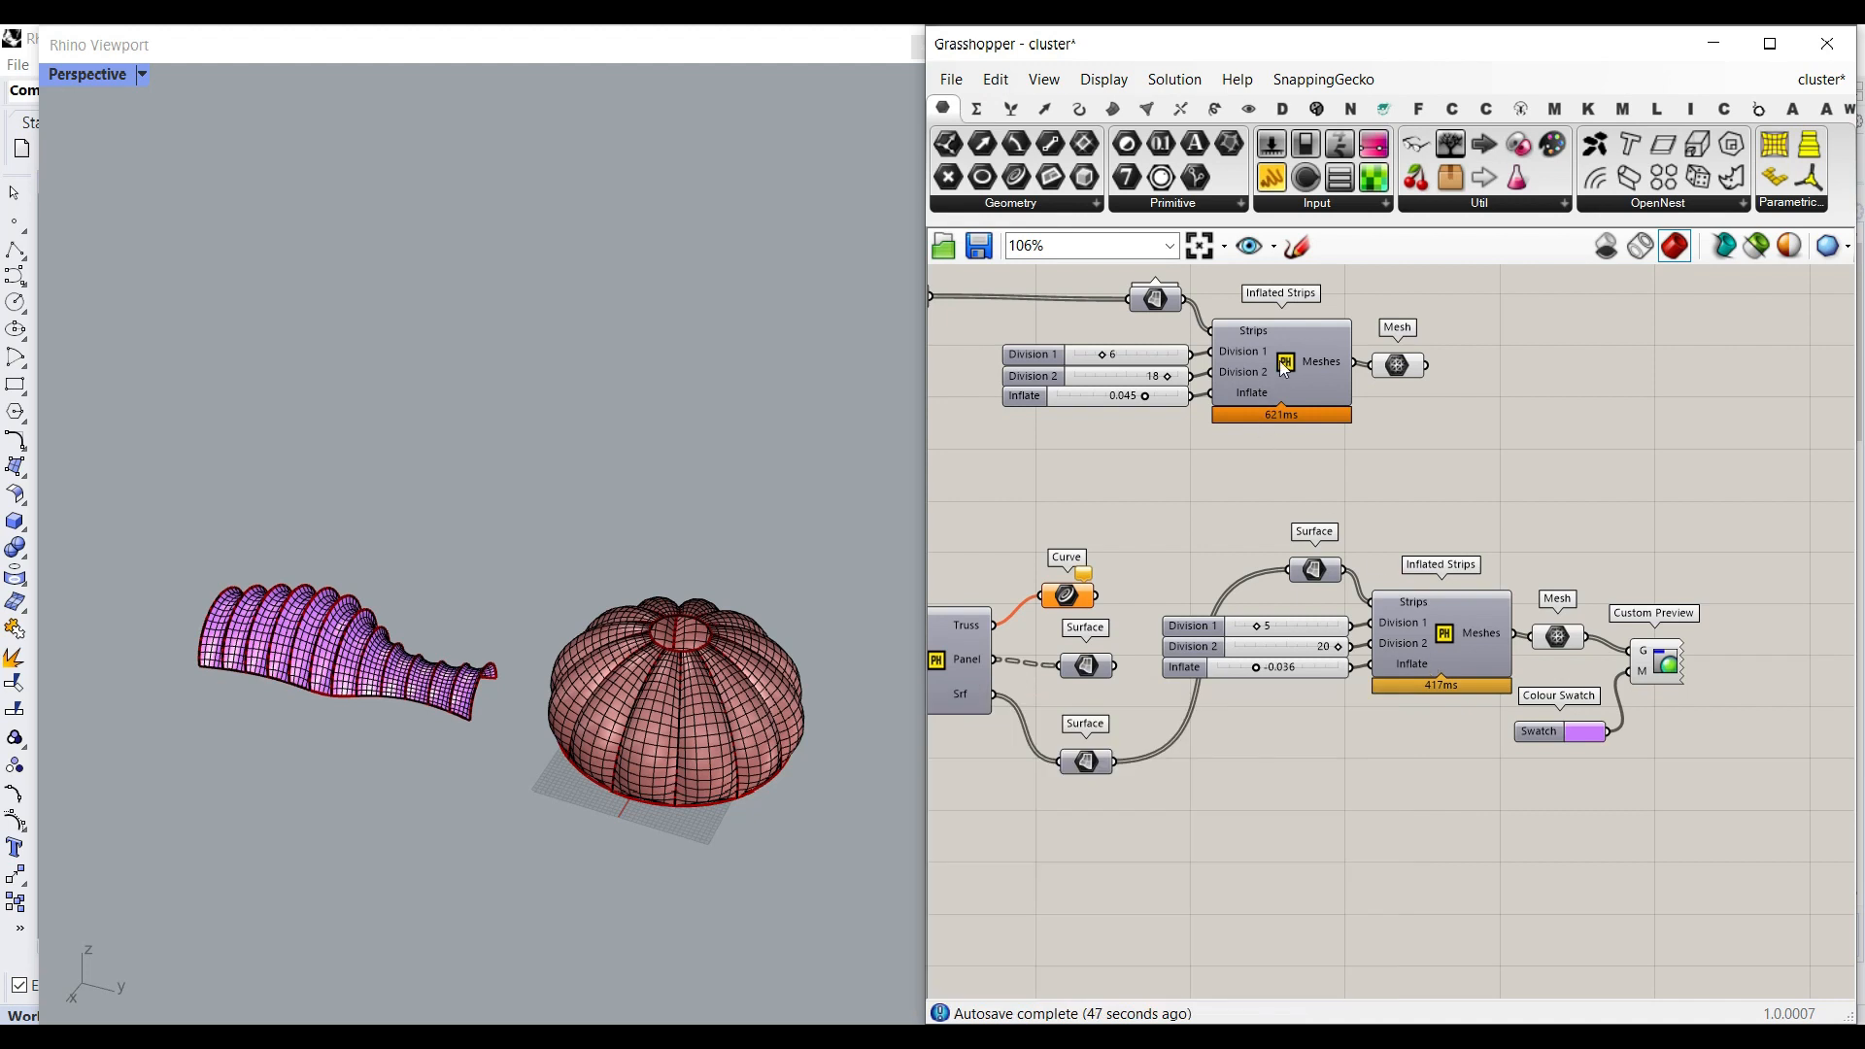
pyautogui.moveTo(1047, 609); pyautogui.dragTo(1492, 610, button='right')
pyautogui.scroll(-5, 1493, 610)
pyautogui.moveTo(1106, 383); pyautogui.dragTo(1326, 416, button='right')
pyautogui.scroll(7, 1326, 416)
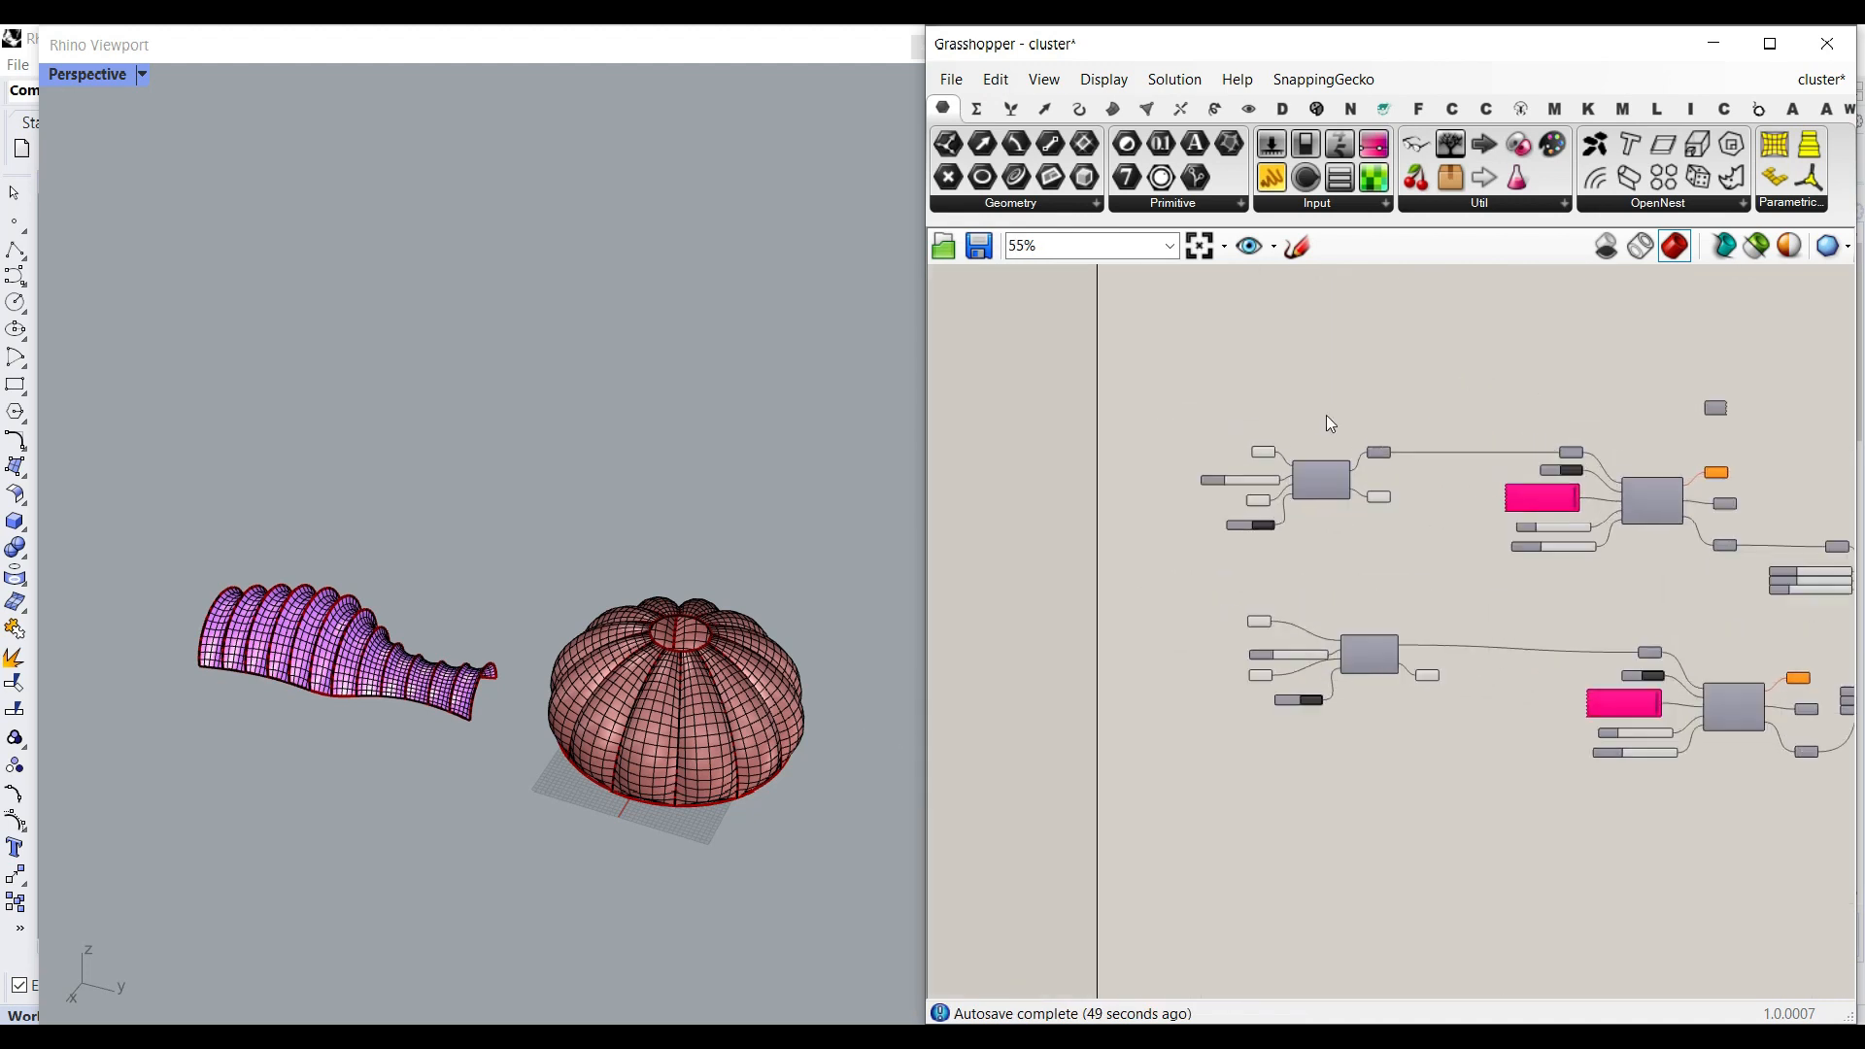